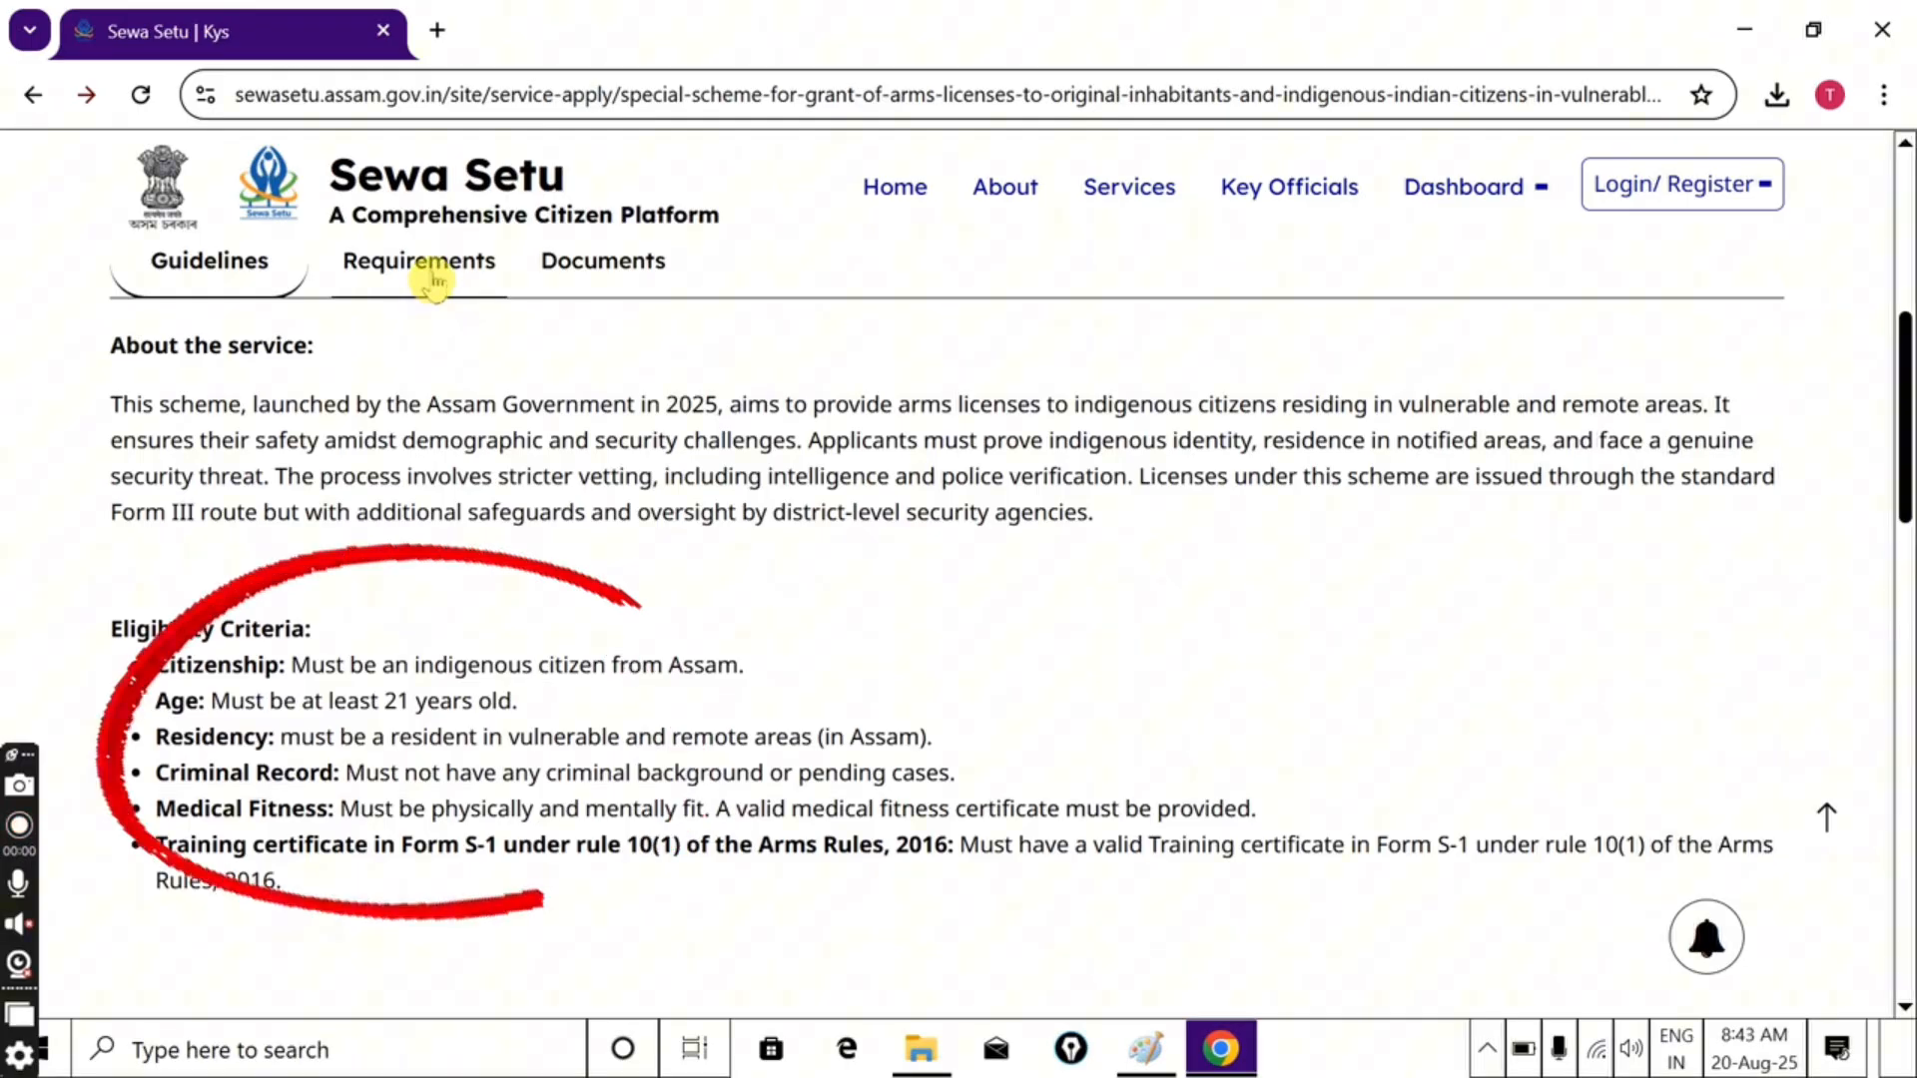
Review the arms licence scheme's requirements and documents, and start applying for it
{"action": "left_click", "coordinate": [431, 275]}
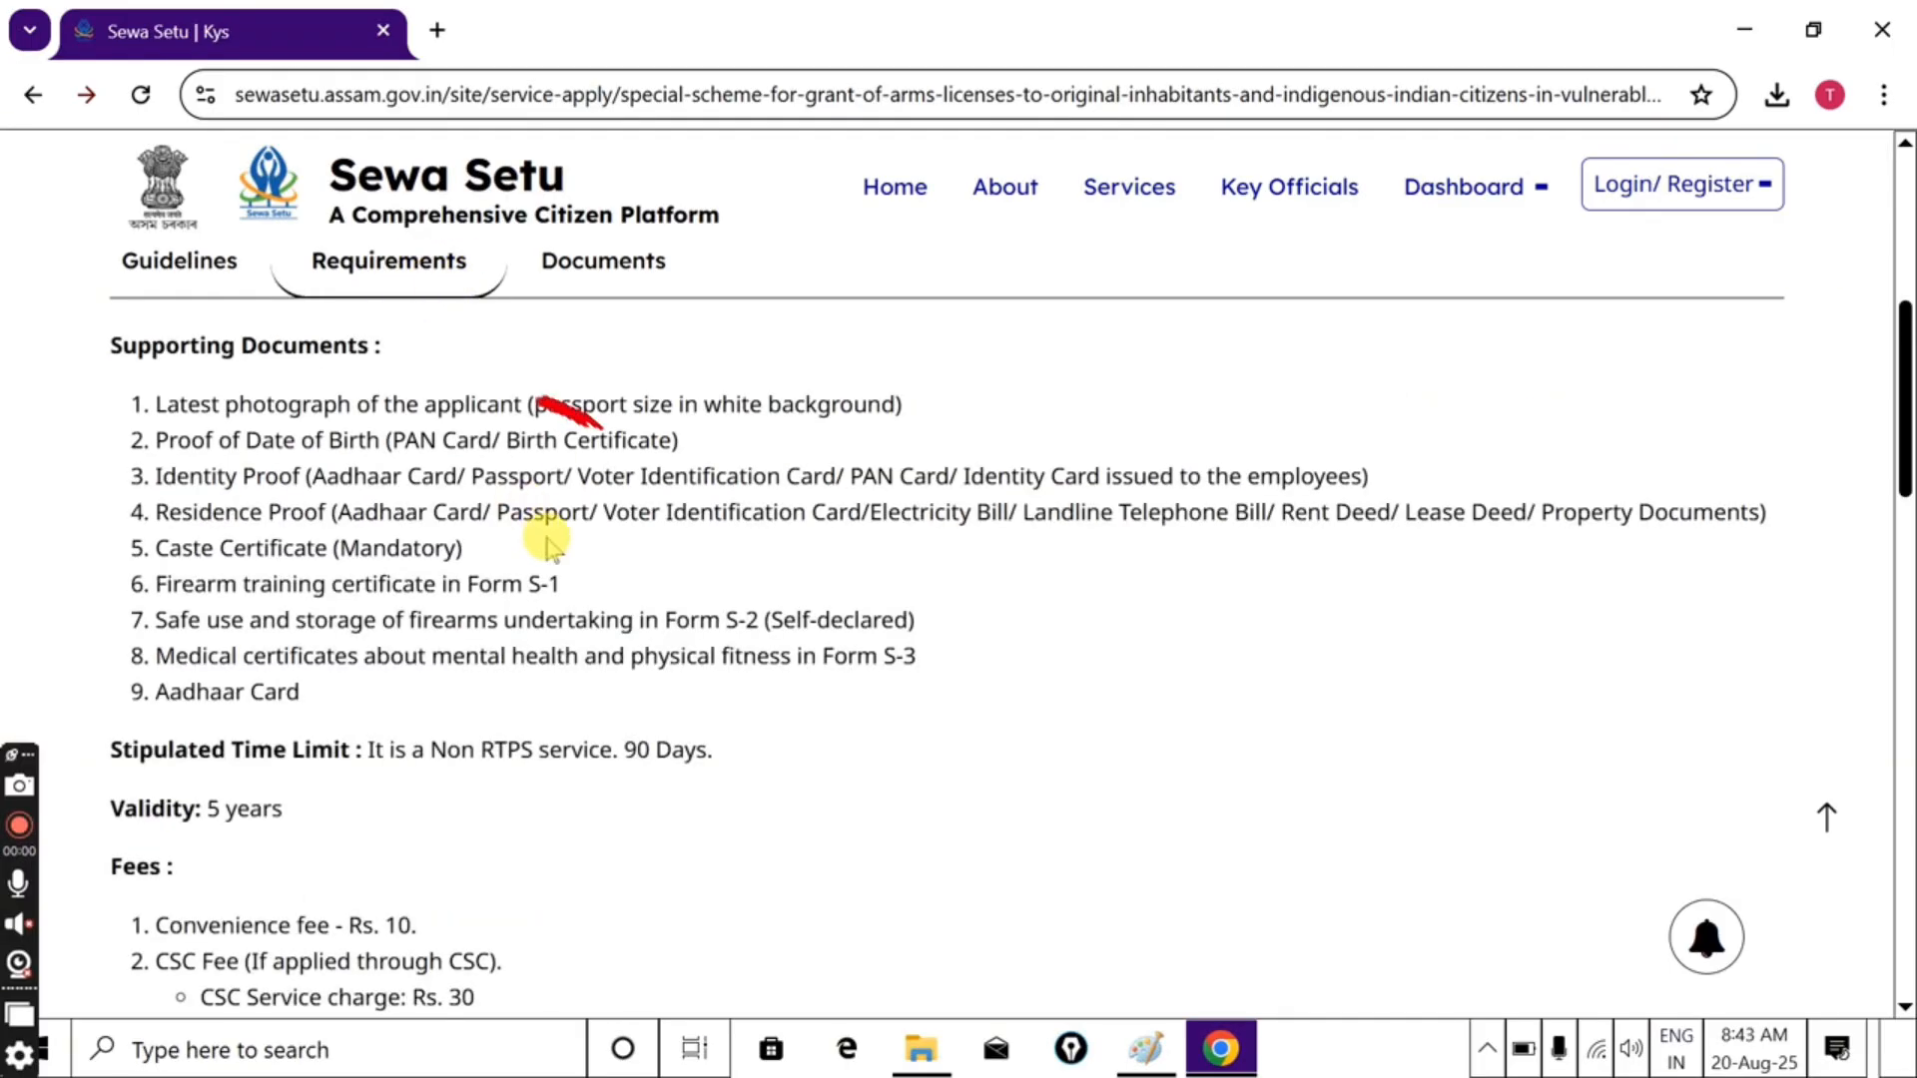
{"action": "left_click", "coordinate": [632, 282]}
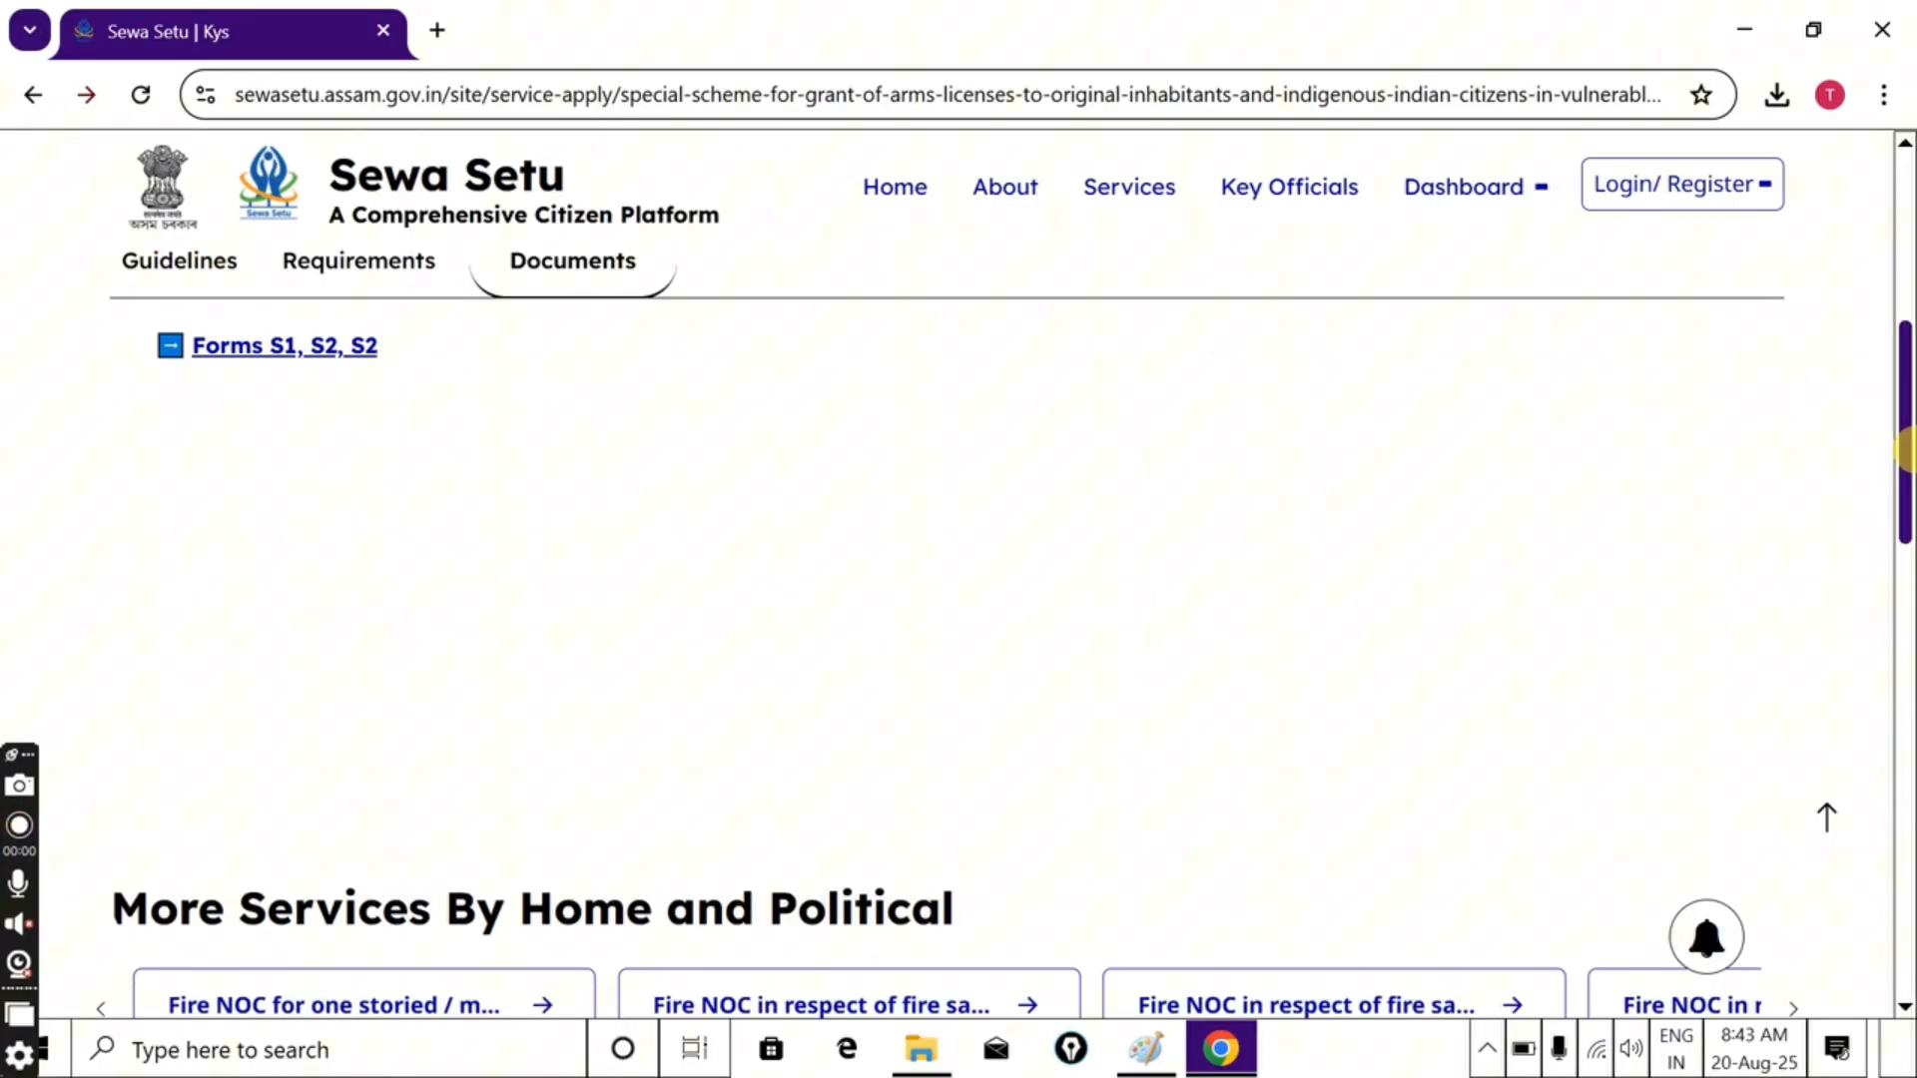
{"action": "scroll", "coordinate": [1902, 451], "scroll_direction": "up", "scroll_amount": 6}
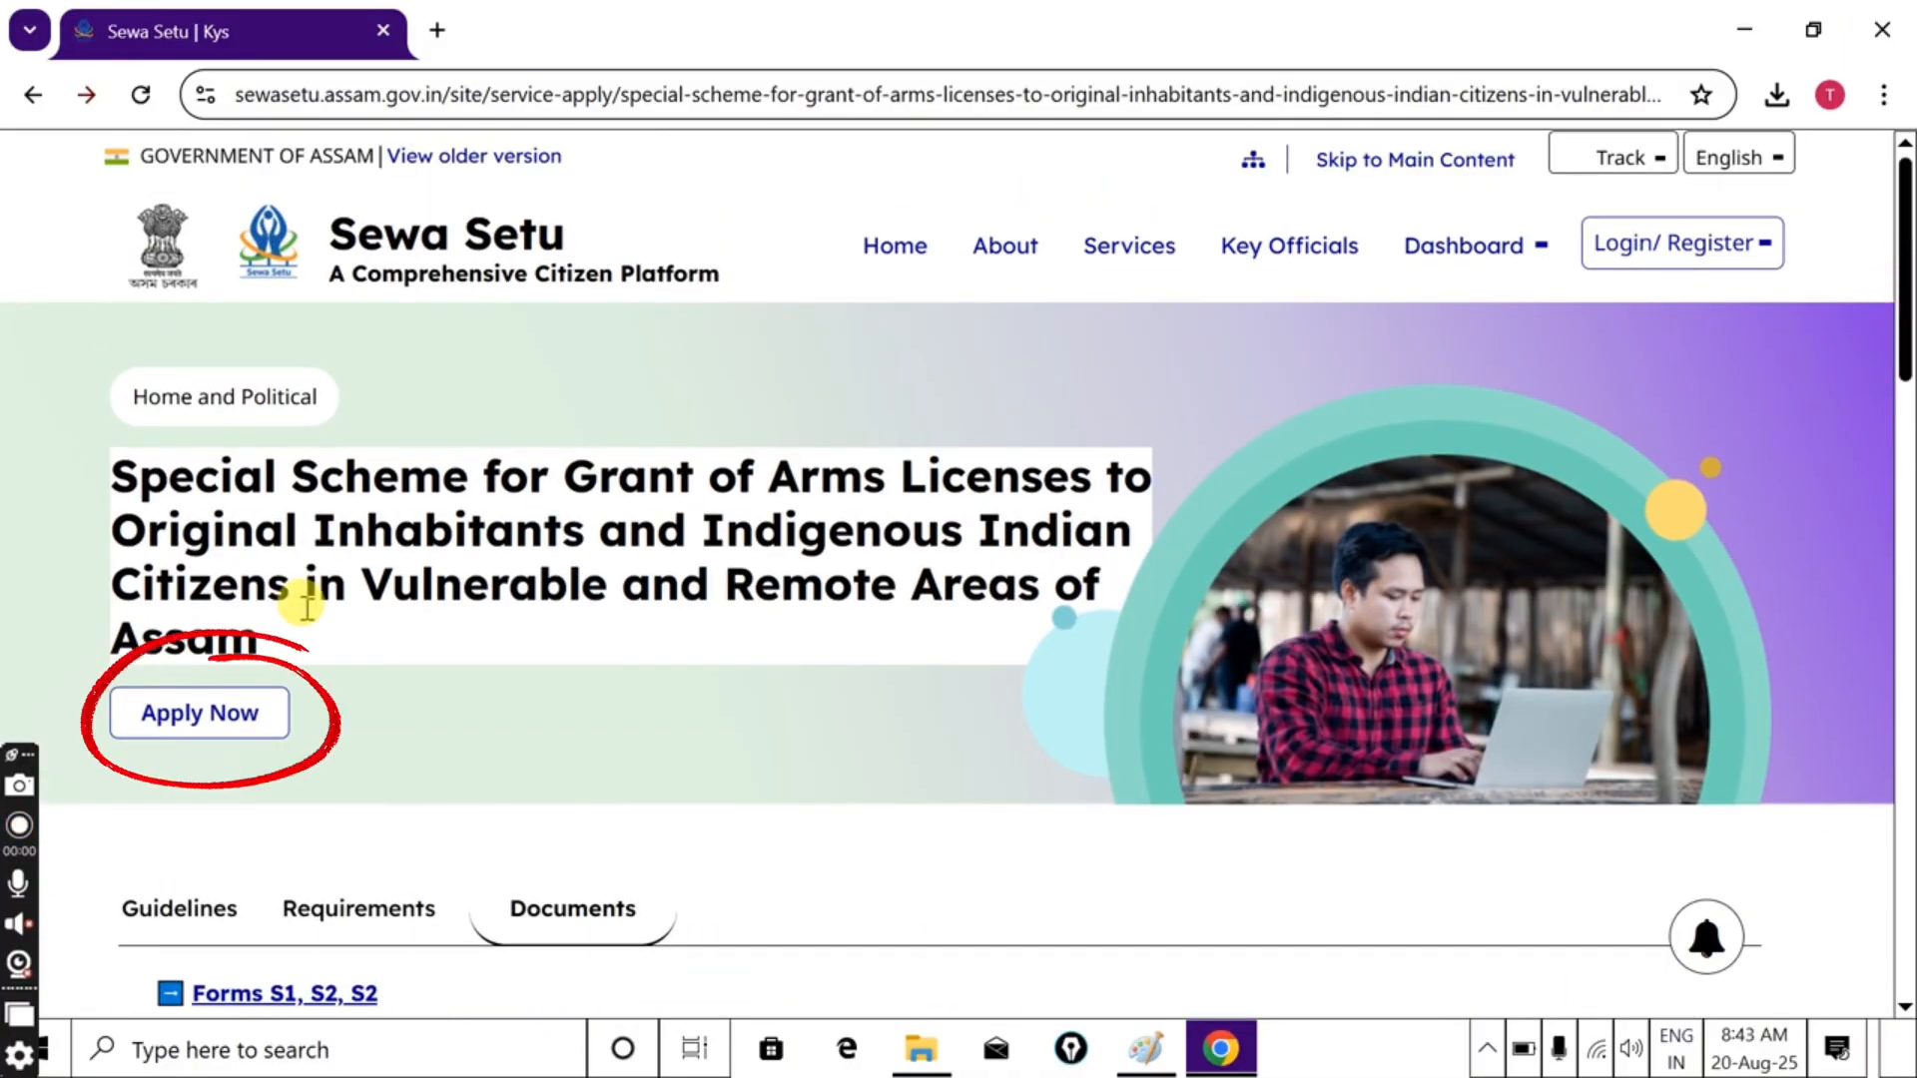
{"action": "left_click", "coordinate": [242, 727]}
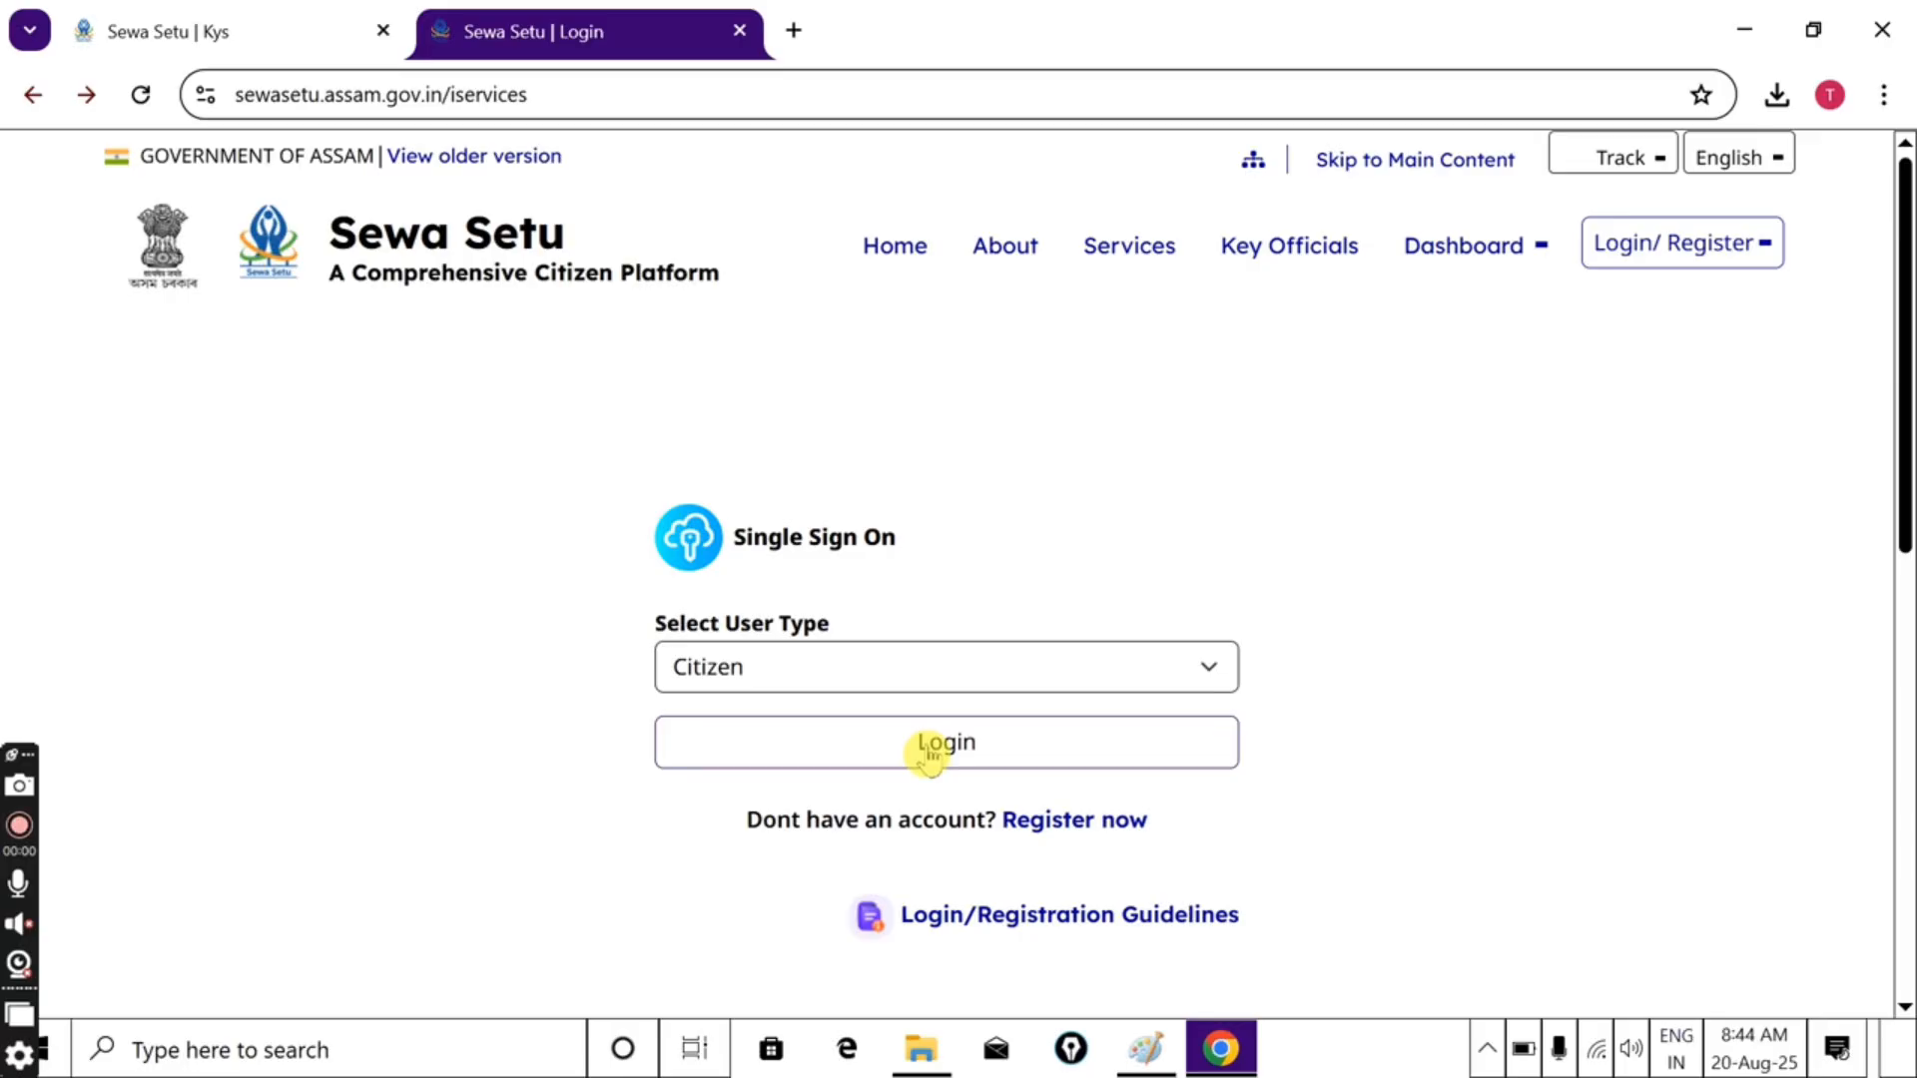
Look over the ePramaan sign-up form for new accounts and return to the Sewa Setu login page
{"action": "left_click", "coordinate": [1091, 823]}
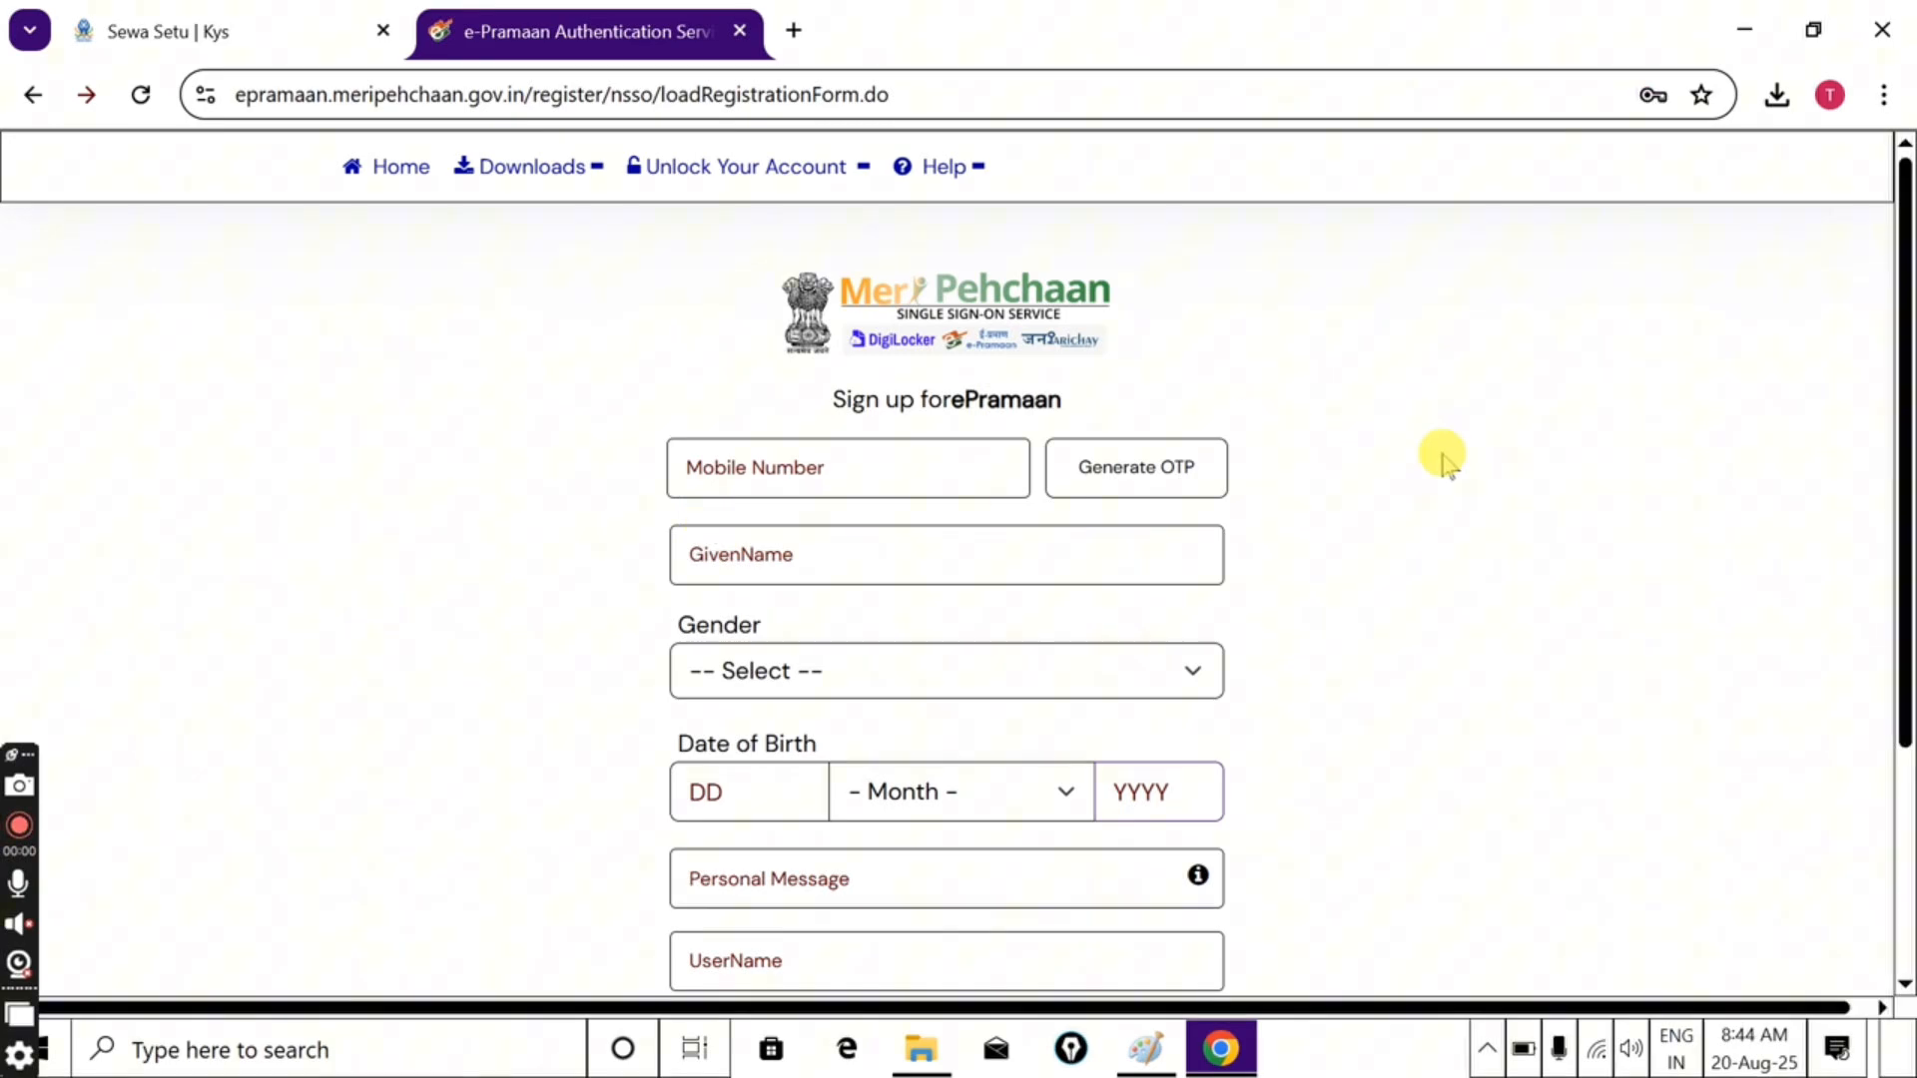
{"action": "mouse_move", "coordinate": [1902, 393]}
{"action": "left_mouse_down"}
{"action": "mouse_move", "coordinate": [1902, 539]}
{"action": "mouse_move", "coordinate": [1905, 343]}
{"action": "left_mouse_up"}
{"action": "left_click", "coordinate": [33, 95]}
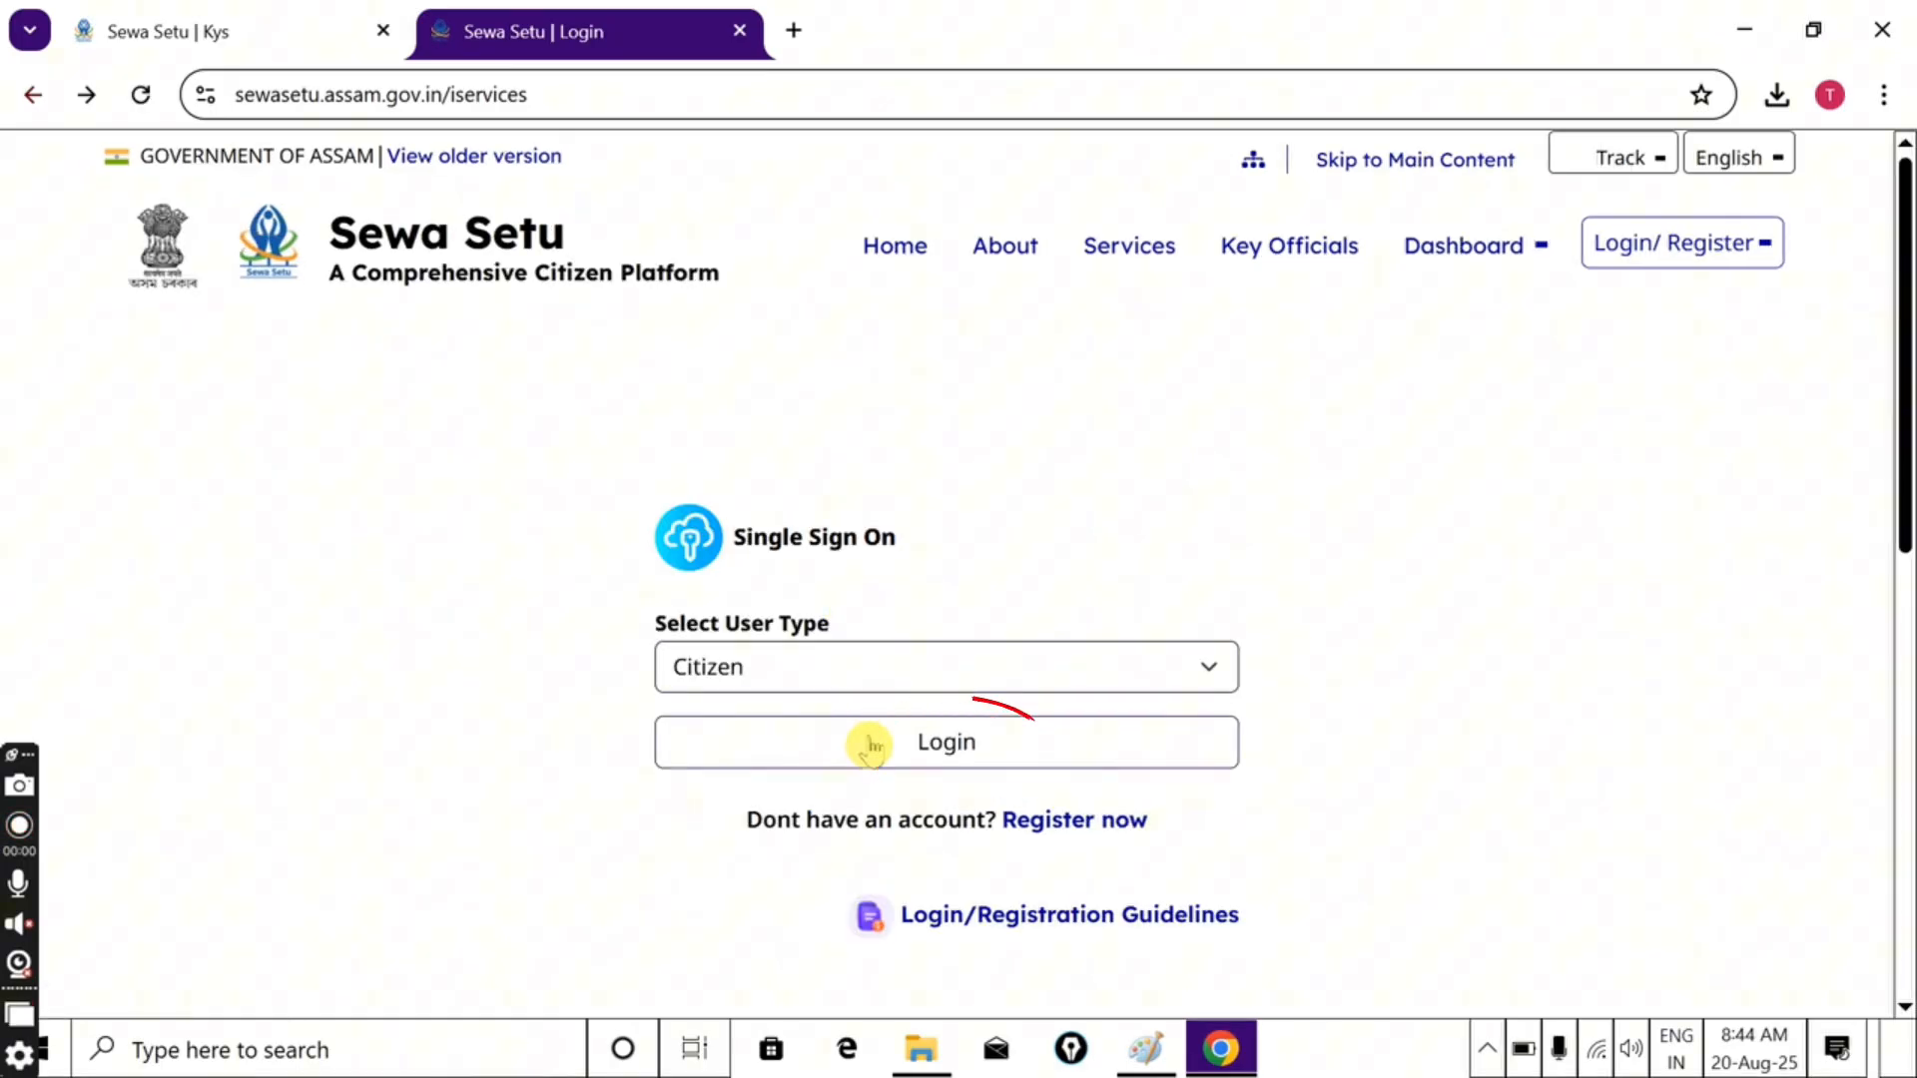
Proceed to the login with user type Citizen, choose mobile sign-in and enter the account's mobile number
{"action": "left_click", "coordinate": [941, 669]}
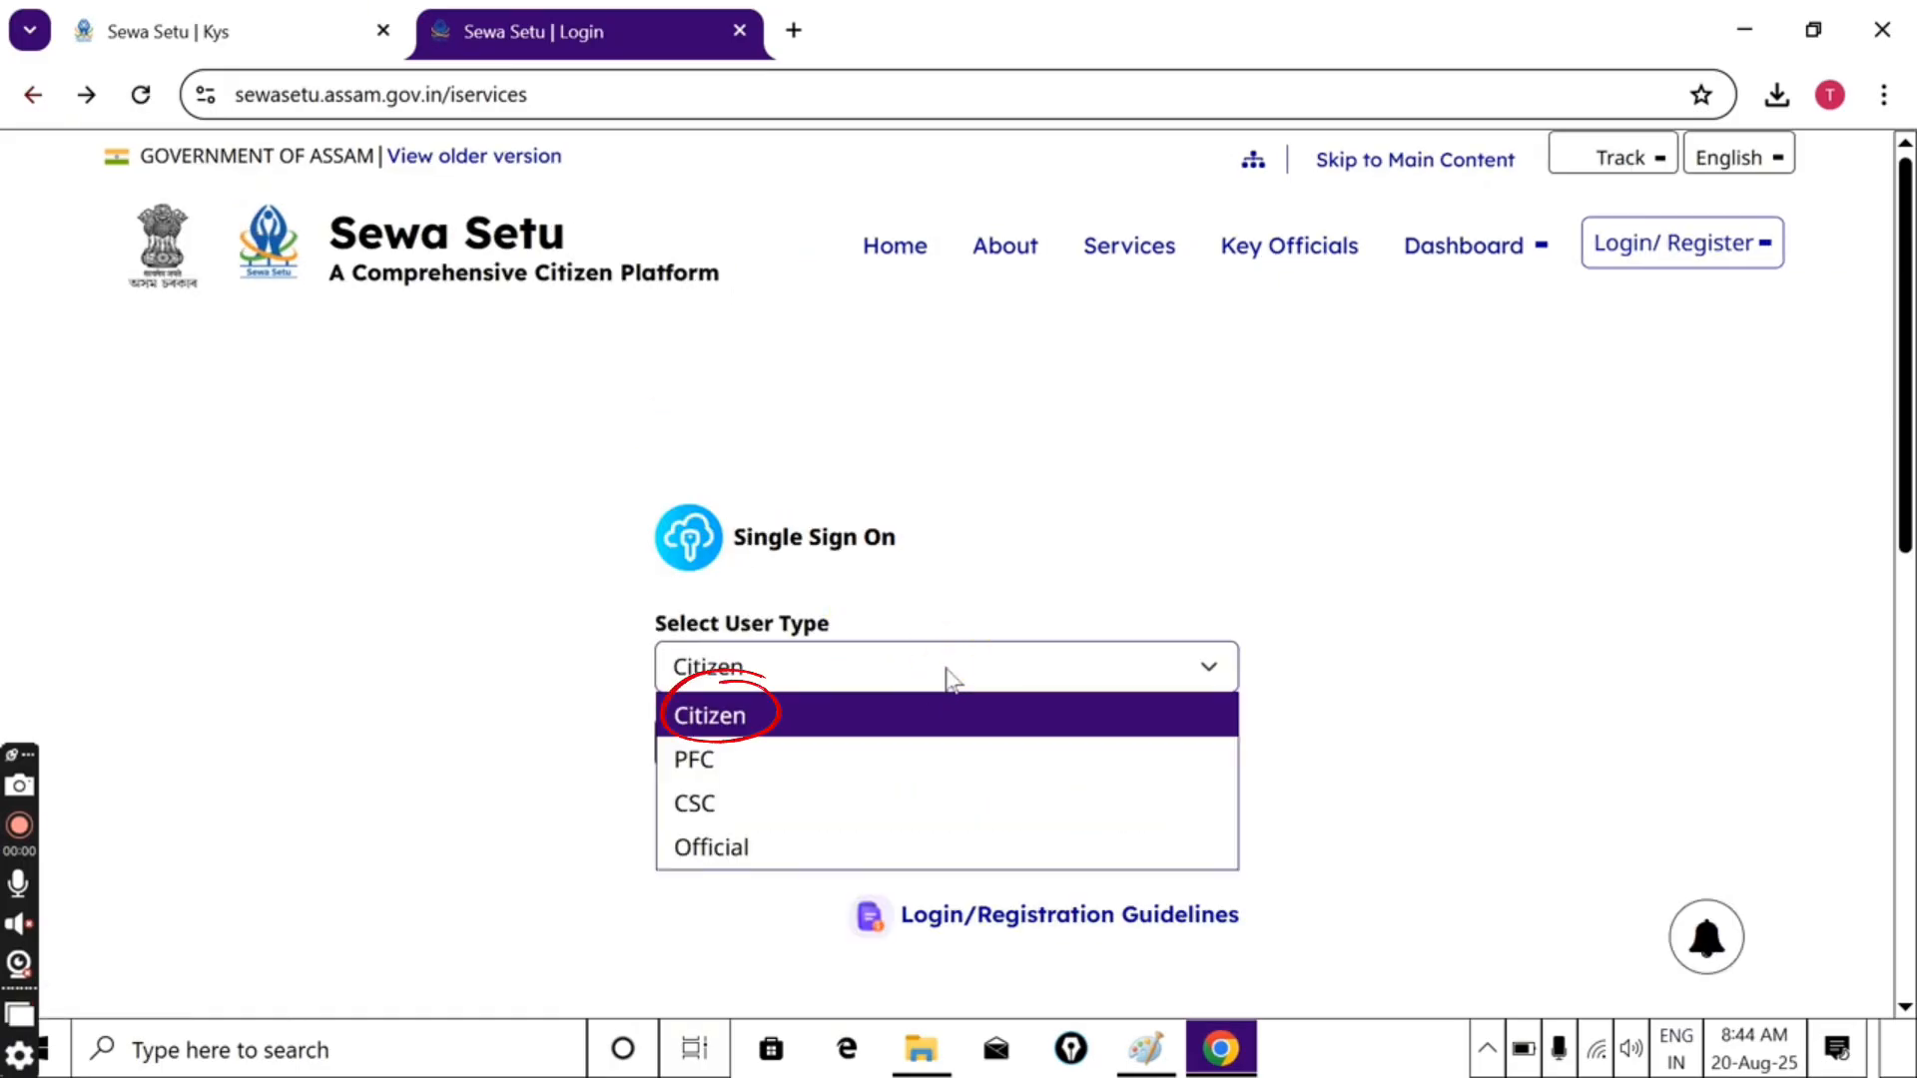
{"action": "left_click", "coordinate": [1370, 644]}
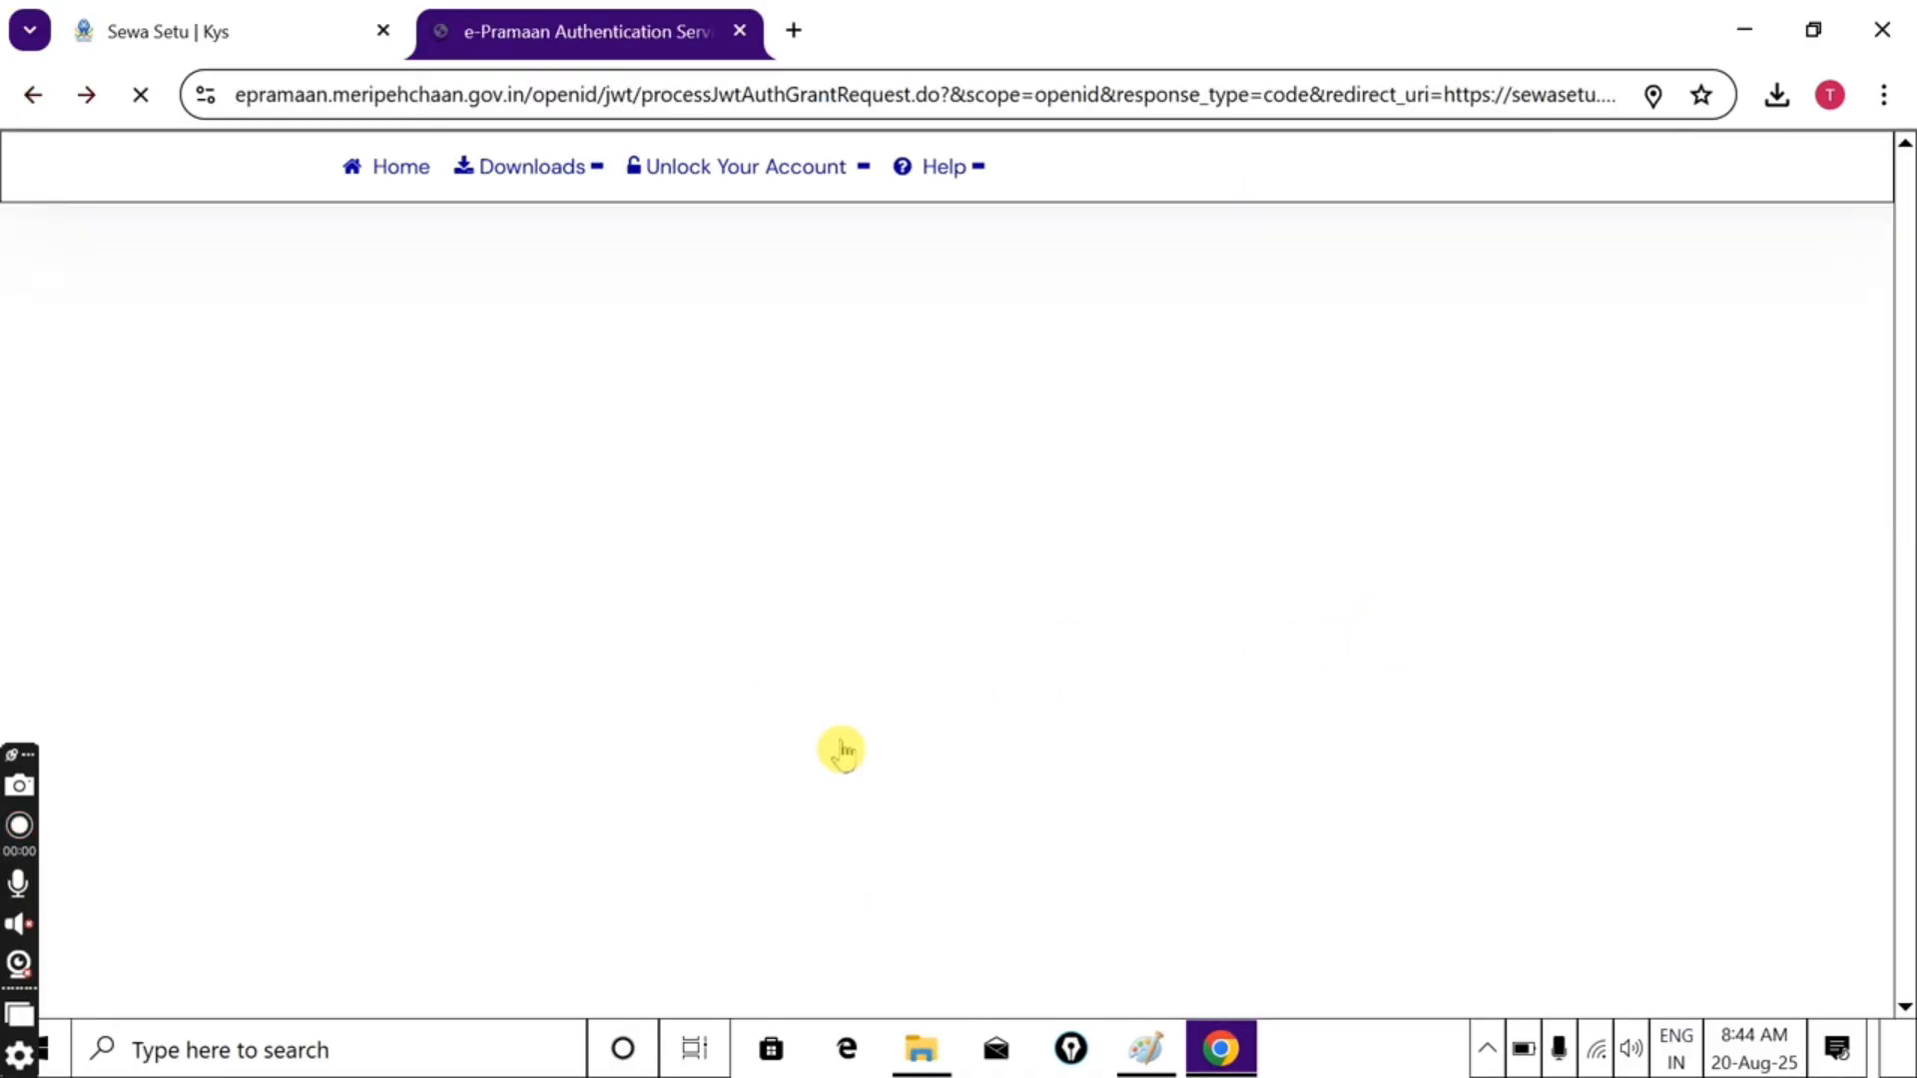
{"action": "left_click", "coordinate": [914, 529]}
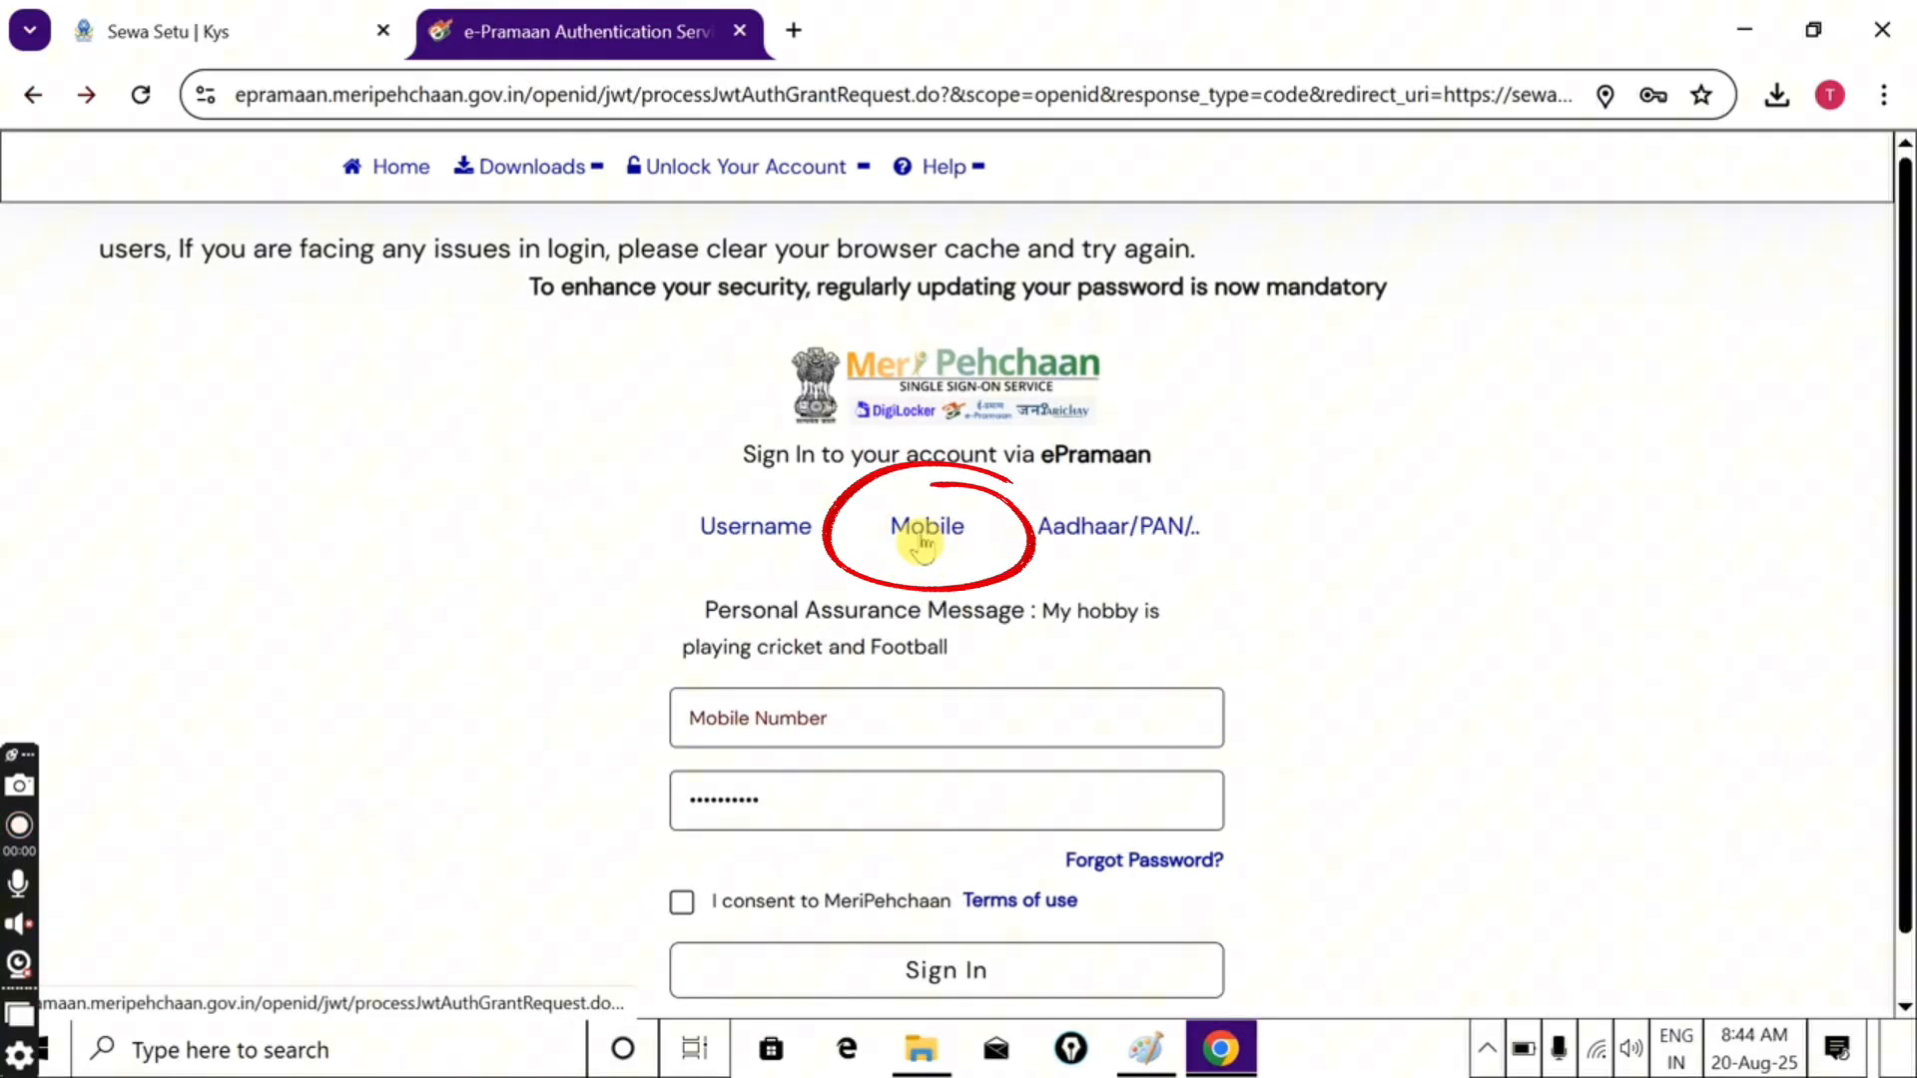
{"action": "left_click", "coordinate": [845, 715]}
{"action": "type", "text": "**********"}
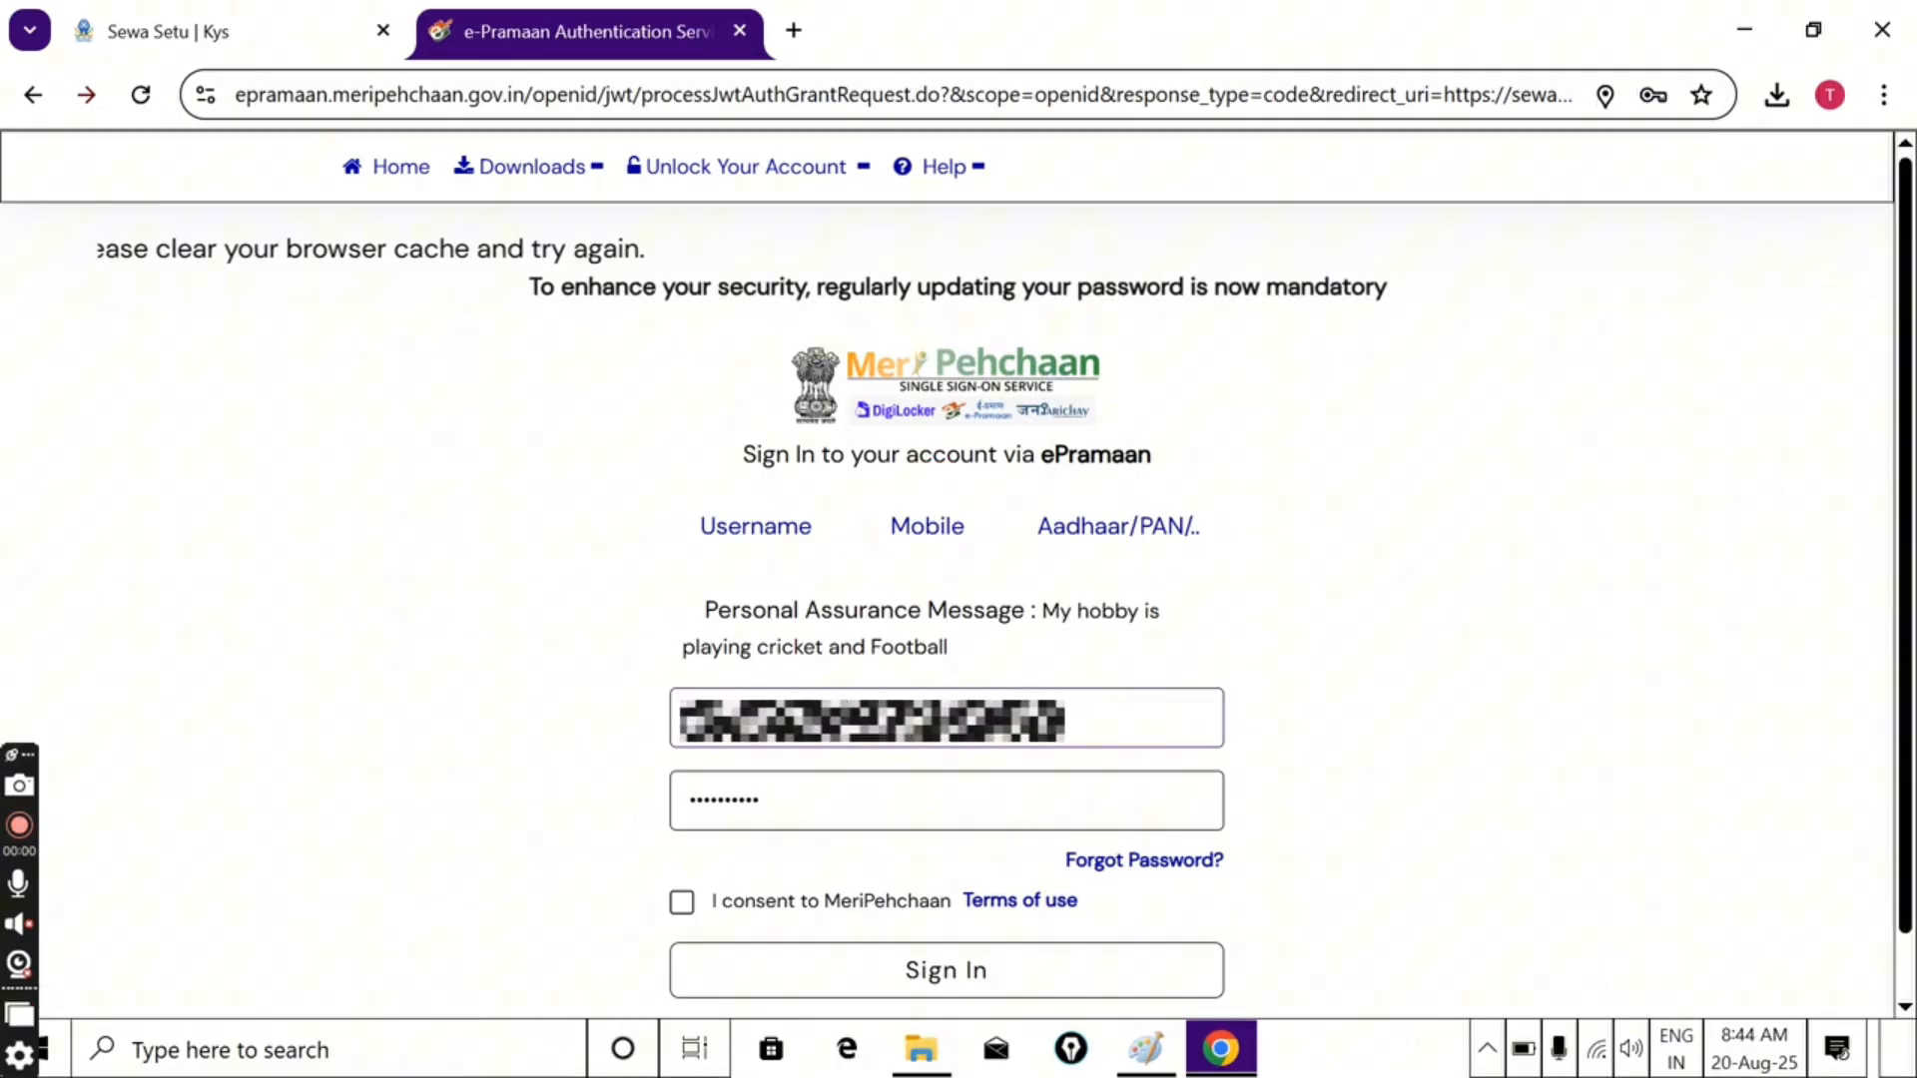
Replace the prefilled entry with the account password, consent to the MeriPehchaan terms and sign in
{"action": "double_click", "coordinate": [821, 805]}
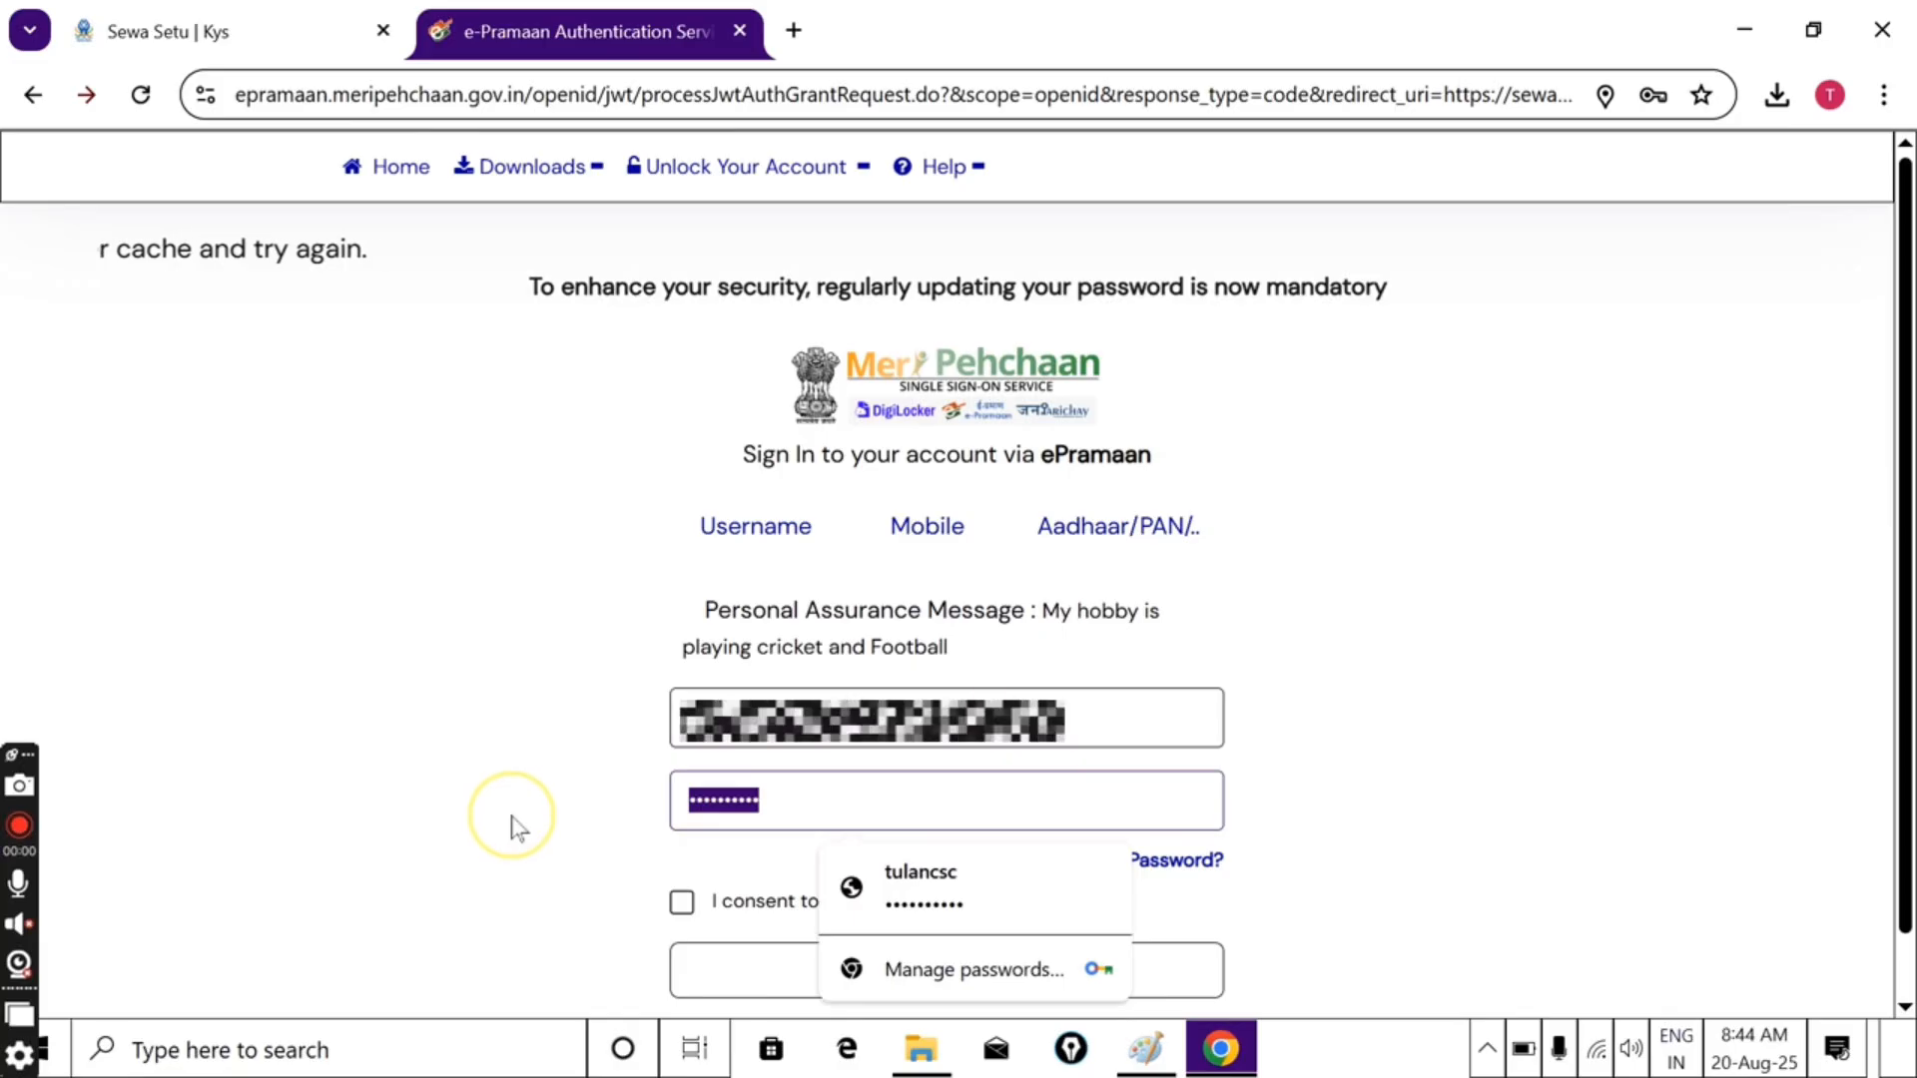
{"action": "key", "text": "BackSpace"}
{"action": "type", "text": "*******"}
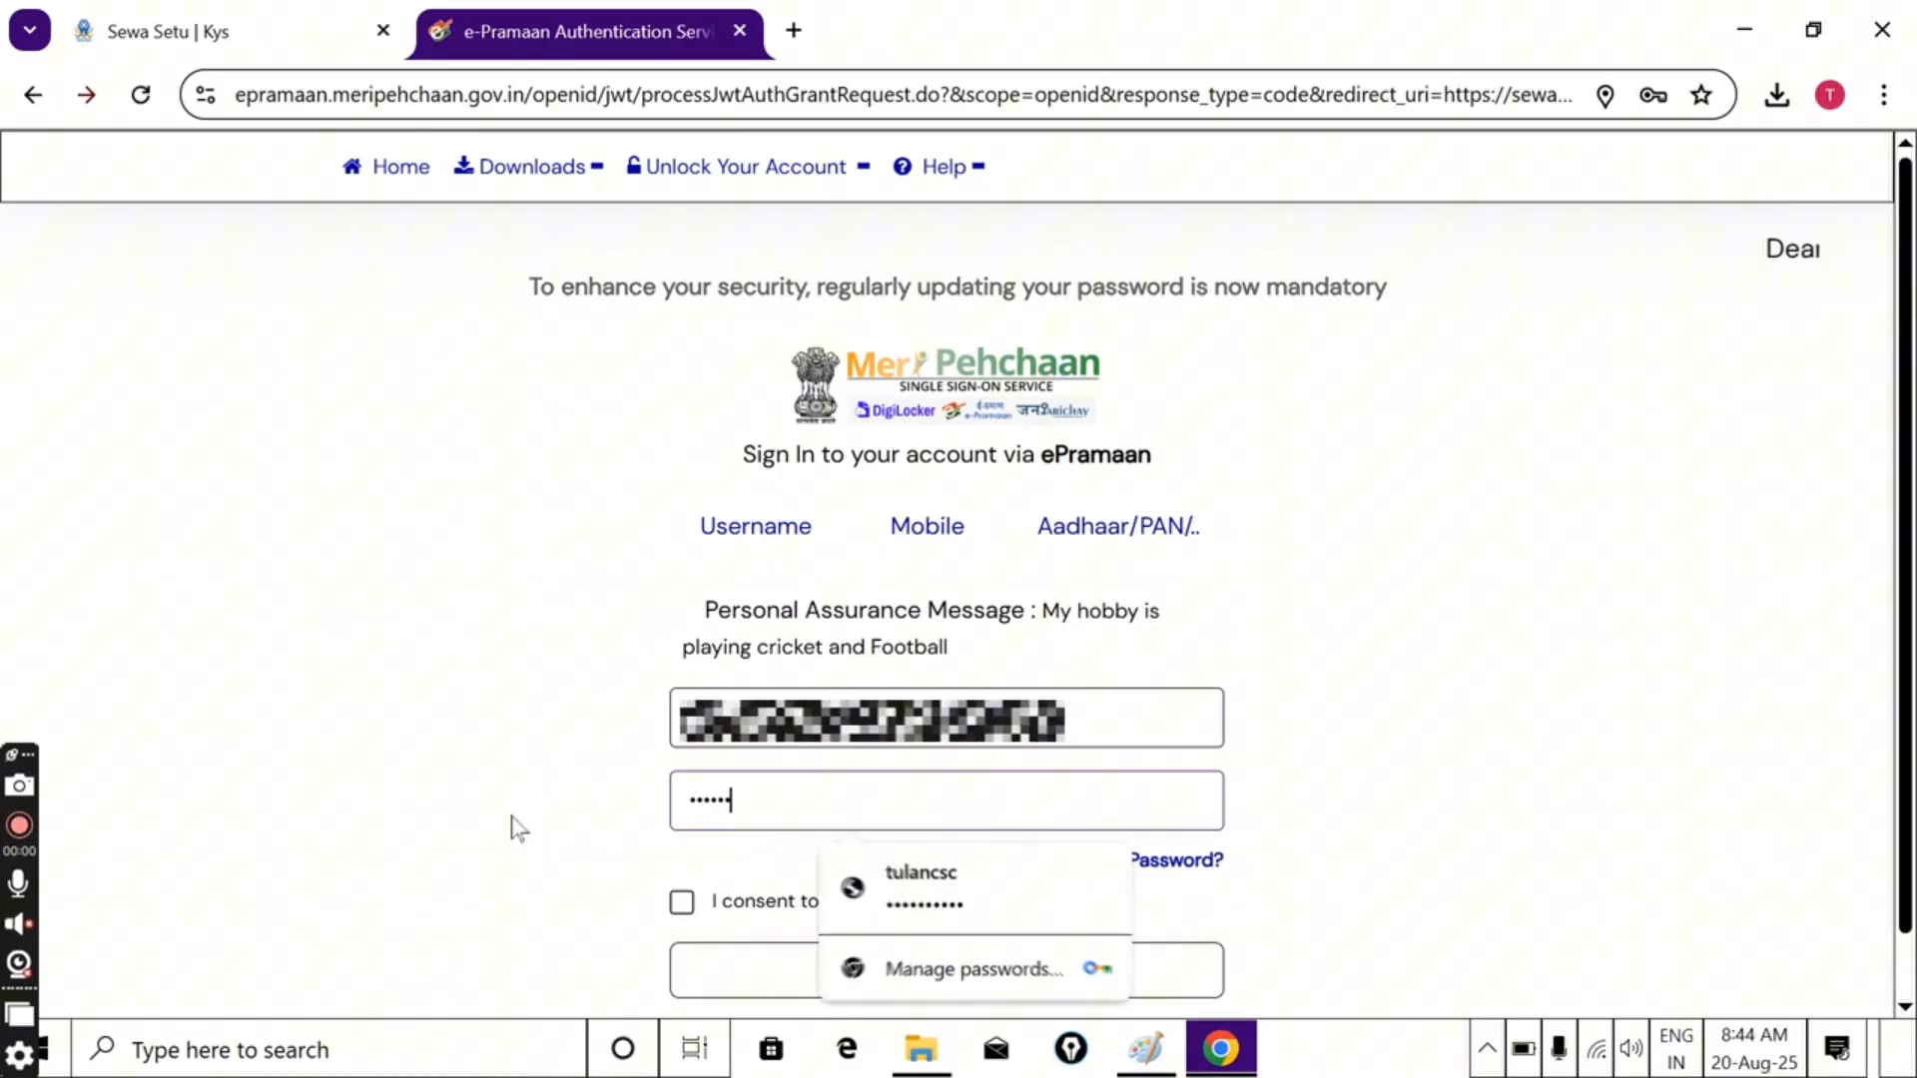
{"action": "type", "text": "**"}
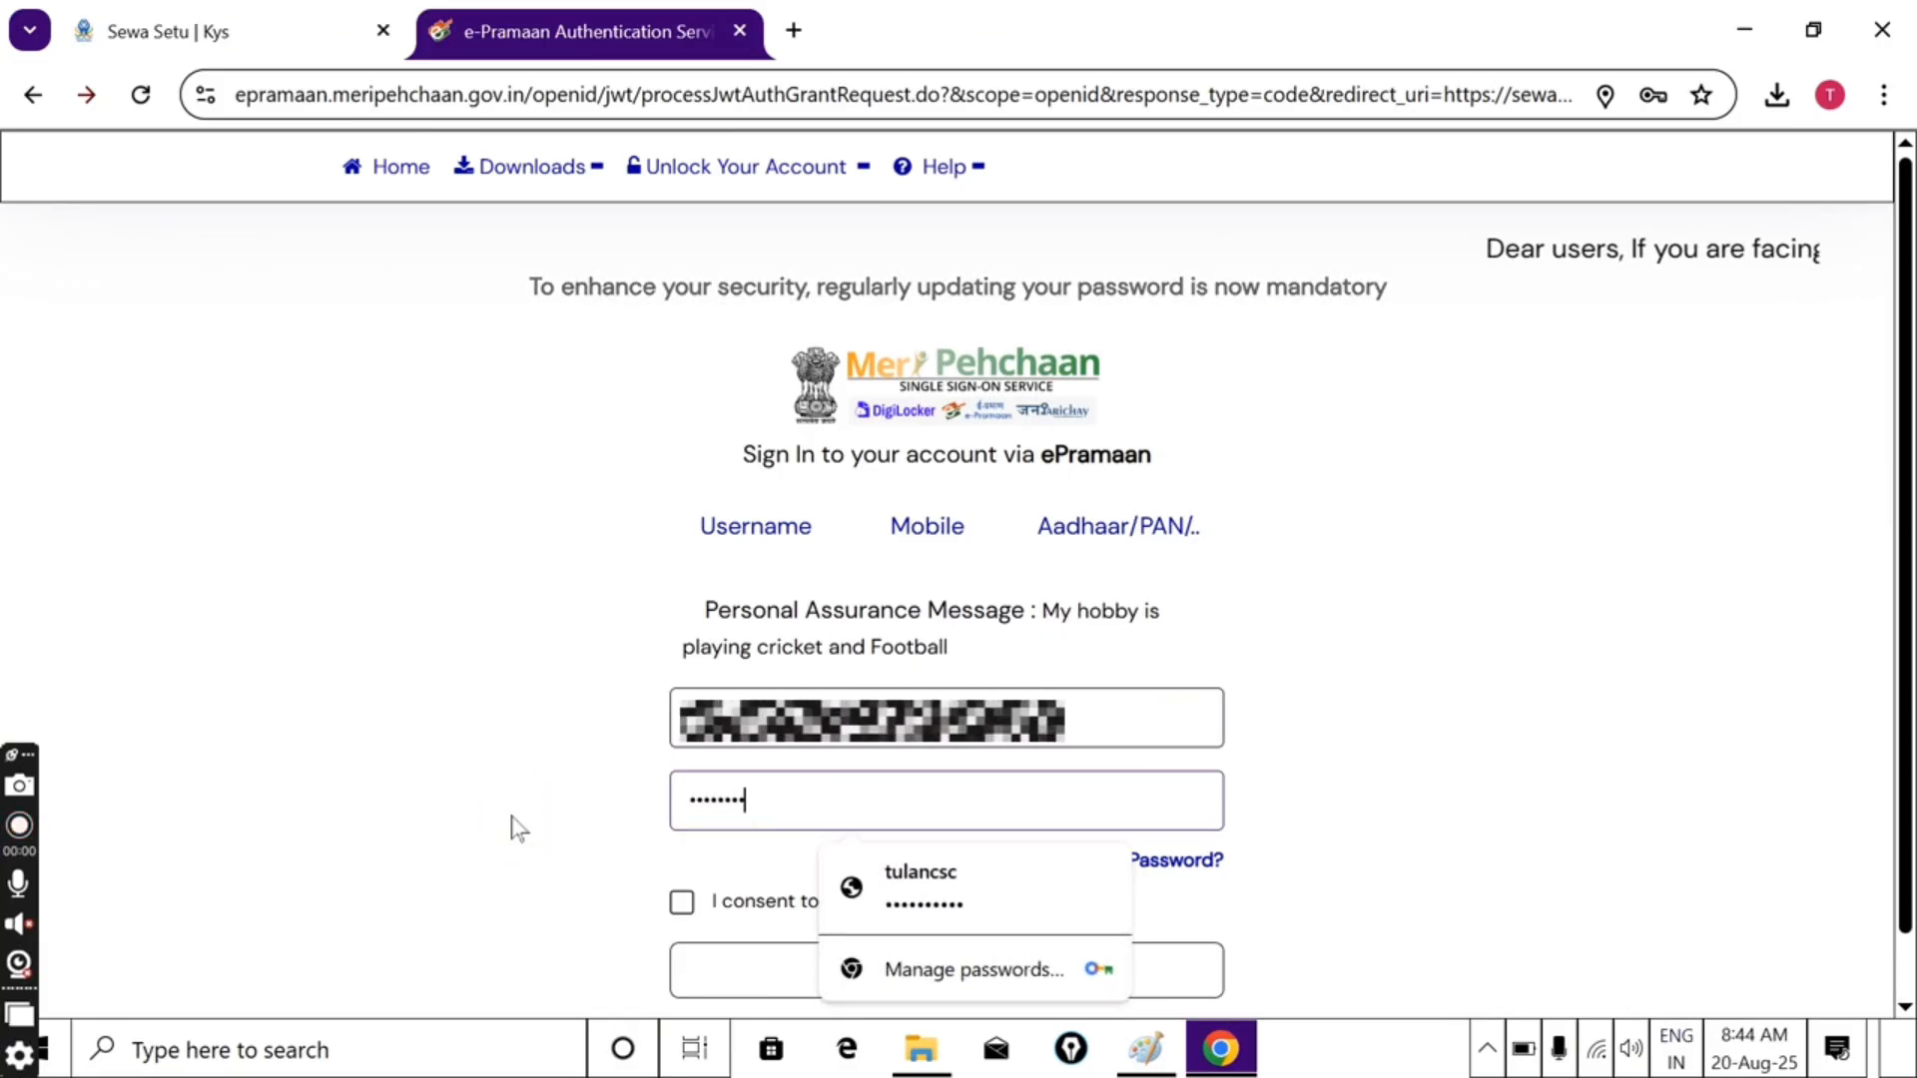
{"action": "left_click", "coordinate": [682, 904]}
{"action": "left_click", "coordinate": [919, 970]}
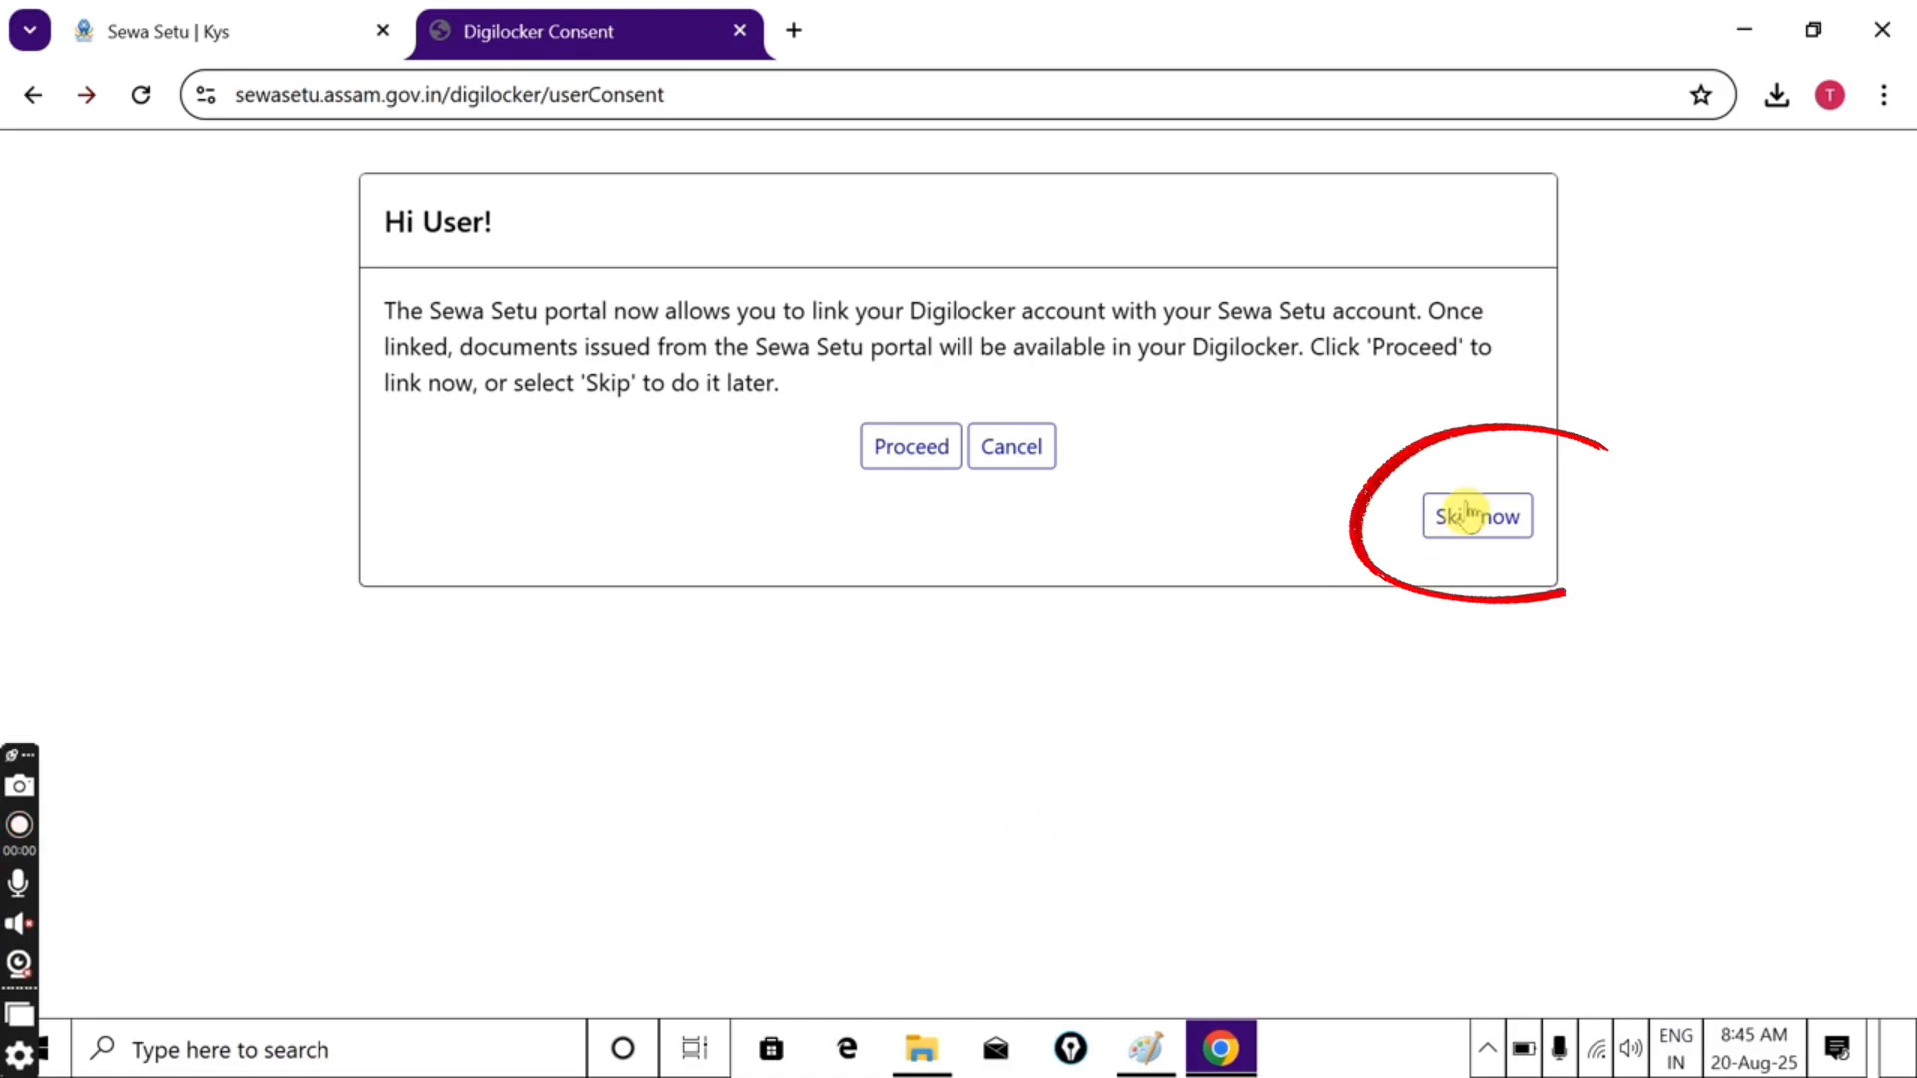
Skip the DigiLocker linking and reopen the arms licence application from the scheme's service page
{"action": "left_click", "coordinate": [1464, 516]}
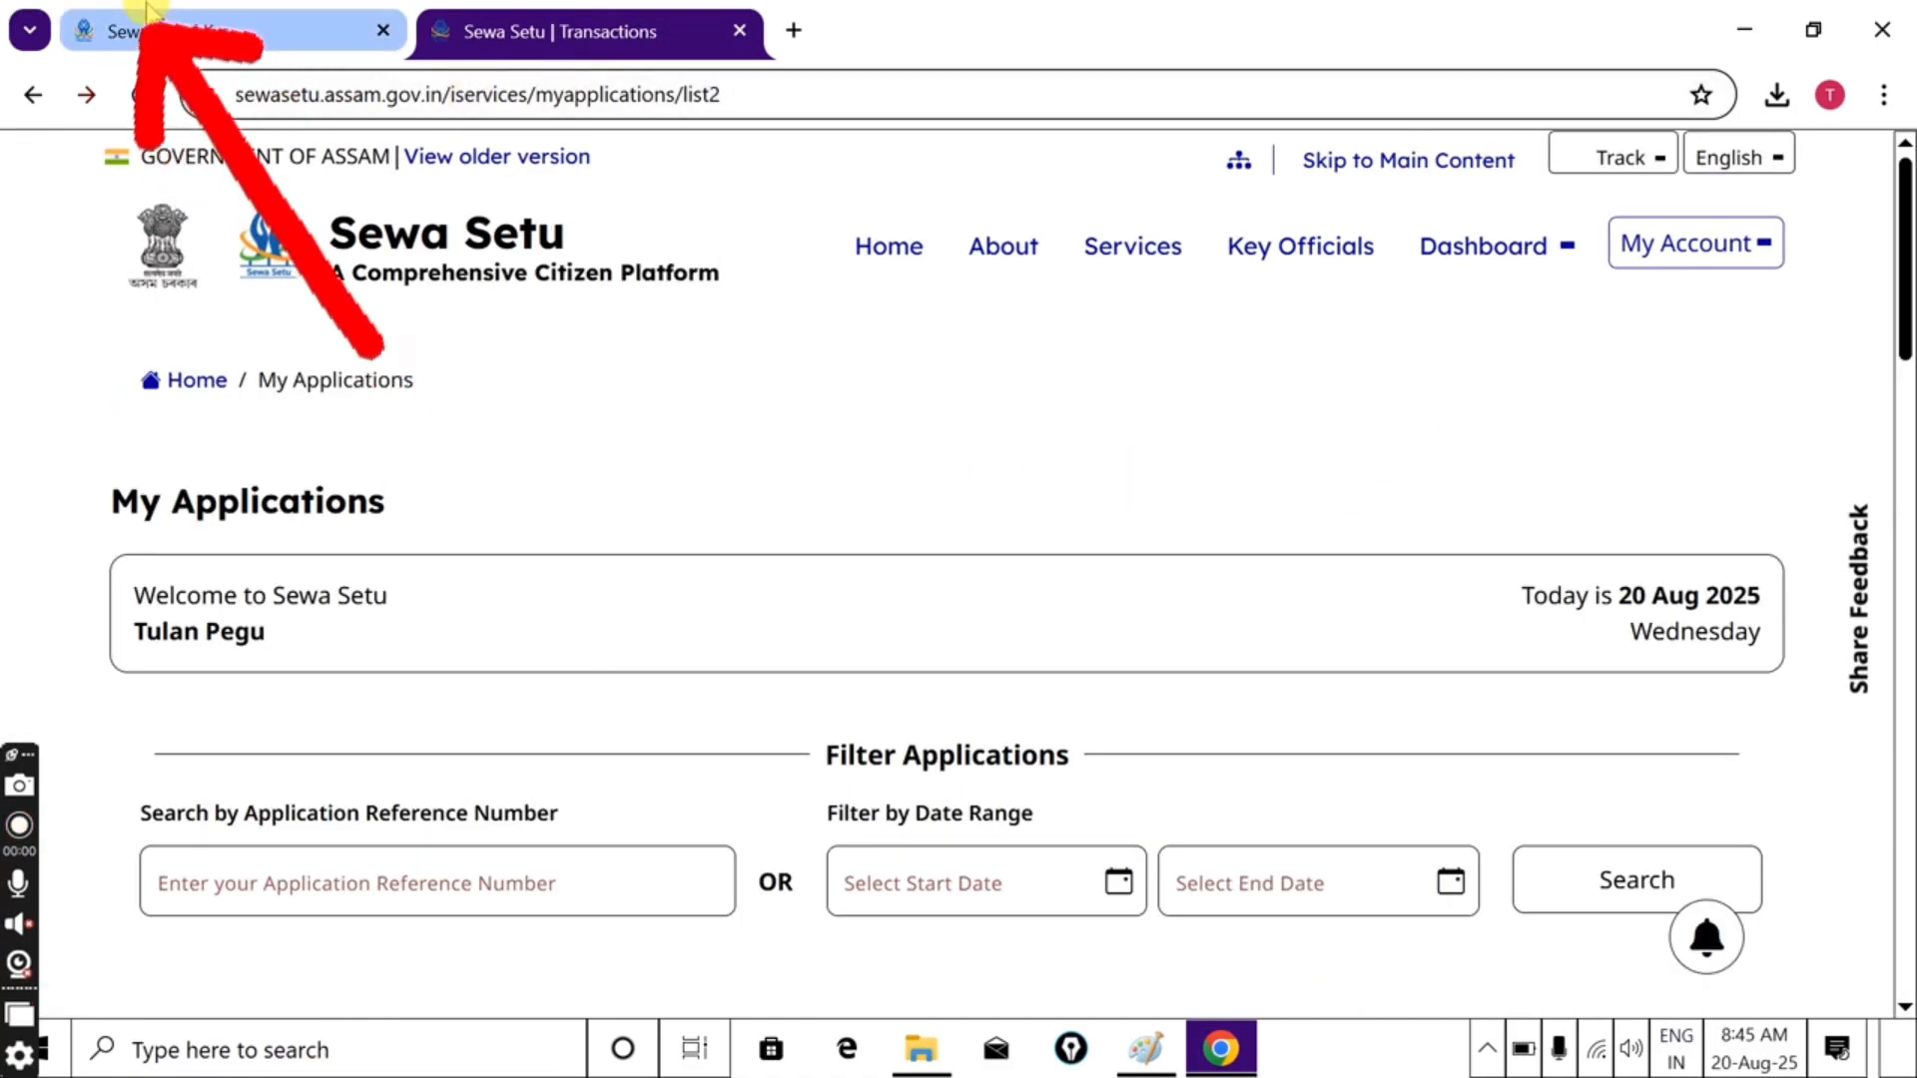
{"action": "left_click", "coordinate": [210, 31]}
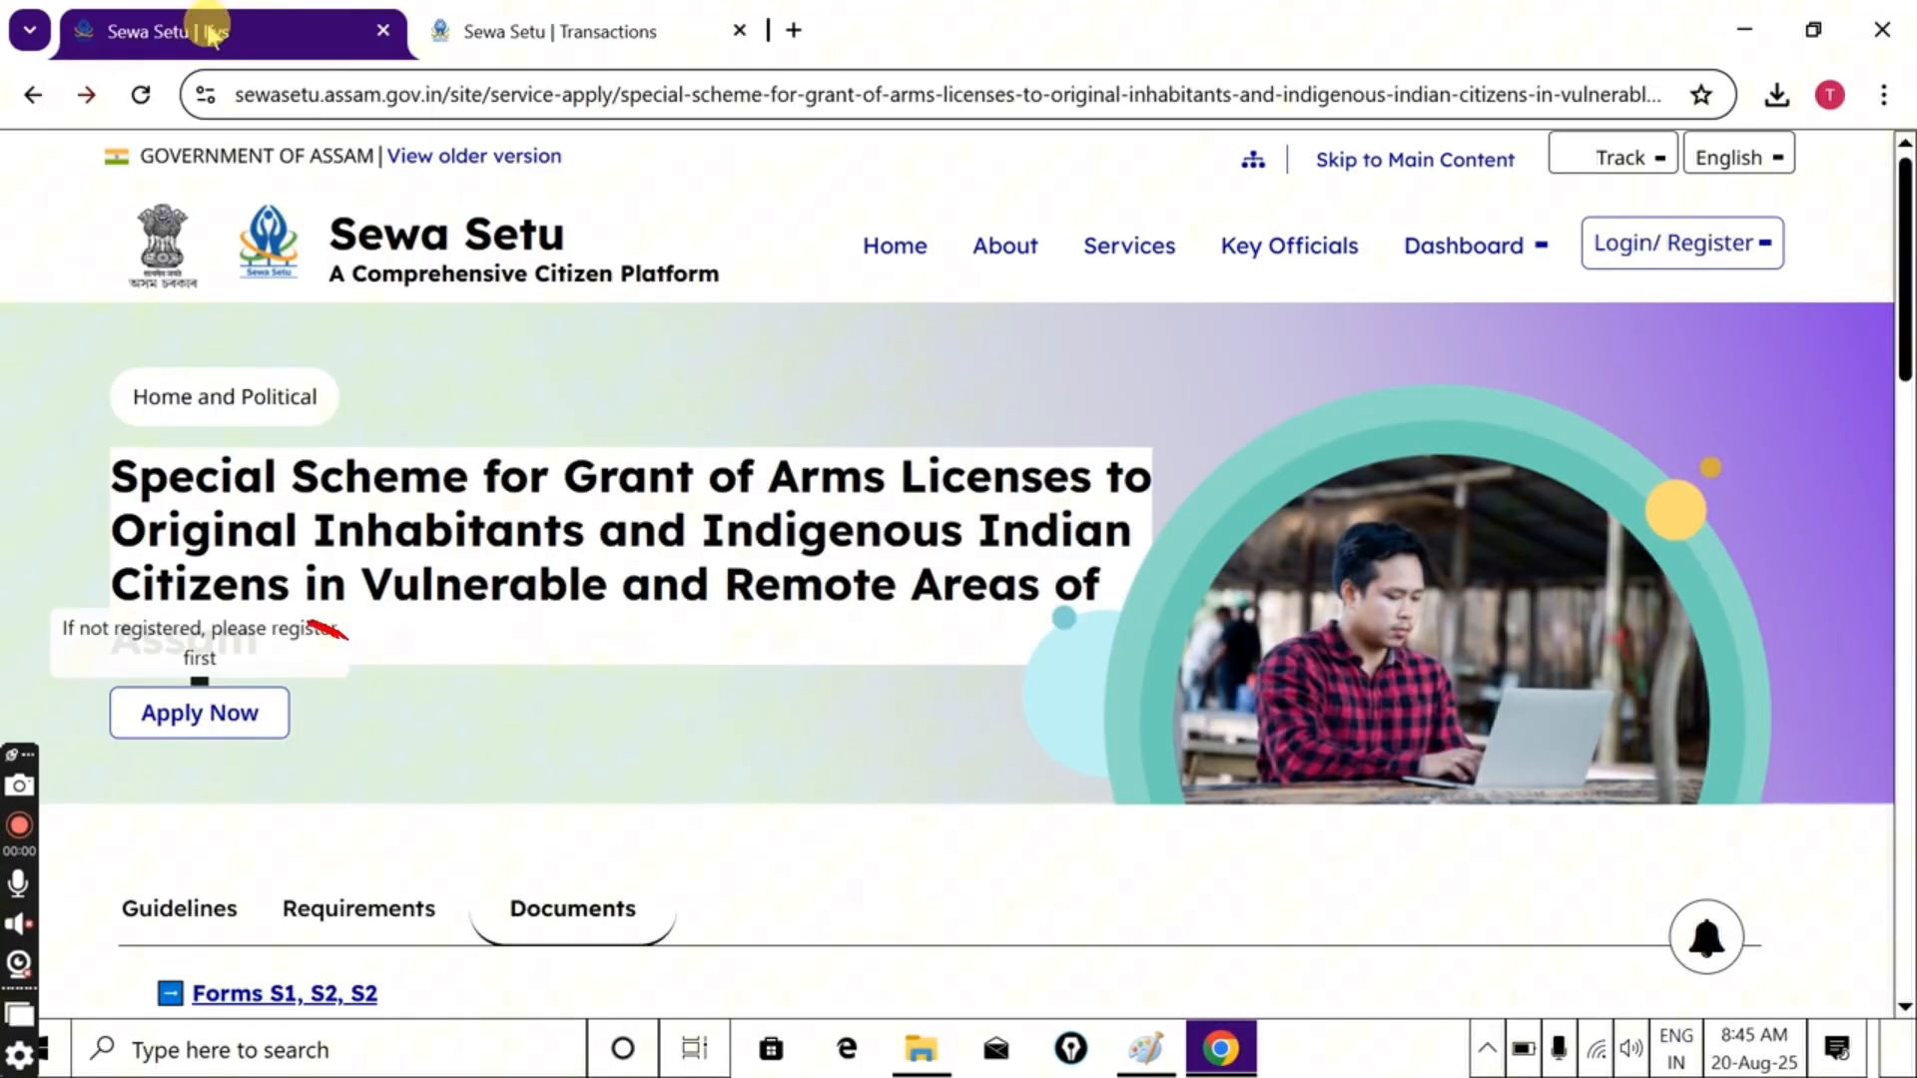
{"action": "left_click", "coordinate": [196, 736]}
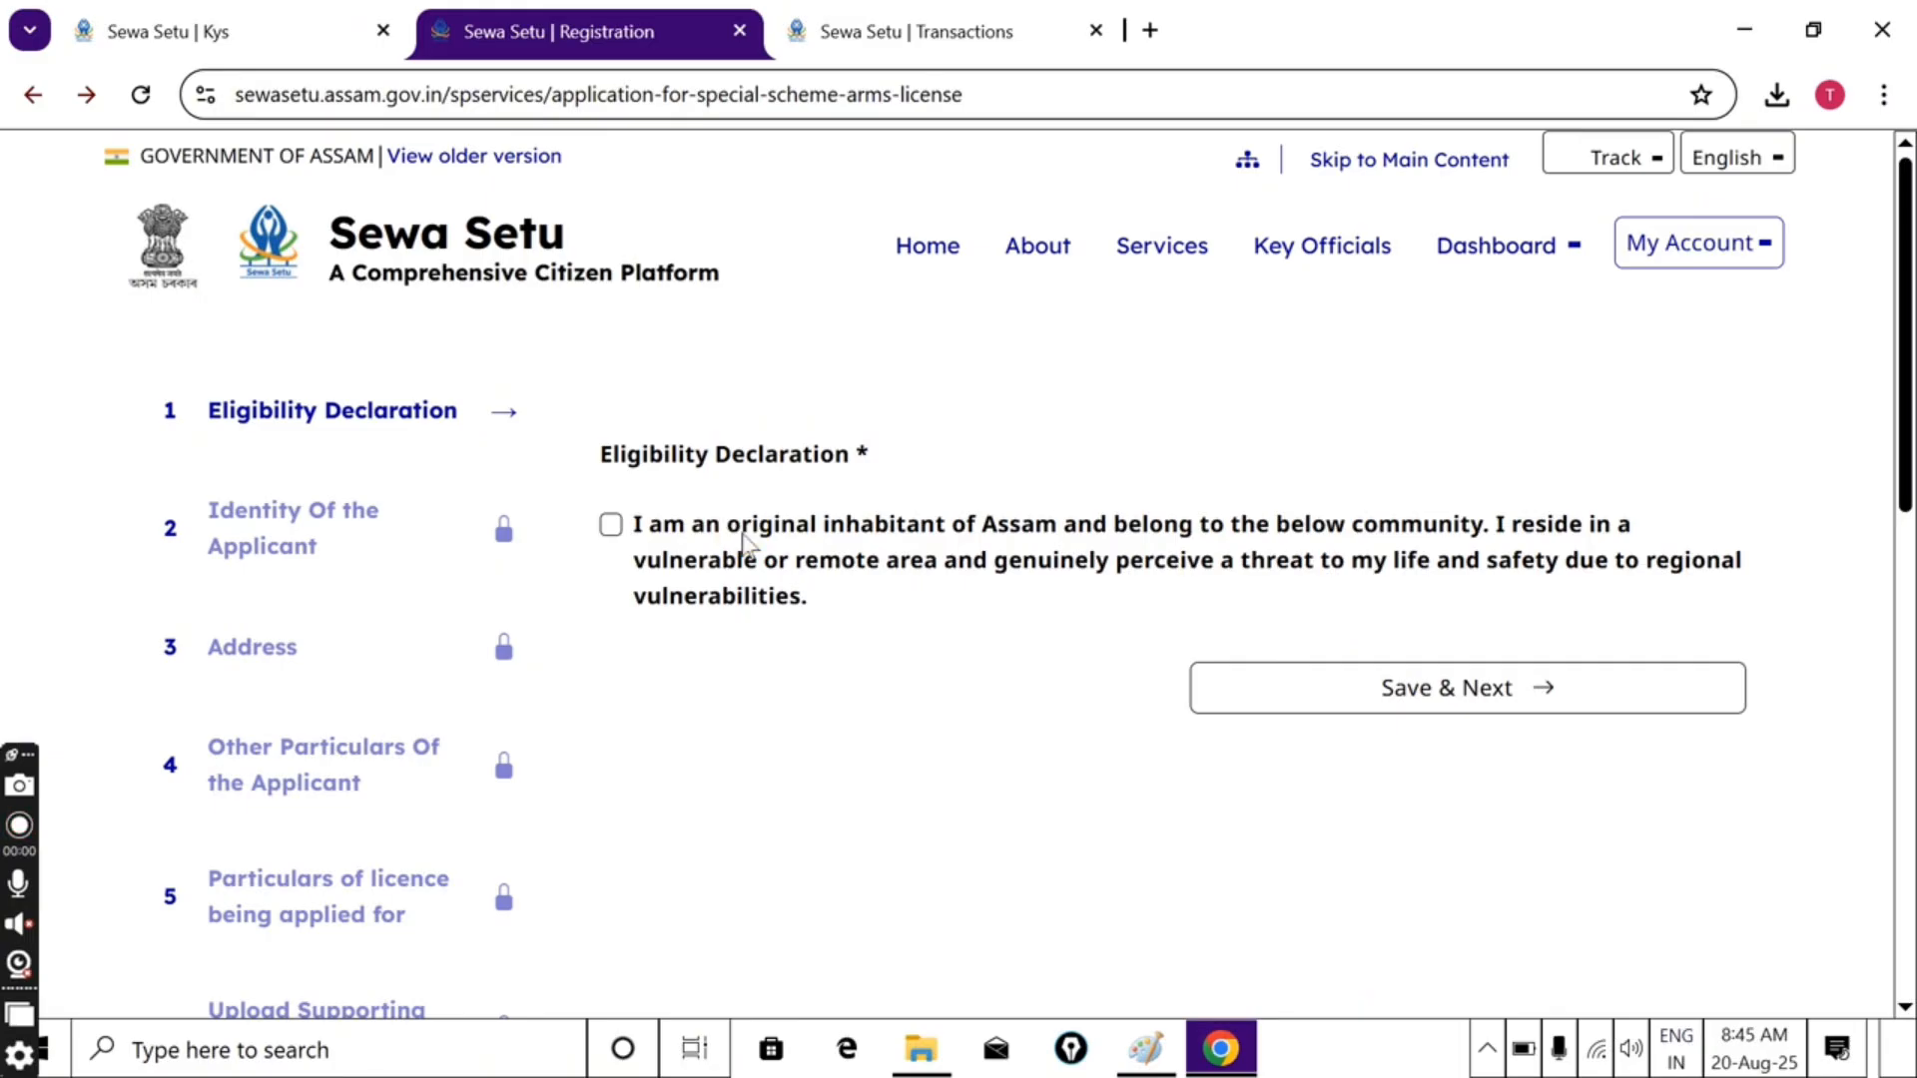
Accept the eligibility declaration with category ST (P) and community Miri, and save to continue
{"action": "left_click", "coordinate": [611, 524]}
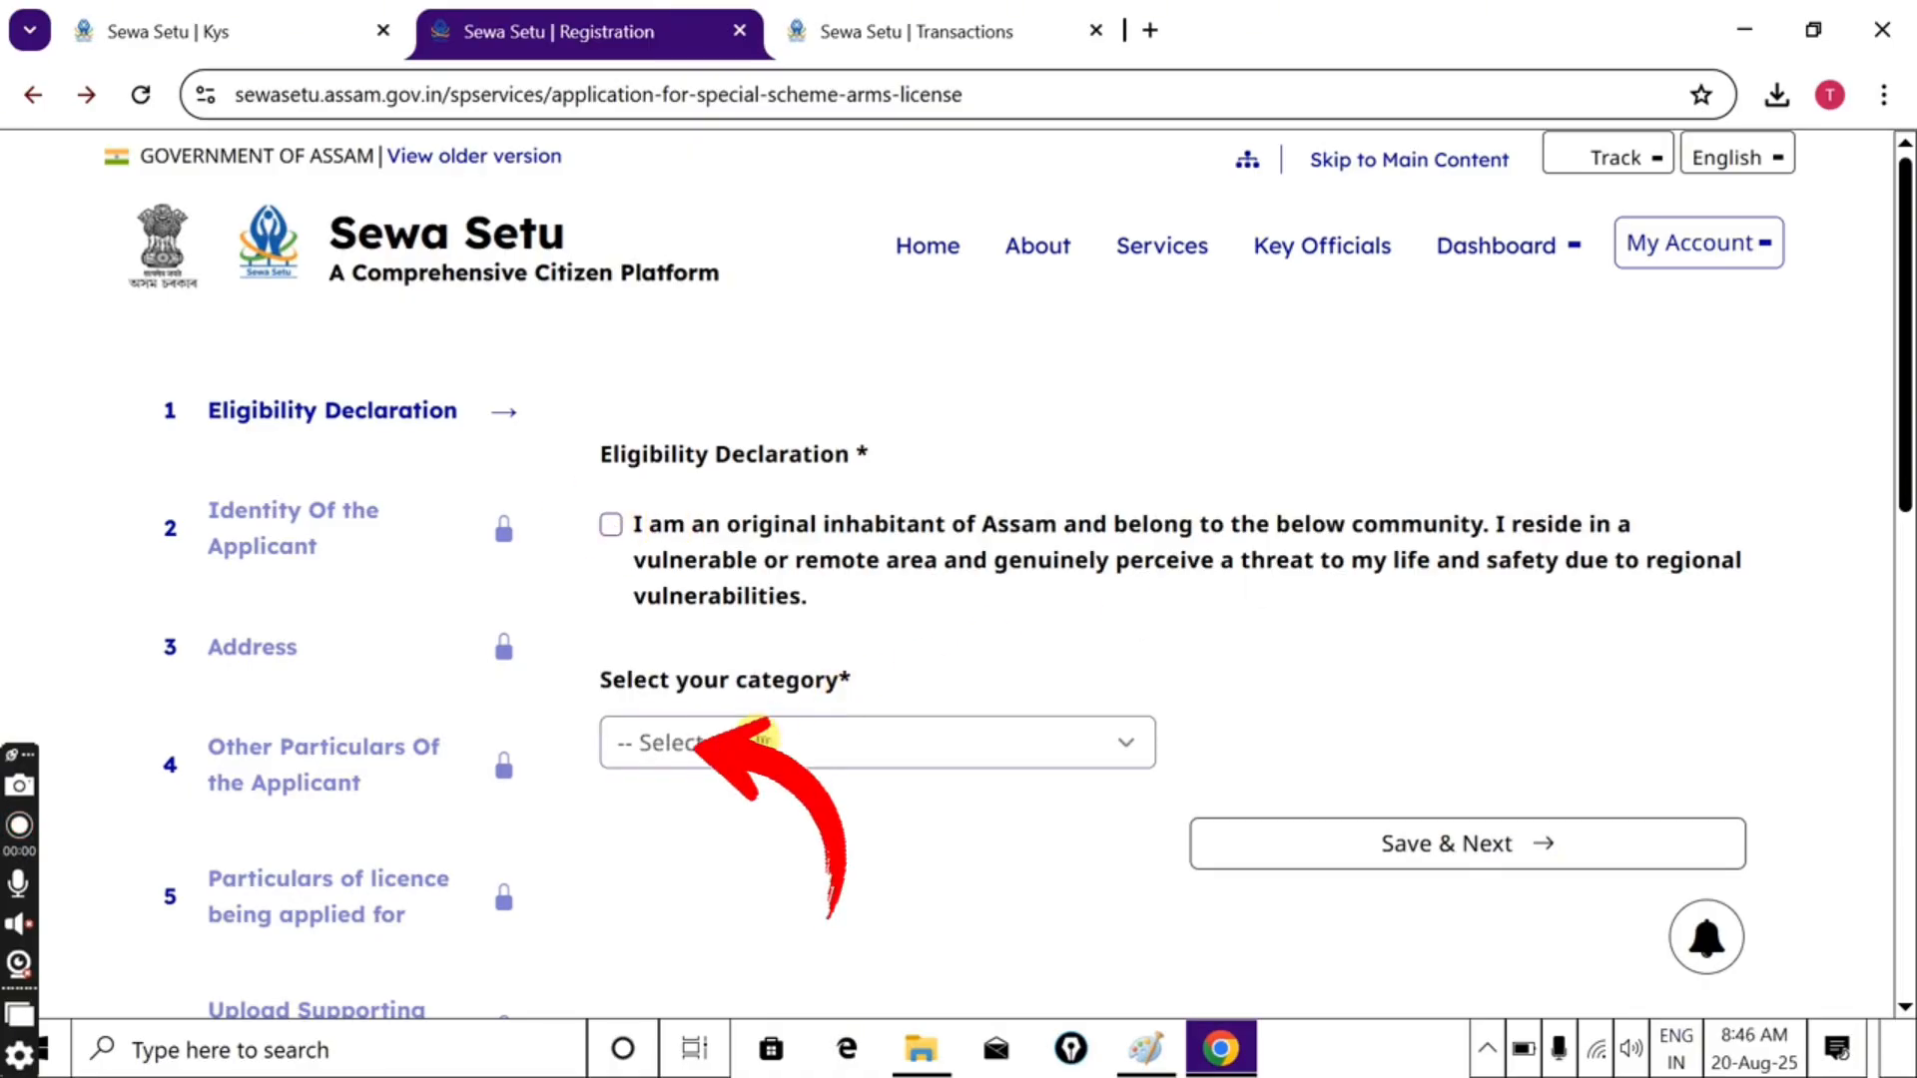
{"action": "left_click", "coordinate": [759, 741]}
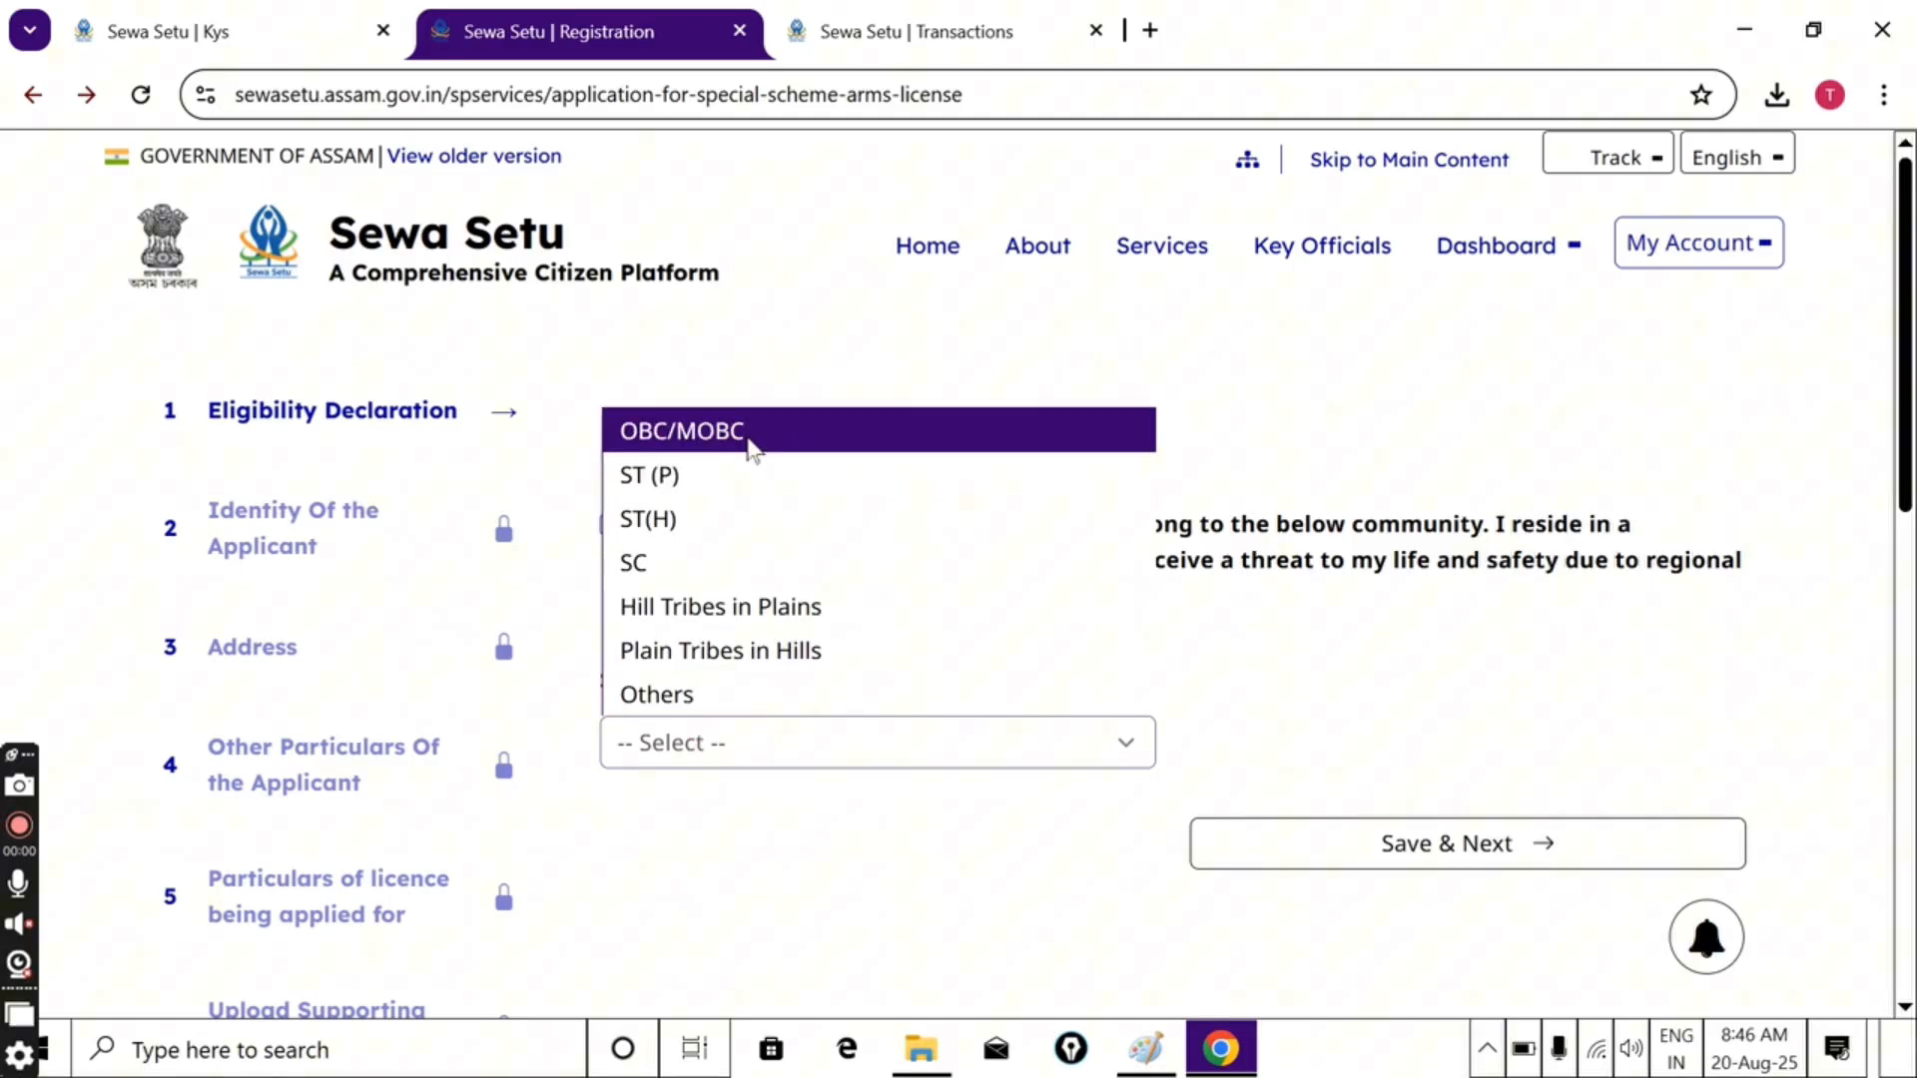
{"action": "left_click", "coordinate": [719, 476]}
{"action": "left_click", "coordinate": [1298, 740]}
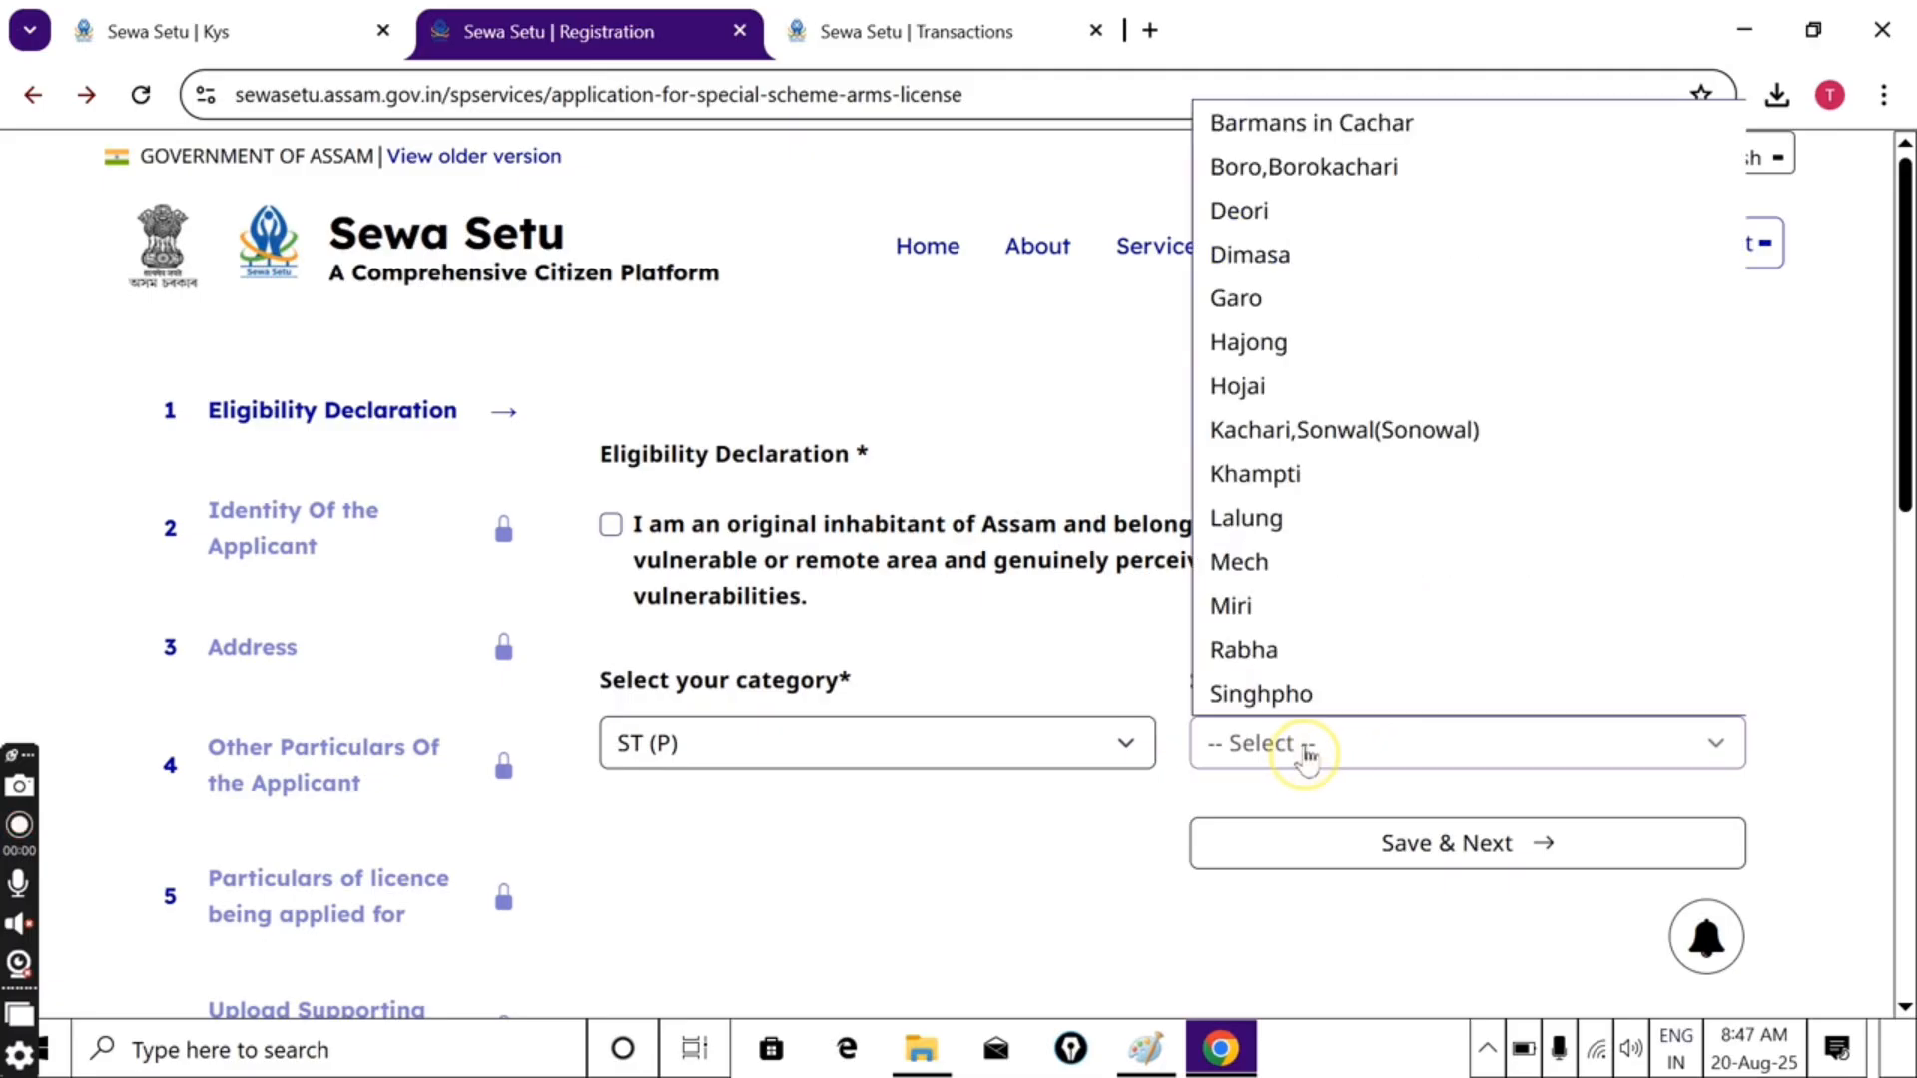
{"action": "left_click", "coordinate": [1307, 630]}
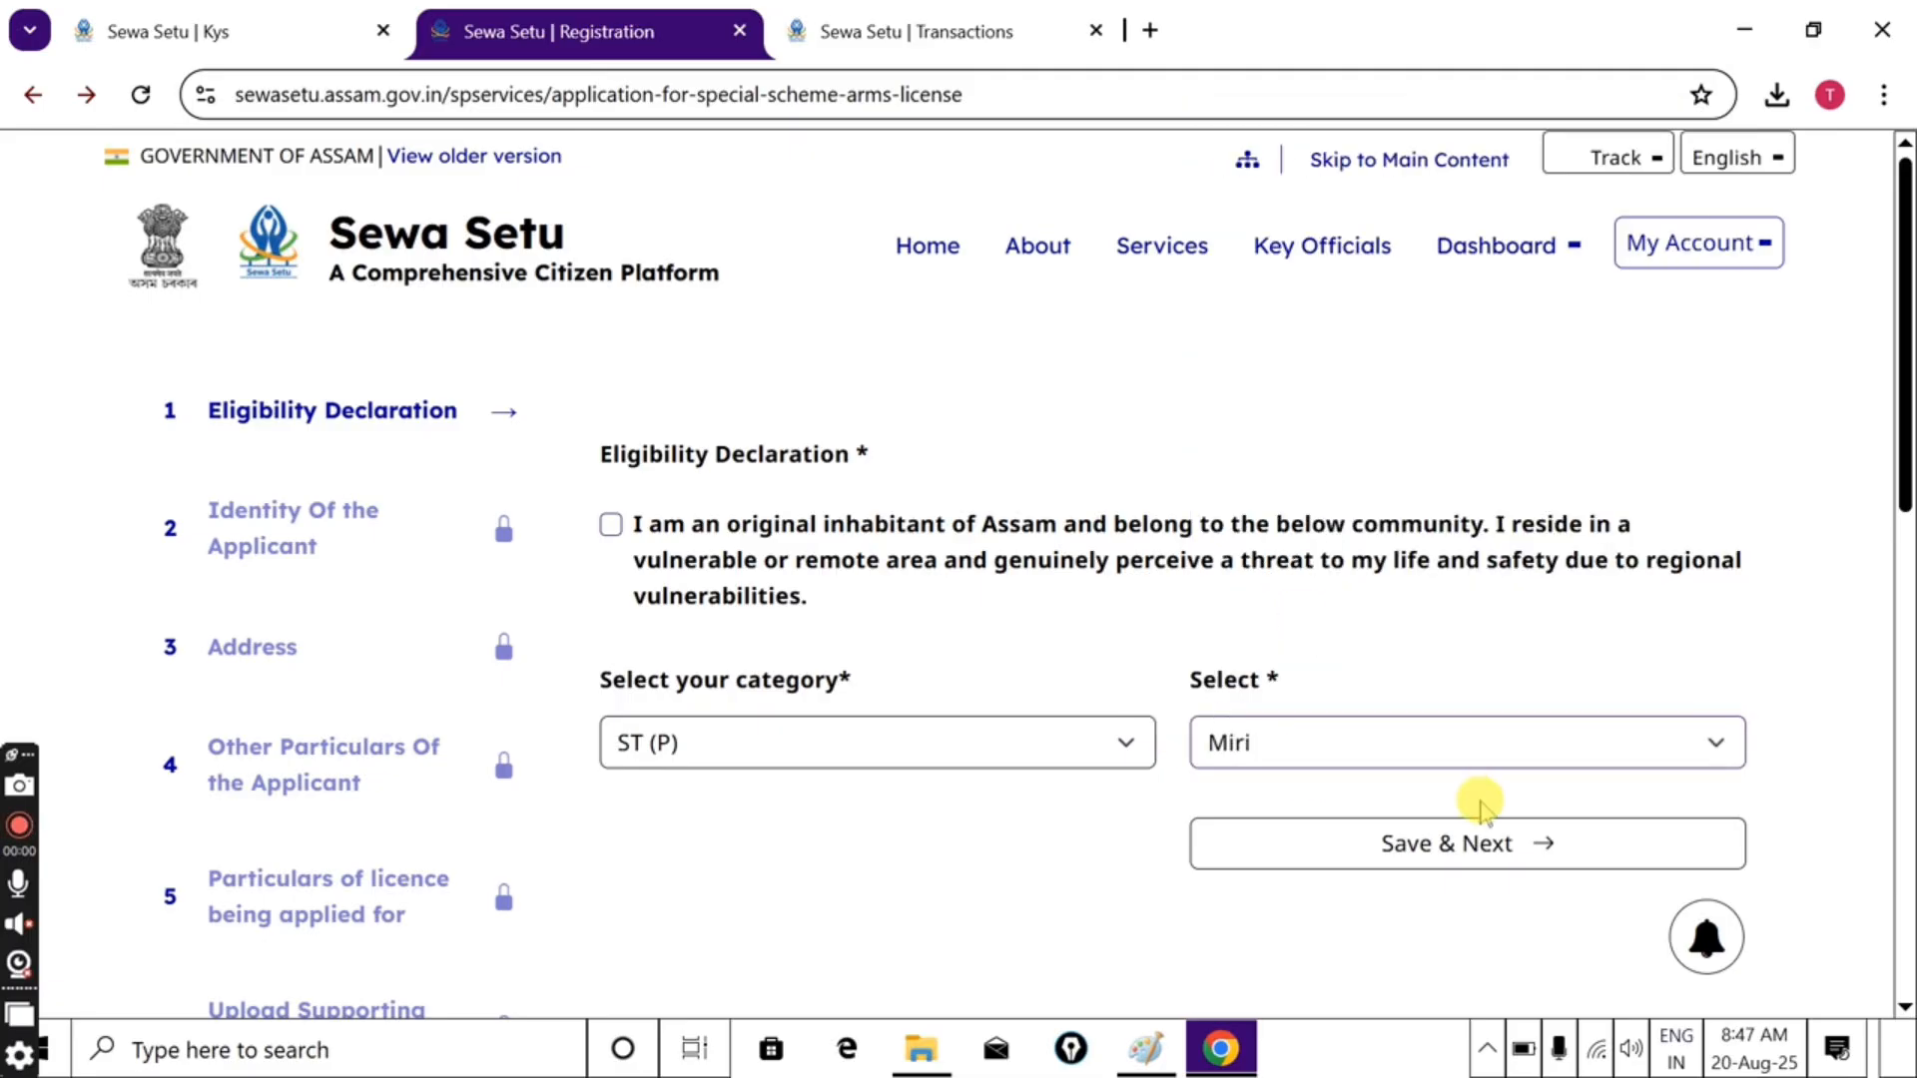
{"action": "left_click", "coordinate": [1509, 849]}
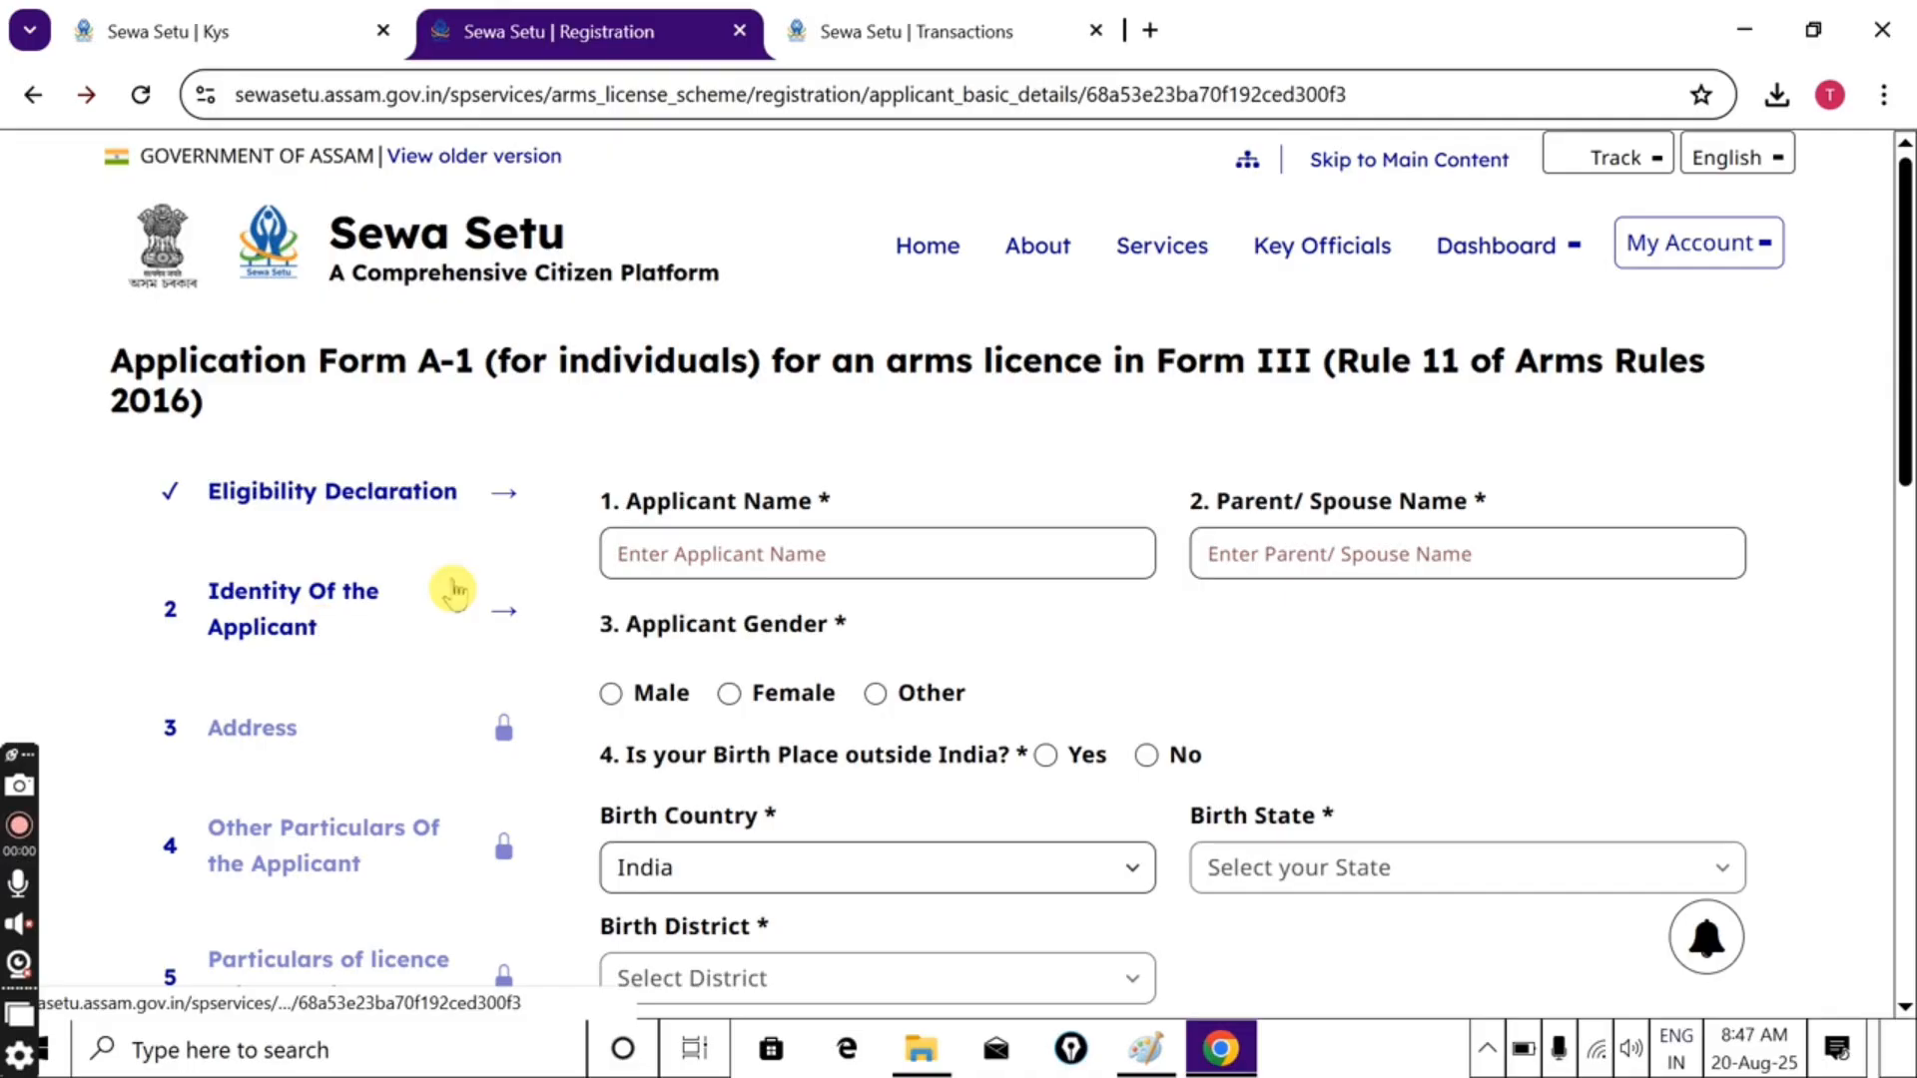
Fill in the applicant's name and the parent or spouse's name, and set the gender to Male
{"action": "left_click", "coordinate": [747, 548]}
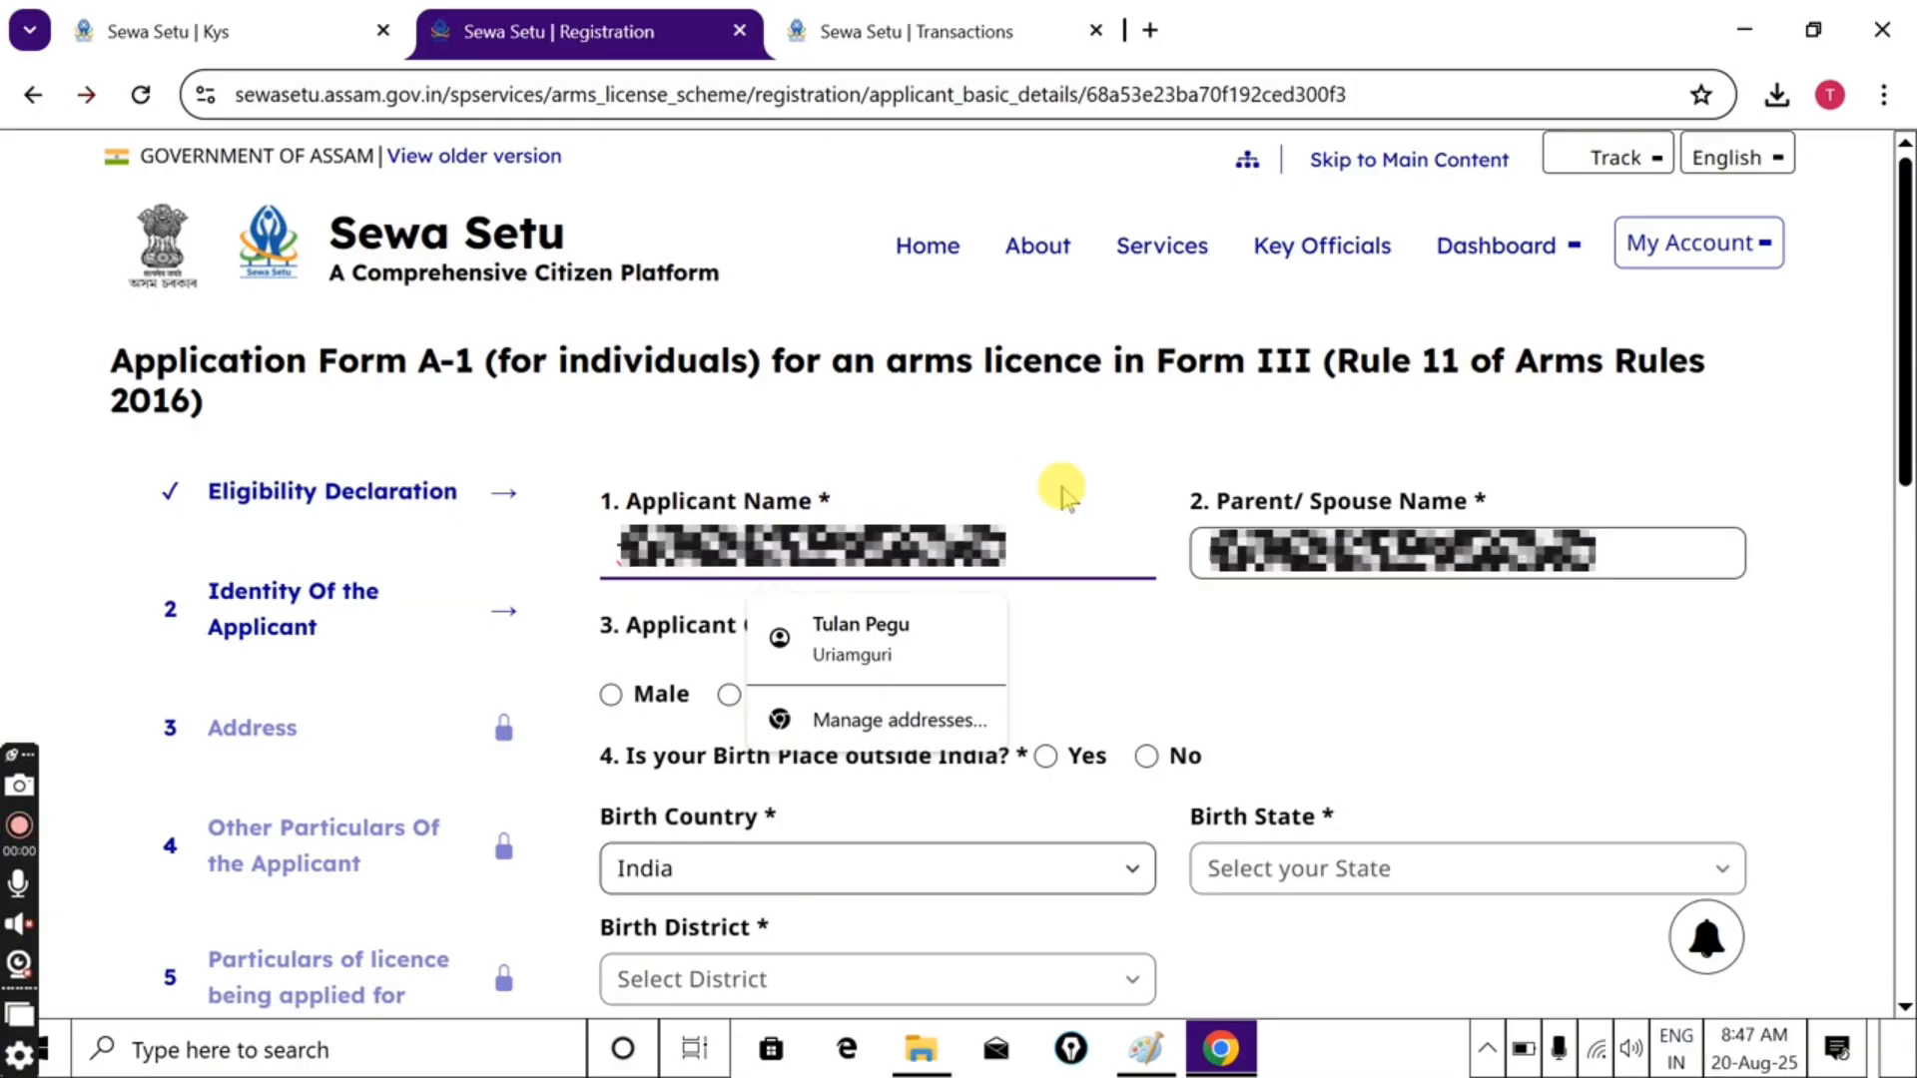
{"action": "left_click", "coordinate": [1205, 549]}
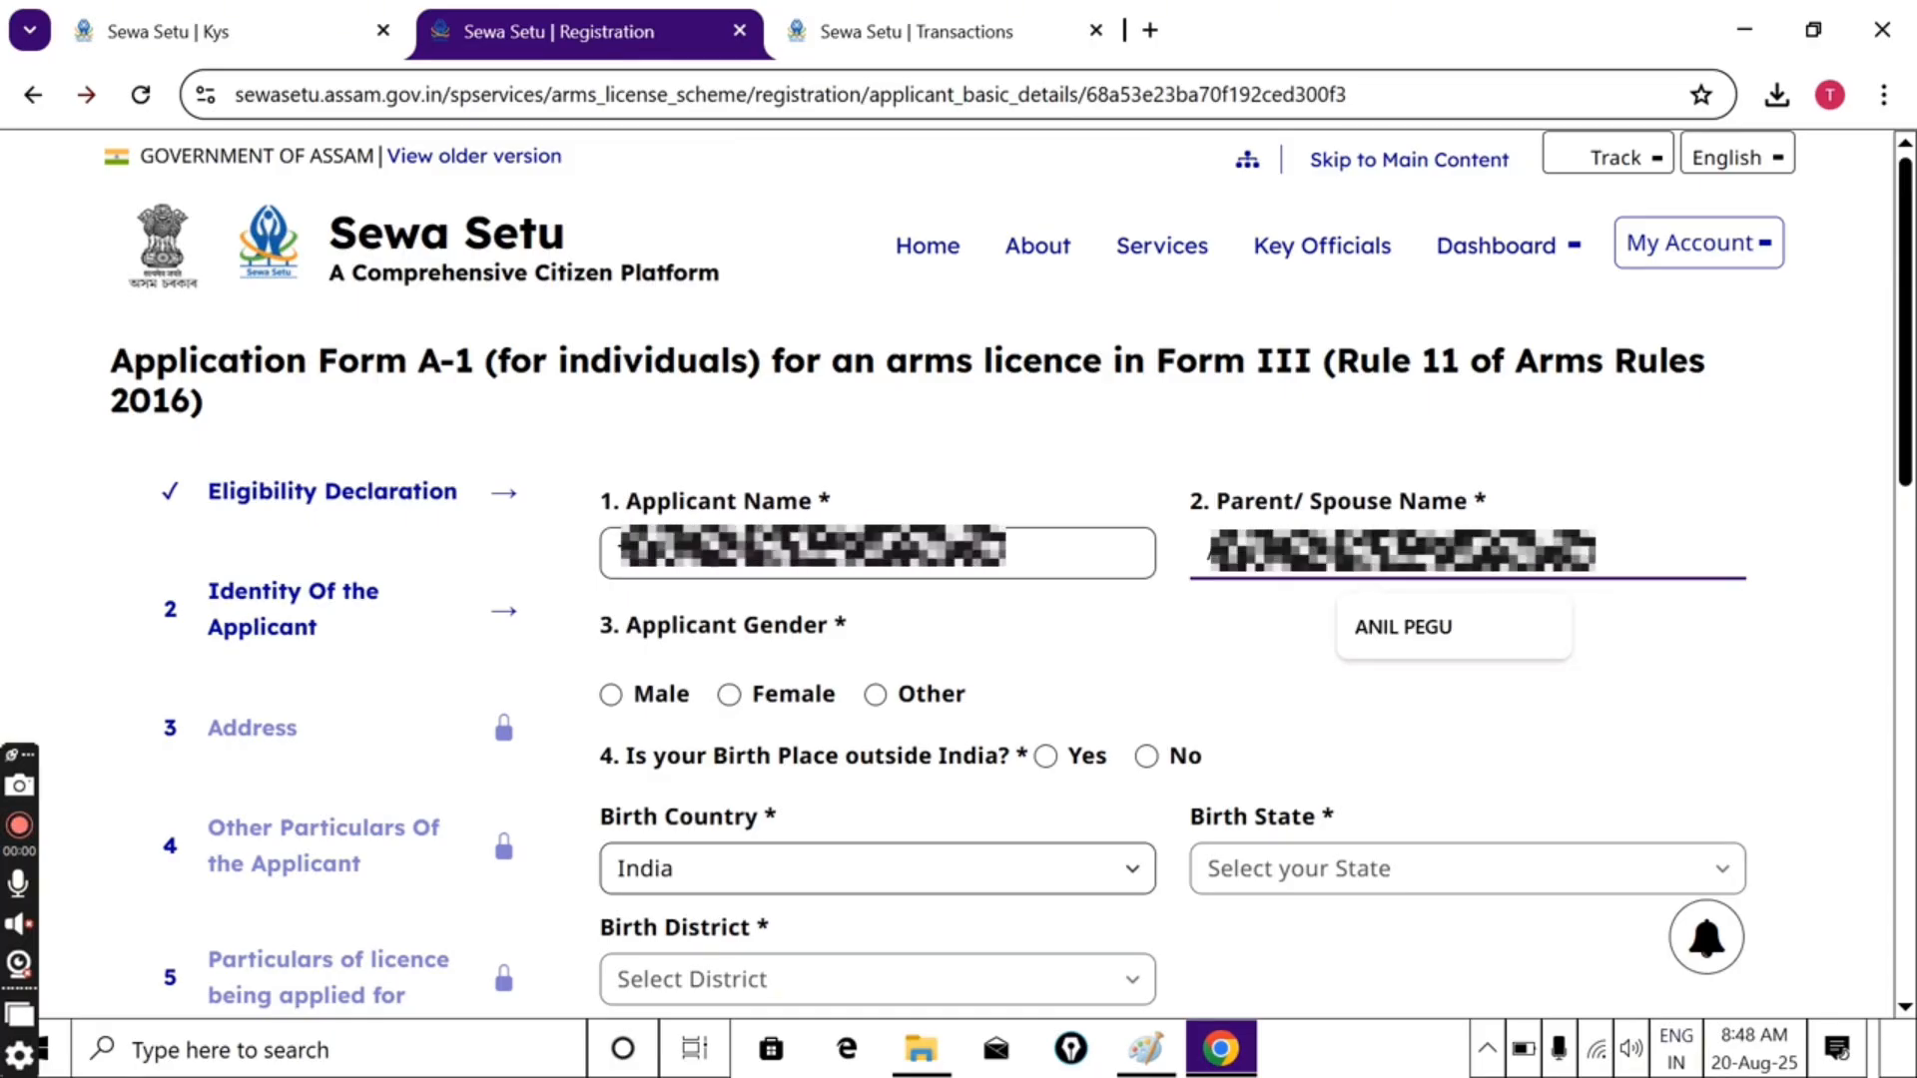
{"action": "left_click", "coordinate": [611, 695]}
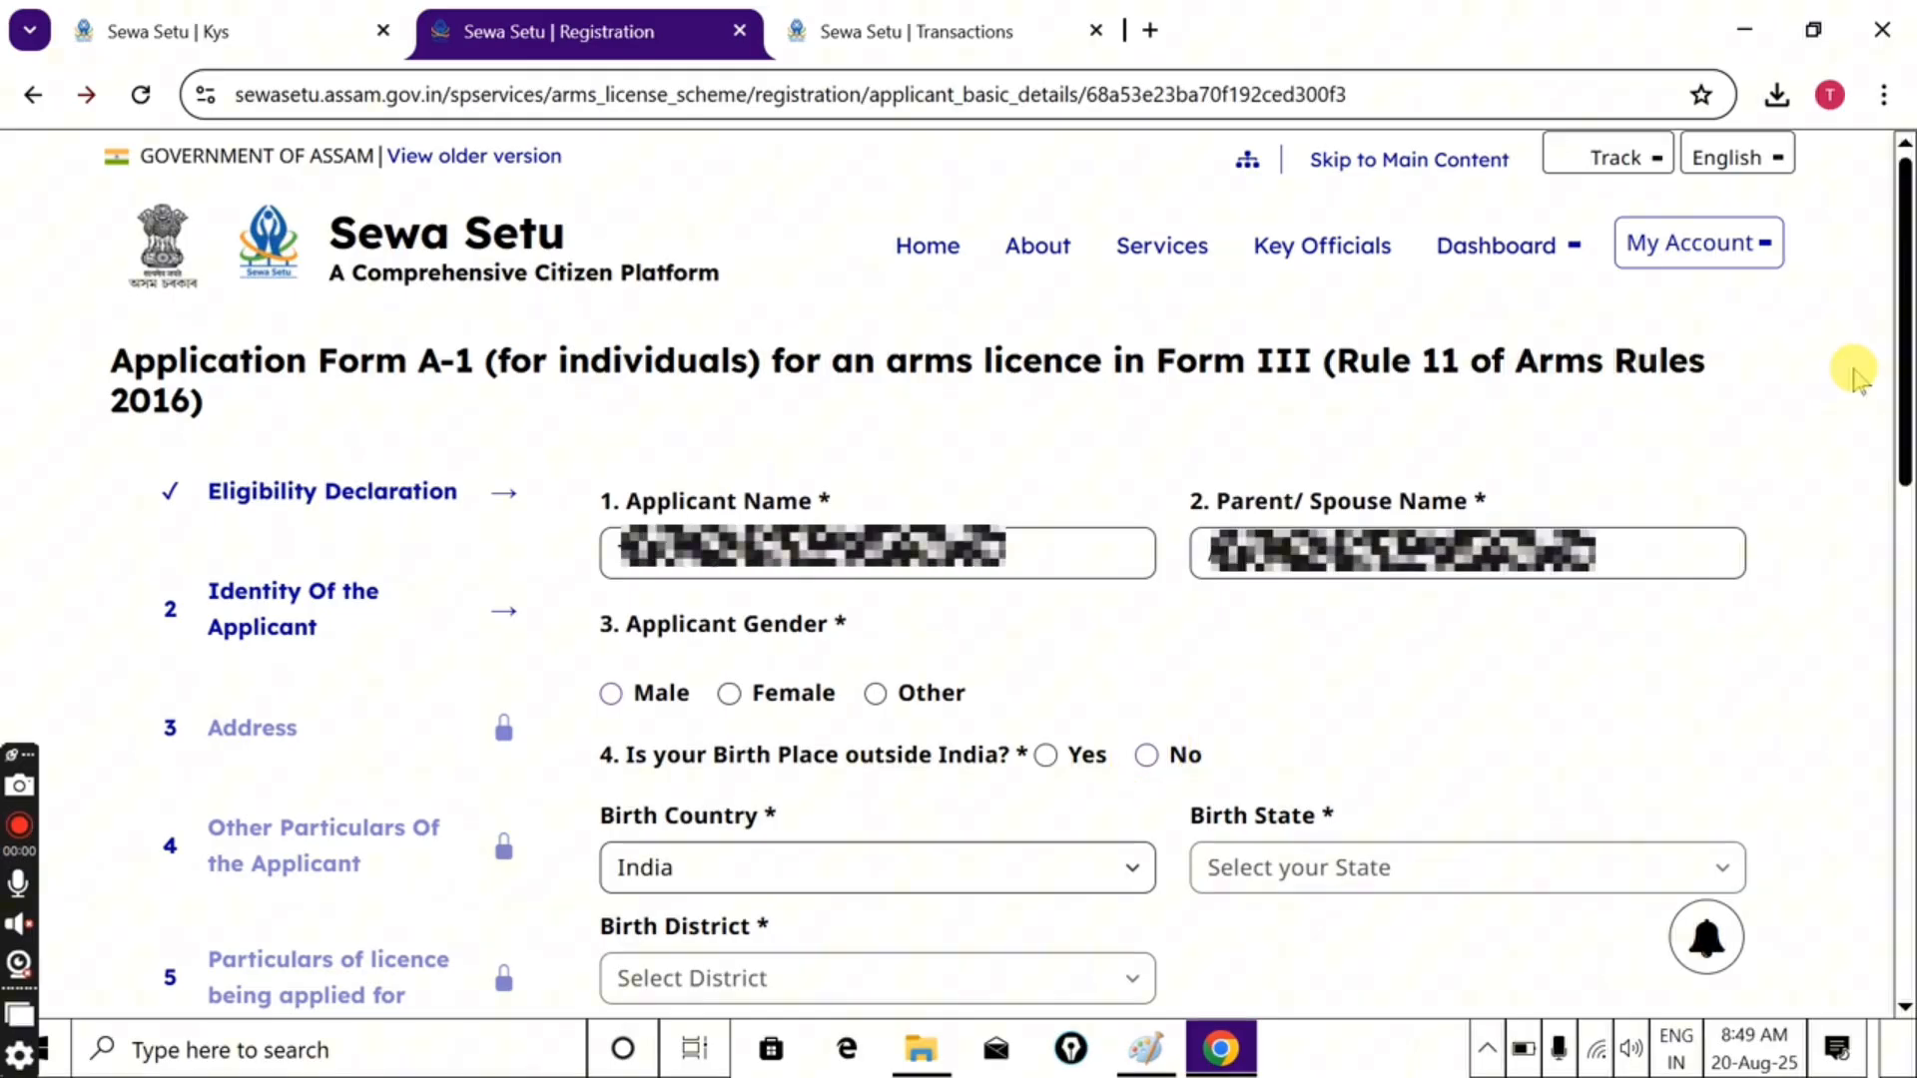
Set the applicant's birth state to ASSAM and the birth district to DHEMAJI
{"action": "scroll", "coordinate": [792, 560], "scroll_direction": "down", "scroll_amount": 3}
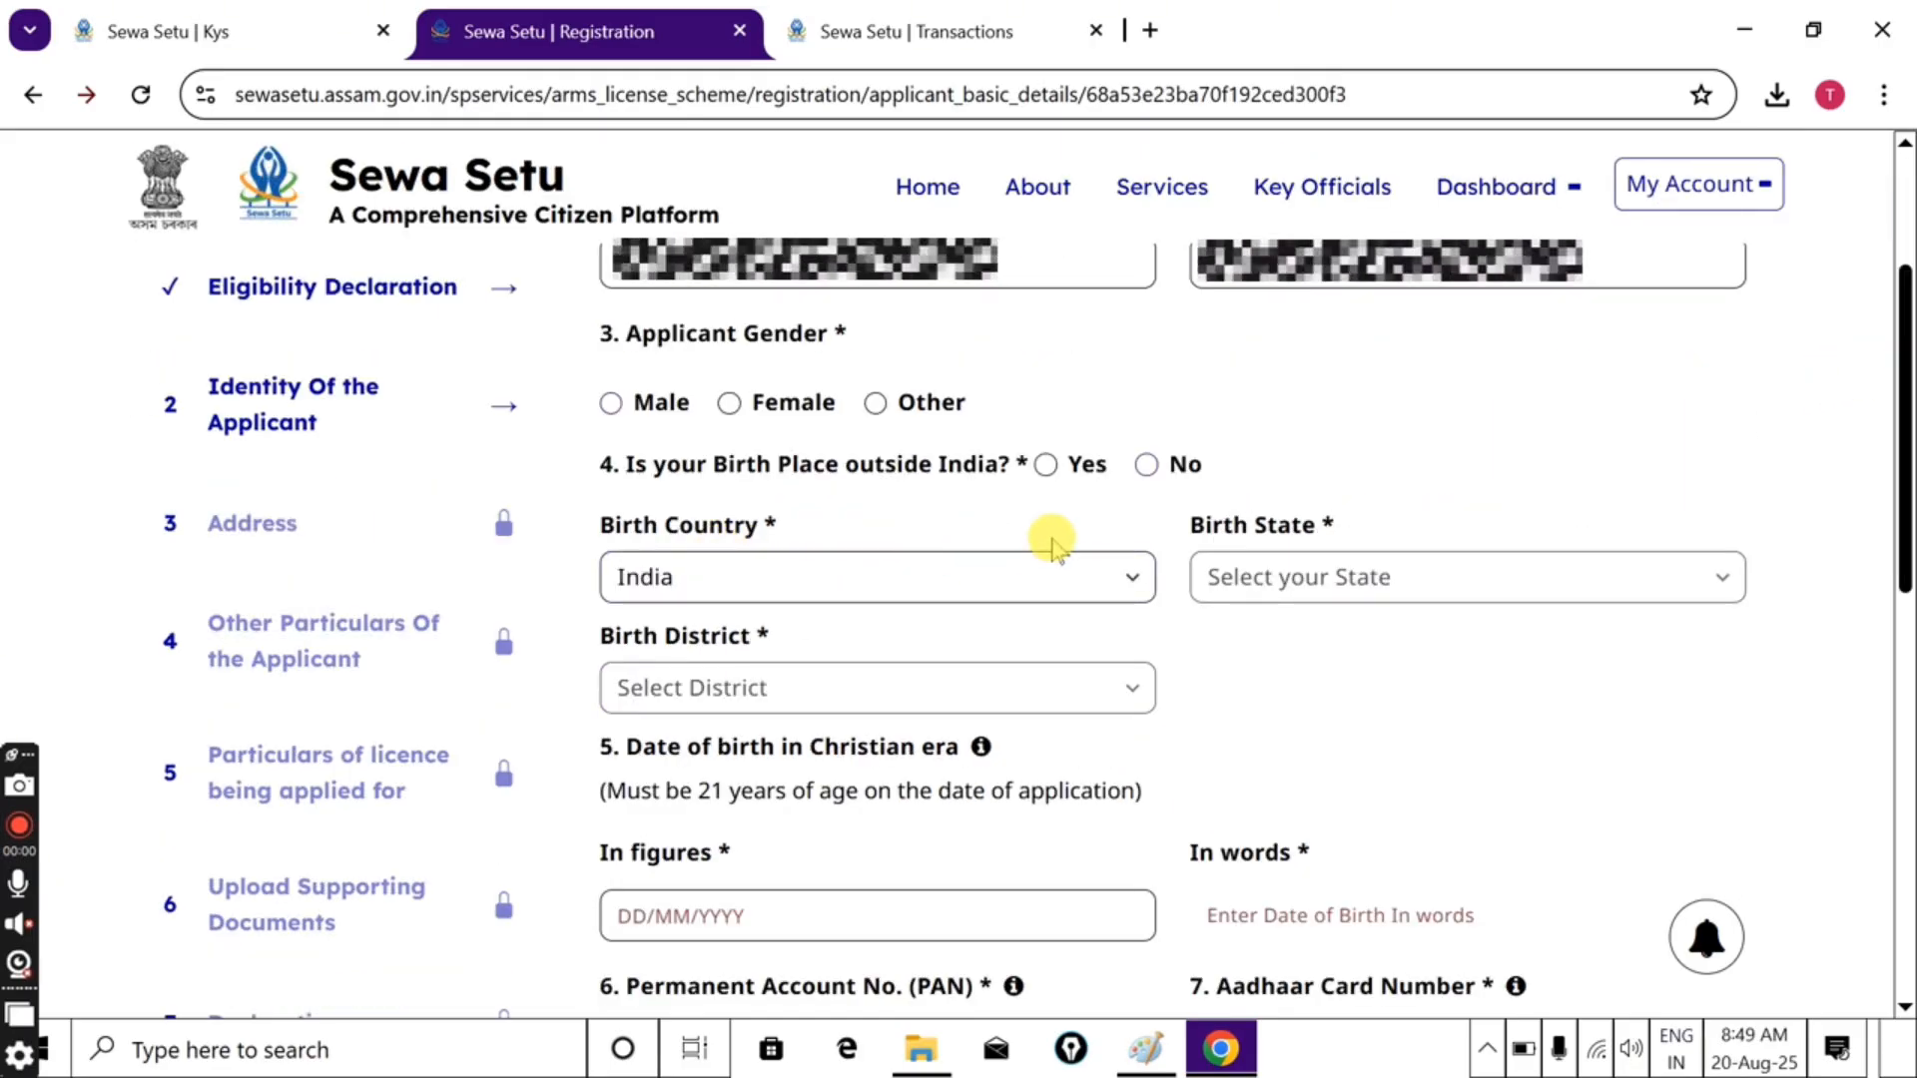
{"action": "left_click", "coordinate": [1272, 576]}
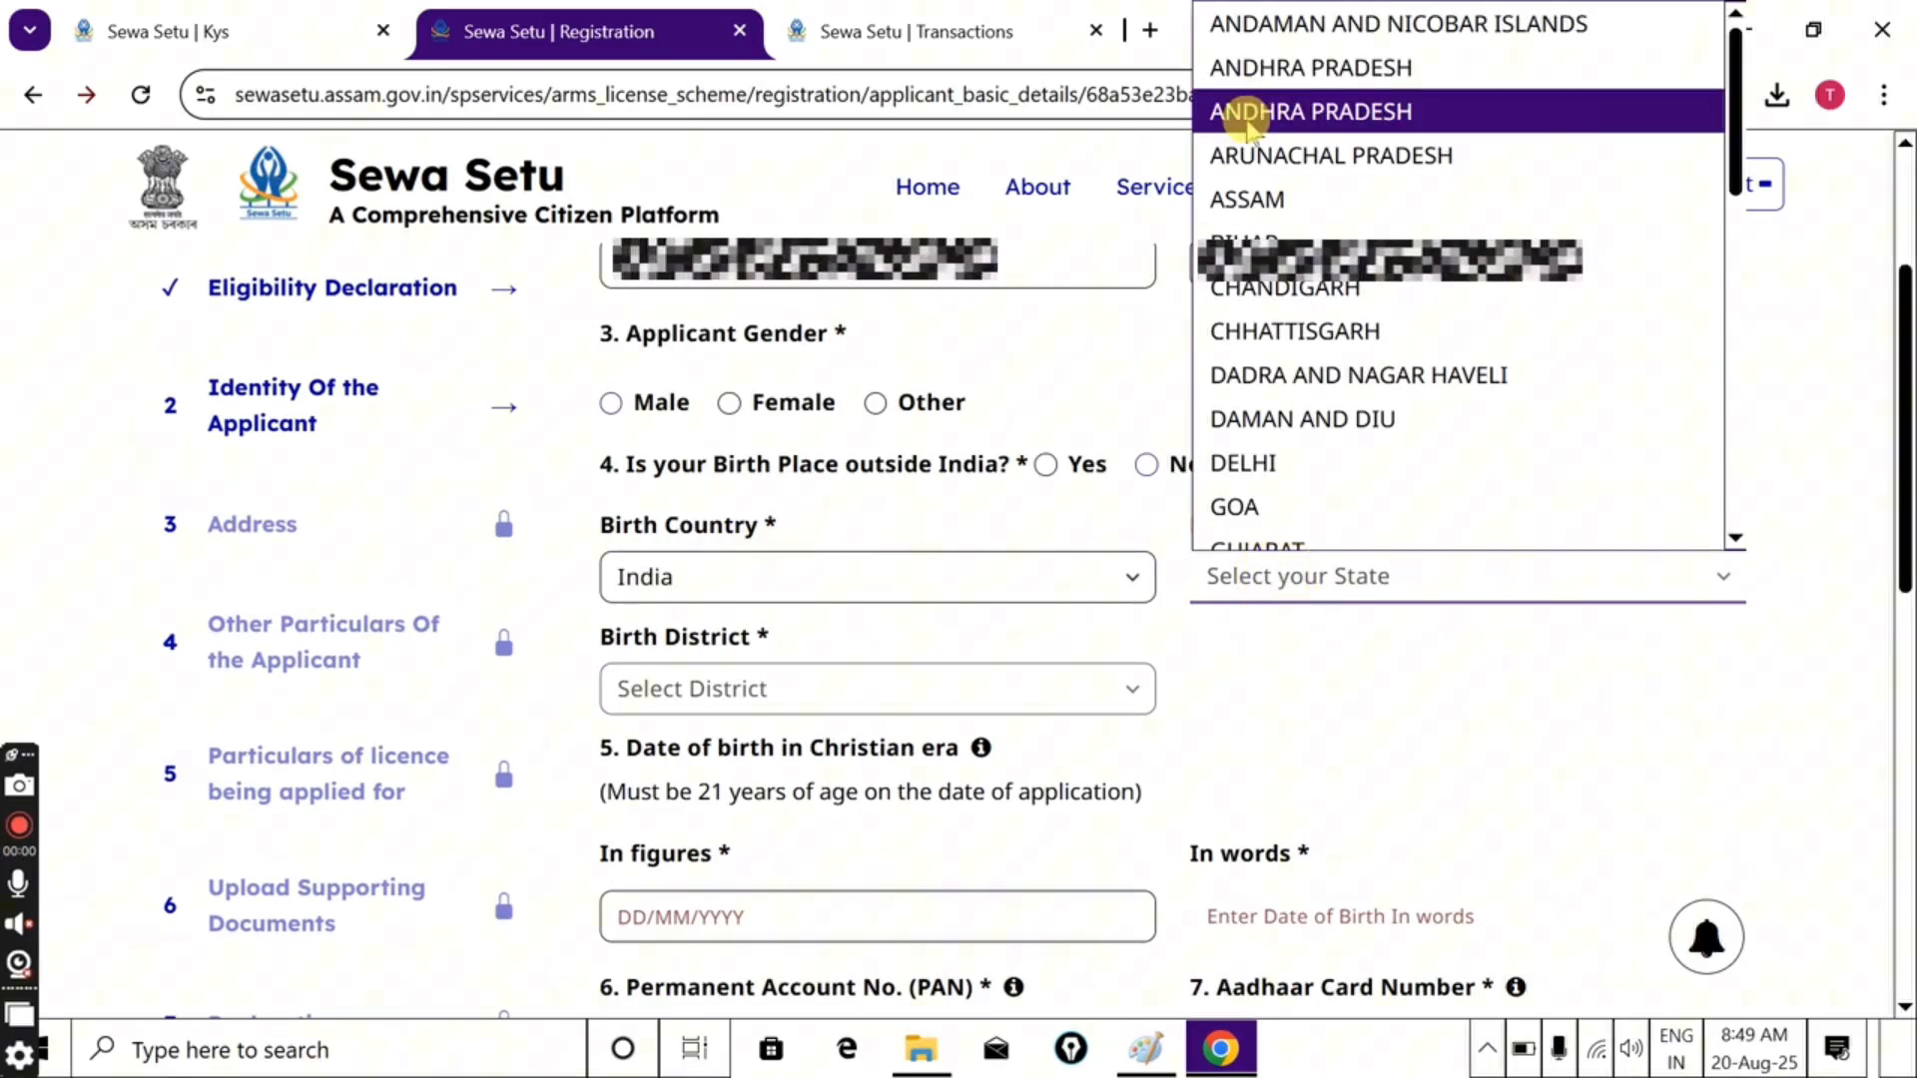
{"action": "left_click", "coordinate": [1246, 197]}
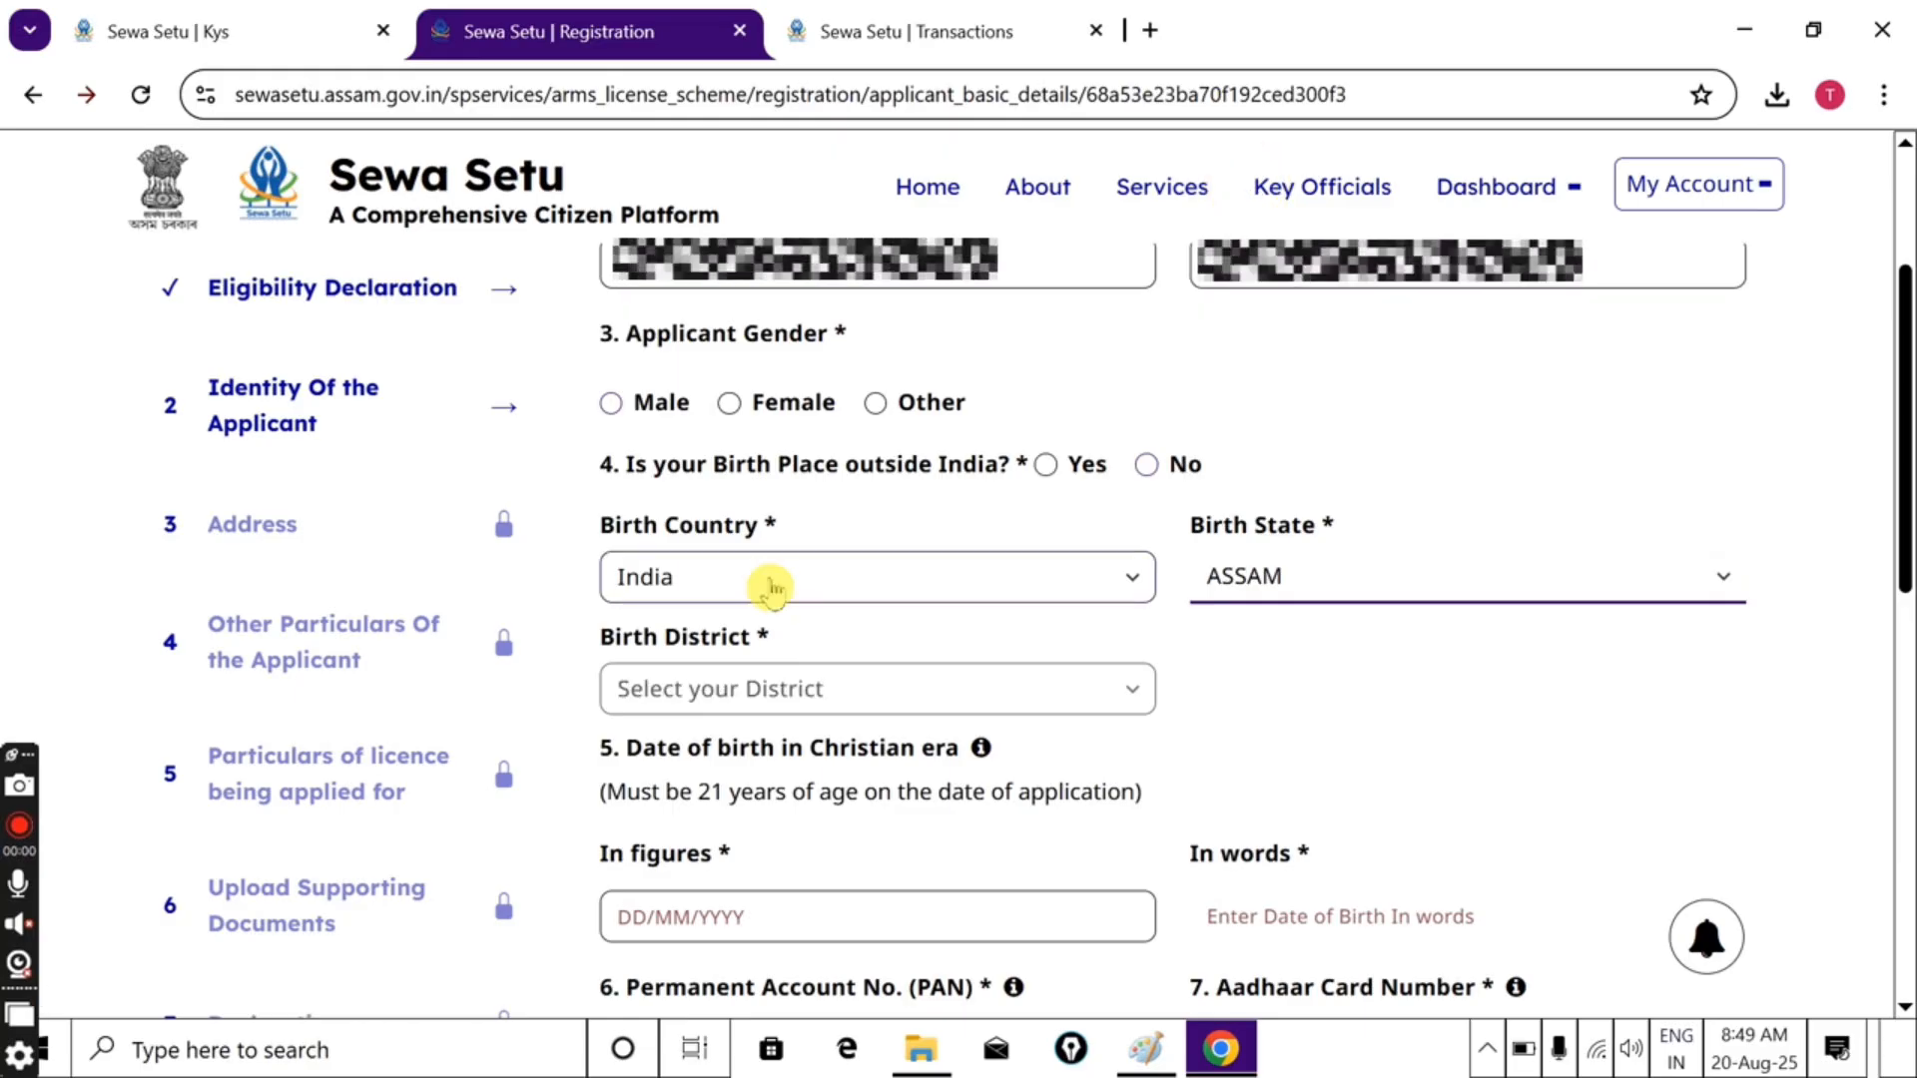
{"action": "left_click", "coordinate": [759, 689]}
{"action": "type", "text": "dh"}
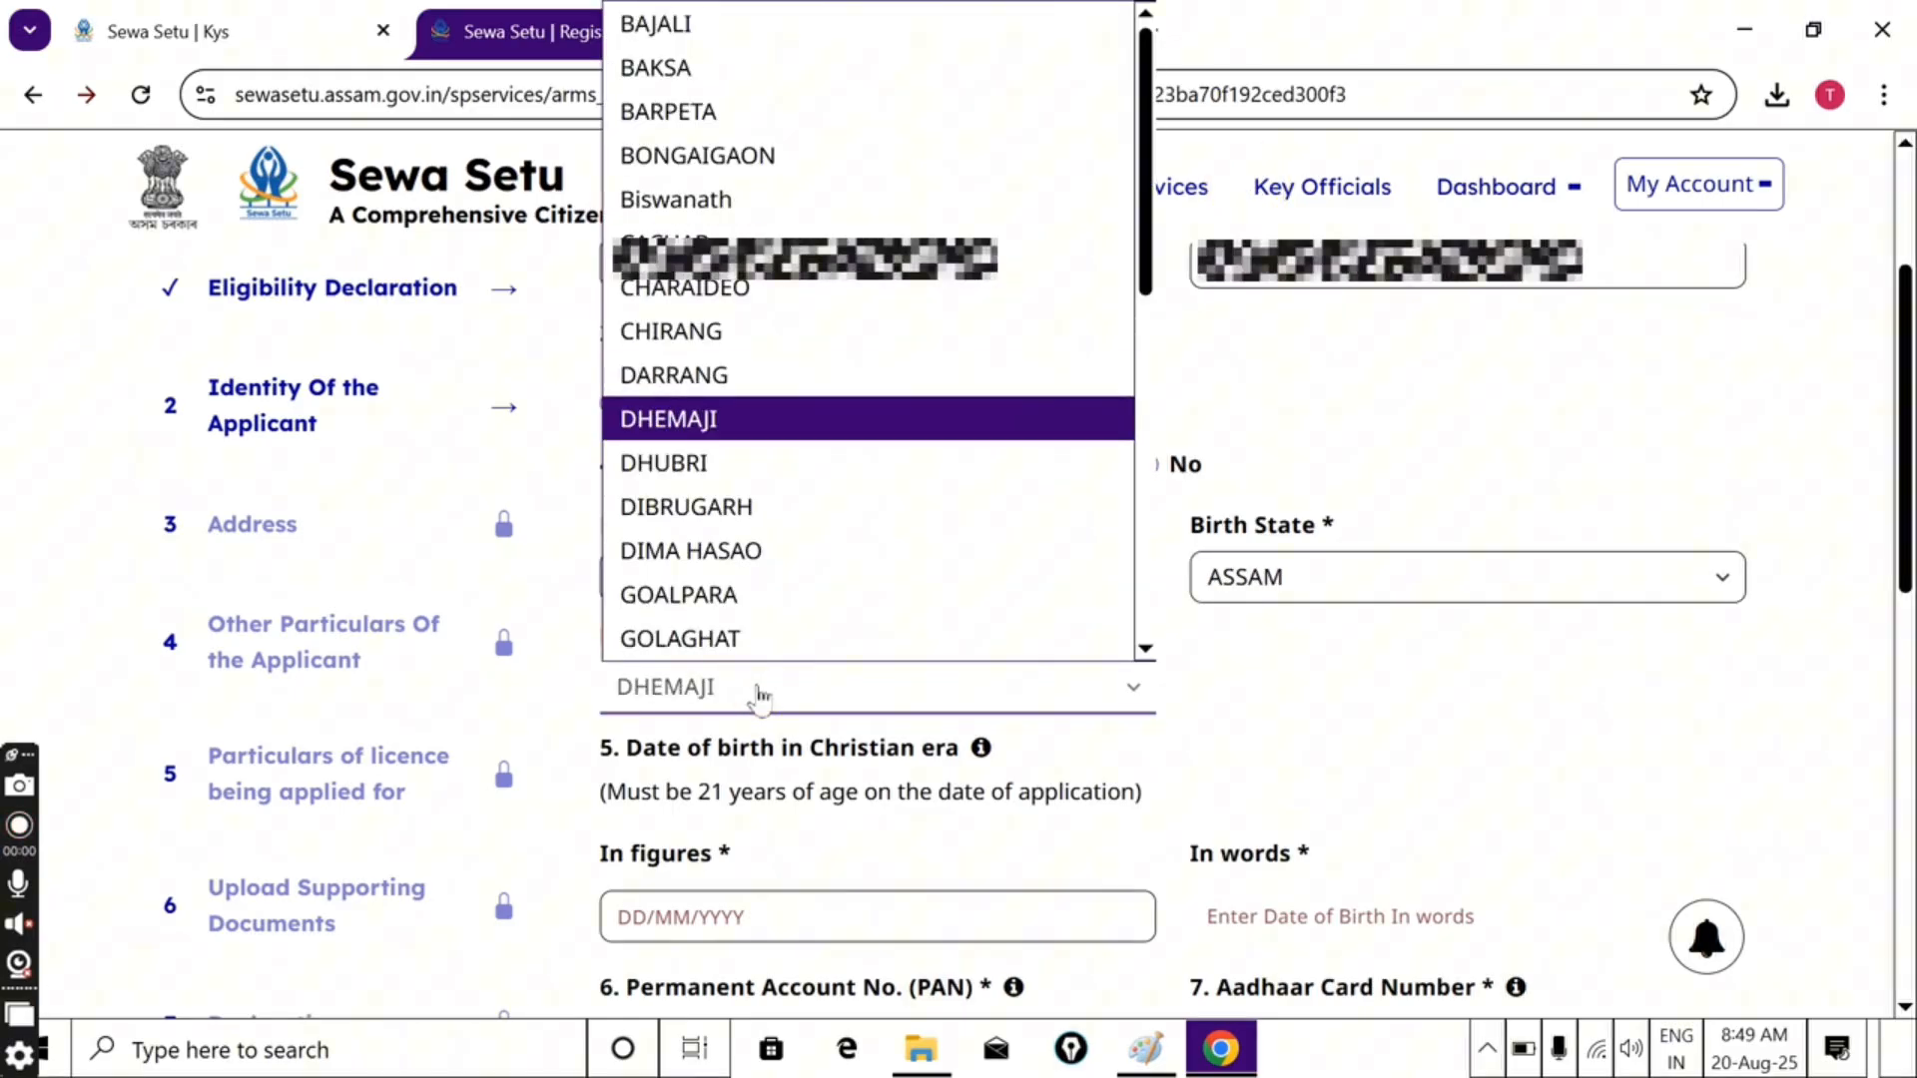
{"action": "key", "text": "Return"}
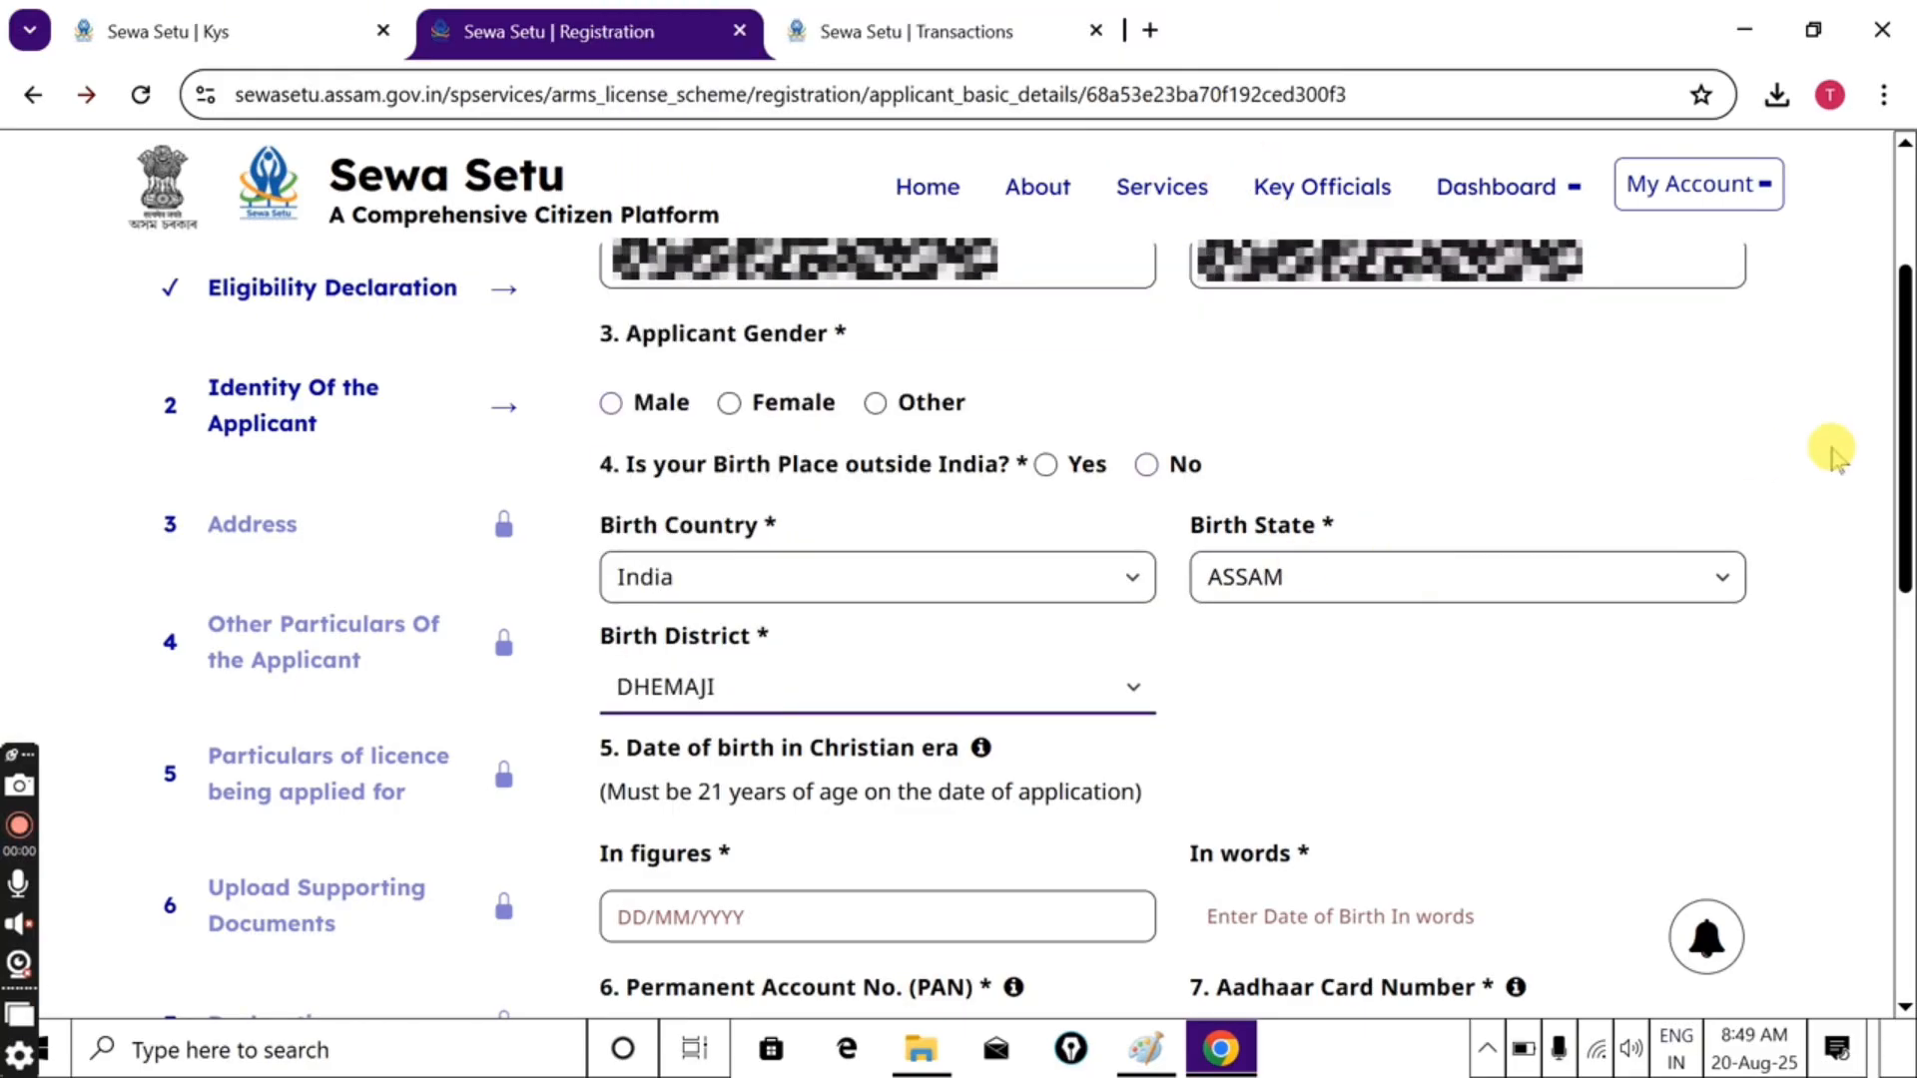
Enter the applicant's date of birth in figures
{"action": "left_click_drag", "start_coordinate": [1902, 429], "coordinate": [1903, 524]}
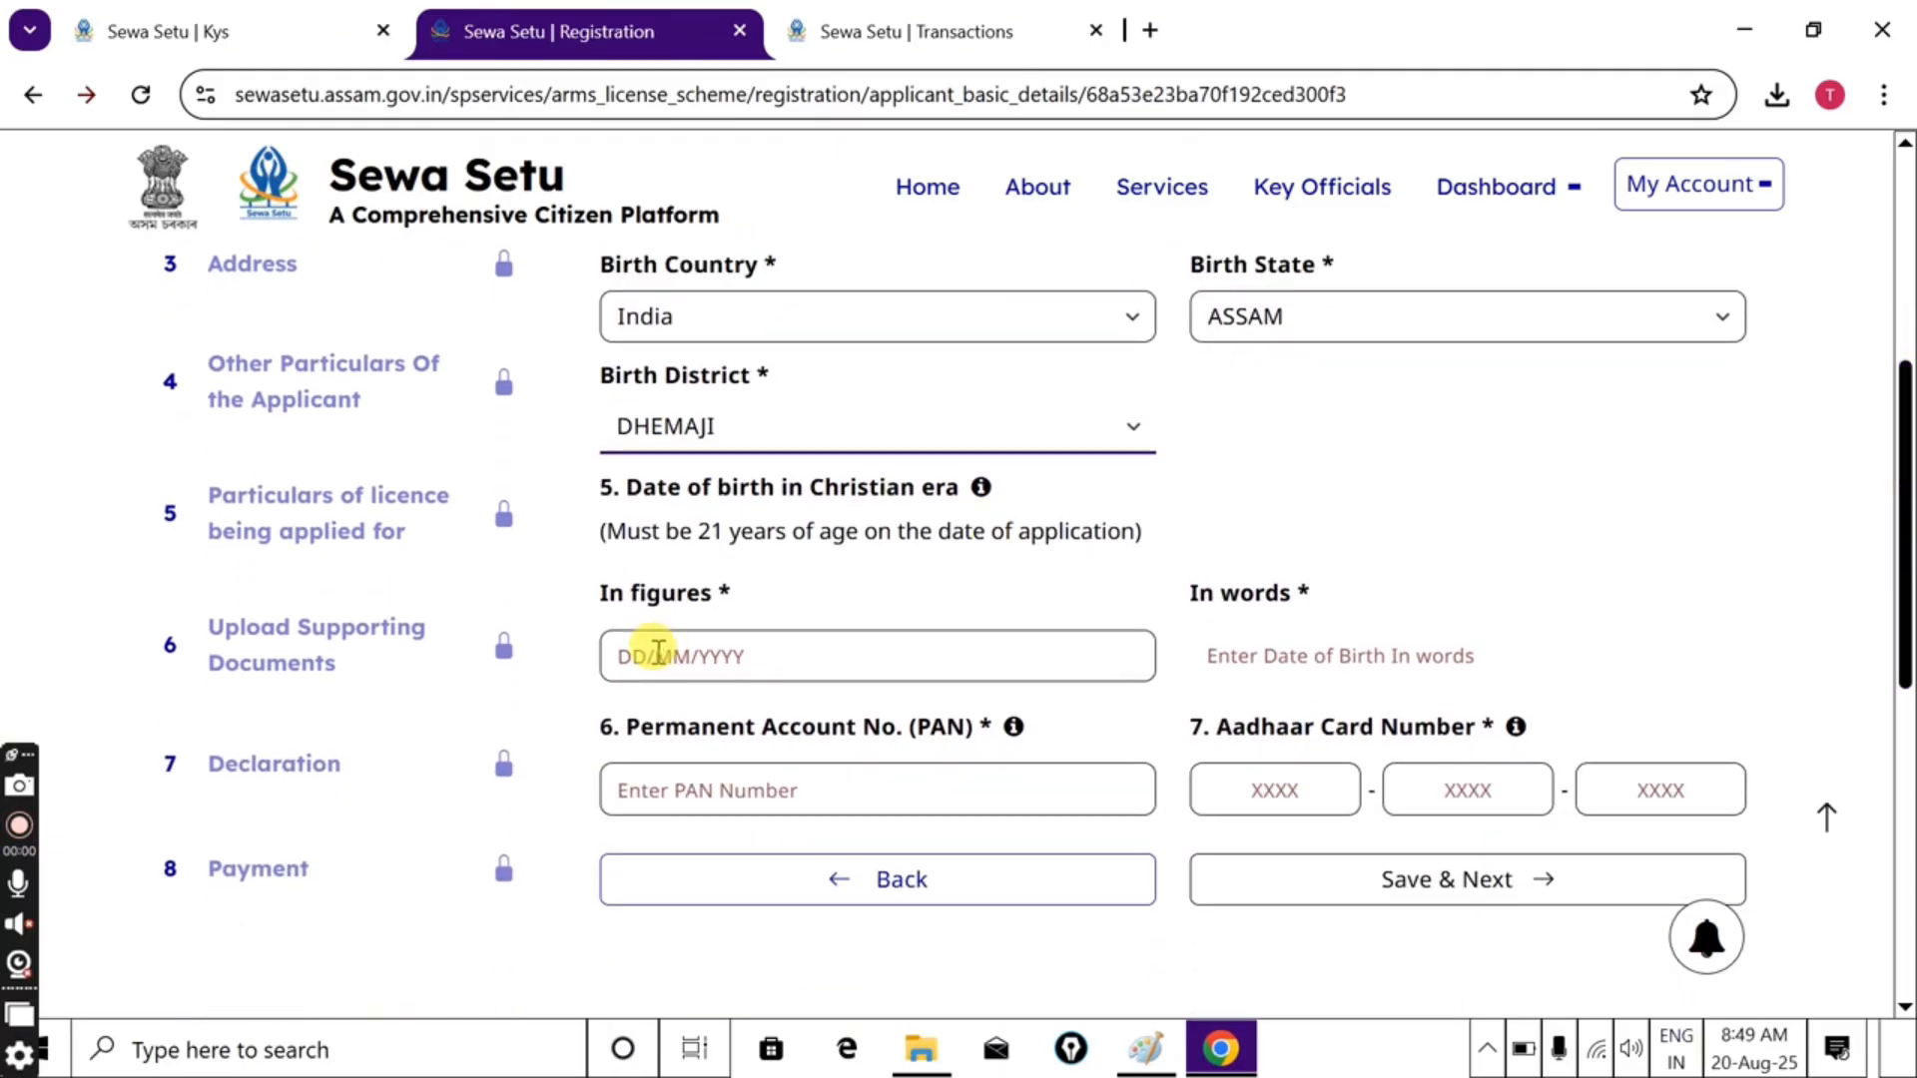
{"action": "left_click", "coordinate": [716, 640]}
{"action": "left_click", "coordinate": [844, 487]}
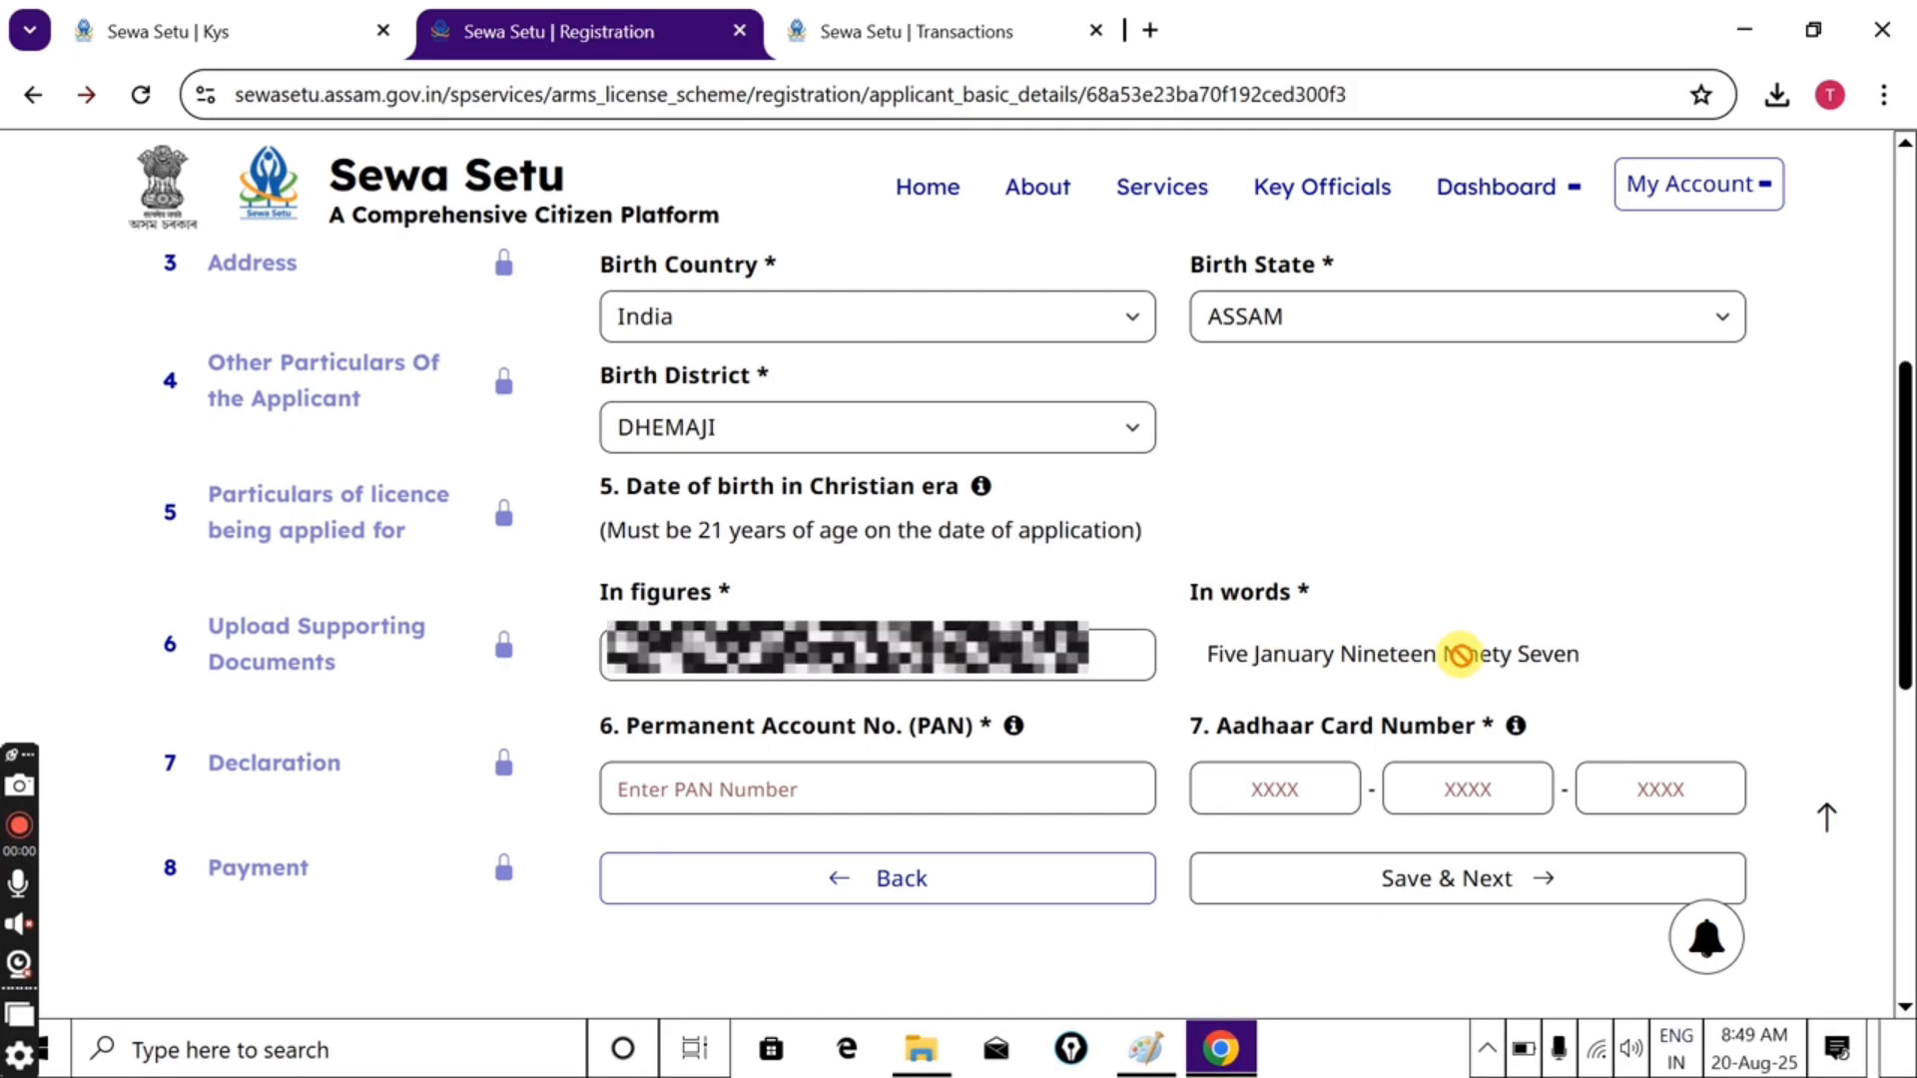
Enter the applicant's PAN and Aadhaar card number, and save to continue to the address section
{"action": "left_click", "coordinate": [824, 765]}
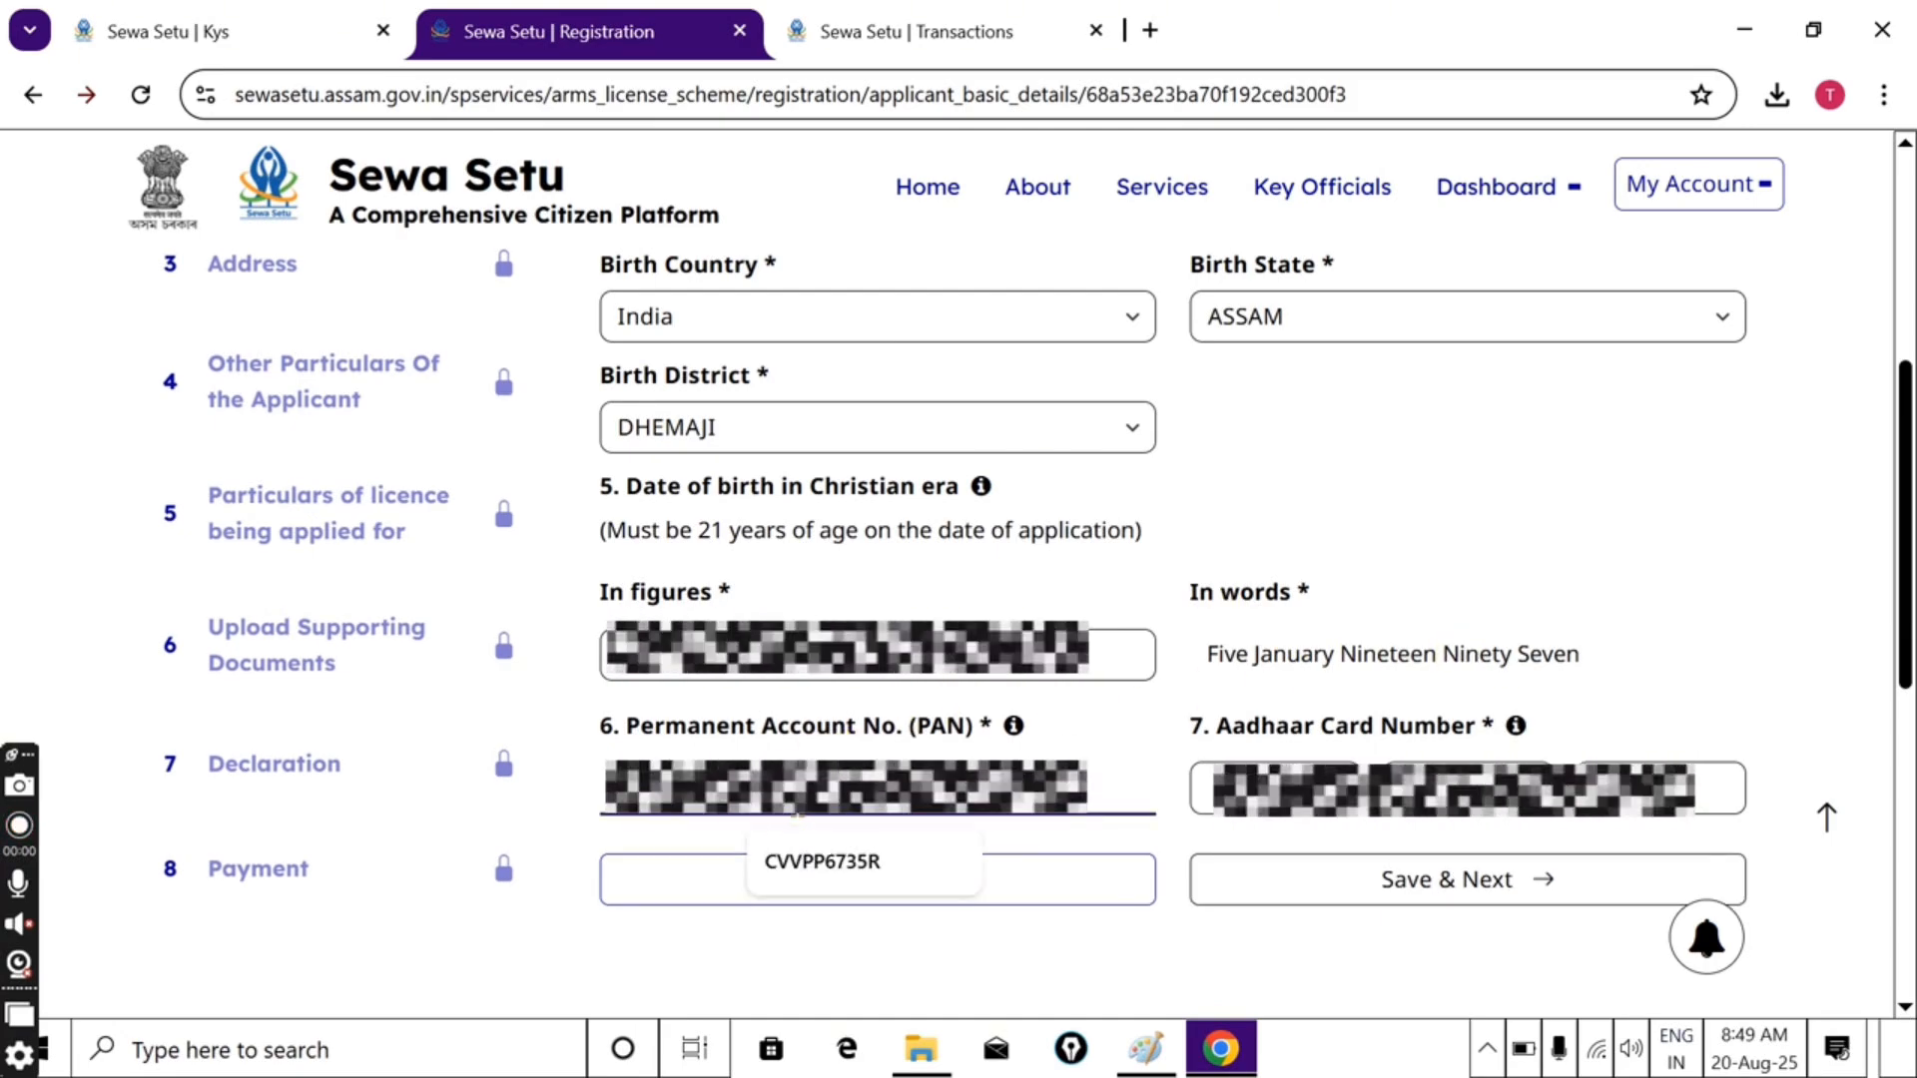
{"action": "left_click", "coordinate": [799, 846]}
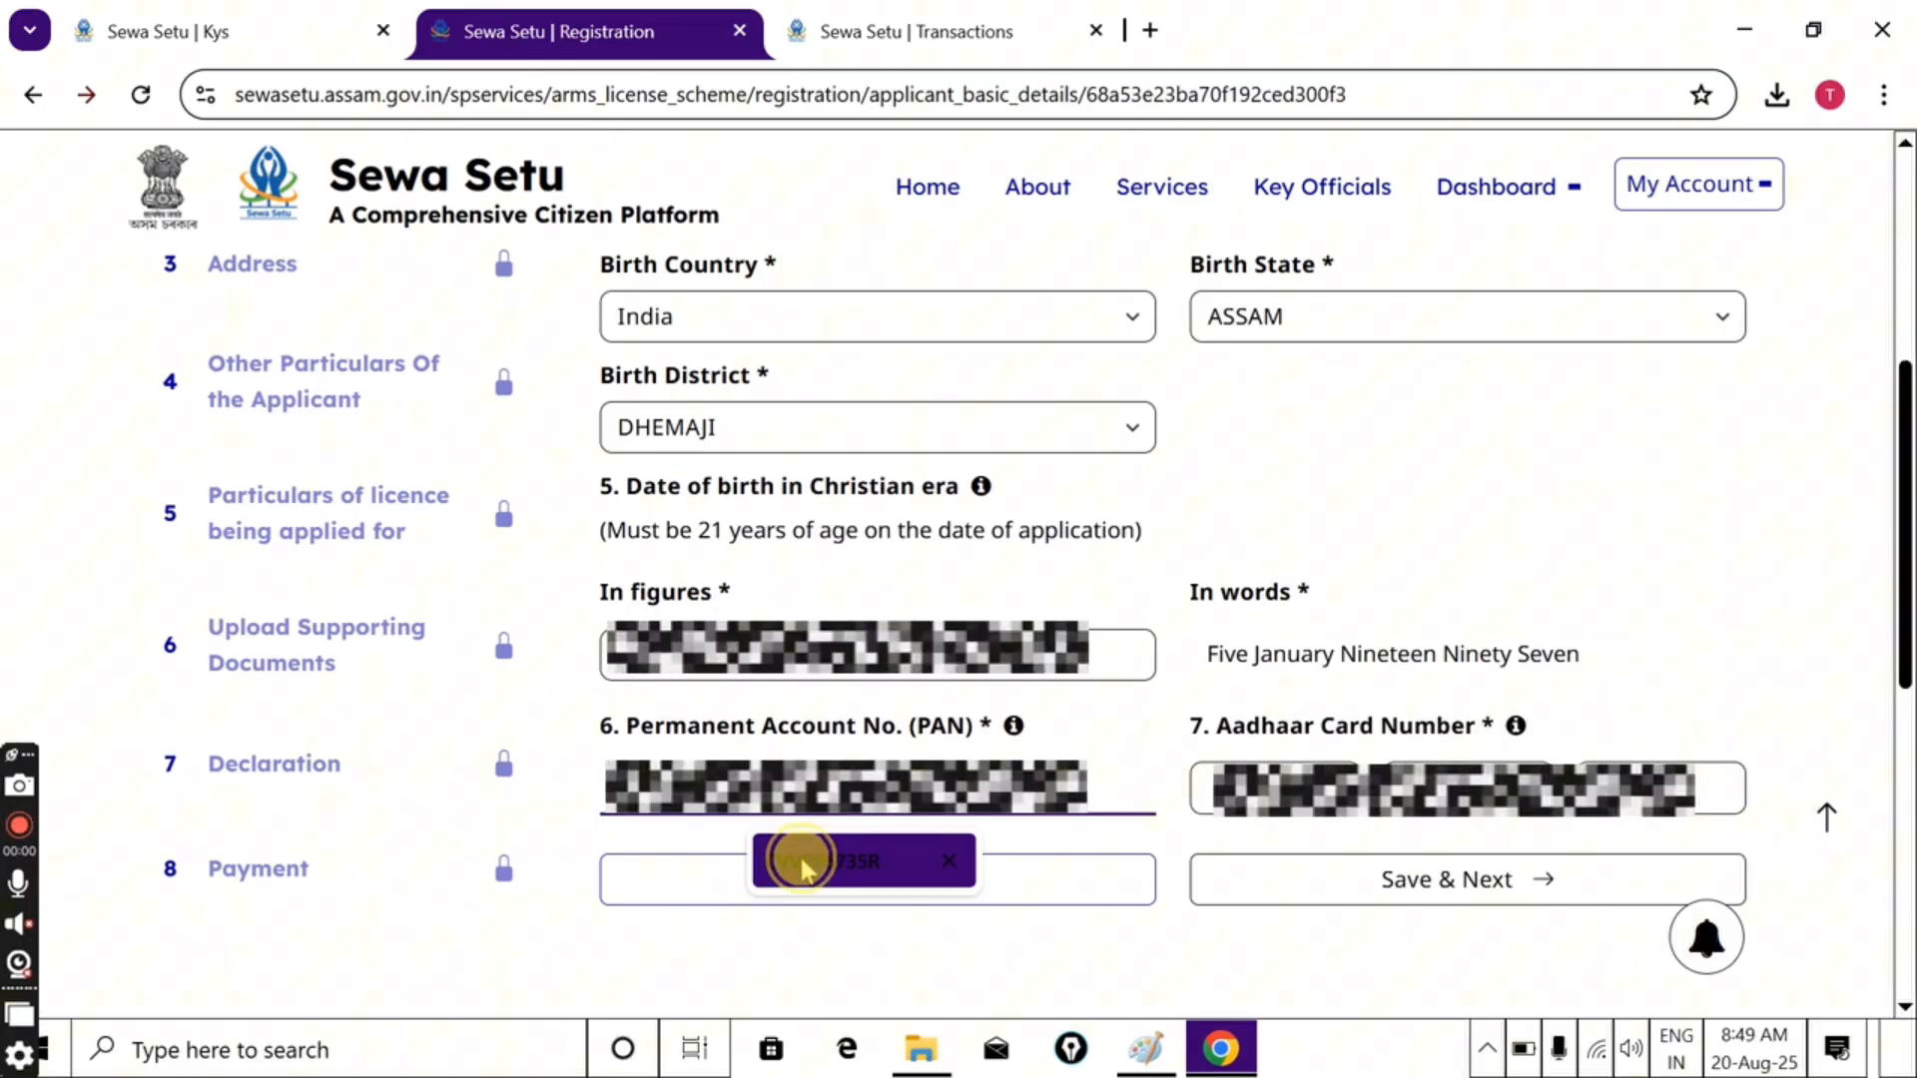
{"action": "left_click", "coordinate": [1264, 807]}
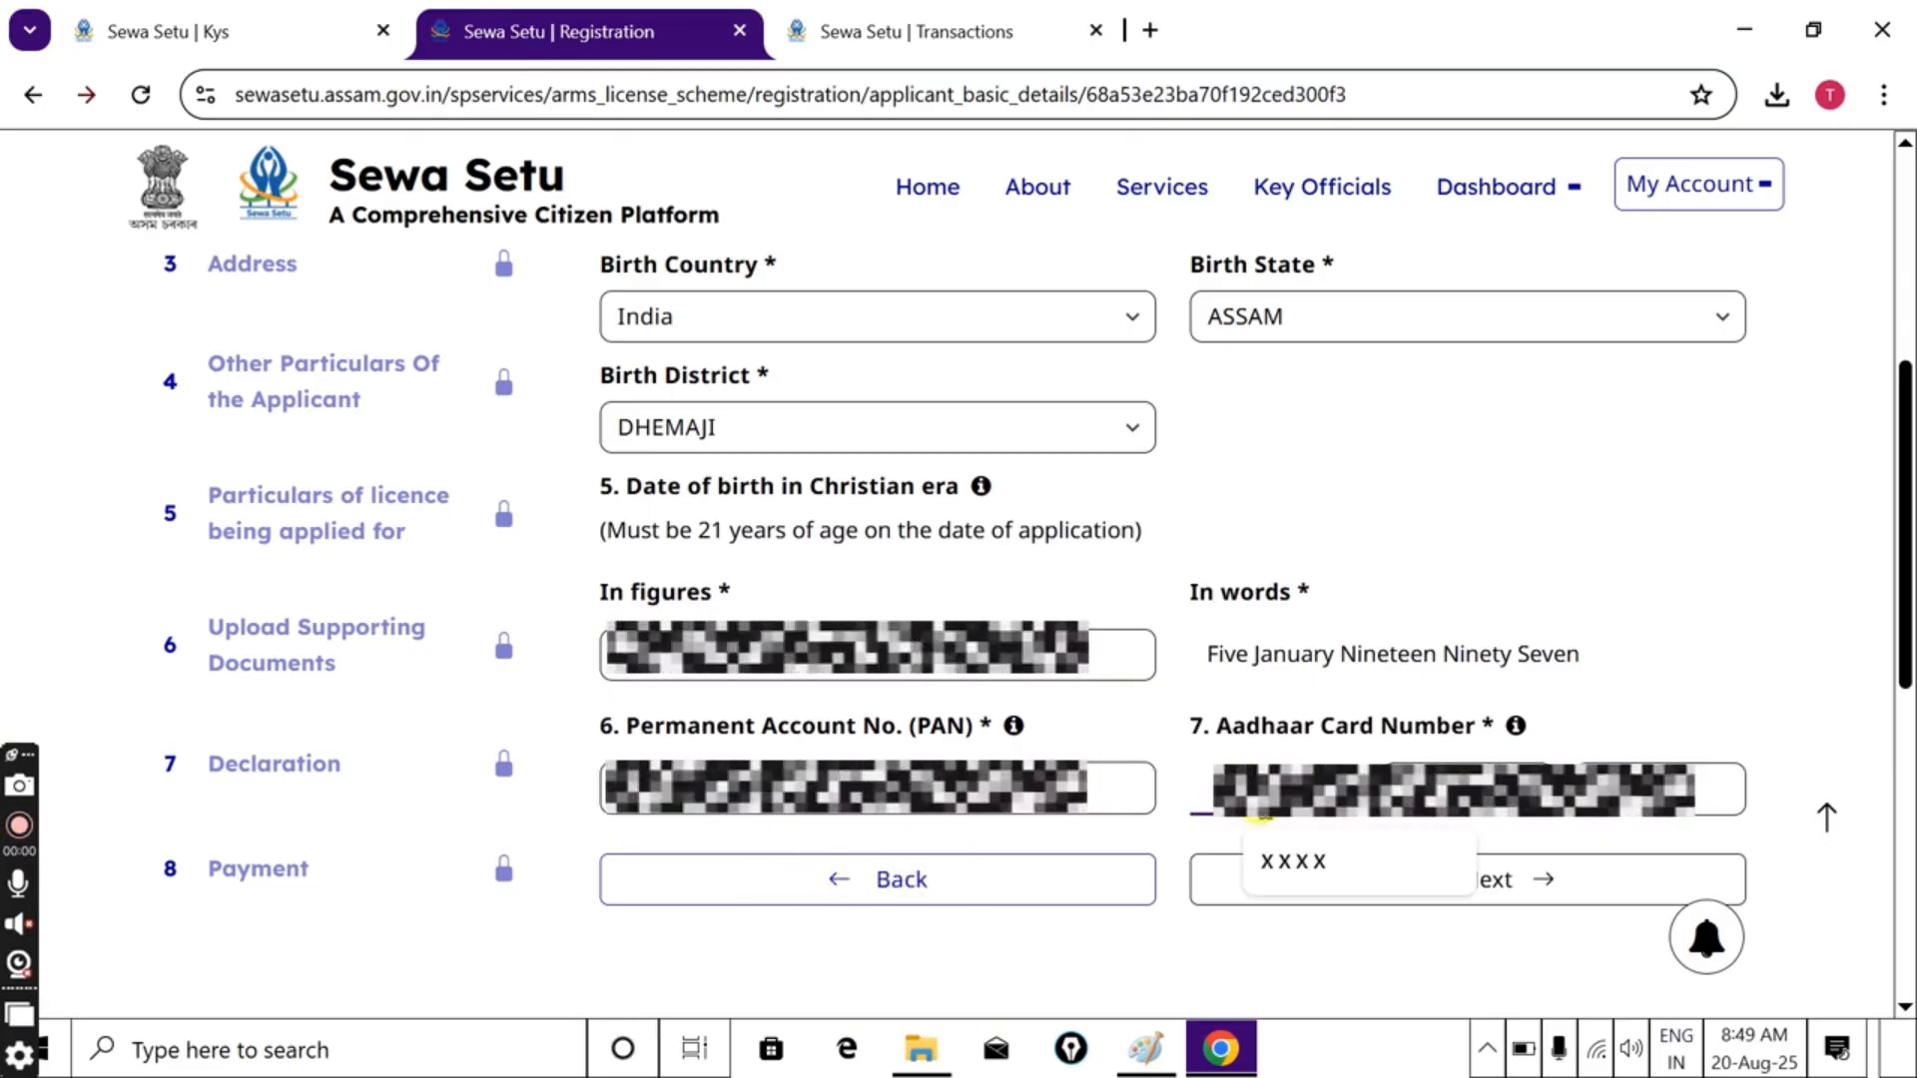
{"action": "type", "text": "9XXXXXXX"}
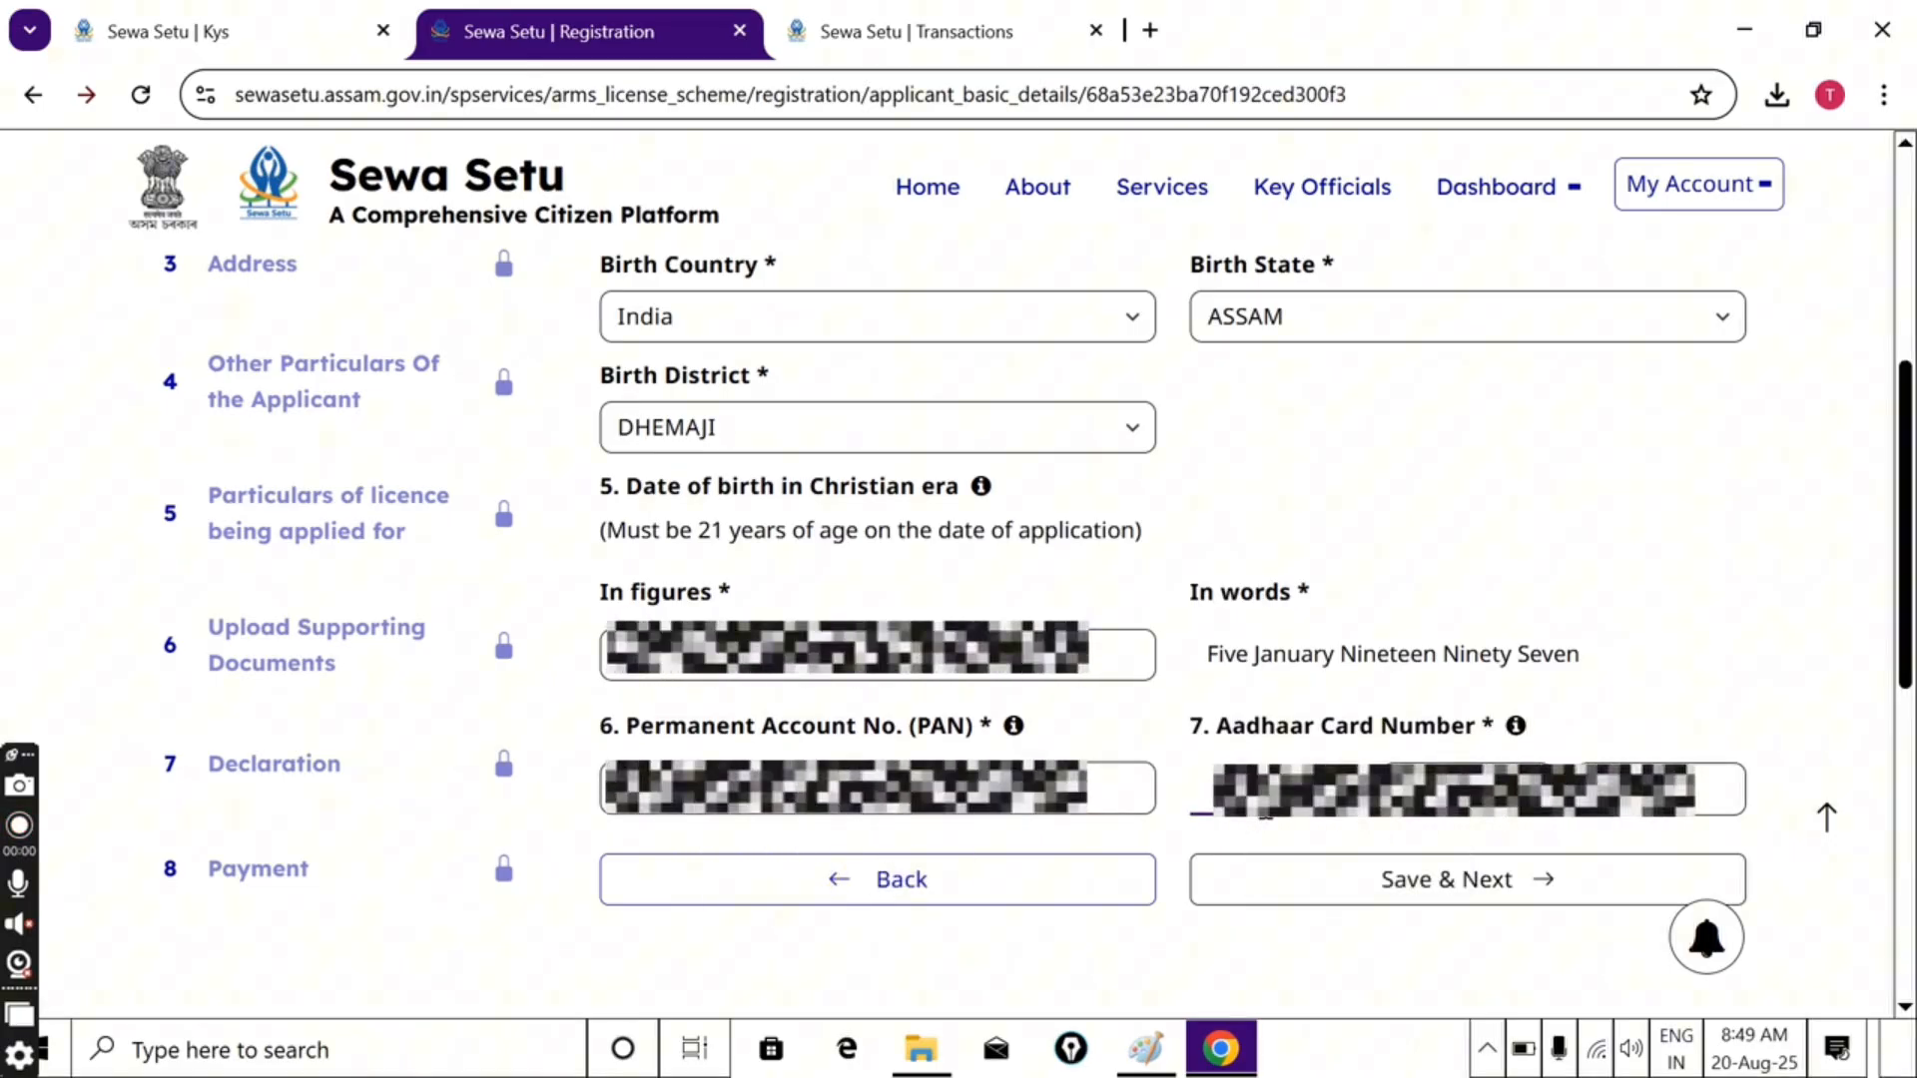
{"action": "type", "text": "XXXX"}
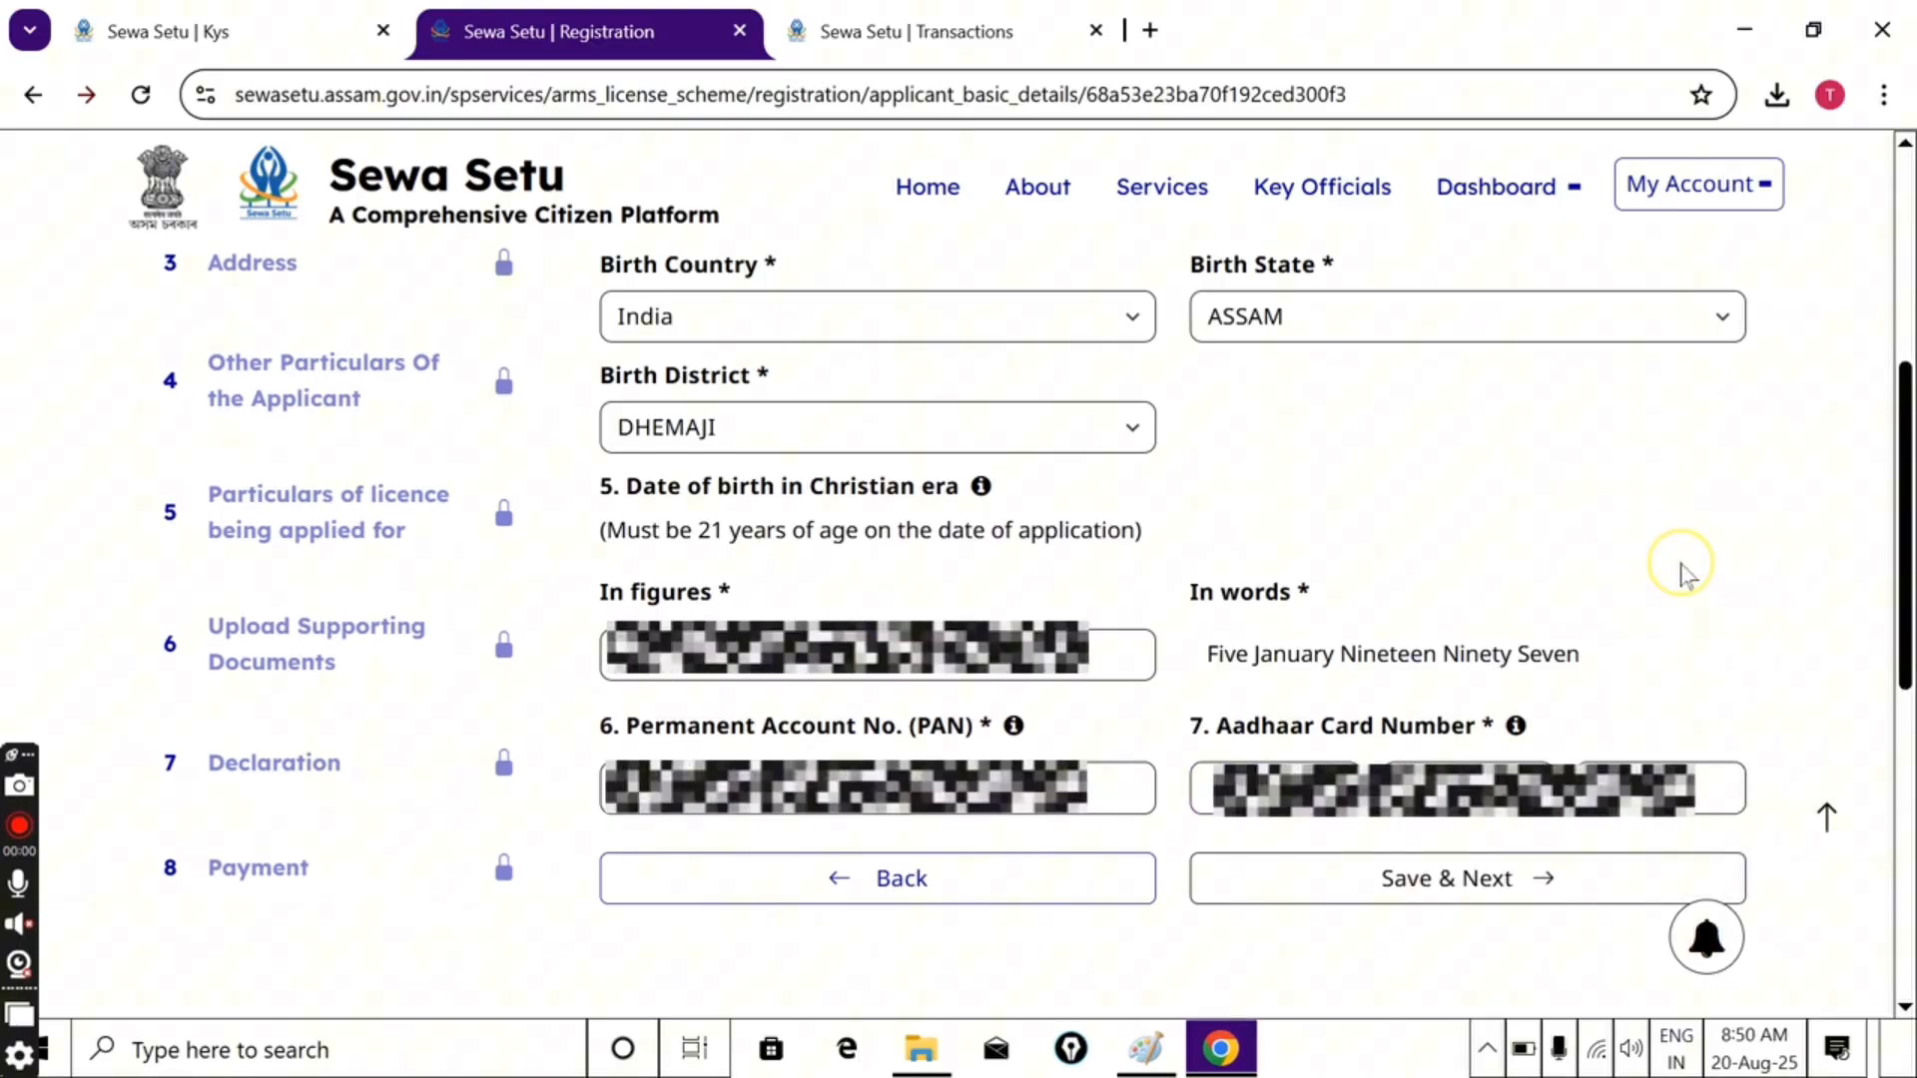
{"action": "left_click", "coordinate": [1445, 916]}
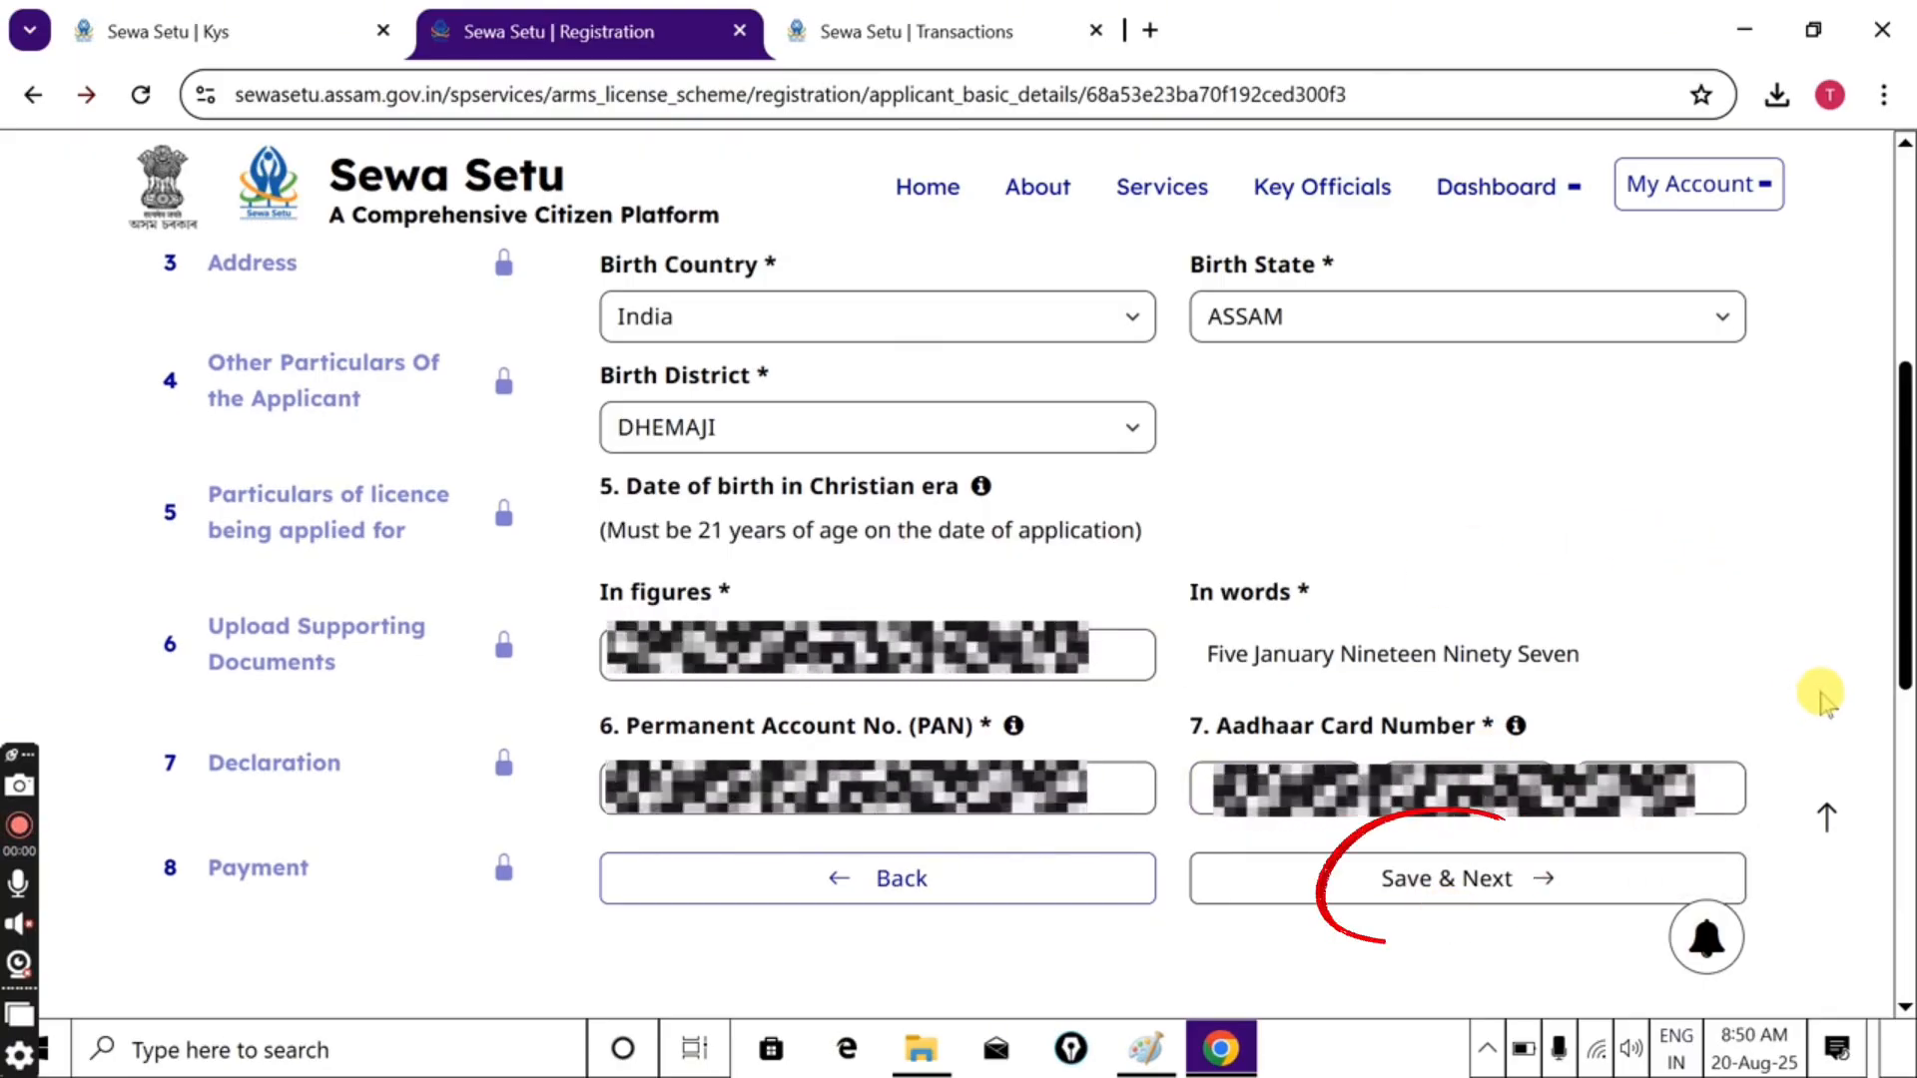
Fill in the present address line and set state Assam, district Dhemaji and sub-division Dhemaji(sadar)
{"action": "left_click_drag", "start_coordinate": [1906, 327], "coordinate": [1903, 382]}
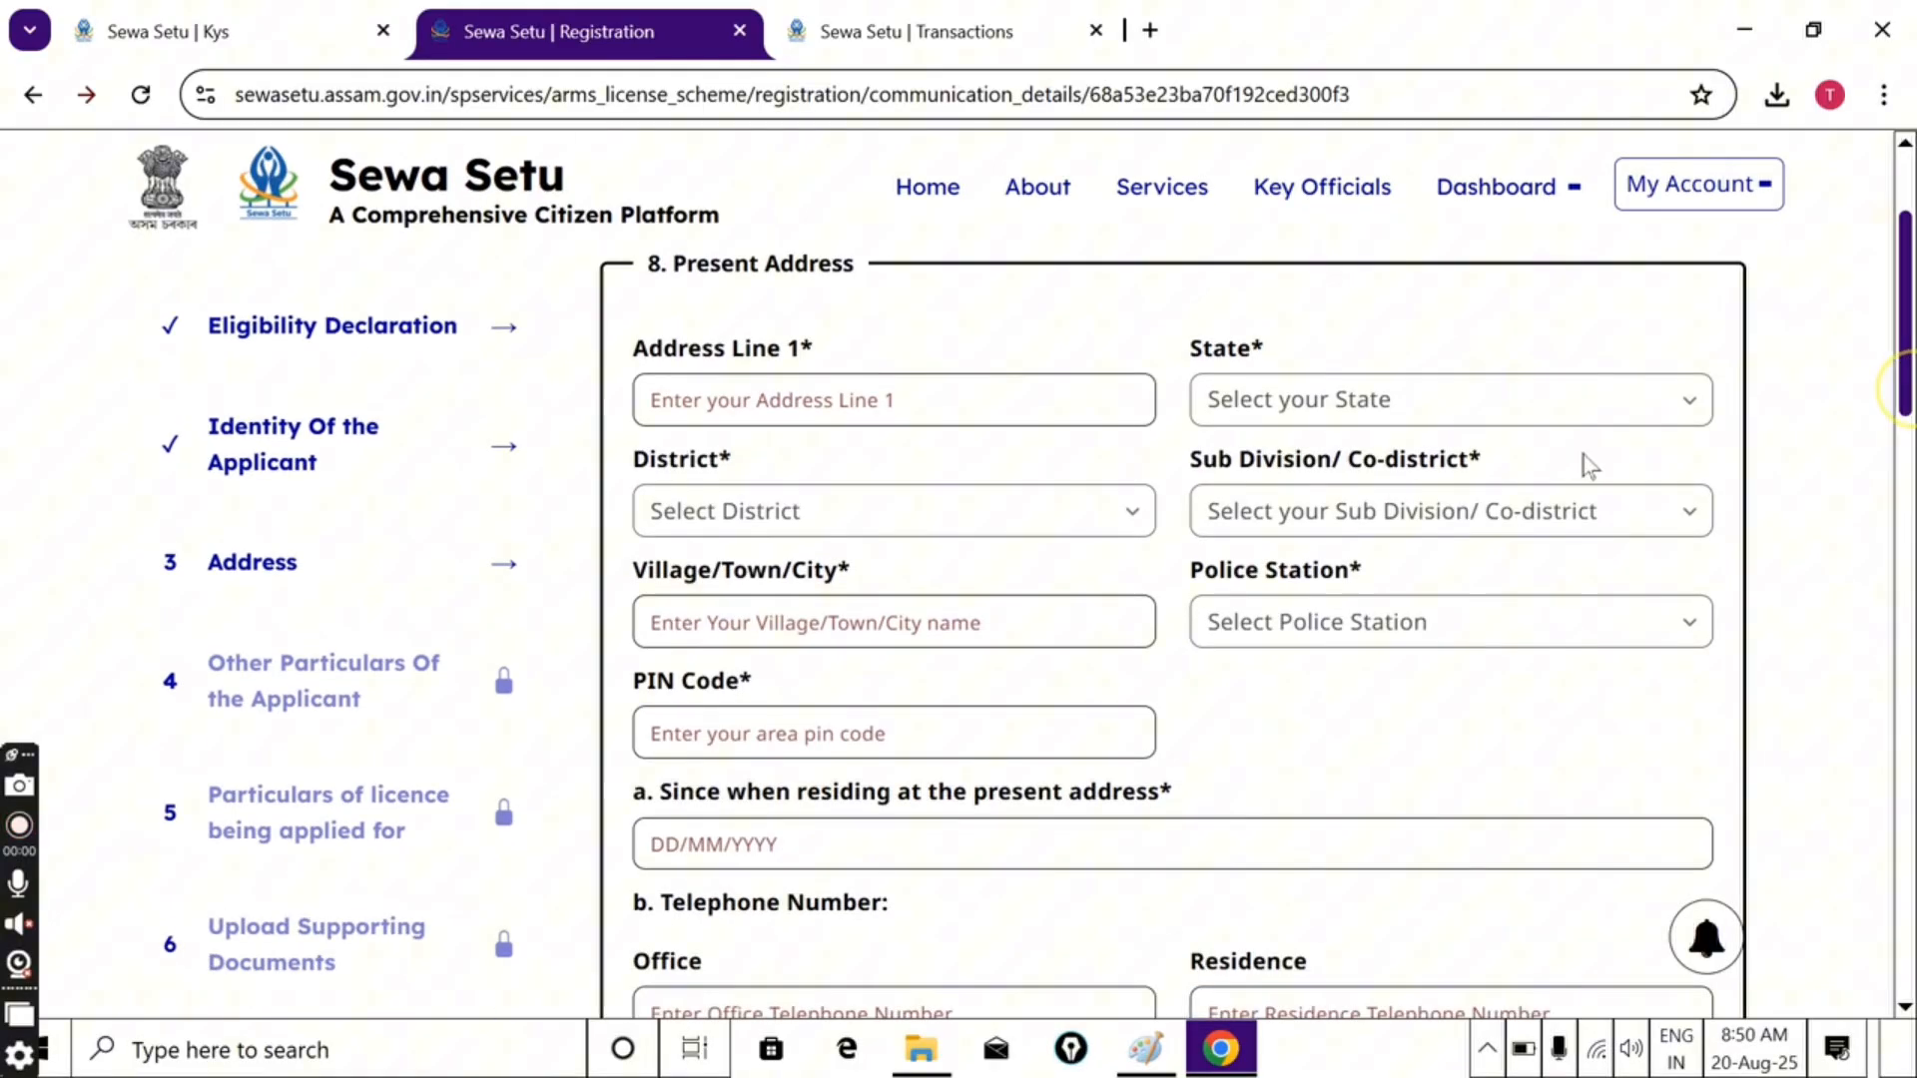
{"action": "left_click", "coordinate": [803, 399]}
{"action": "type", "text": "Uriamguri"}
{"action": "left_click", "coordinate": [1232, 398]}
{"action": "left_click", "coordinate": [1241, 445]}
{"action": "left_click", "coordinate": [758, 511]}
{"action": "left_click", "coordinate": [749, 457]}
{"action": "left_click", "coordinate": [1301, 513]}
{"action": "left_click", "coordinate": [1292, 607]}
Enter the present address's village and postal code, and set the police station to Gerukamukh PS
{"action": "left_click", "coordinate": [951, 627]}
{"action": "type", "text": "Uriamguri"}
{"action": "left_click", "coordinate": [1229, 624]}
{"action": "left_click", "coordinate": [1285, 848]}
{"action": "left_click", "coordinate": [918, 721]}
{"action": "type", "text": "78"}
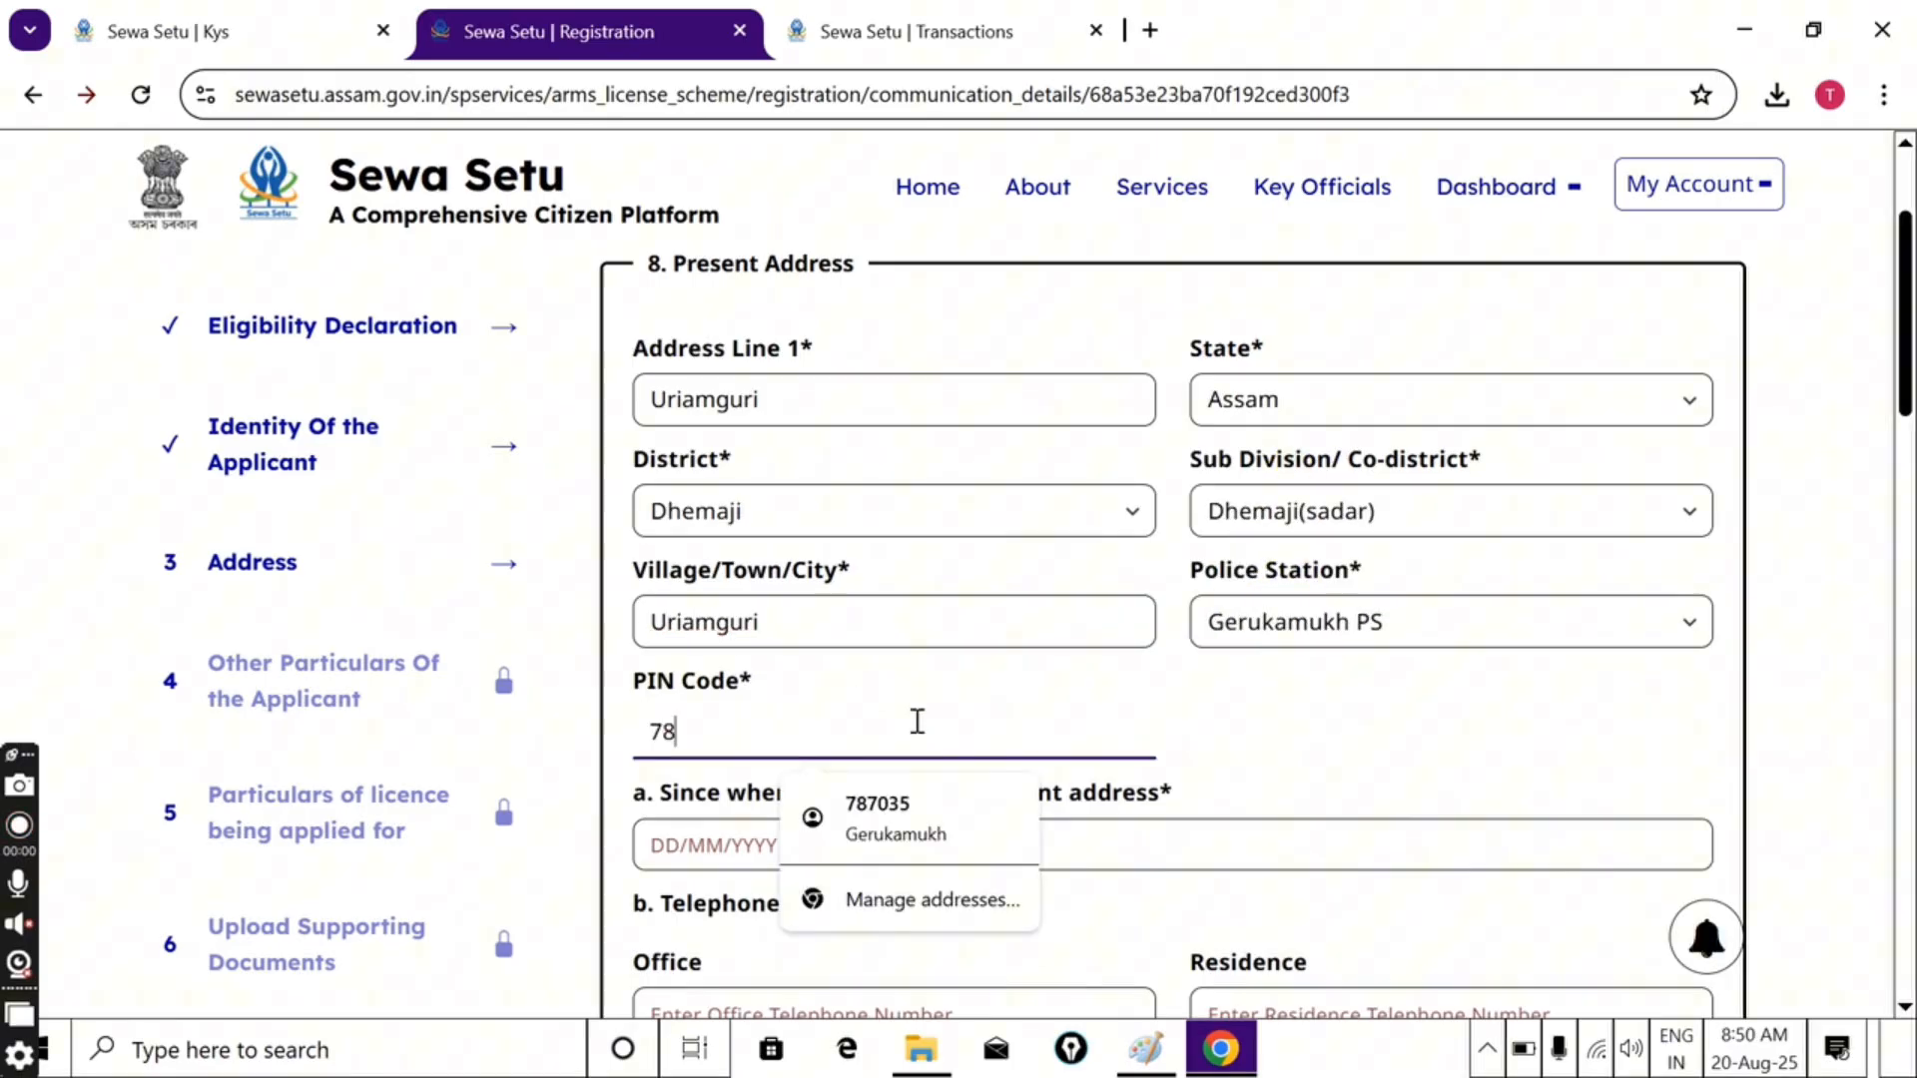
Set the date since when the applicant resides at the present address to the applicant's date of birth
{"action": "left_click_drag", "start_coordinate": [1906, 345], "coordinate": [1906, 418]}
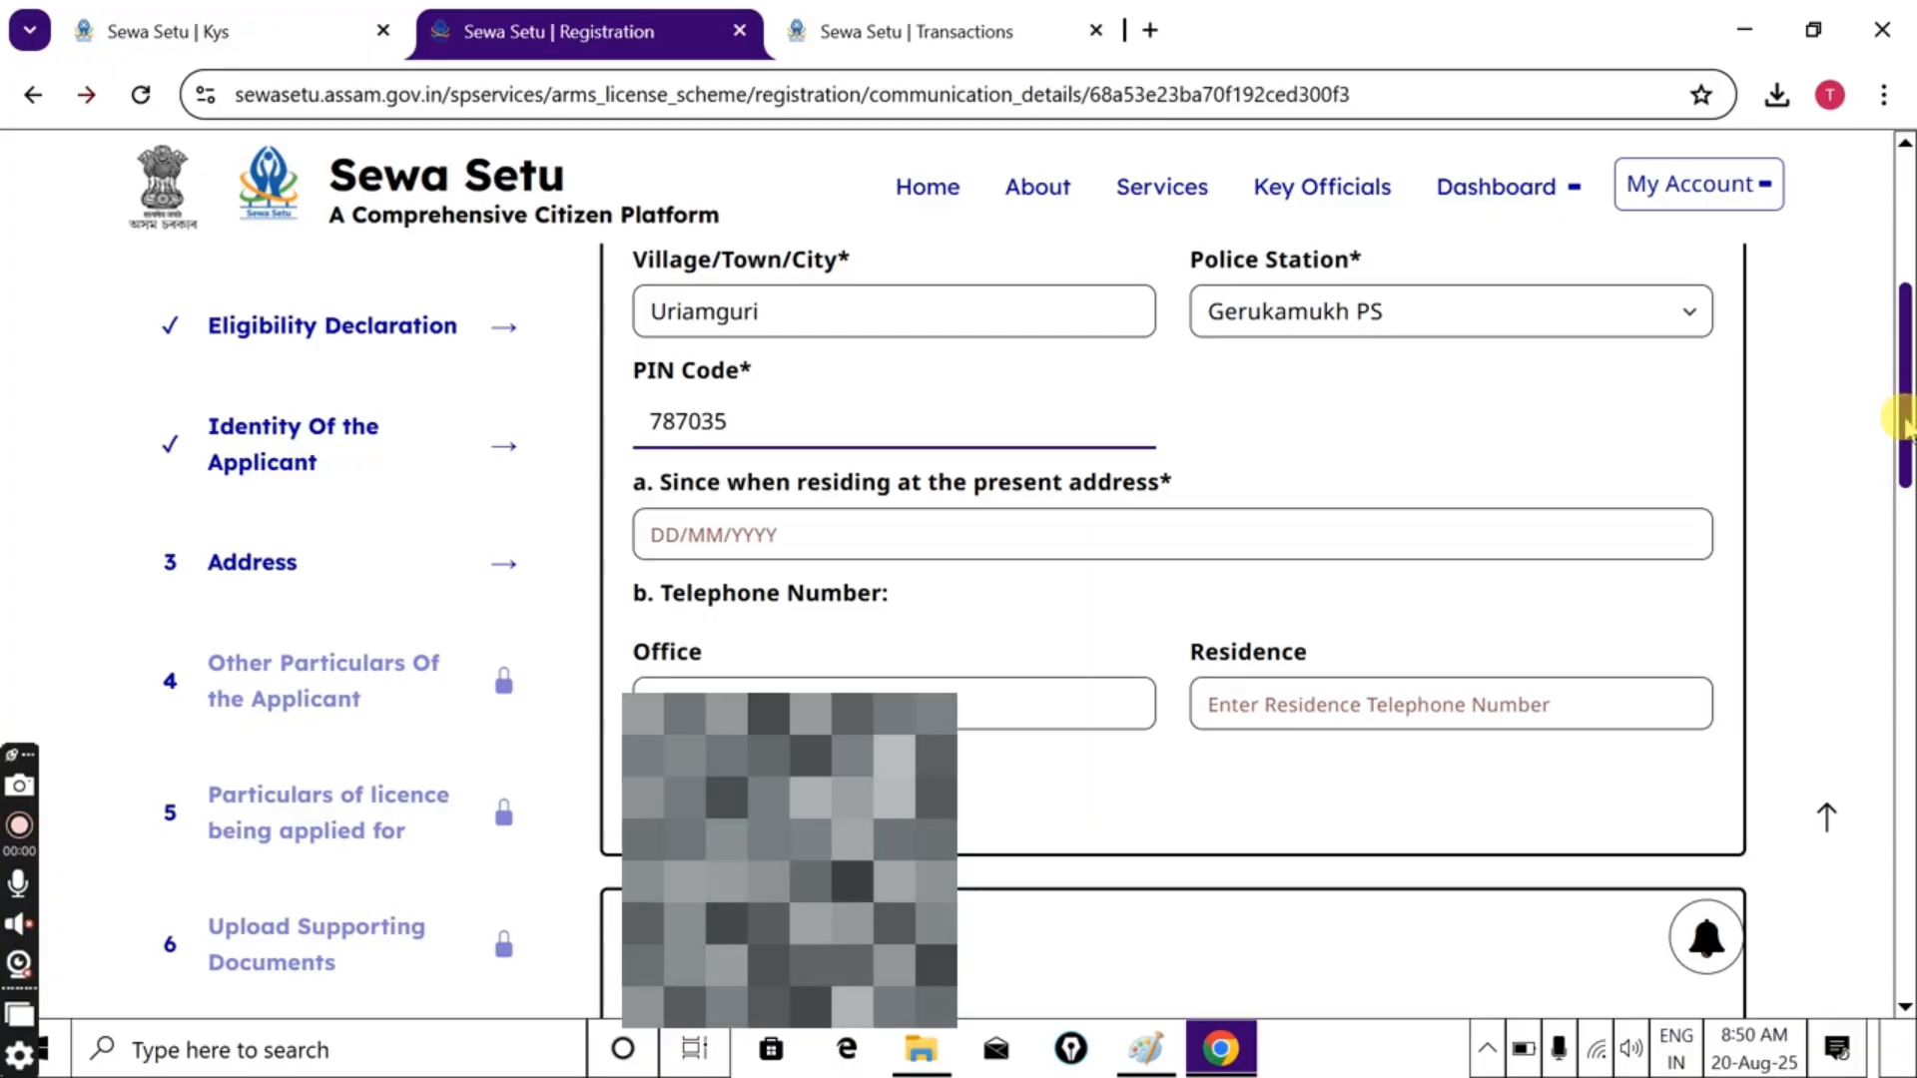
{"action": "left_click", "coordinate": [766, 526]}
{"action": "left_click", "coordinate": [789, 593]}
{"action": "left_click", "coordinate": [812, 595]}
{"action": "left_click", "coordinate": [668, 596]}
{"action": "left_click", "coordinate": [668, 596]}
{"action": "left_click", "coordinate": [668, 596]}
{"action": "left_click", "coordinate": [668, 596]}
{"action": "left_click", "coordinate": [682, 663]}
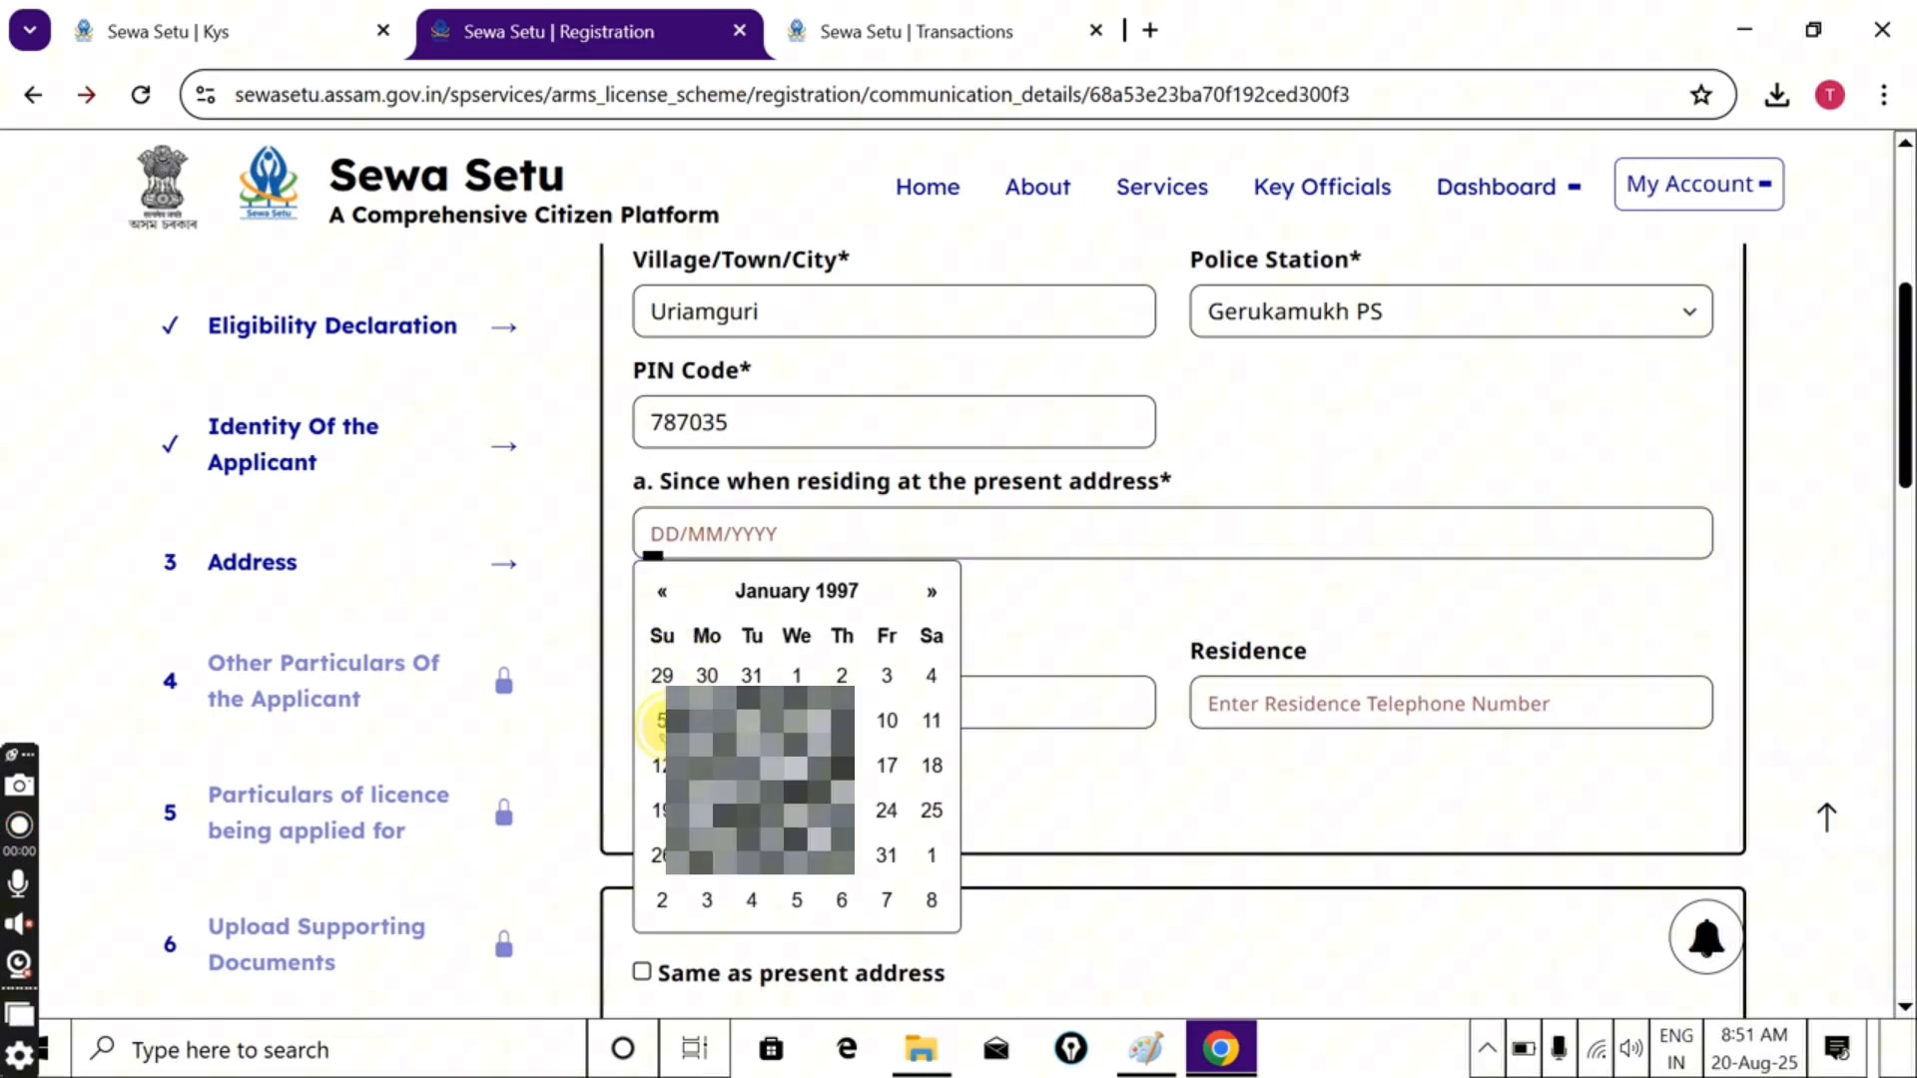
{"action": "left_click", "coordinate": [659, 719]}
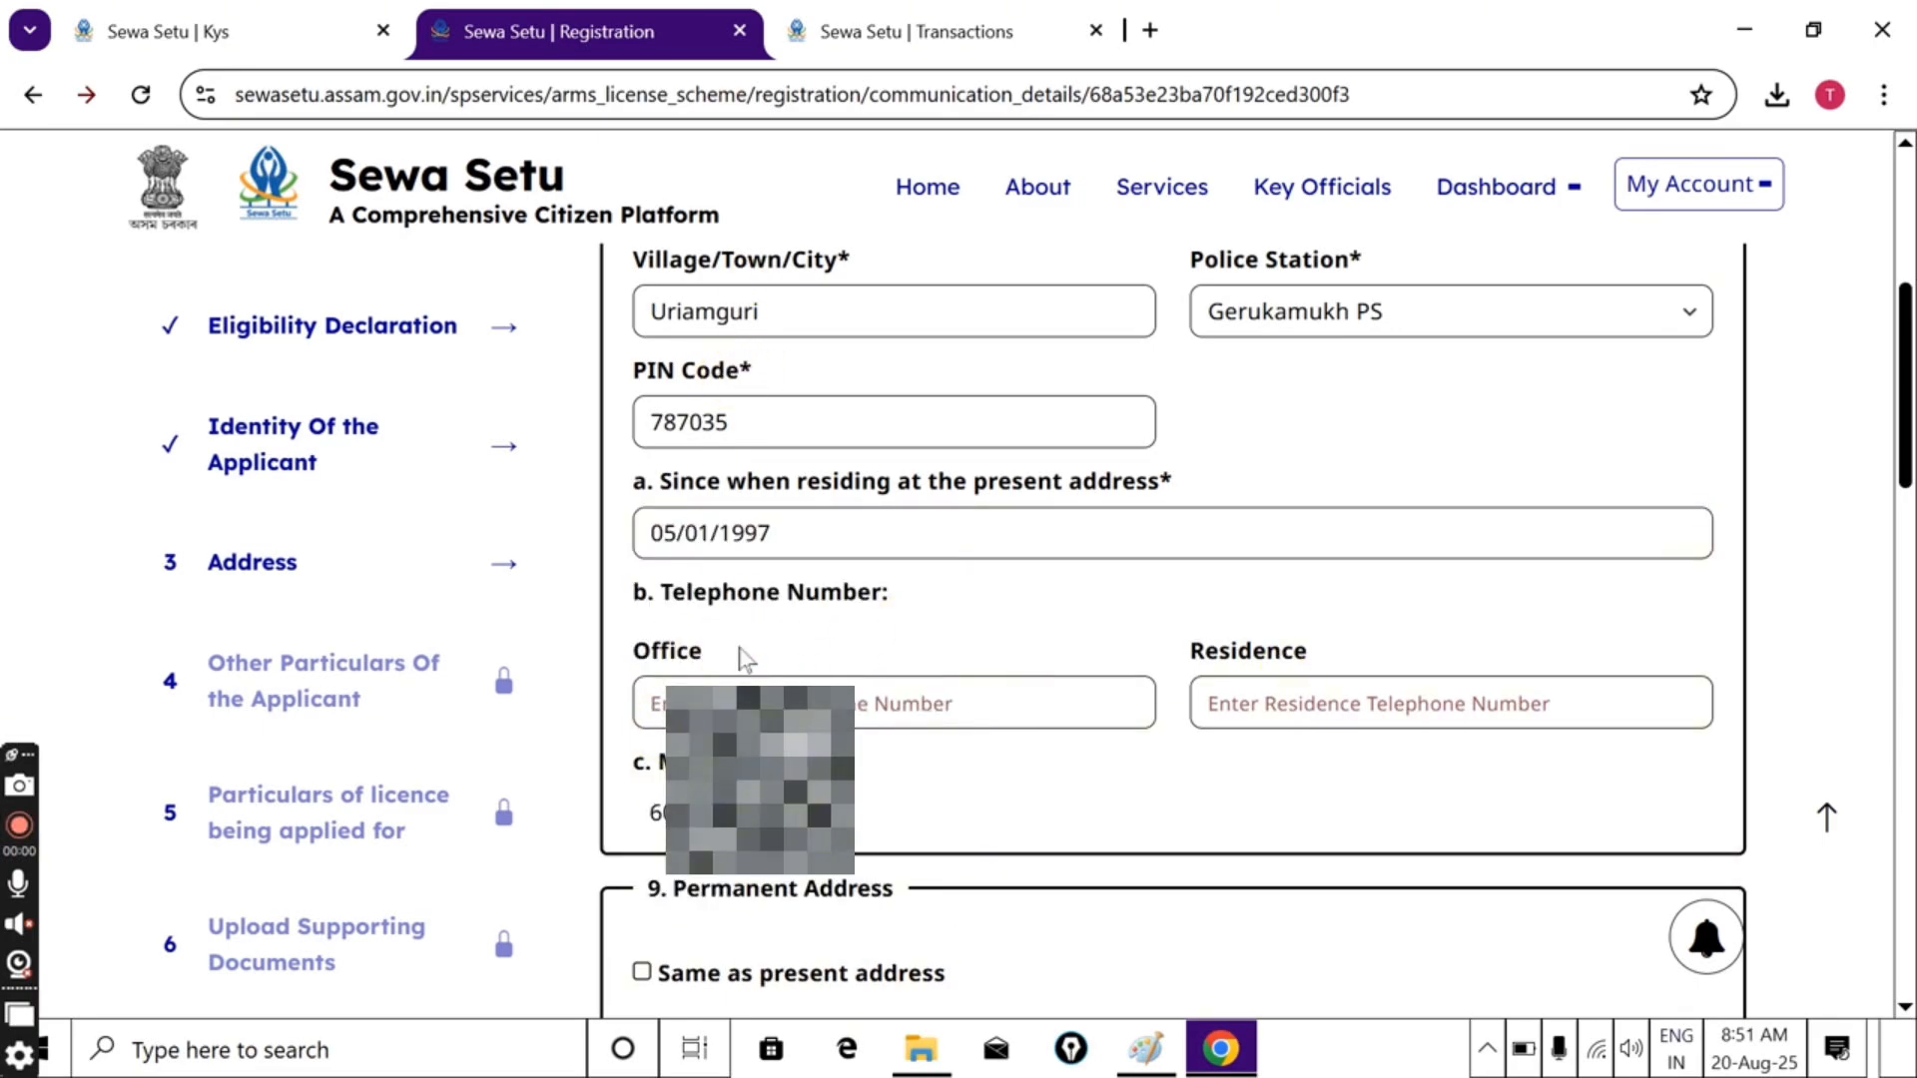
Mark the permanent address as the same as the present address and enter Business as the occupation
{"action": "left_click_drag", "start_coordinate": [655, 764], "coordinate": [869, 764]}
{"action": "scroll", "coordinate": [869, 764], "scroll_direction": "down", "scroll_amount": 4}
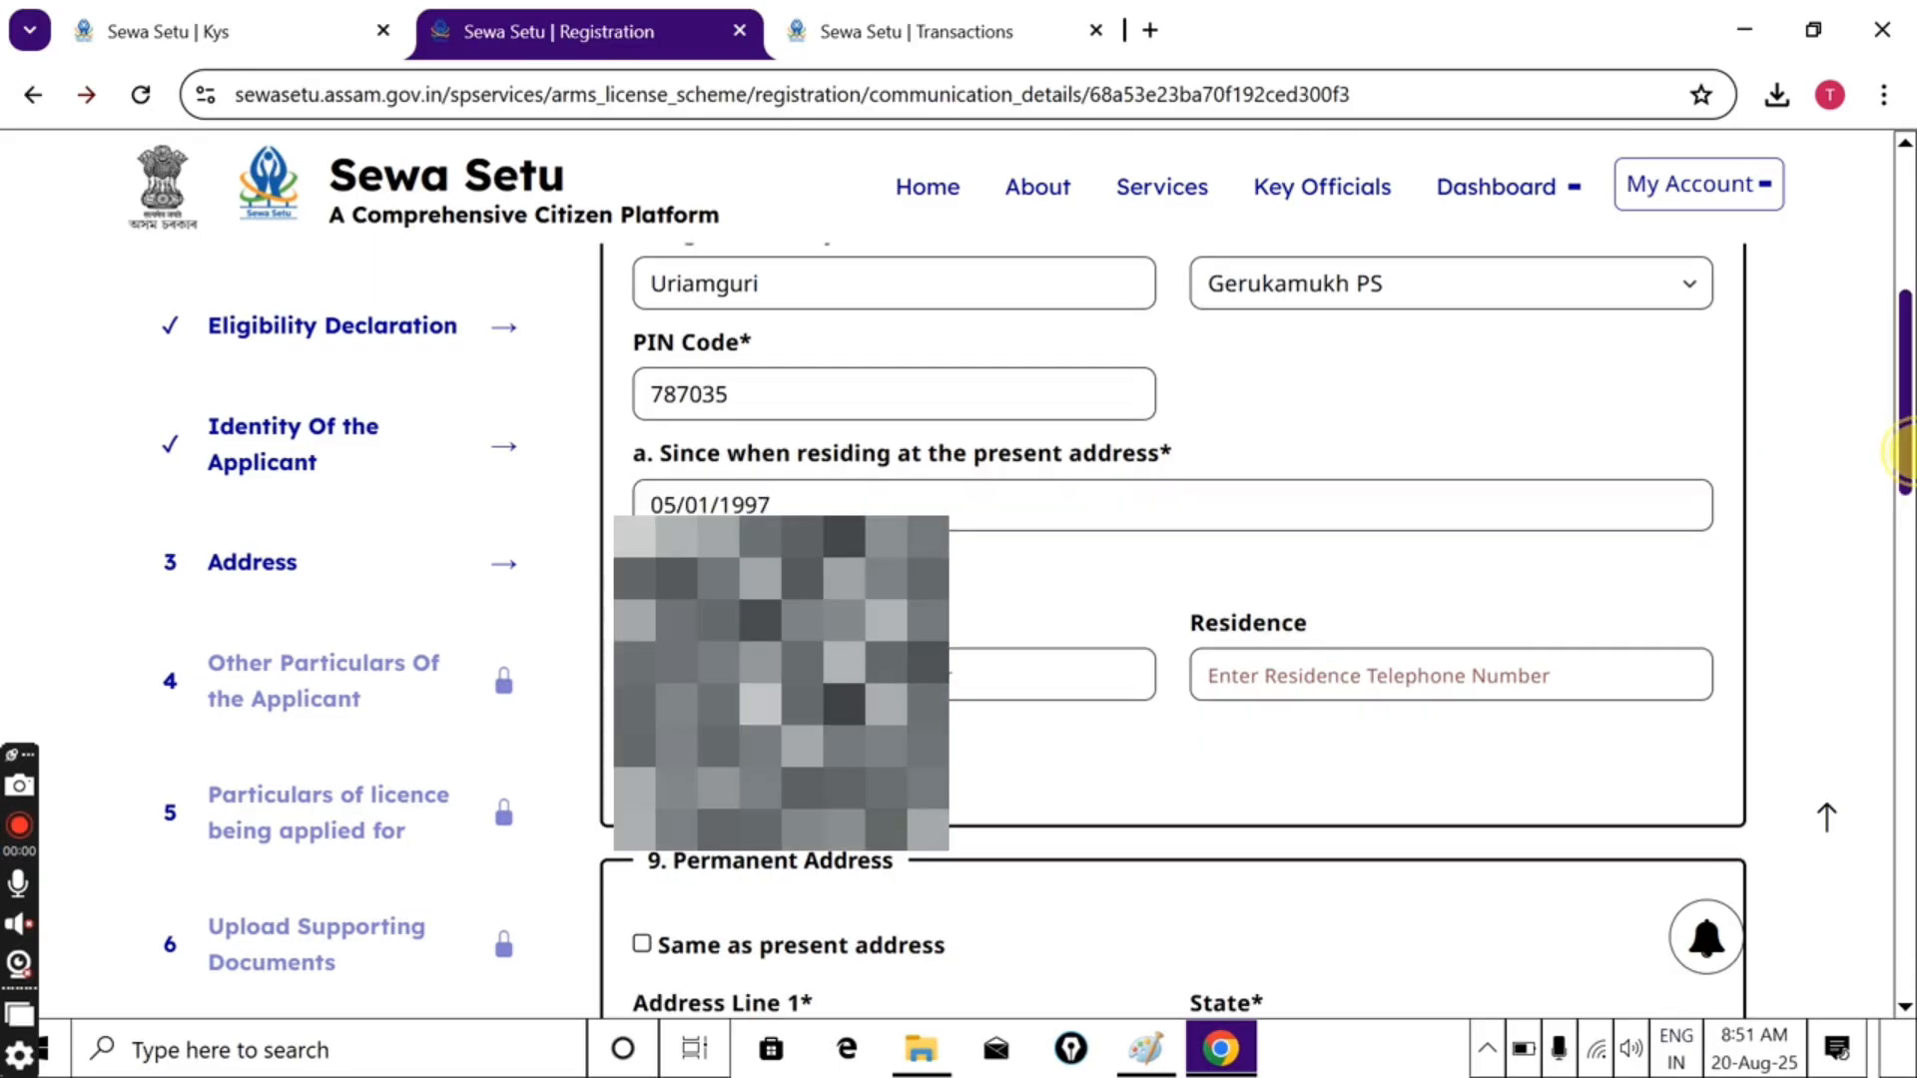
{"action": "left_click", "coordinate": [642, 589]}
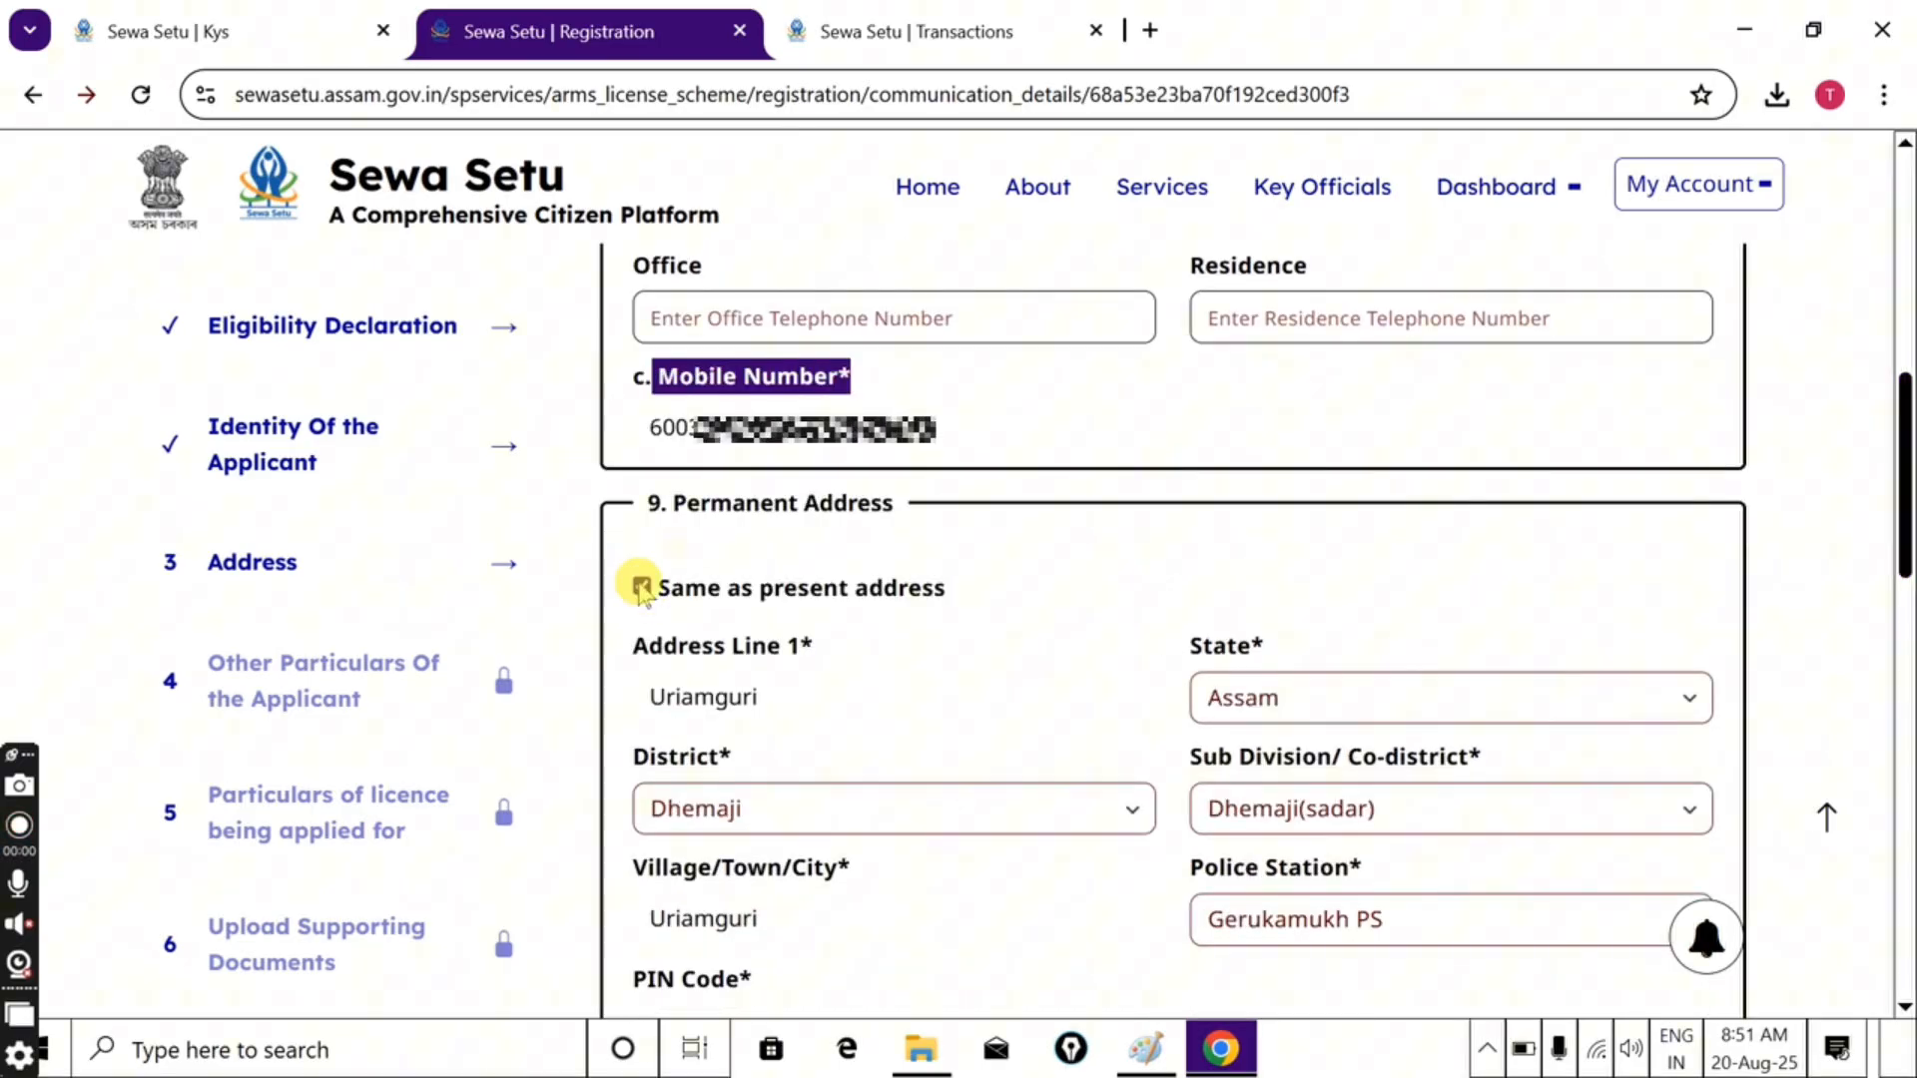
{"action": "left_click_drag", "start_coordinate": [1910, 377], "coordinate": [1910, 462]}
{"action": "left_click", "coordinate": [816, 789]}
{"action": "type", "text": "Business"}
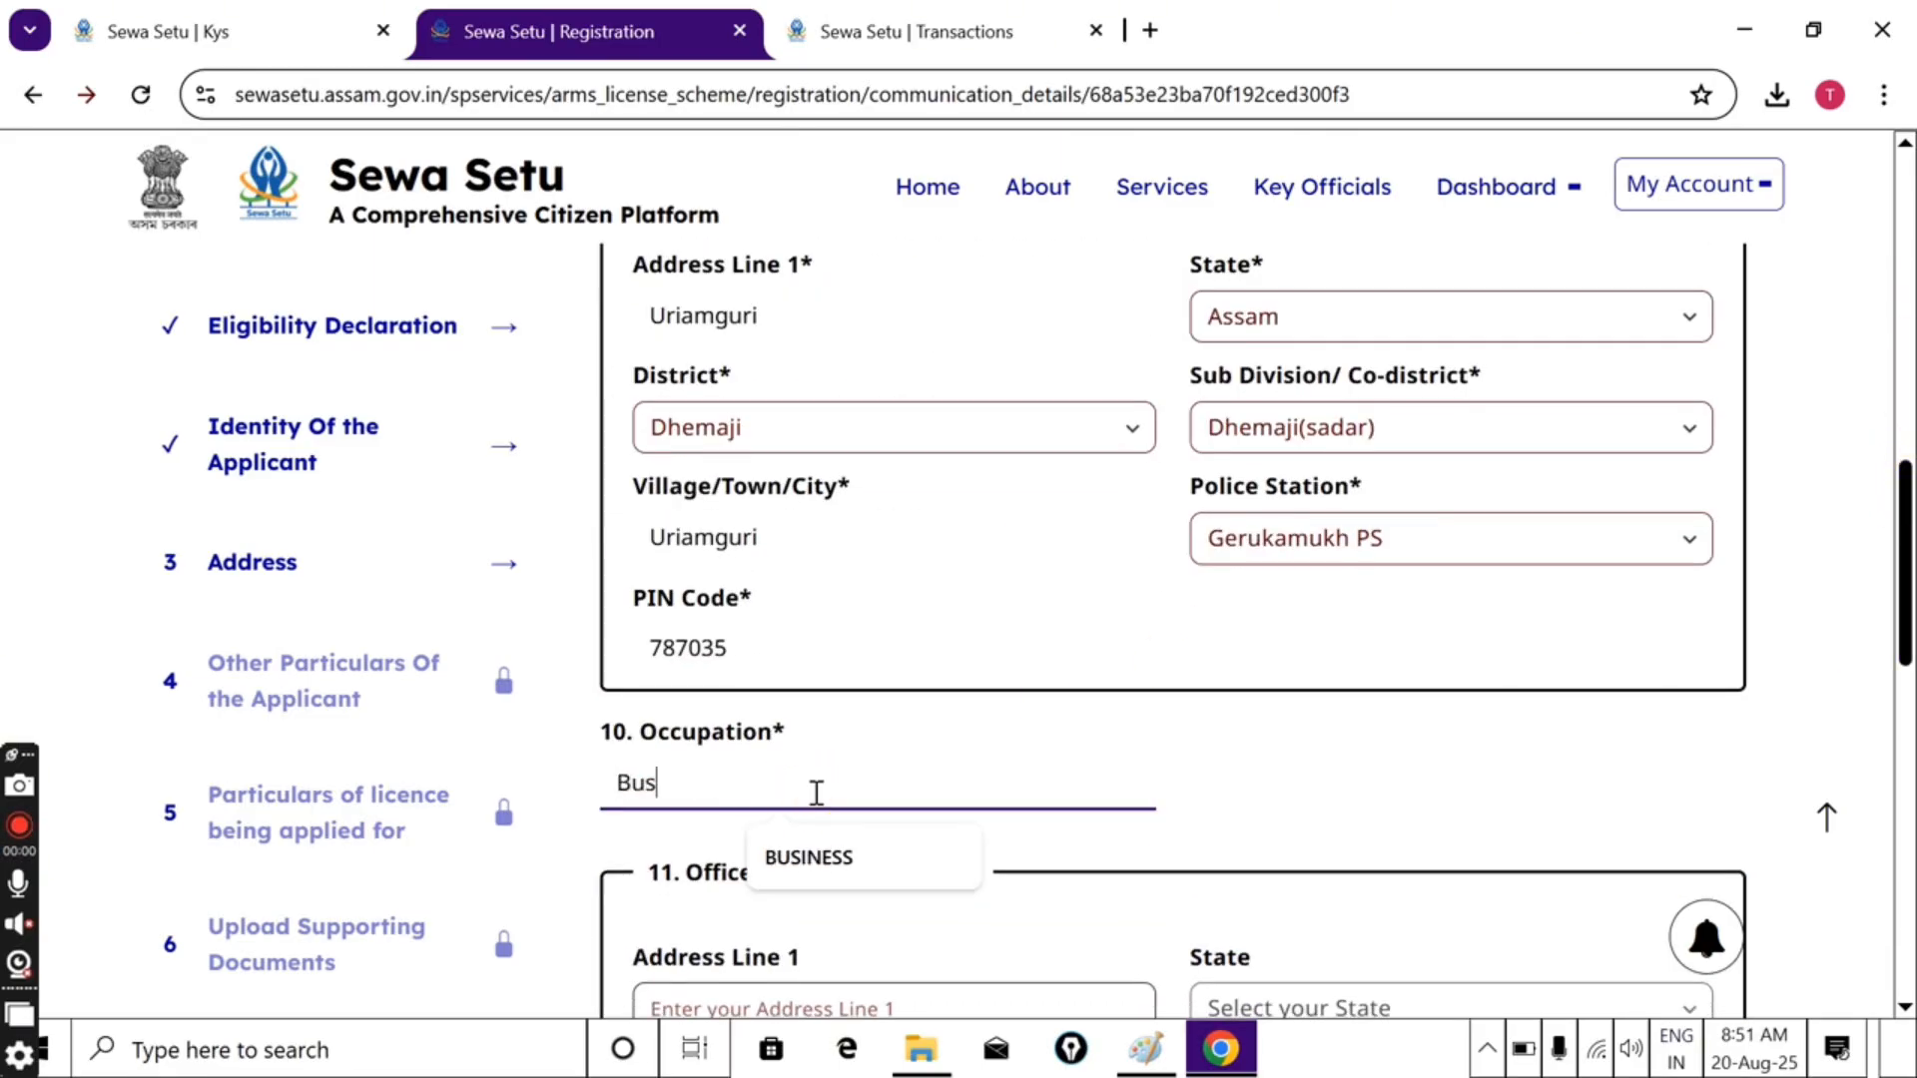
Complete the crop protection question under rule 35 and save the address section to continue
{"action": "left_click_drag", "start_coordinate": [1907, 549], "coordinate": [1907, 654]}
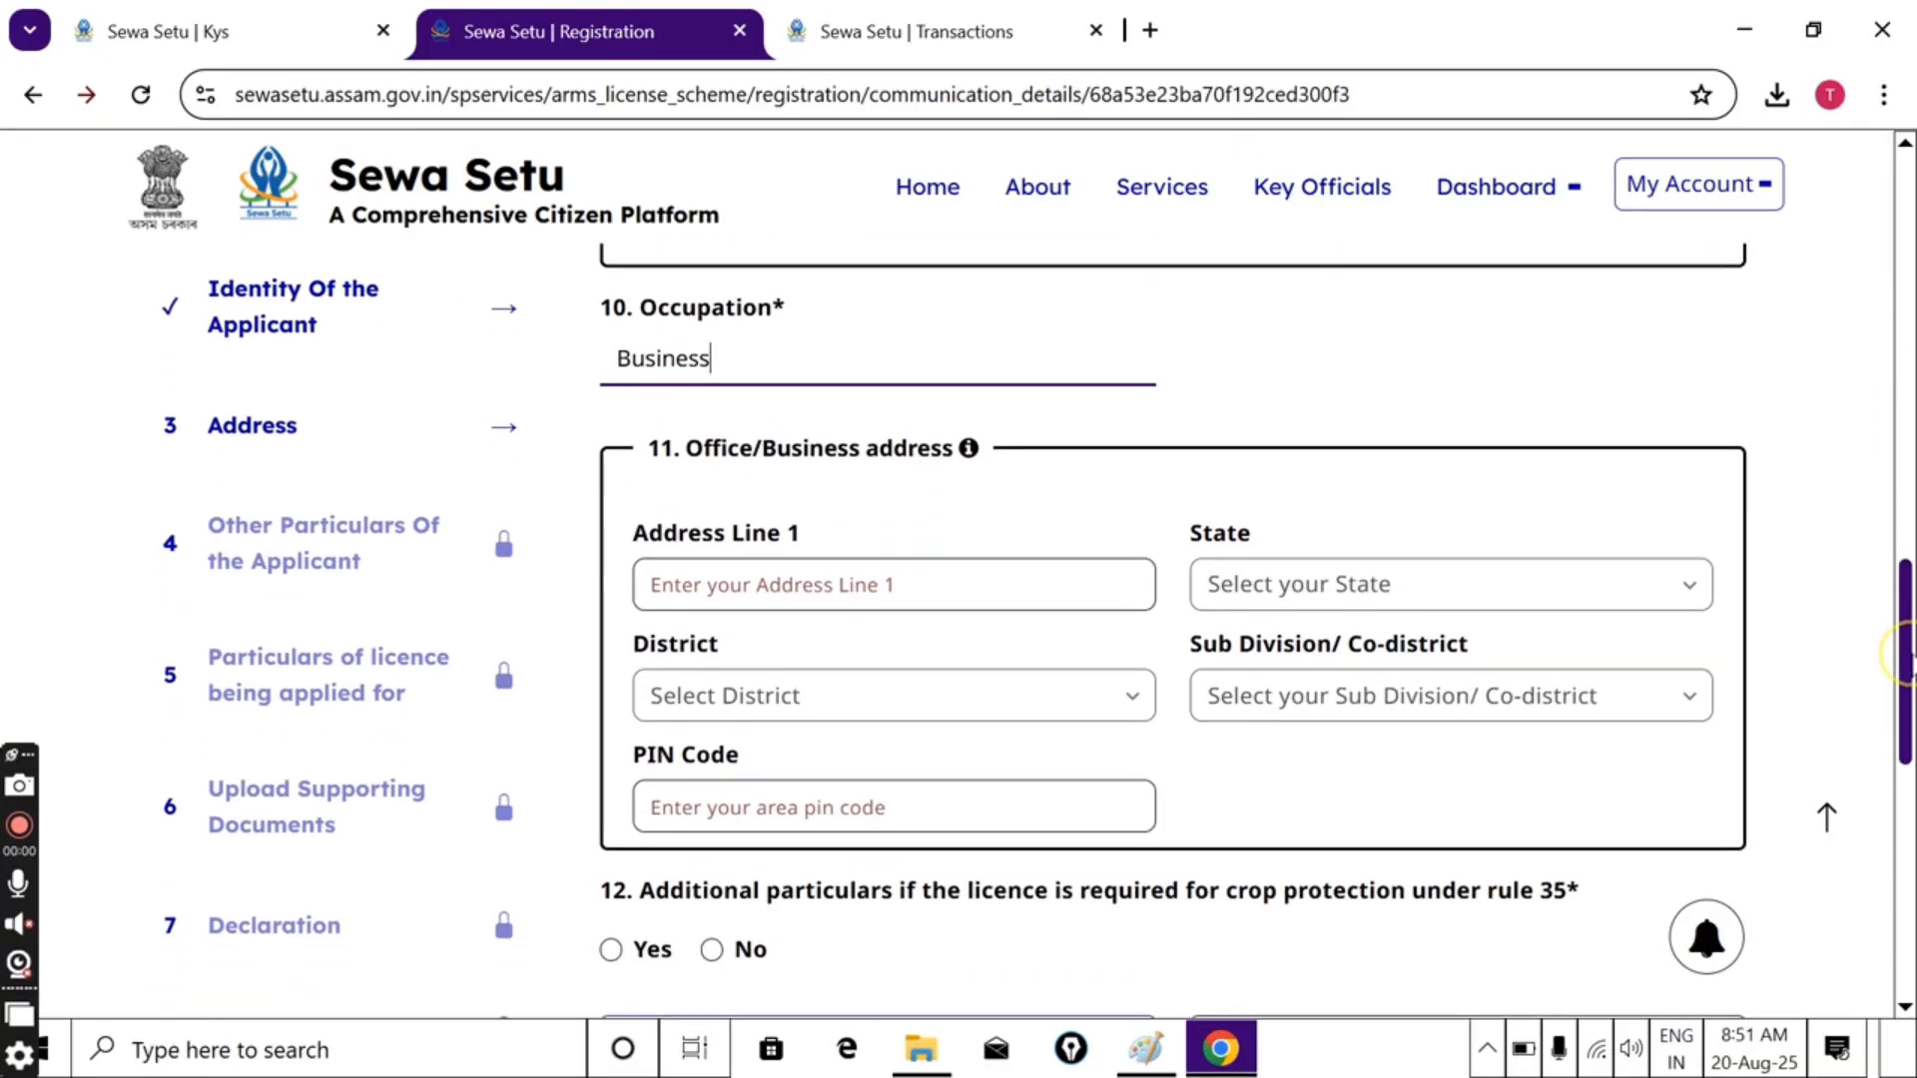
{"action": "scroll", "coordinate": [669, 525], "scroll_direction": "down", "scroll_amount": 4}
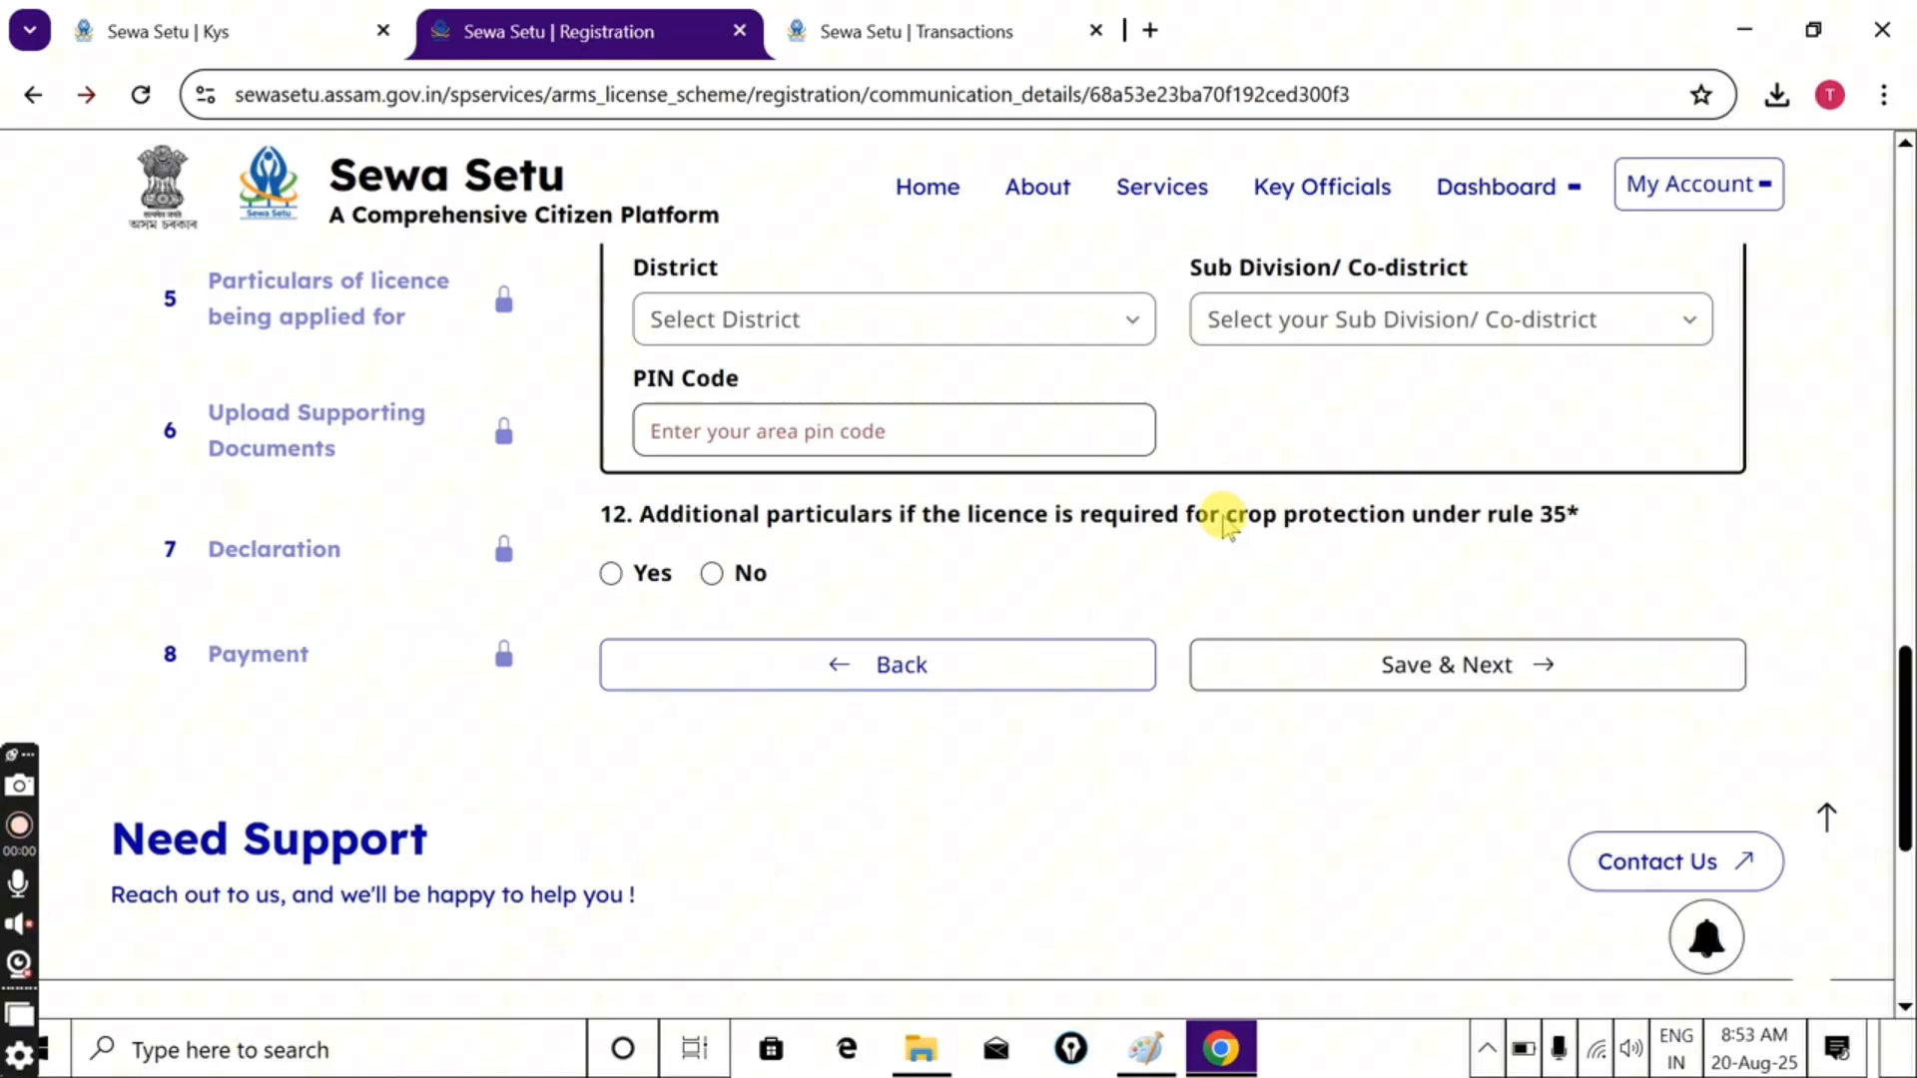
{"action": "left_click_drag", "start_coordinate": [1247, 522], "coordinate": [1270, 518]}
{"action": "left_click", "coordinate": [1304, 572]}
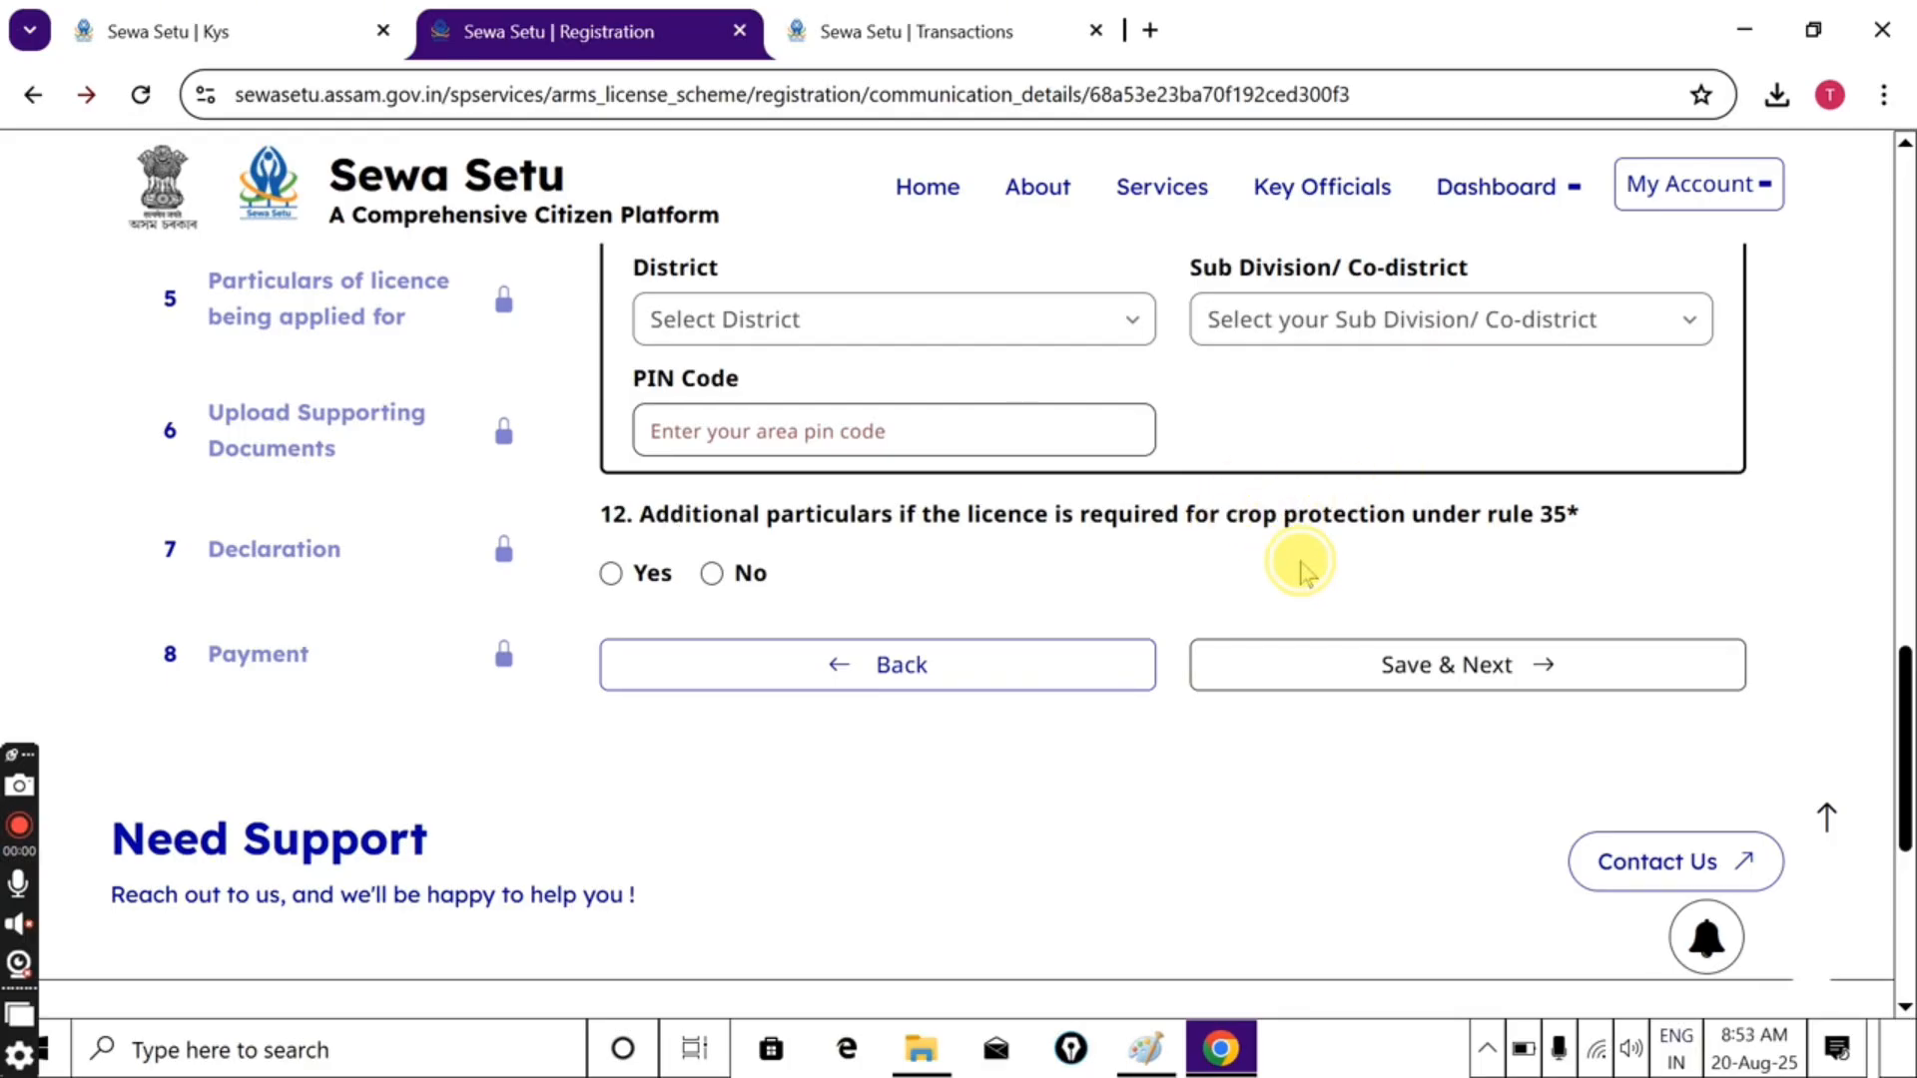
{"action": "left_click", "coordinate": [1398, 663]}
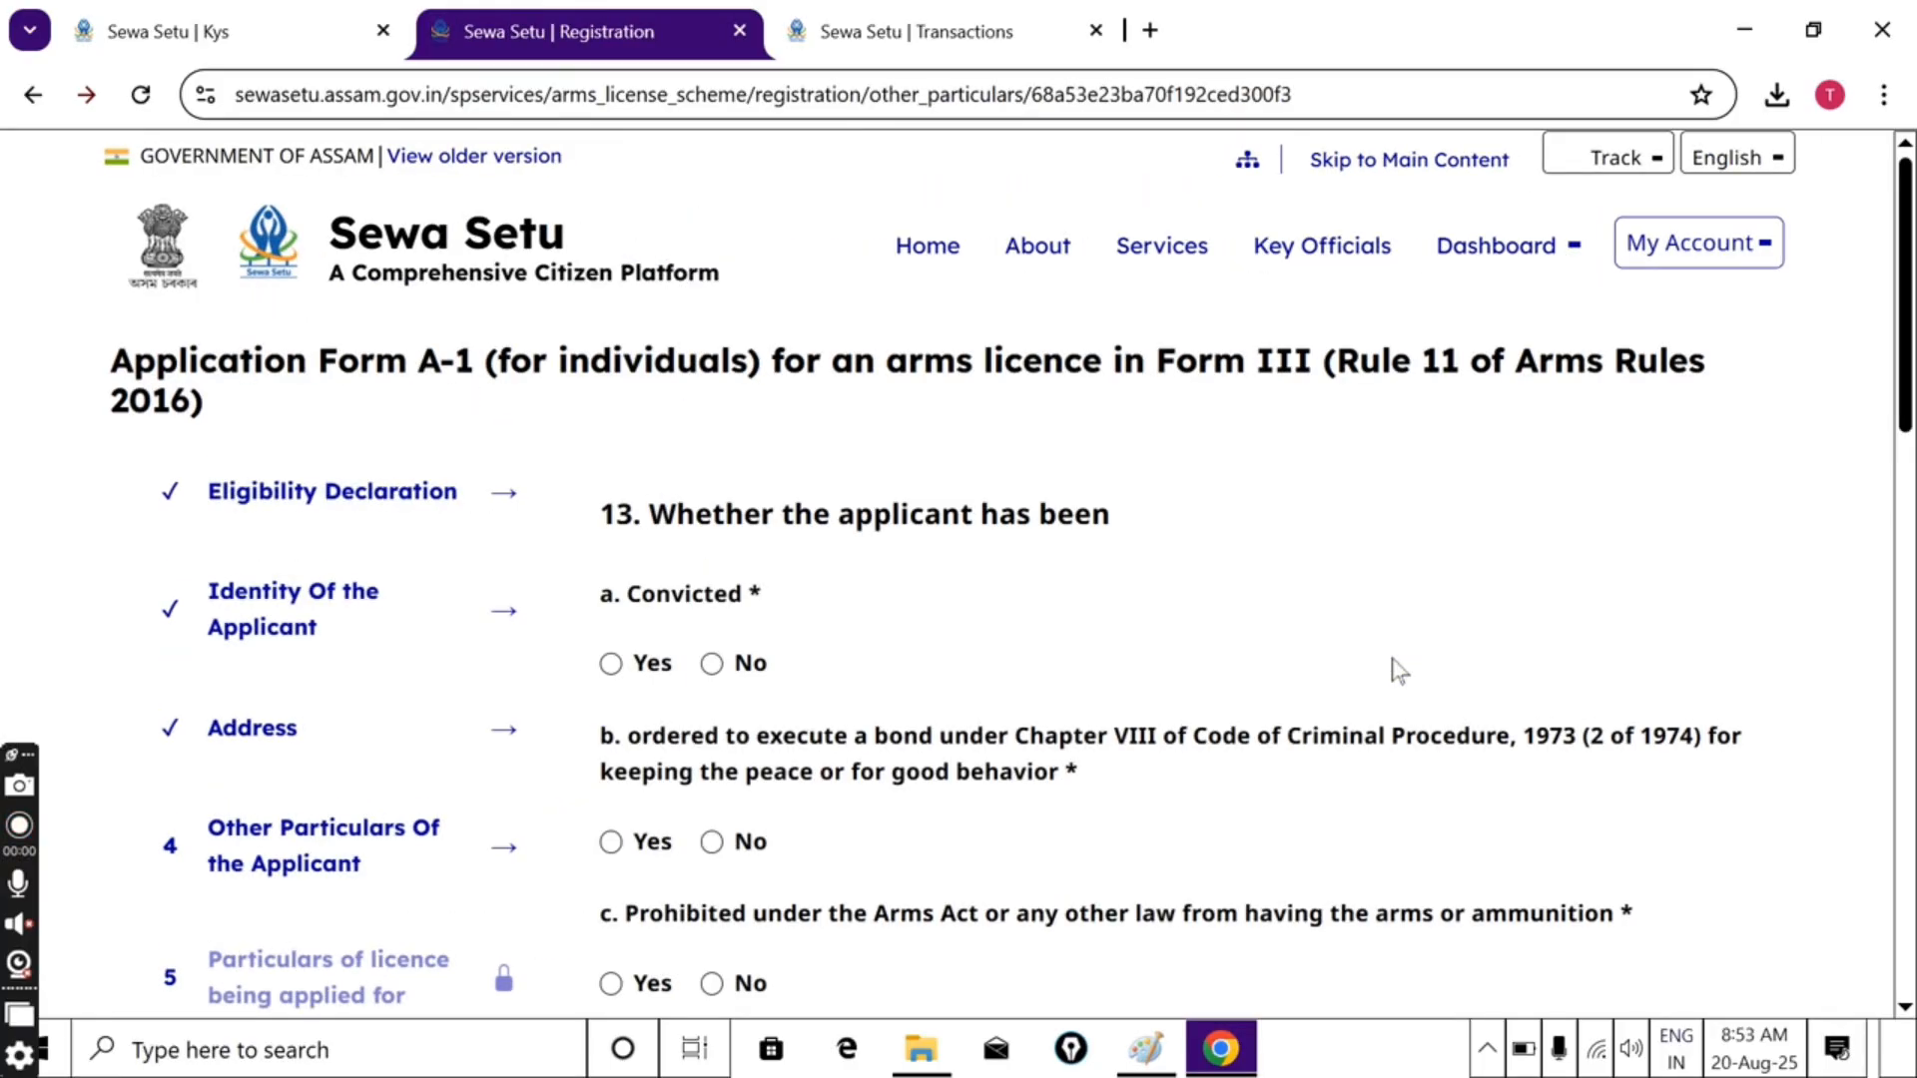
Answer No to whether the applicant has been convicted
{"action": "left_click_drag", "start_coordinate": [1906, 270], "coordinate": [1905, 304]}
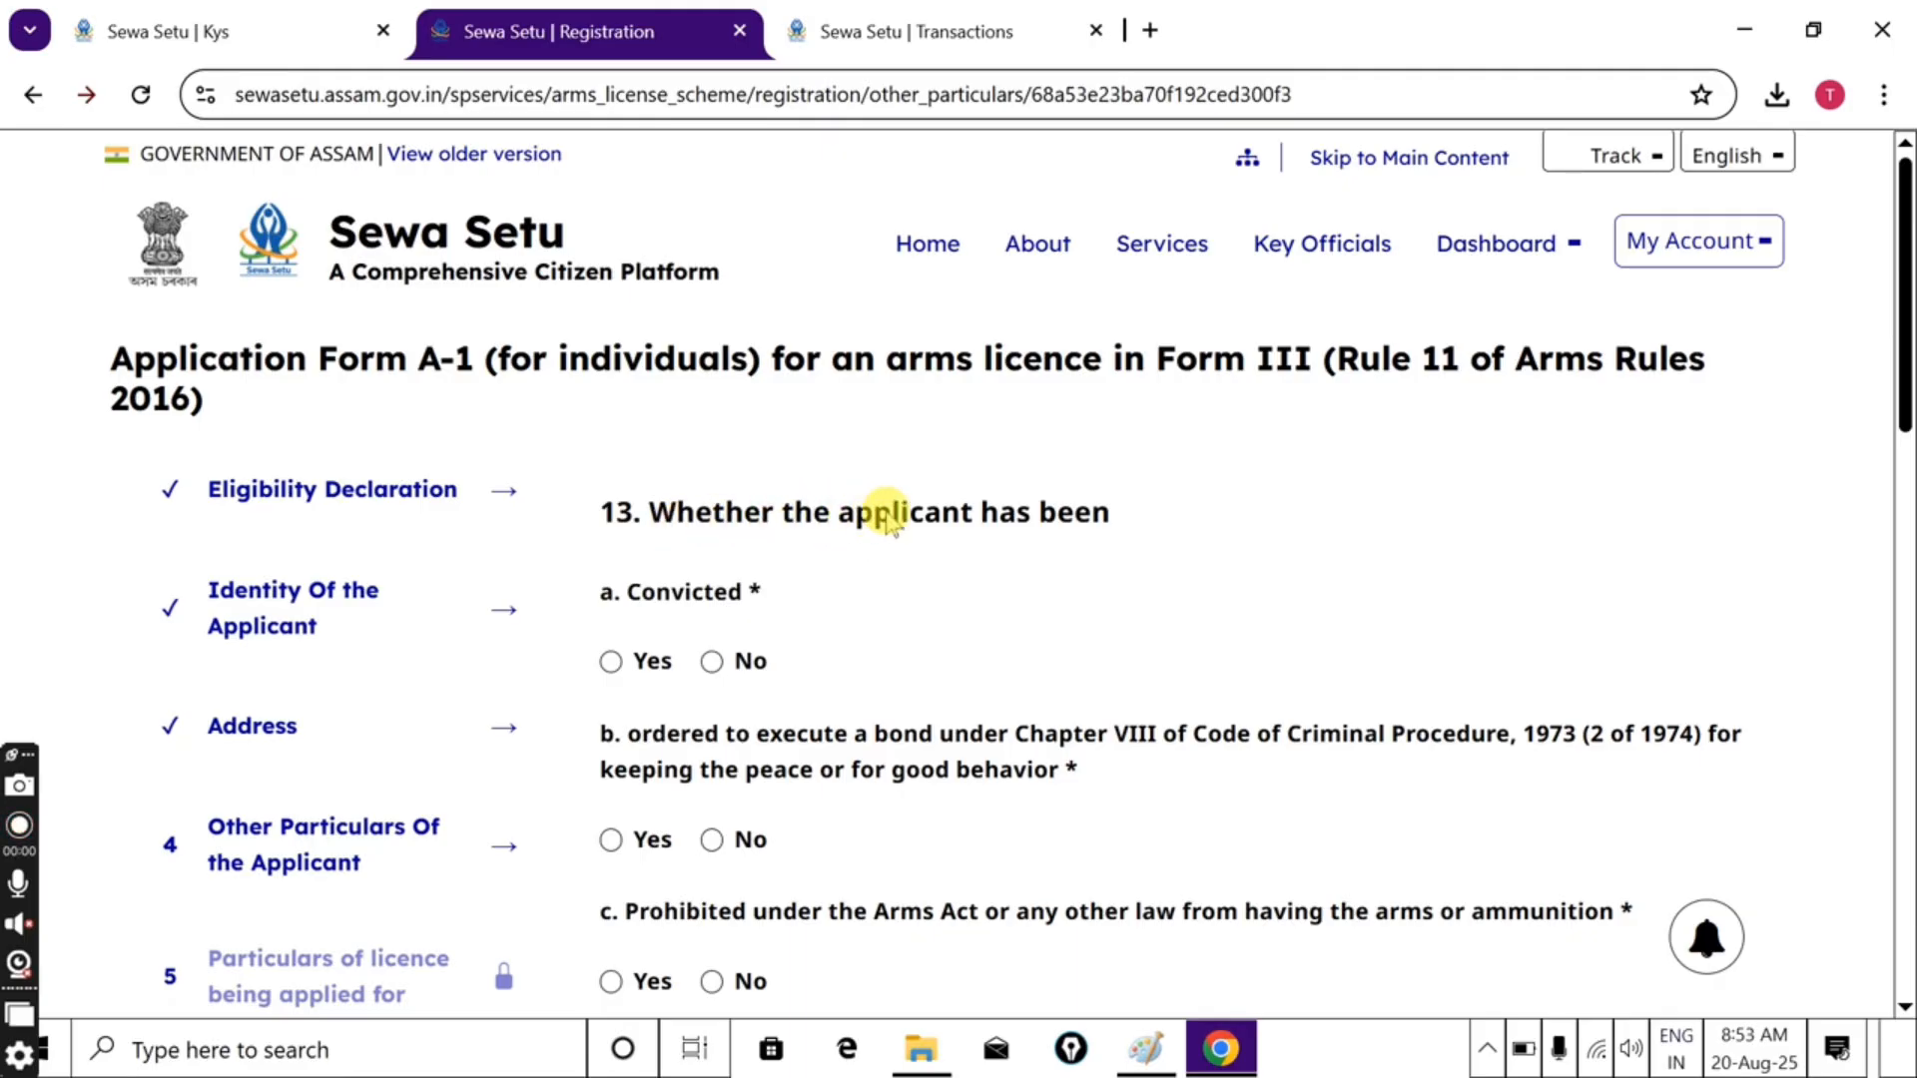
{"action": "left_click", "coordinate": [610, 663]}
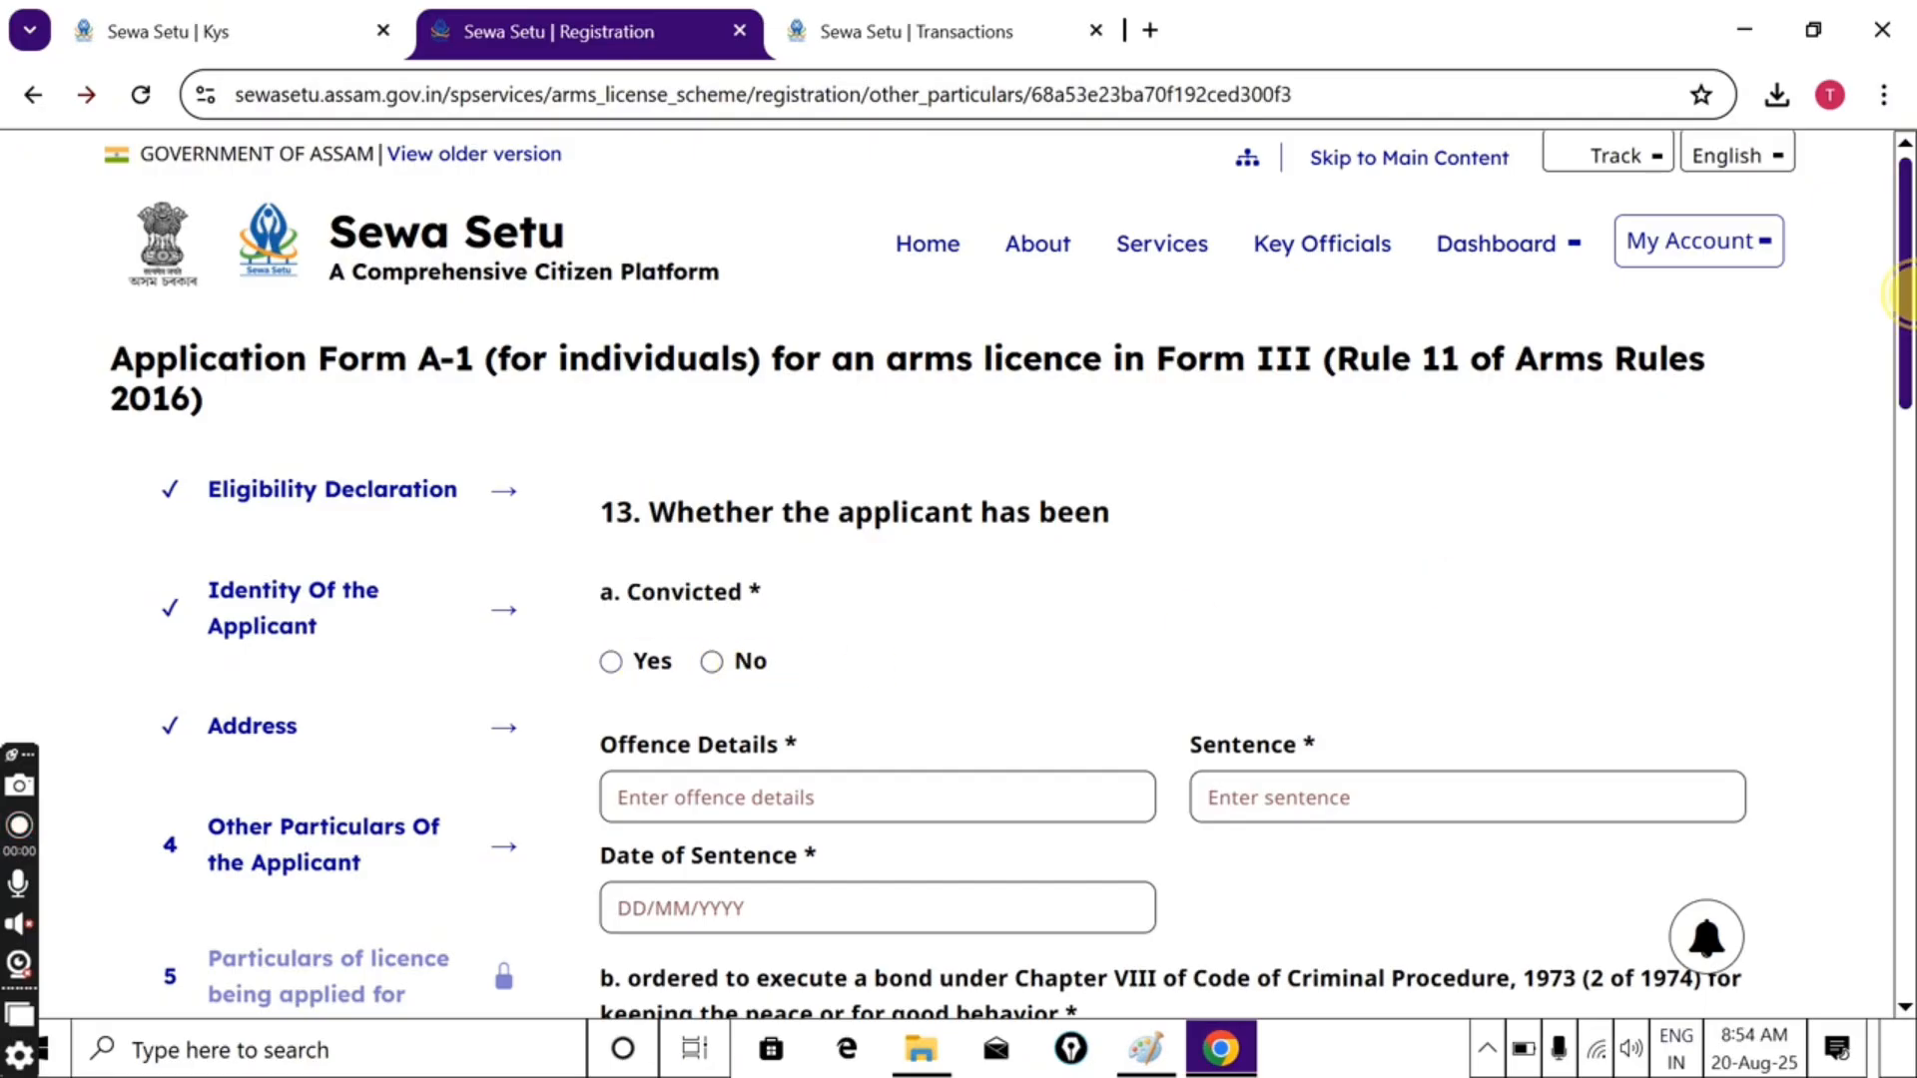
{"action": "scroll", "coordinate": [1906, 310], "scroll_direction": "down", "scroll_amount": 1}
{"action": "left_click_drag", "start_coordinate": [1909, 310], "coordinate": [1909, 311]}
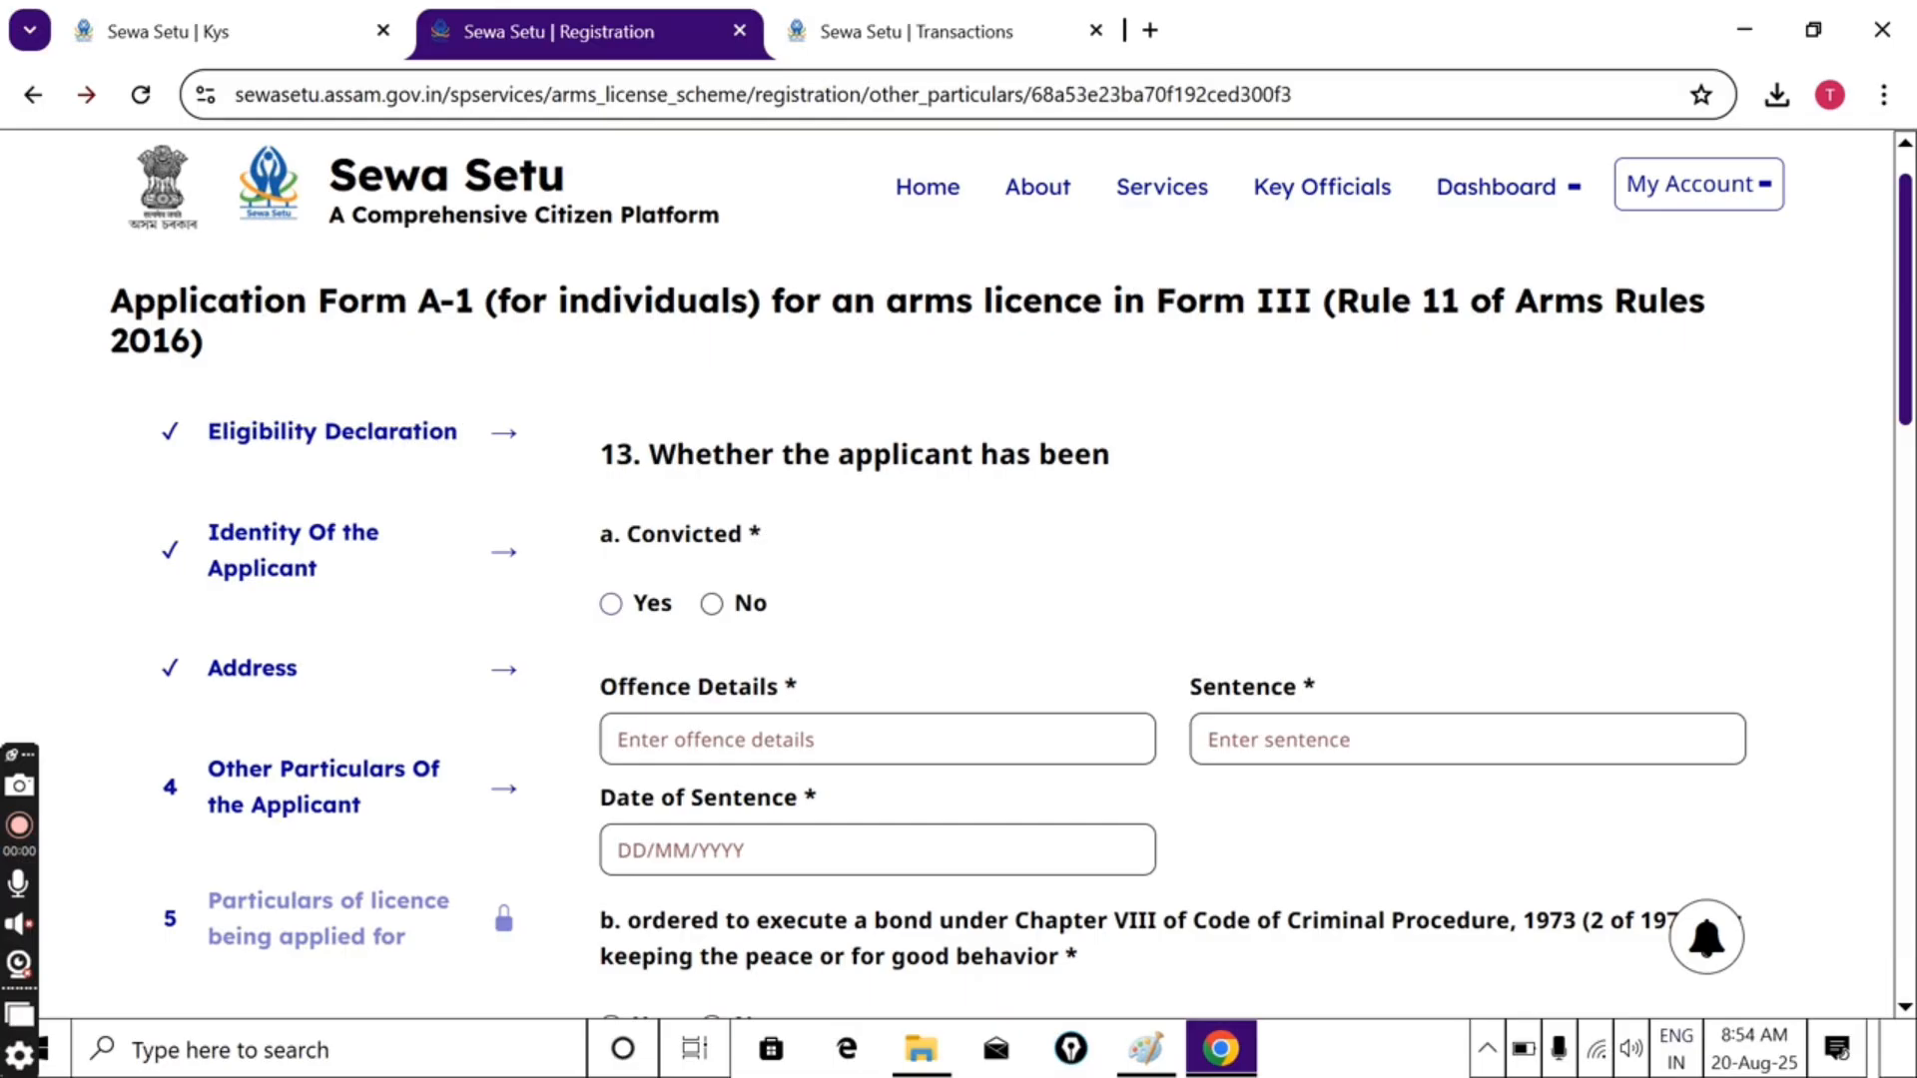
{"action": "left_click", "coordinate": [712, 604]}
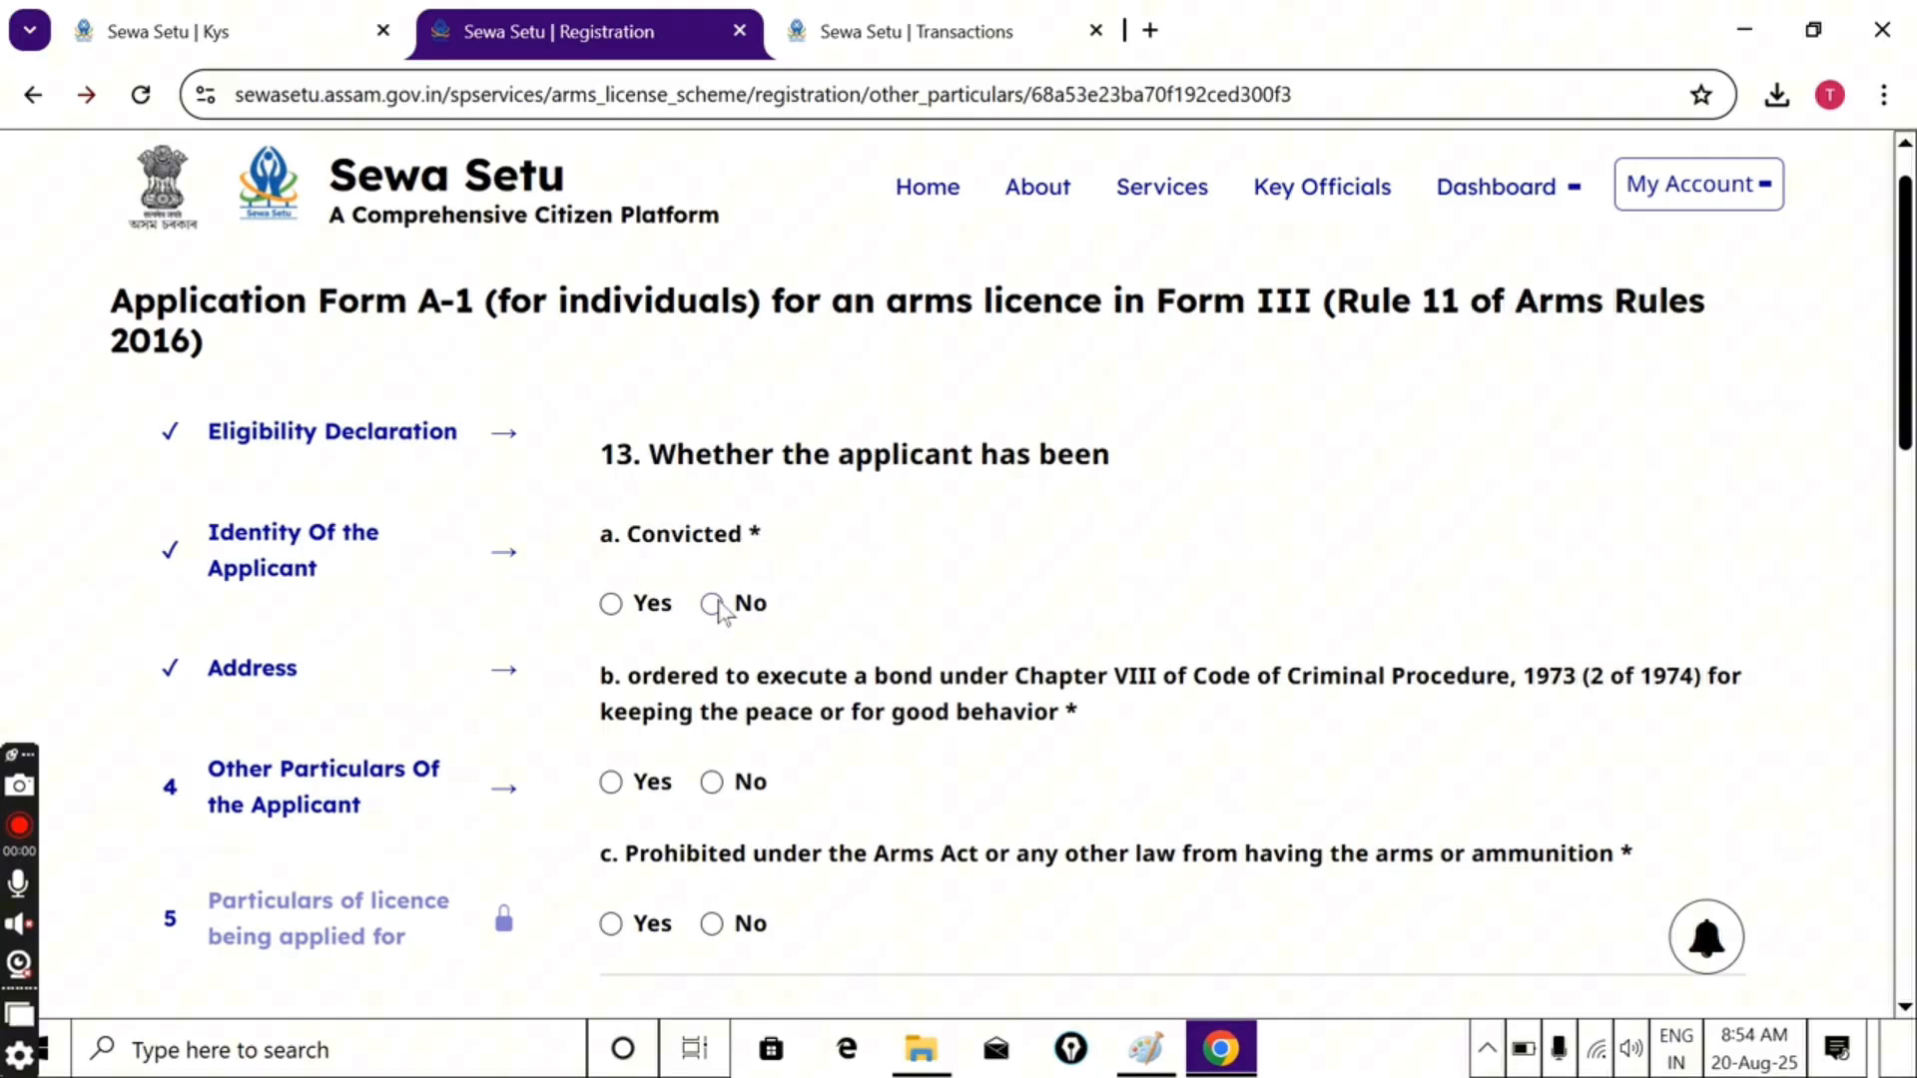
Answer No to the questions on being ordered to execute a bond and being prohibited from having arms
{"action": "left_click", "coordinate": [636, 683]}
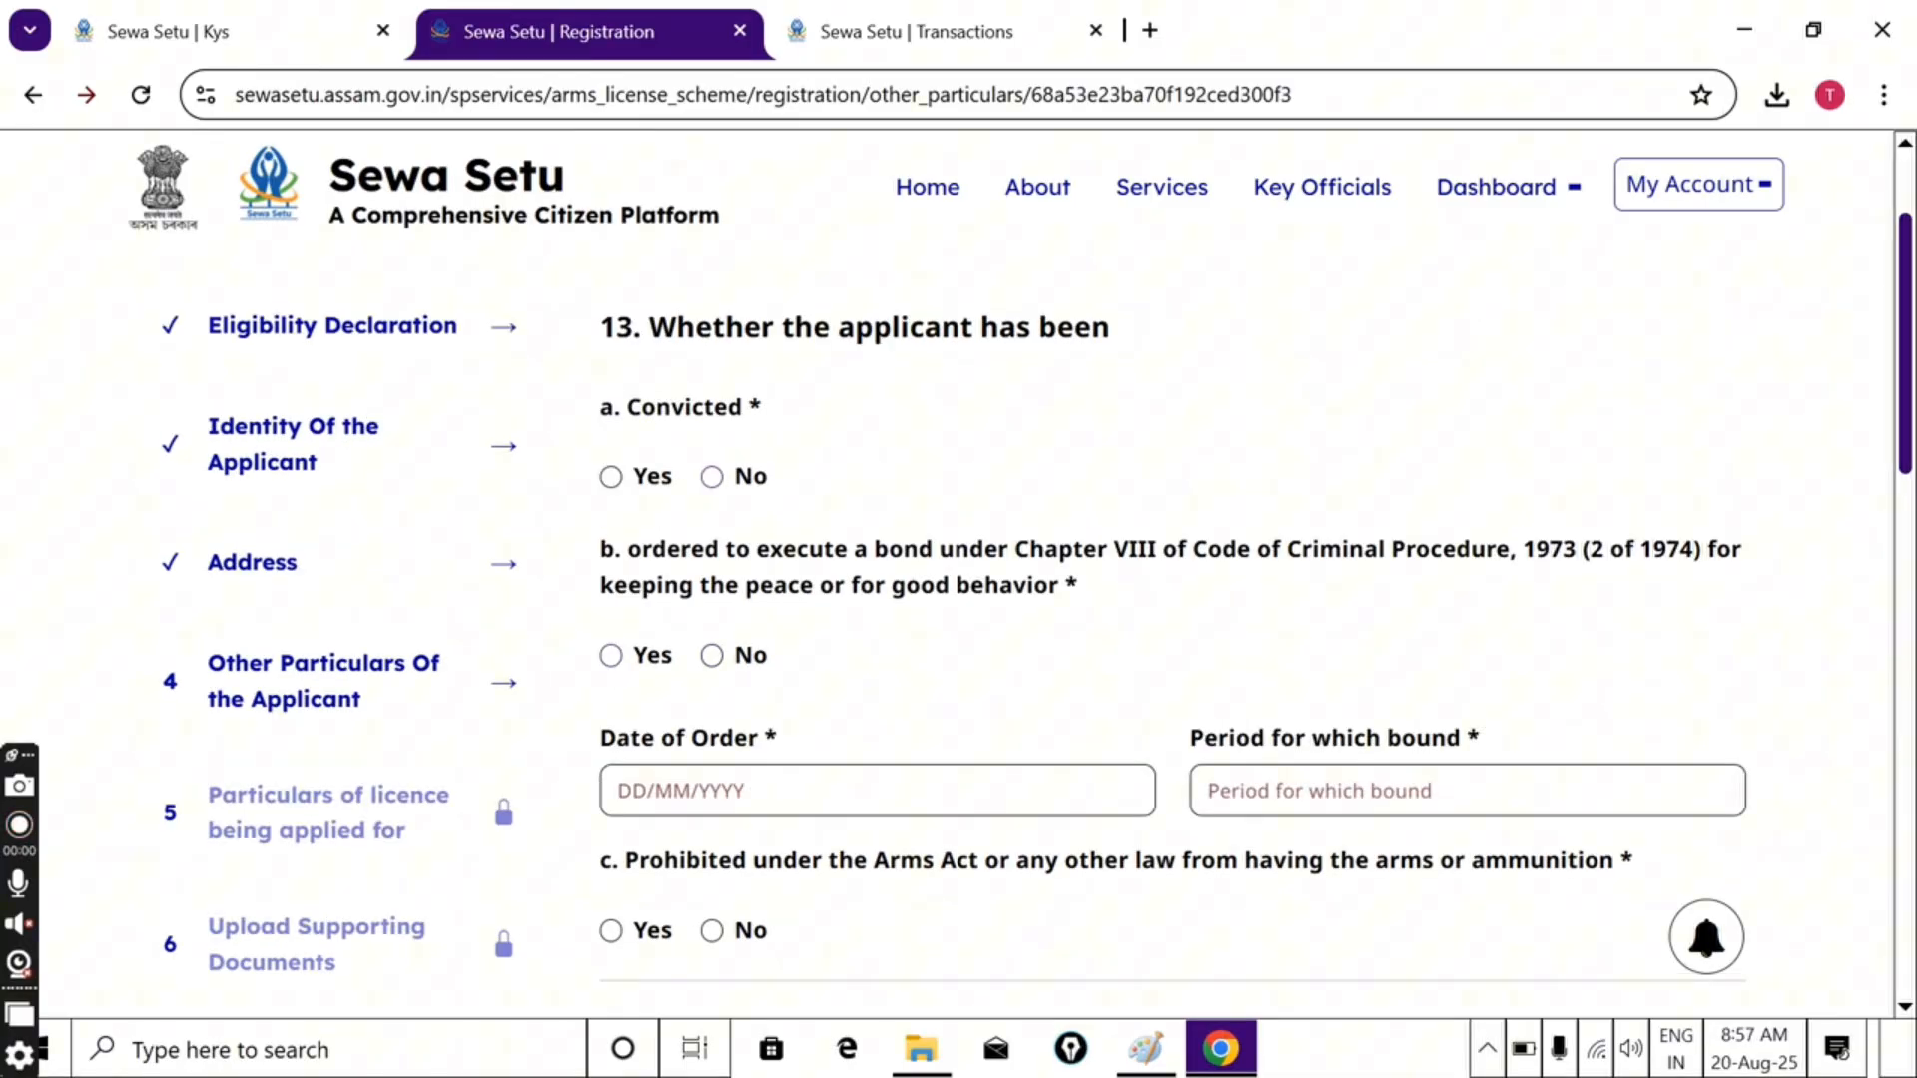
{"action": "left_click", "coordinate": [712, 657]}
{"action": "scroll", "coordinate": [712, 649], "scroll_direction": "down", "scroll_amount": 1}
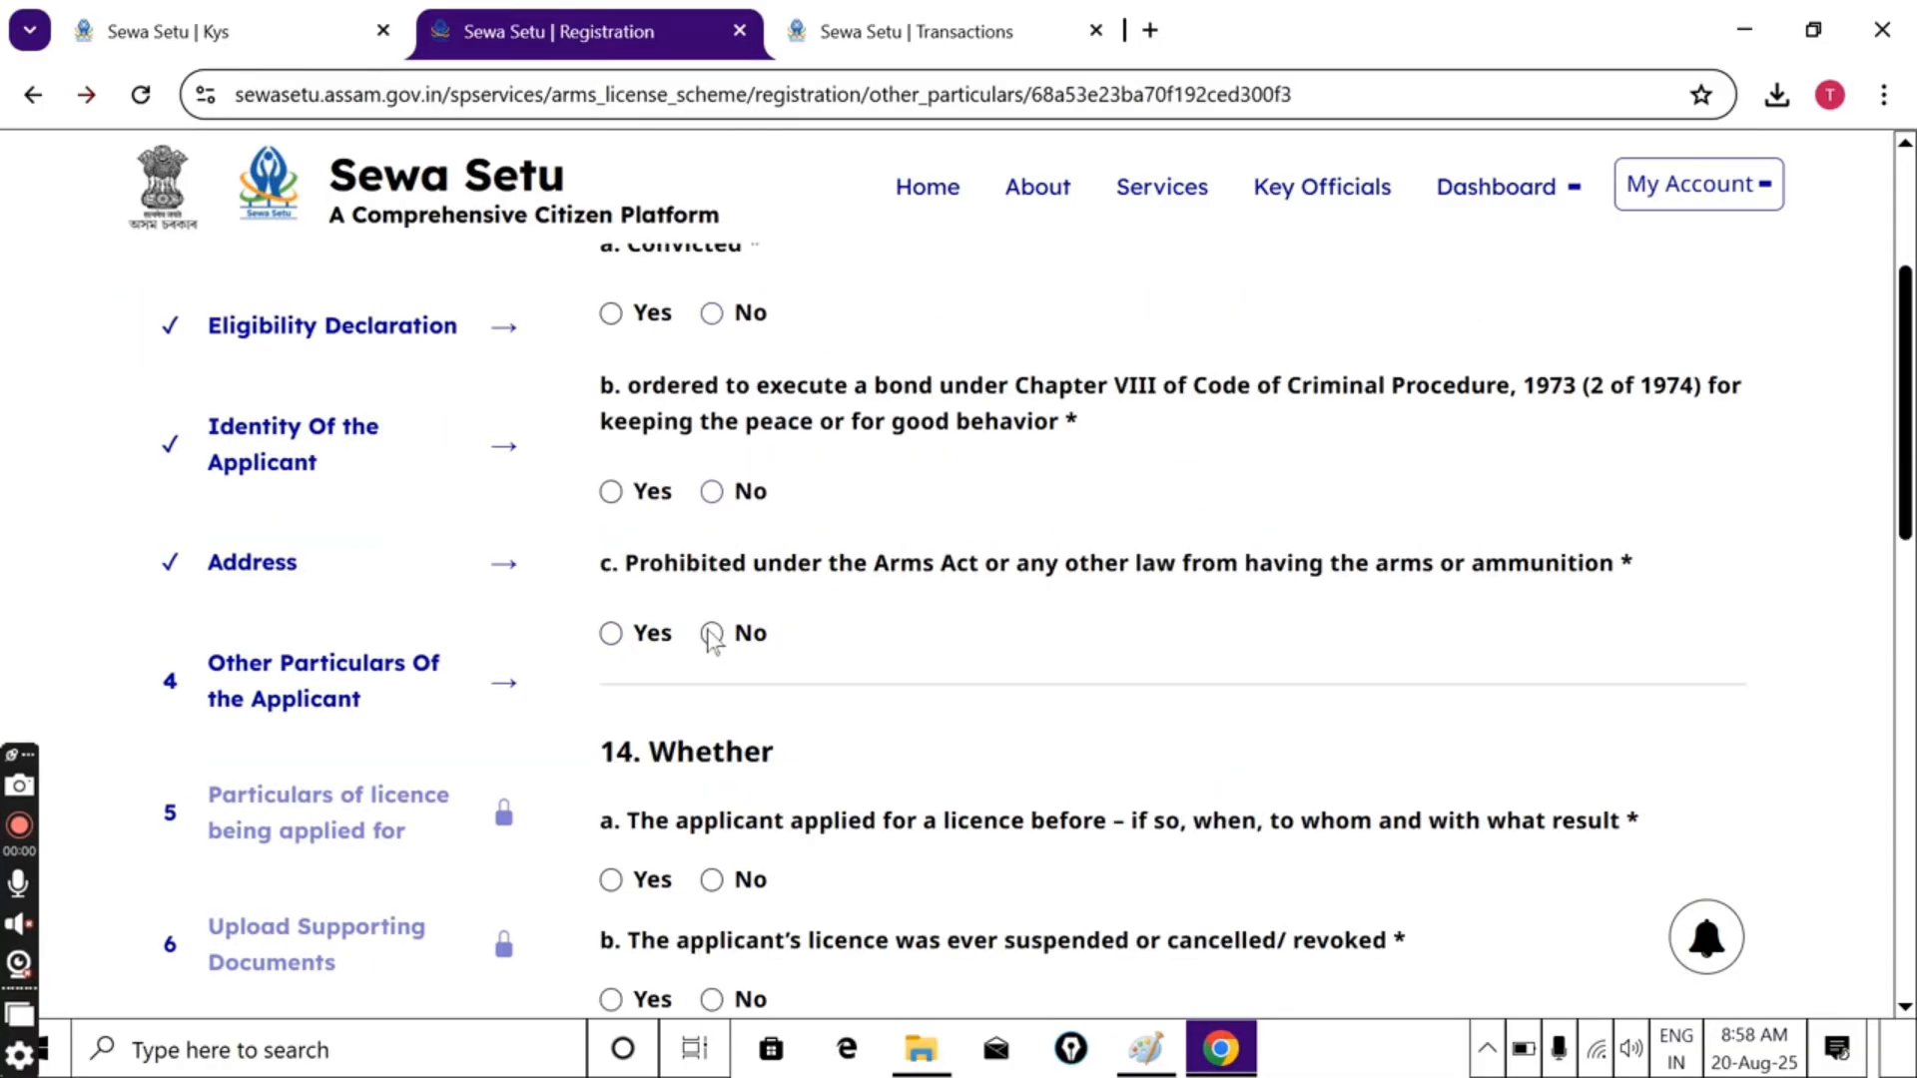
{"action": "left_click", "coordinate": [712, 634]}
Answer Yes to having a safe place for the arms and ammunition, and describe it as "Iron almirah,"
{"action": "left_click_drag", "start_coordinate": [1903, 404], "coordinate": [1897, 511]}
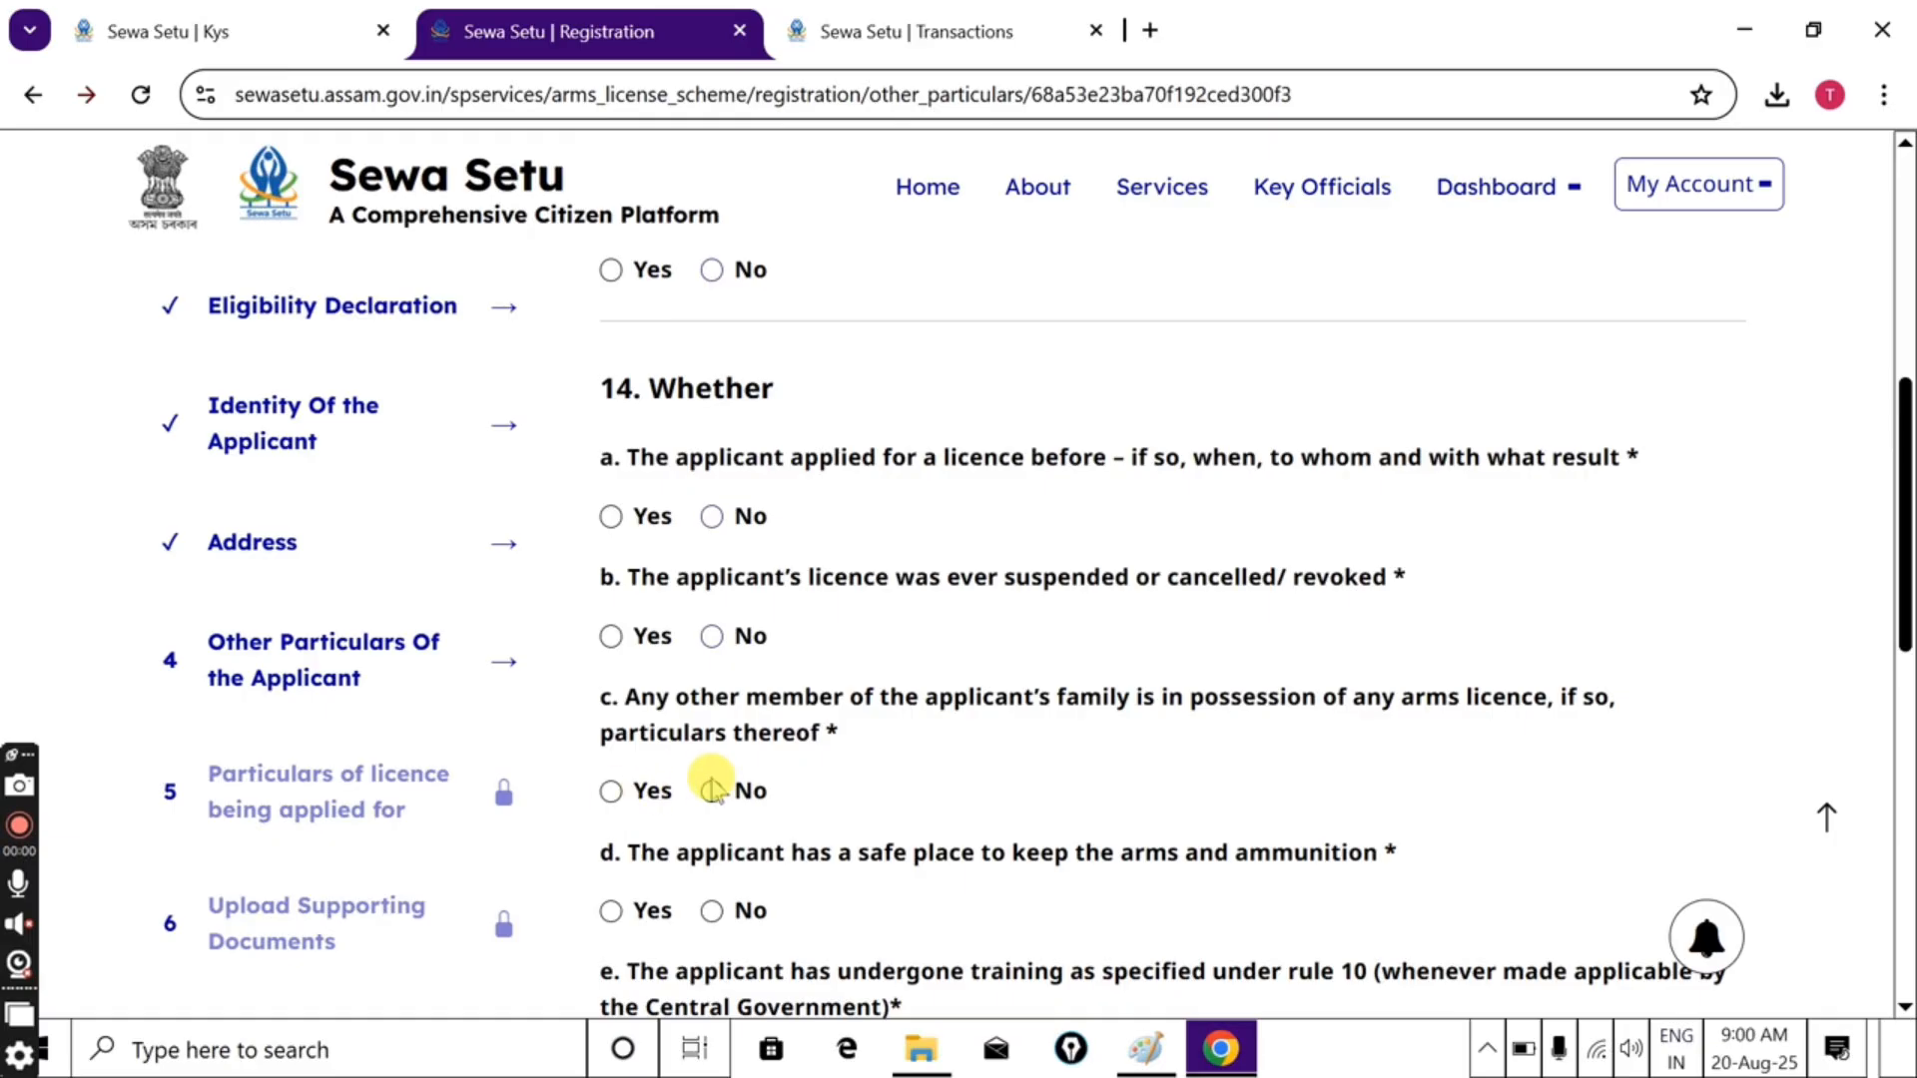
{"action": "left_click_drag", "start_coordinate": [1902, 441], "coordinate": [1901, 540]}
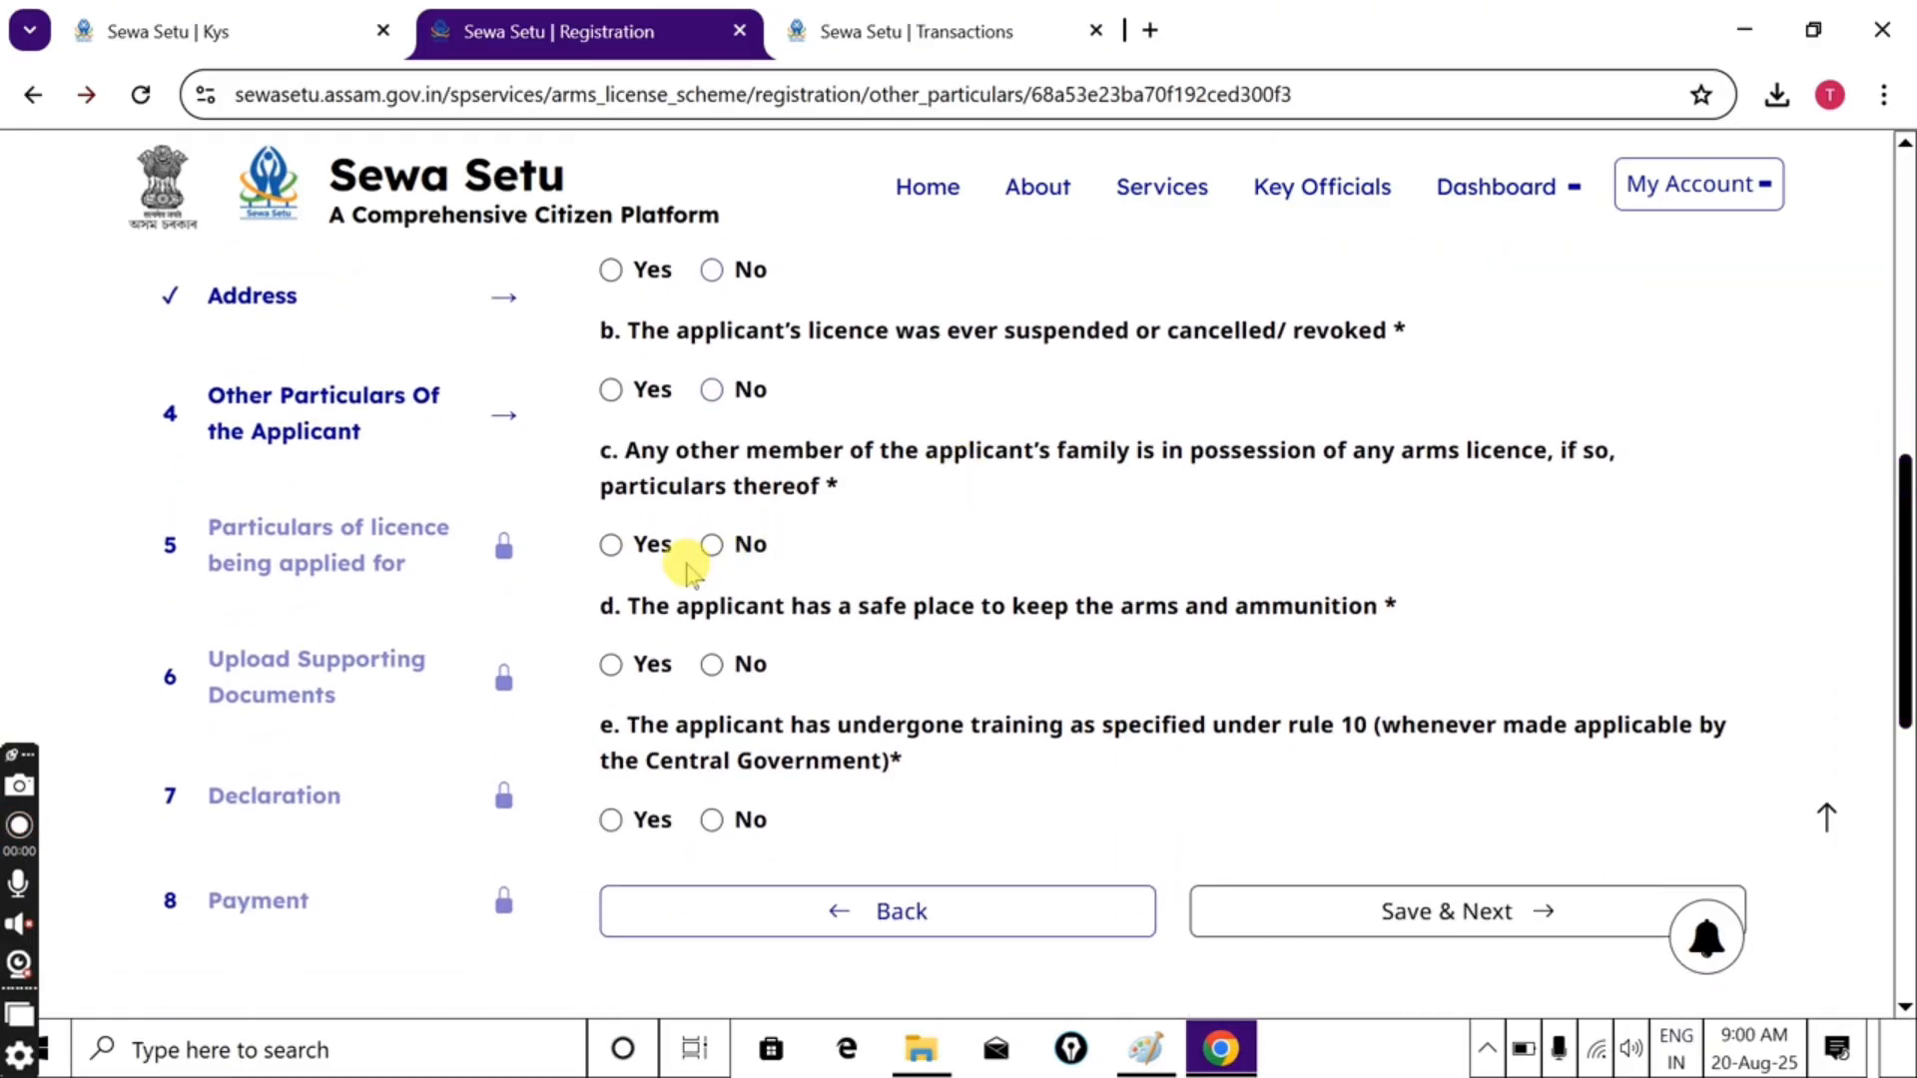
{"action": "left_click_drag", "start_coordinate": [629, 606], "coordinate": [1381, 612]}
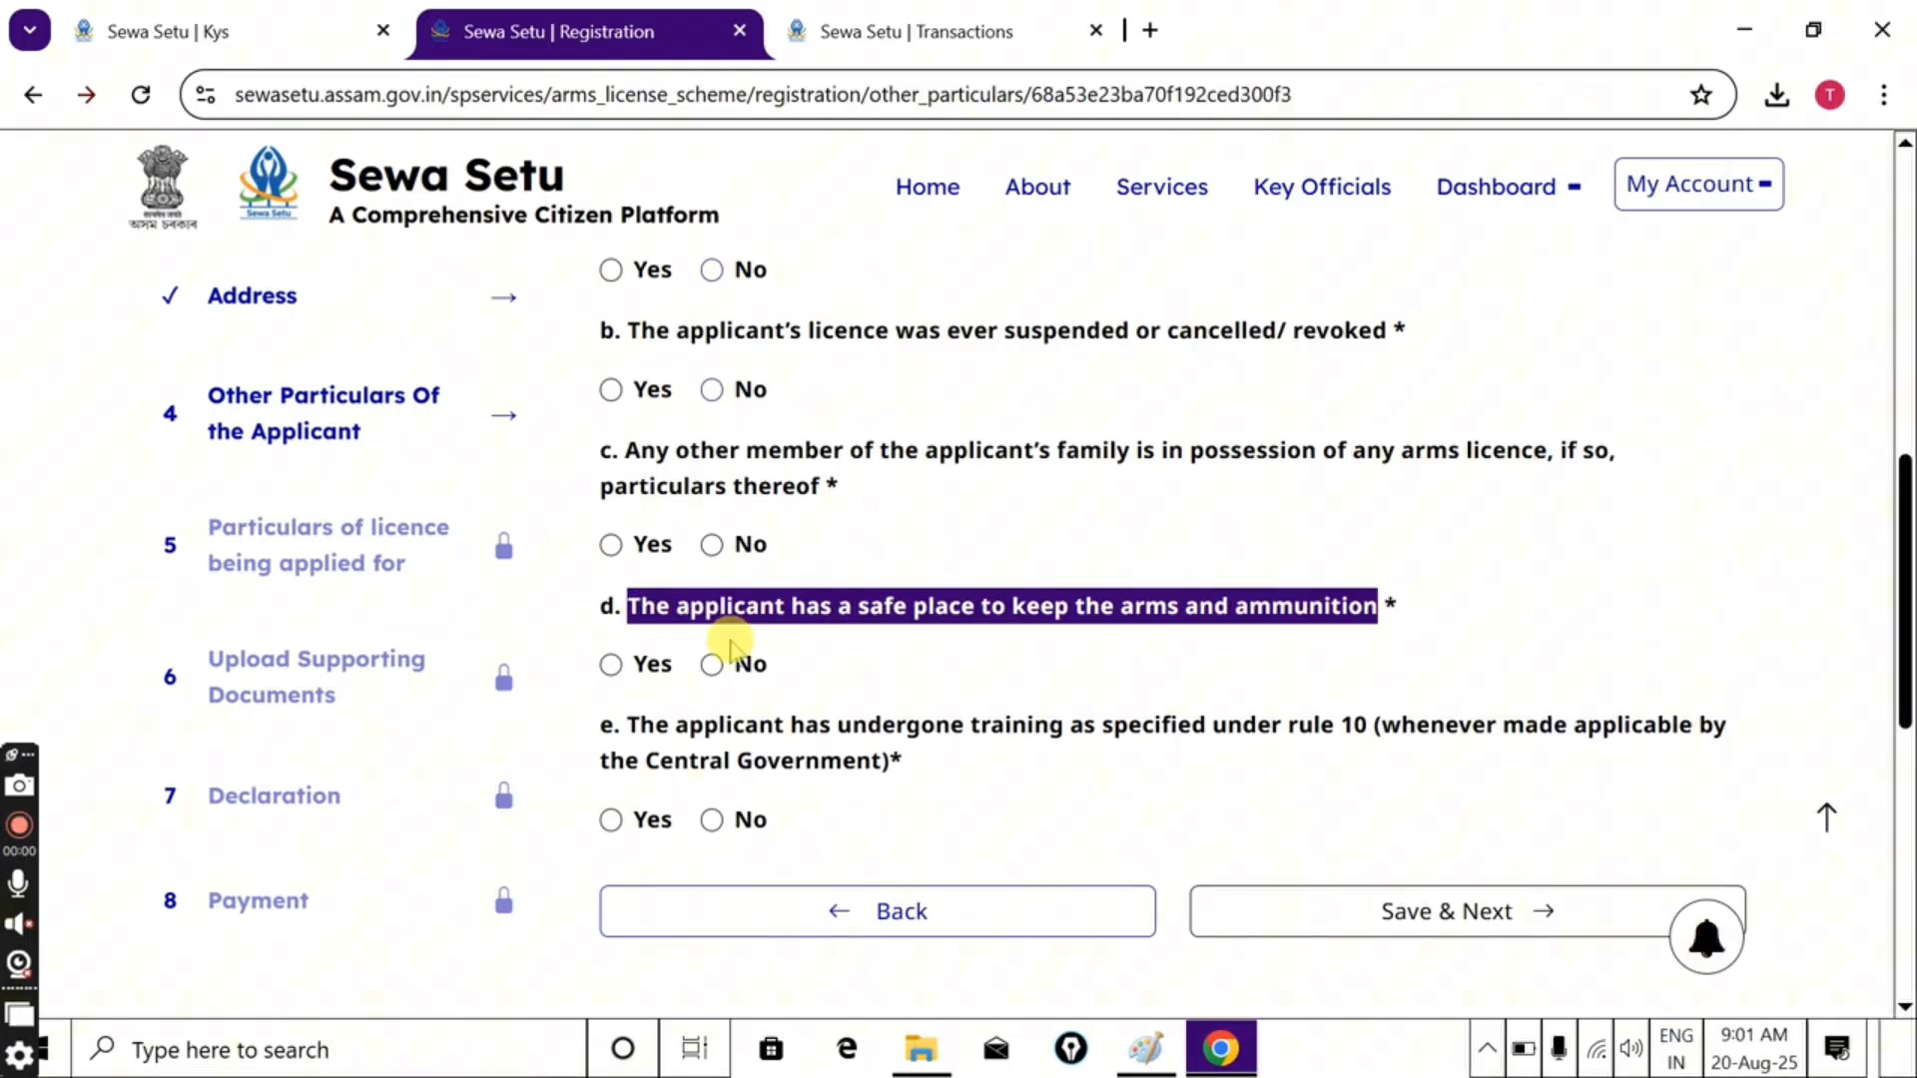
{"action": "left_click", "coordinate": [611, 667]}
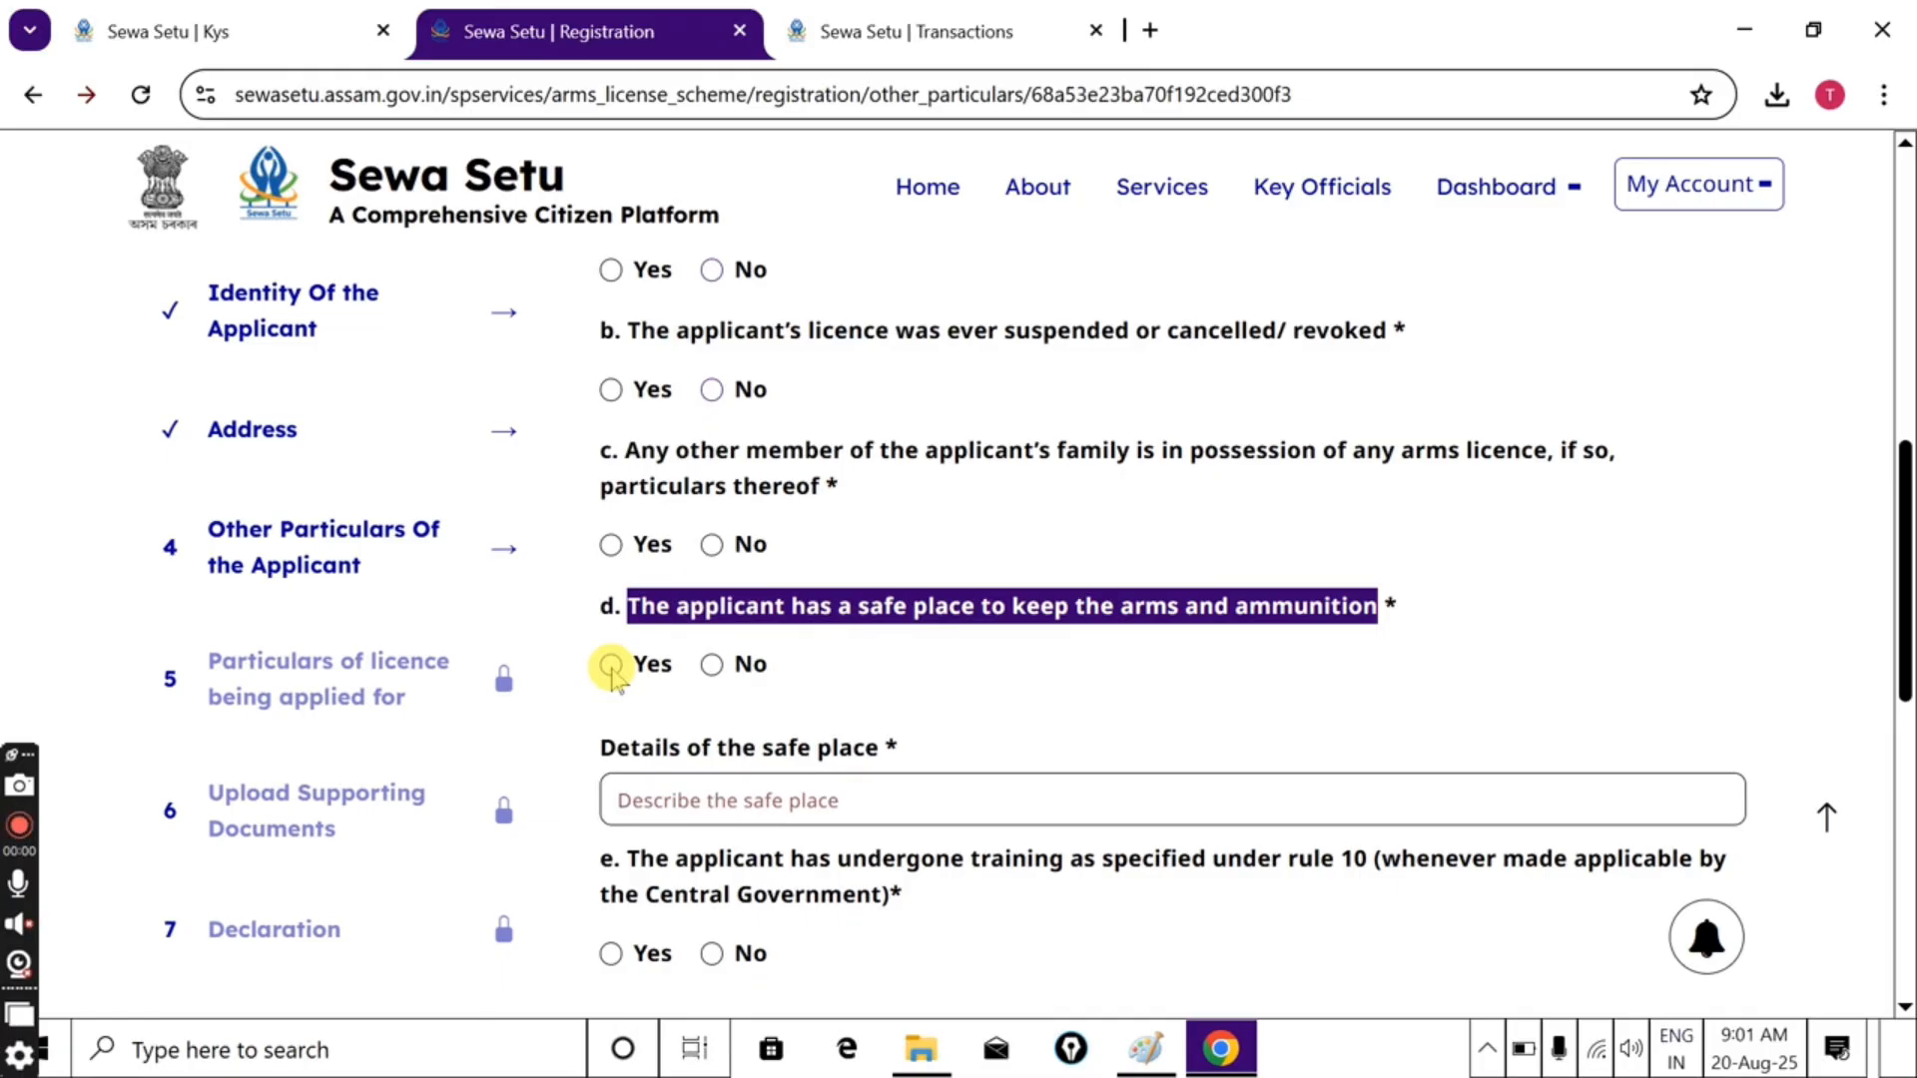
{"action": "left_click", "coordinate": [680, 779]}
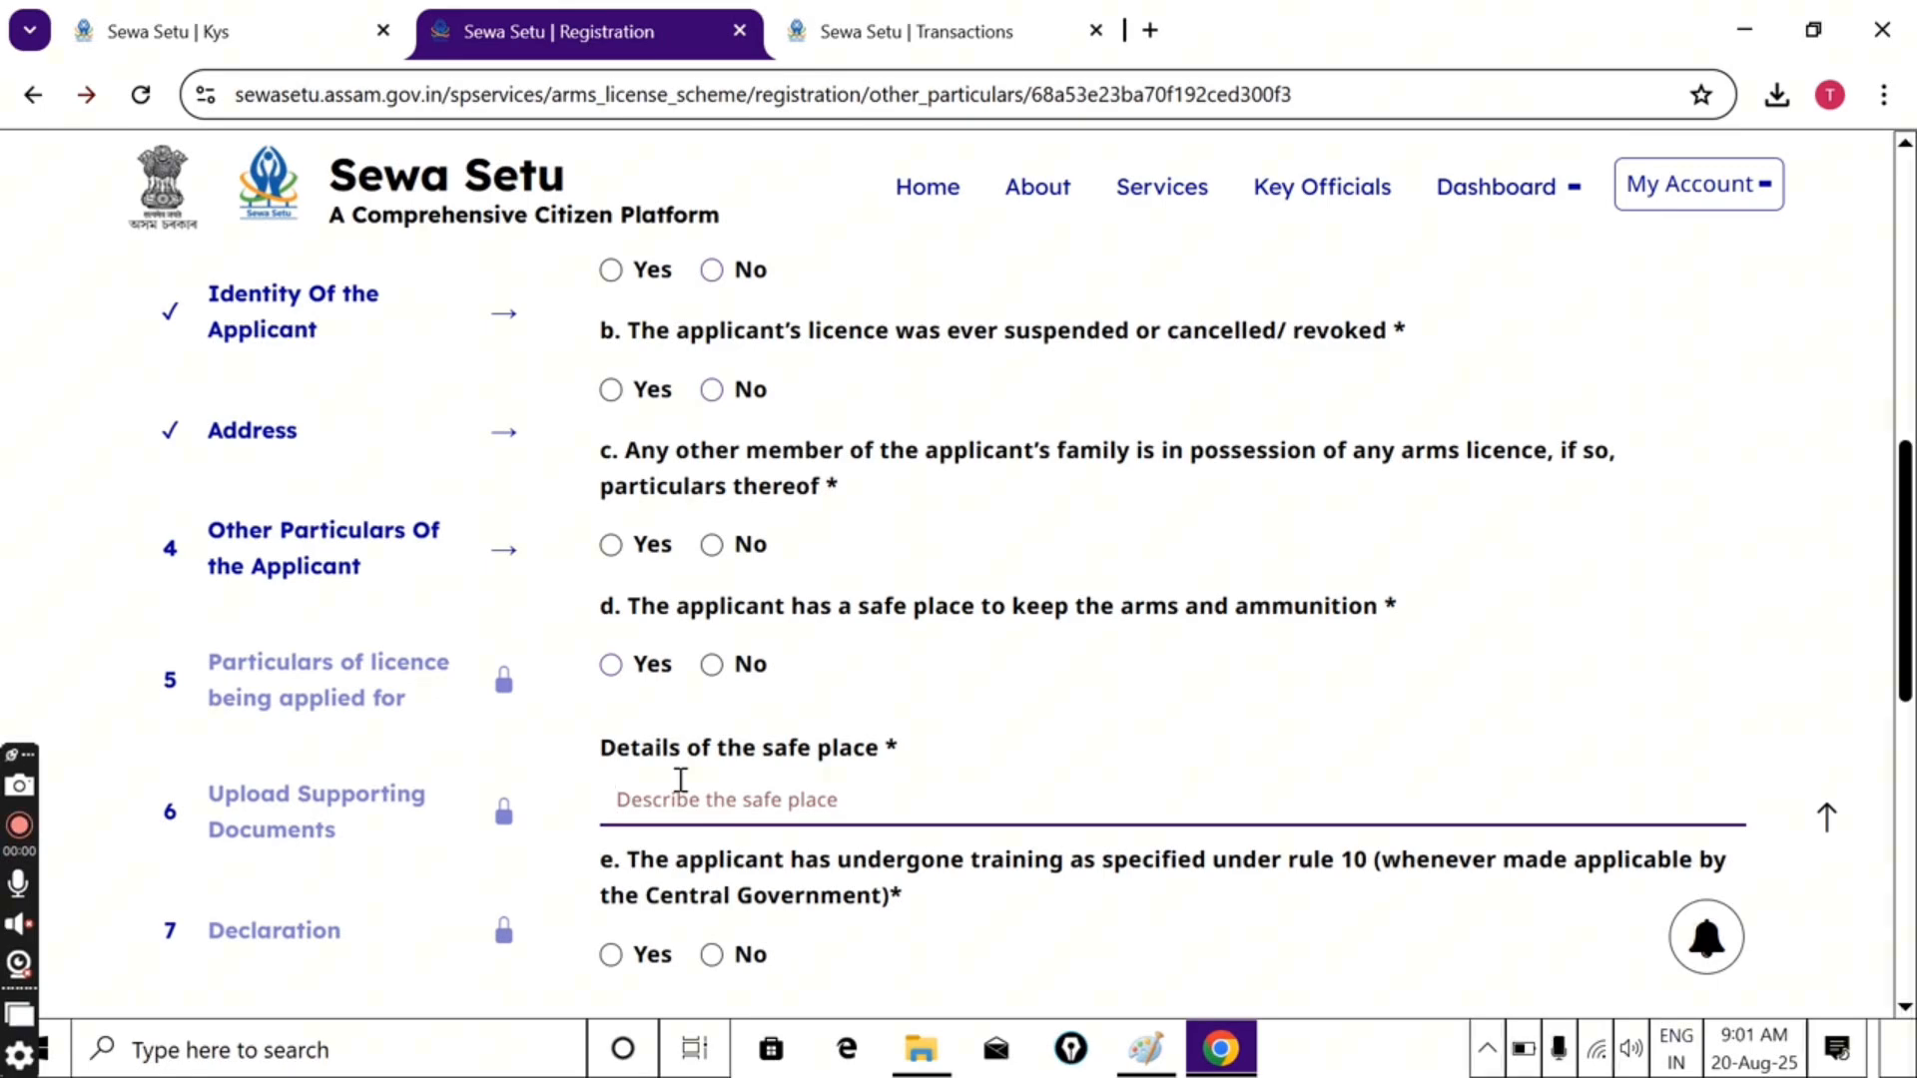
{"action": "scroll", "coordinate": [954, 410], "scroll_direction": "down", "scroll_amount": 3}
{"action": "type", "text": "Iron alm"}
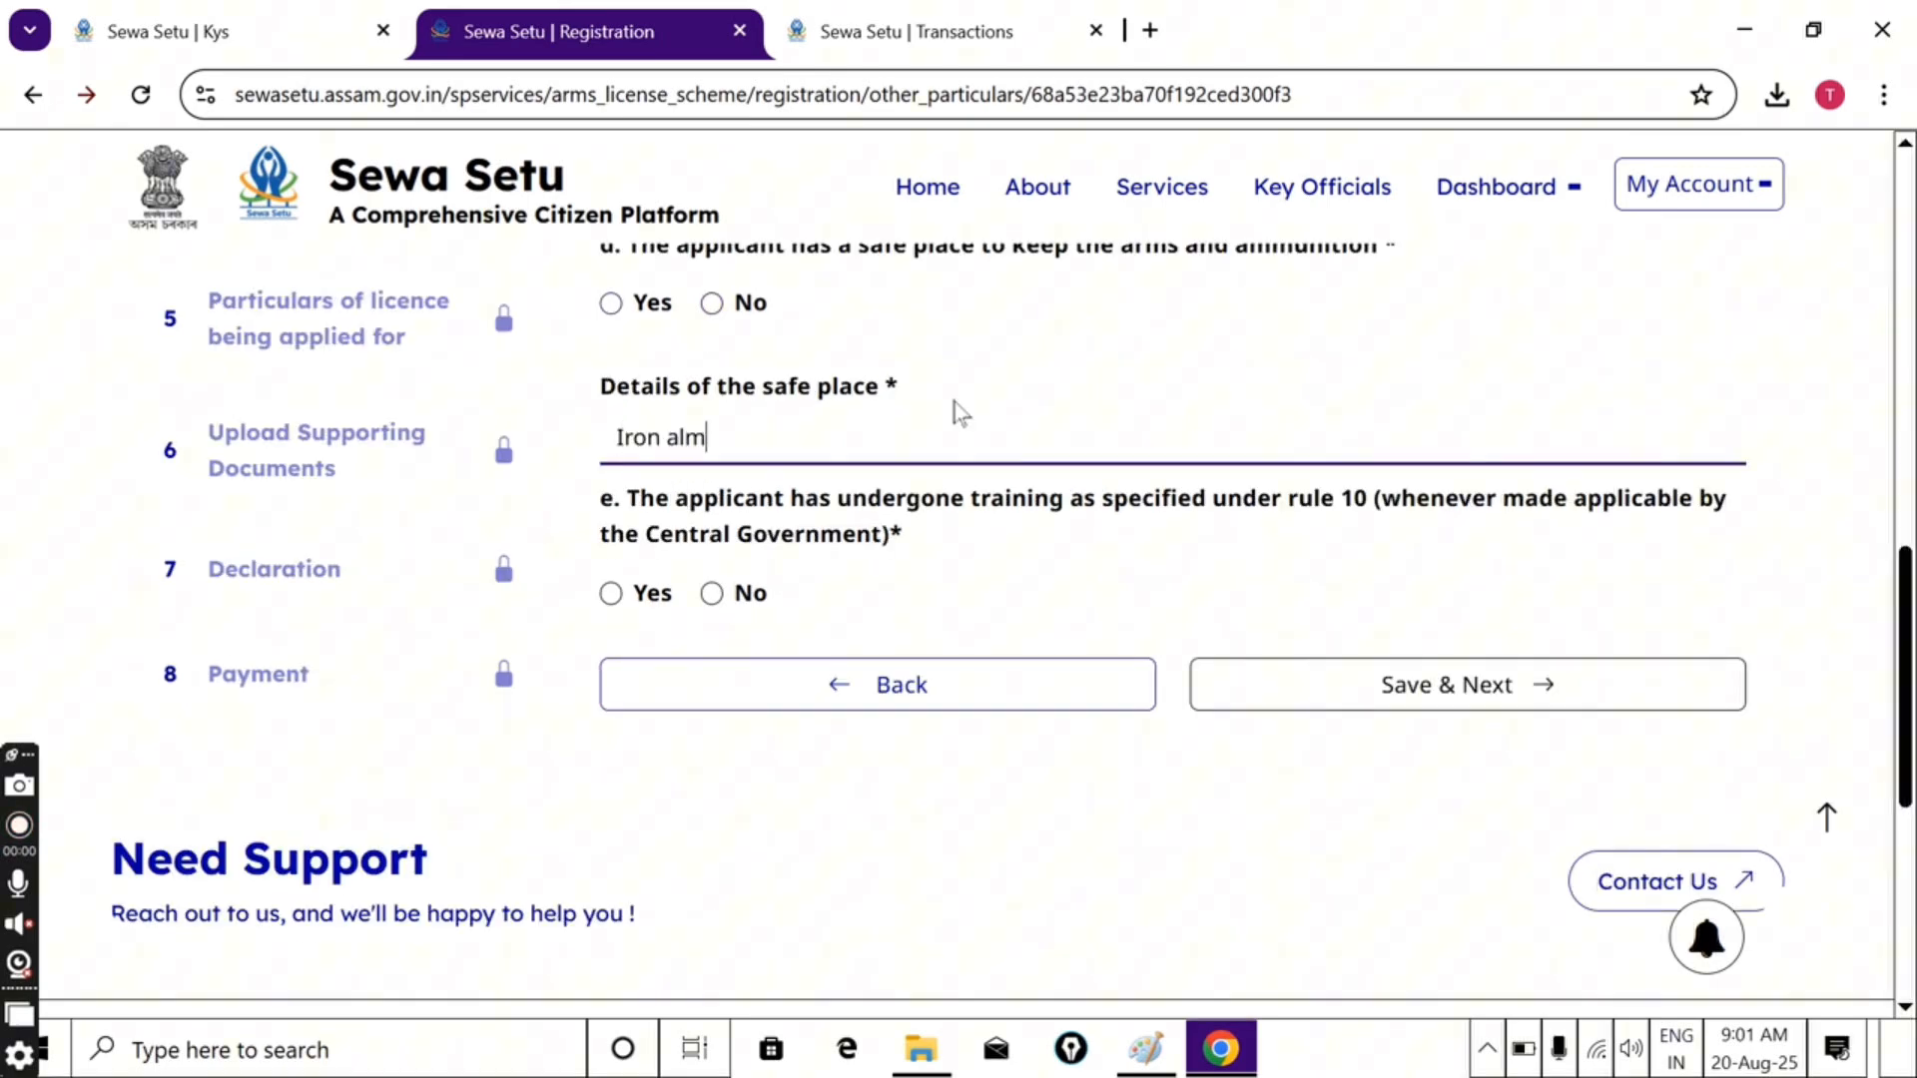
{"action": "type", "text": "irah,"}
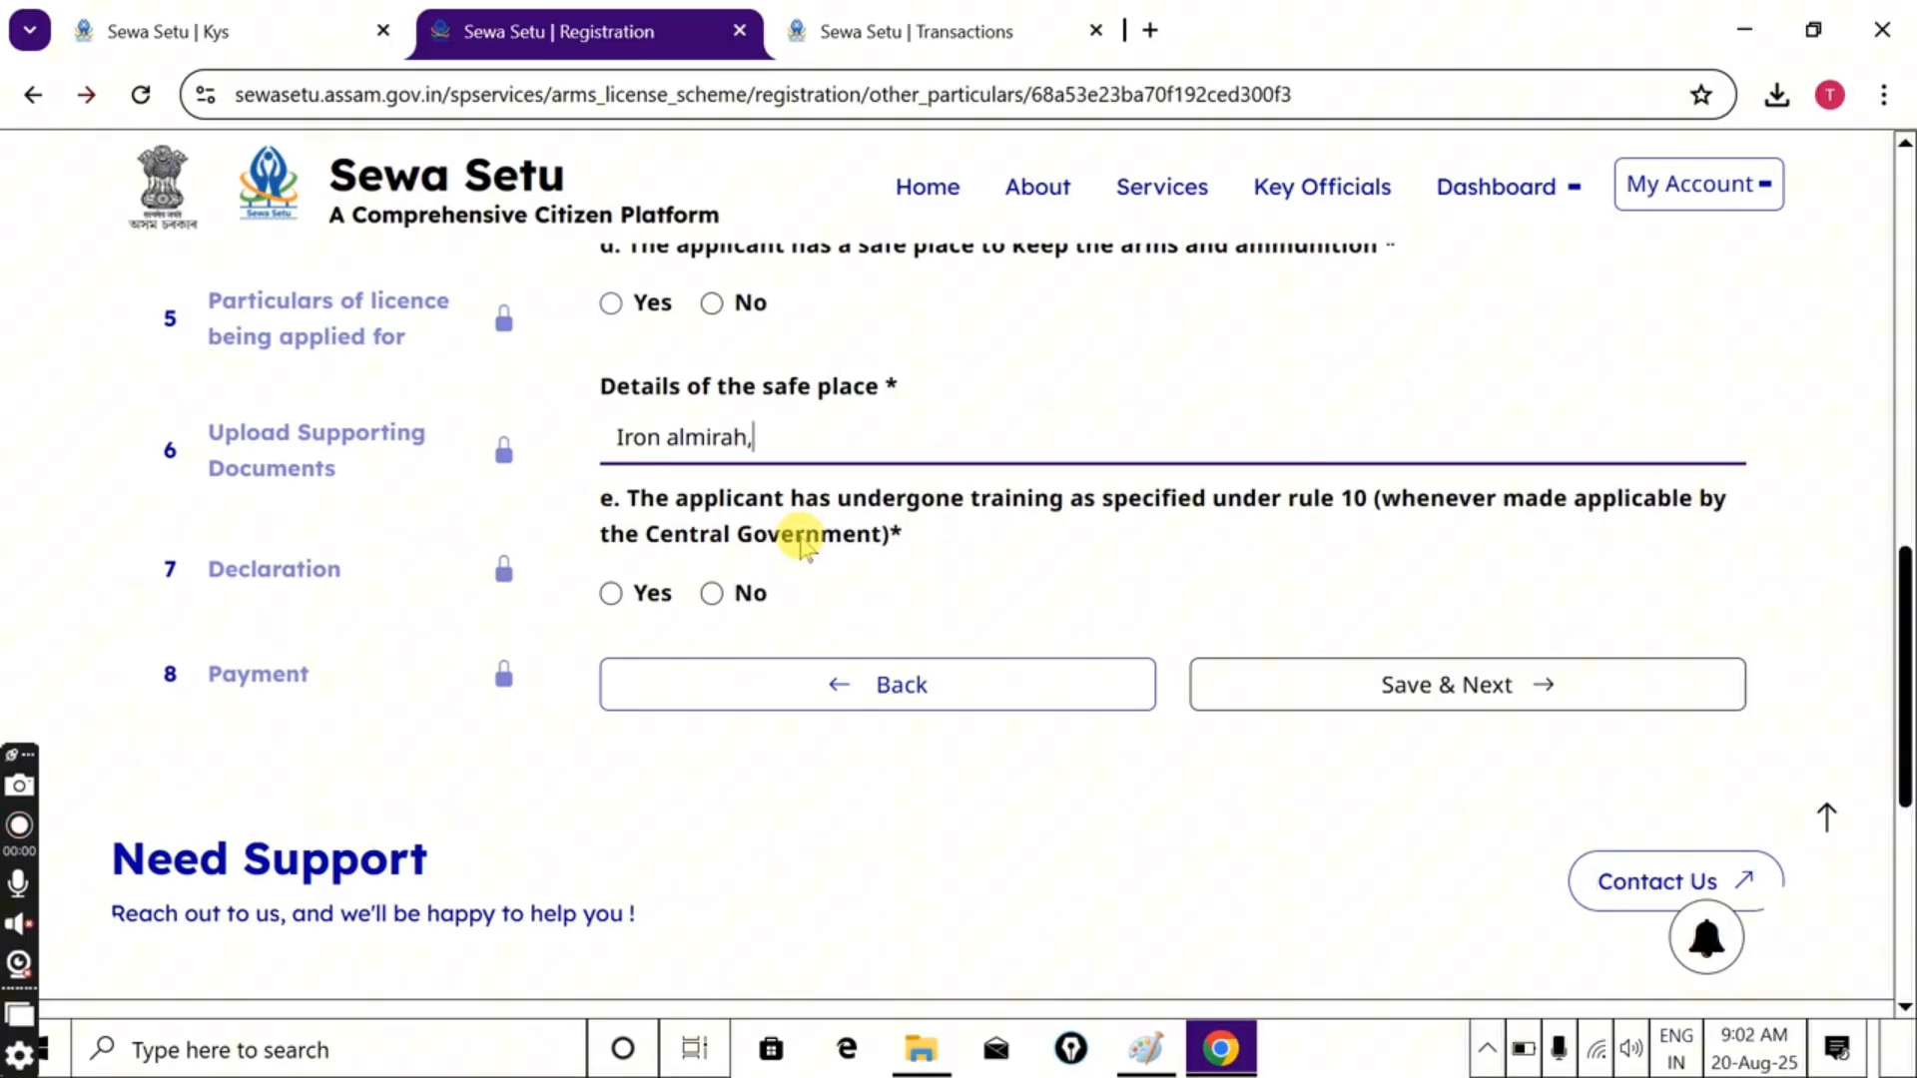
Answer the rule 10 training question and save the other particulars of the applicant to continue
{"action": "left_click", "coordinate": [612, 594]}
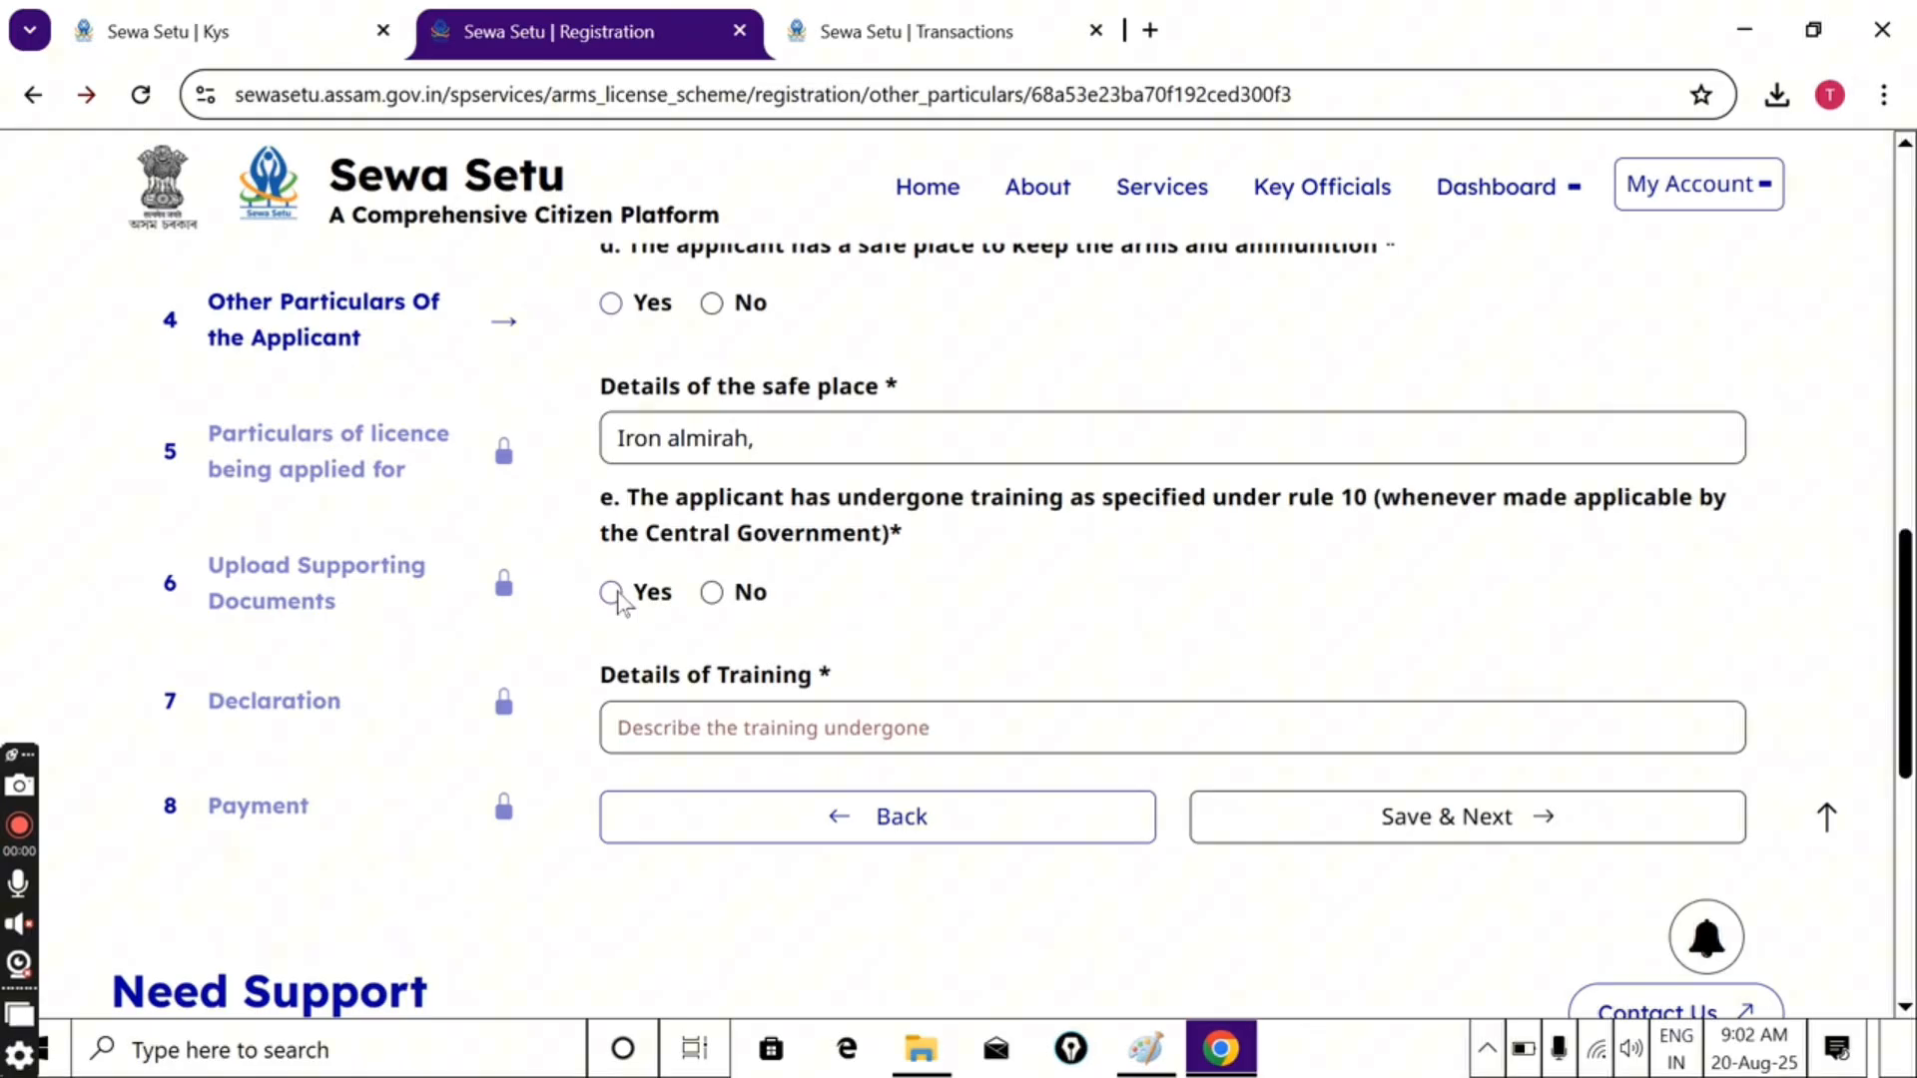
{"action": "left_click", "coordinate": [1323, 687]}
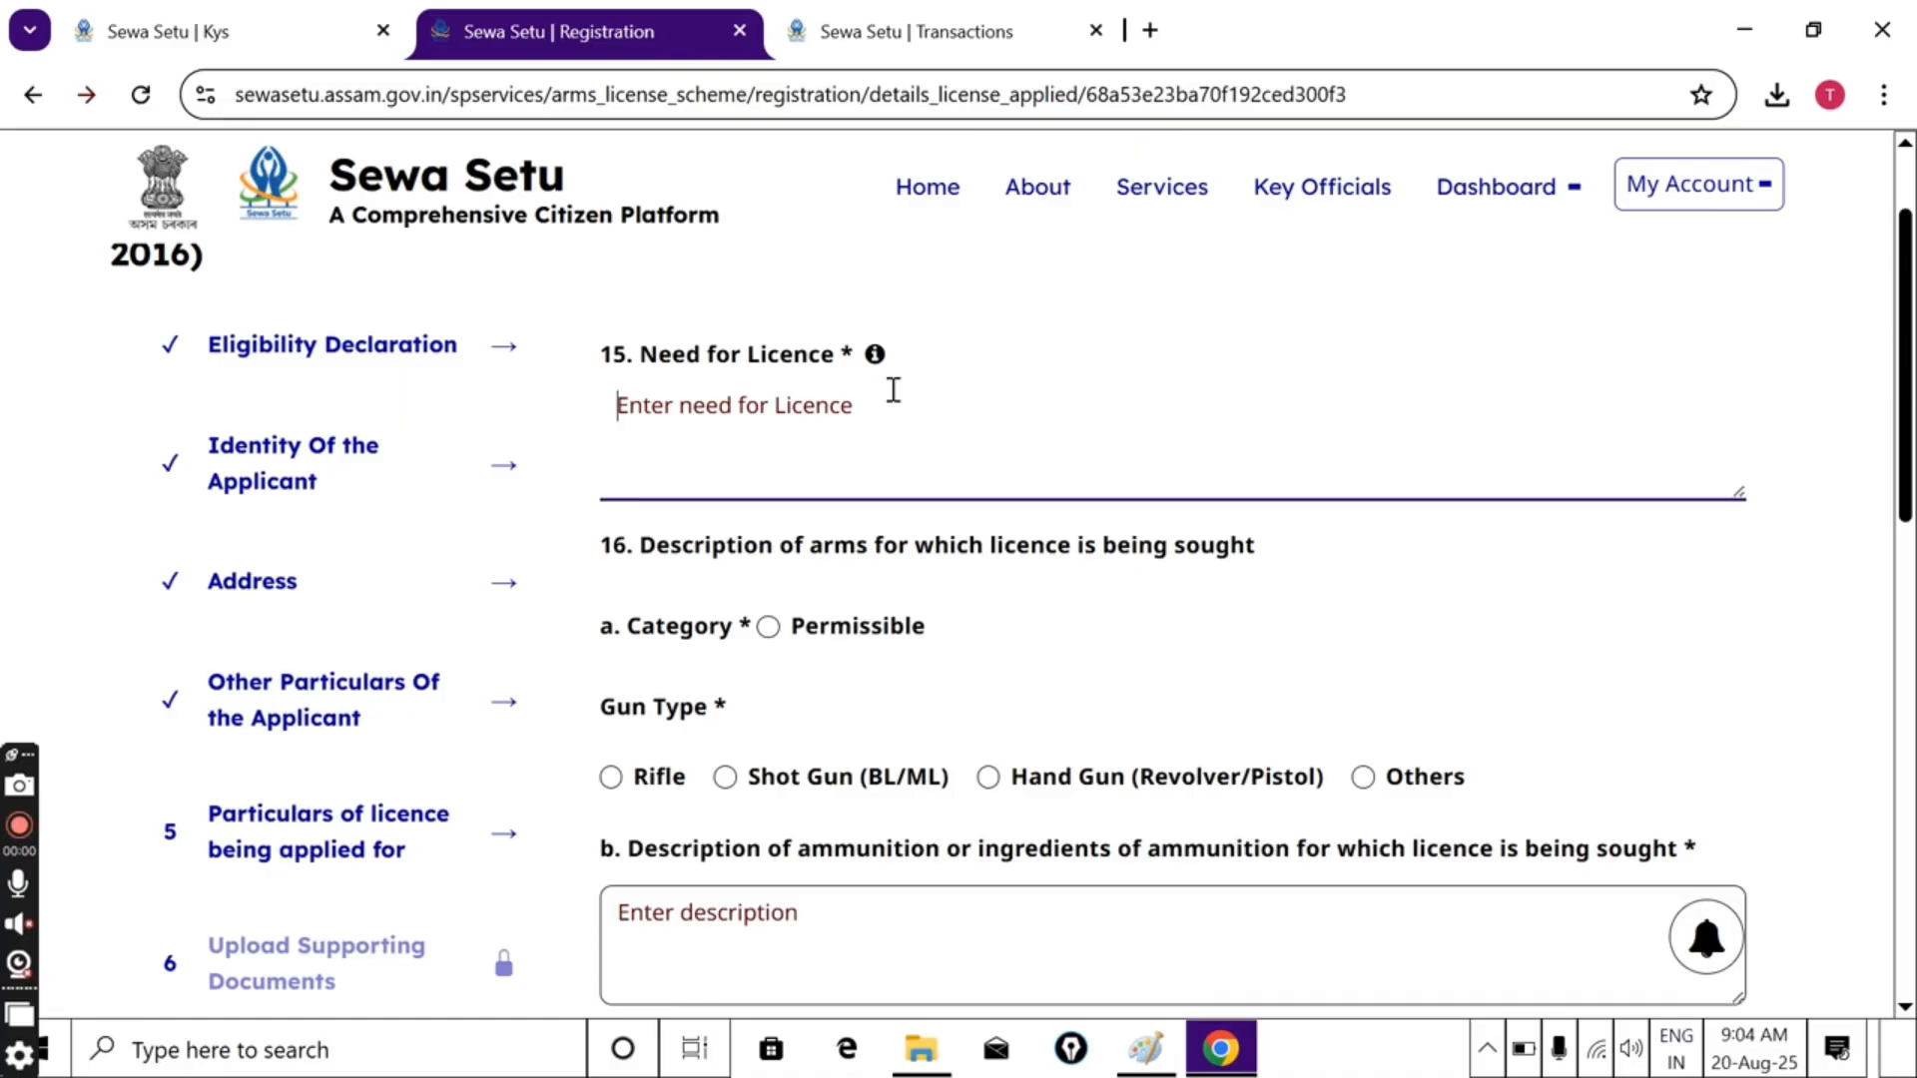
Enter "For Self defense" as the need for the licence
{"action": "type", "text": "For"}
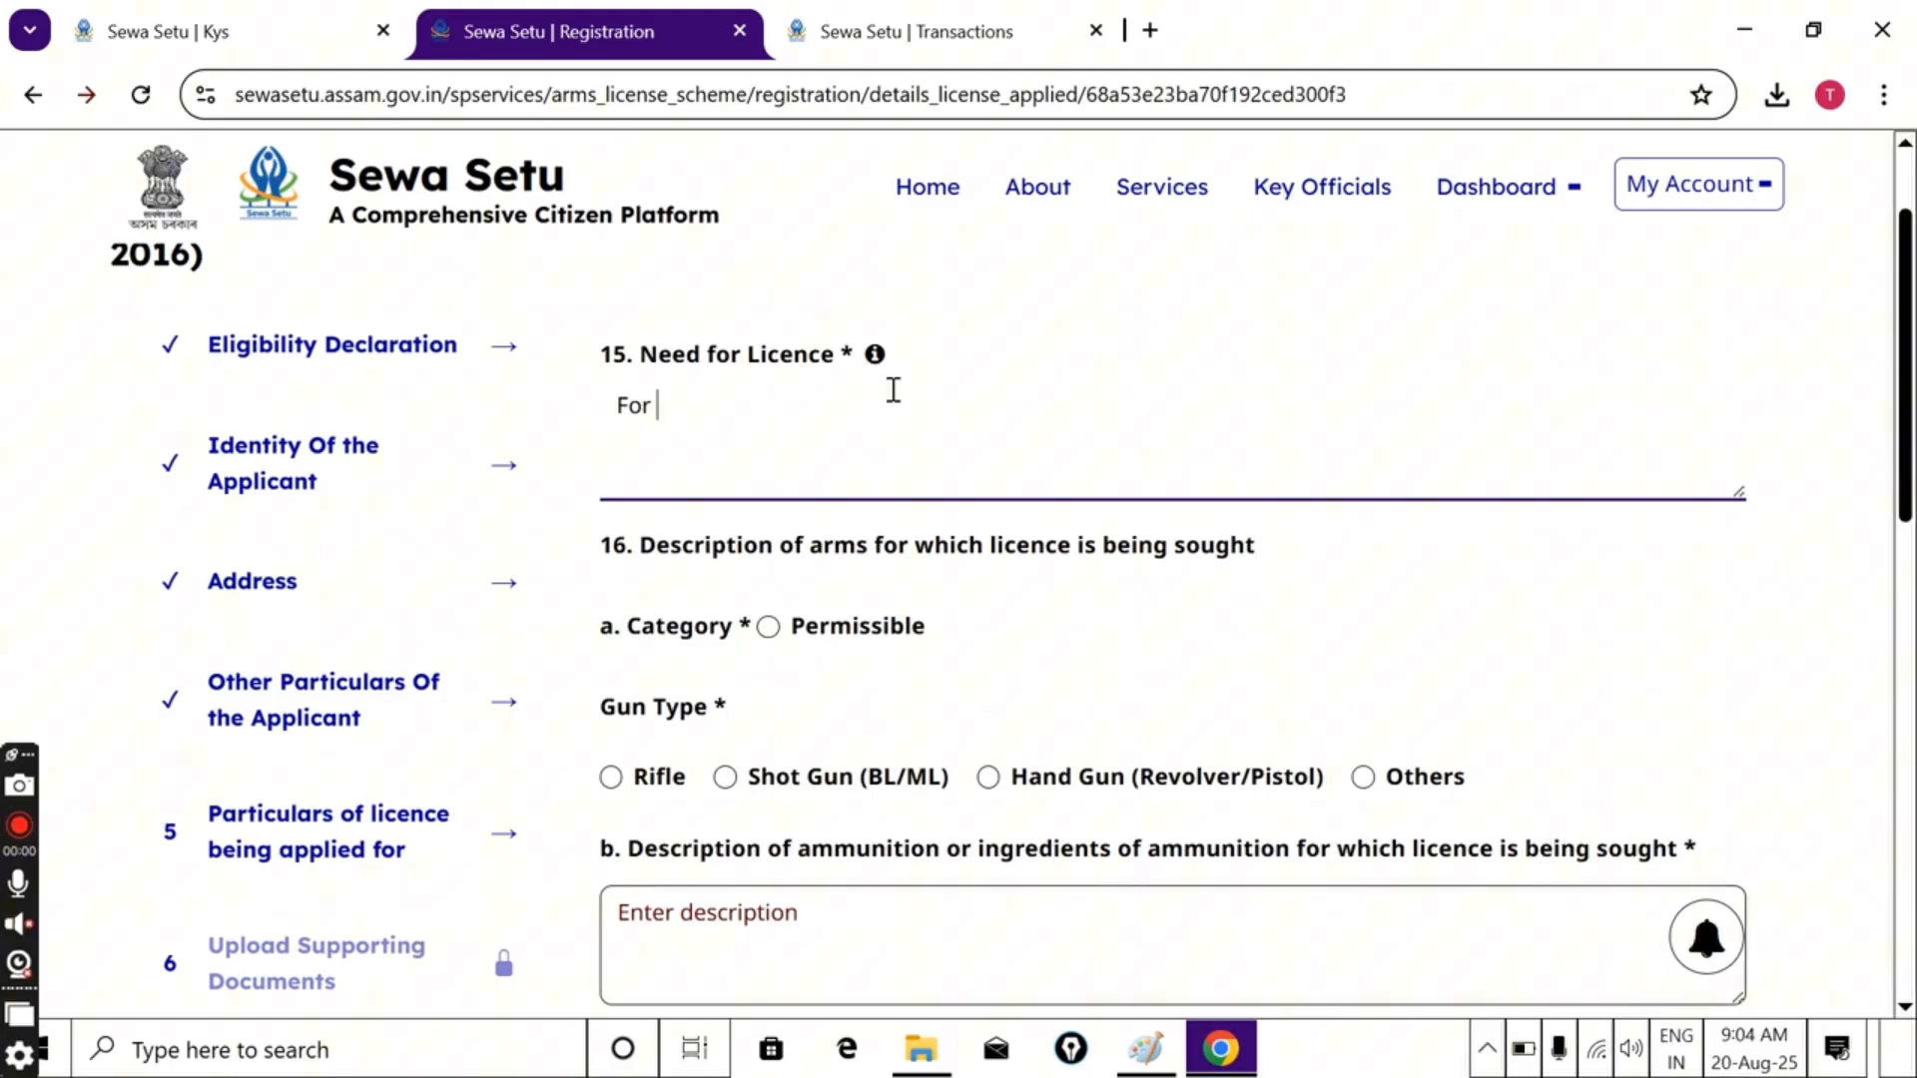
{"action": "type", "text": "self defense"}
{"action": "scroll", "coordinate": [838, 404], "scroll_direction": "down", "scroll_amount": 2}
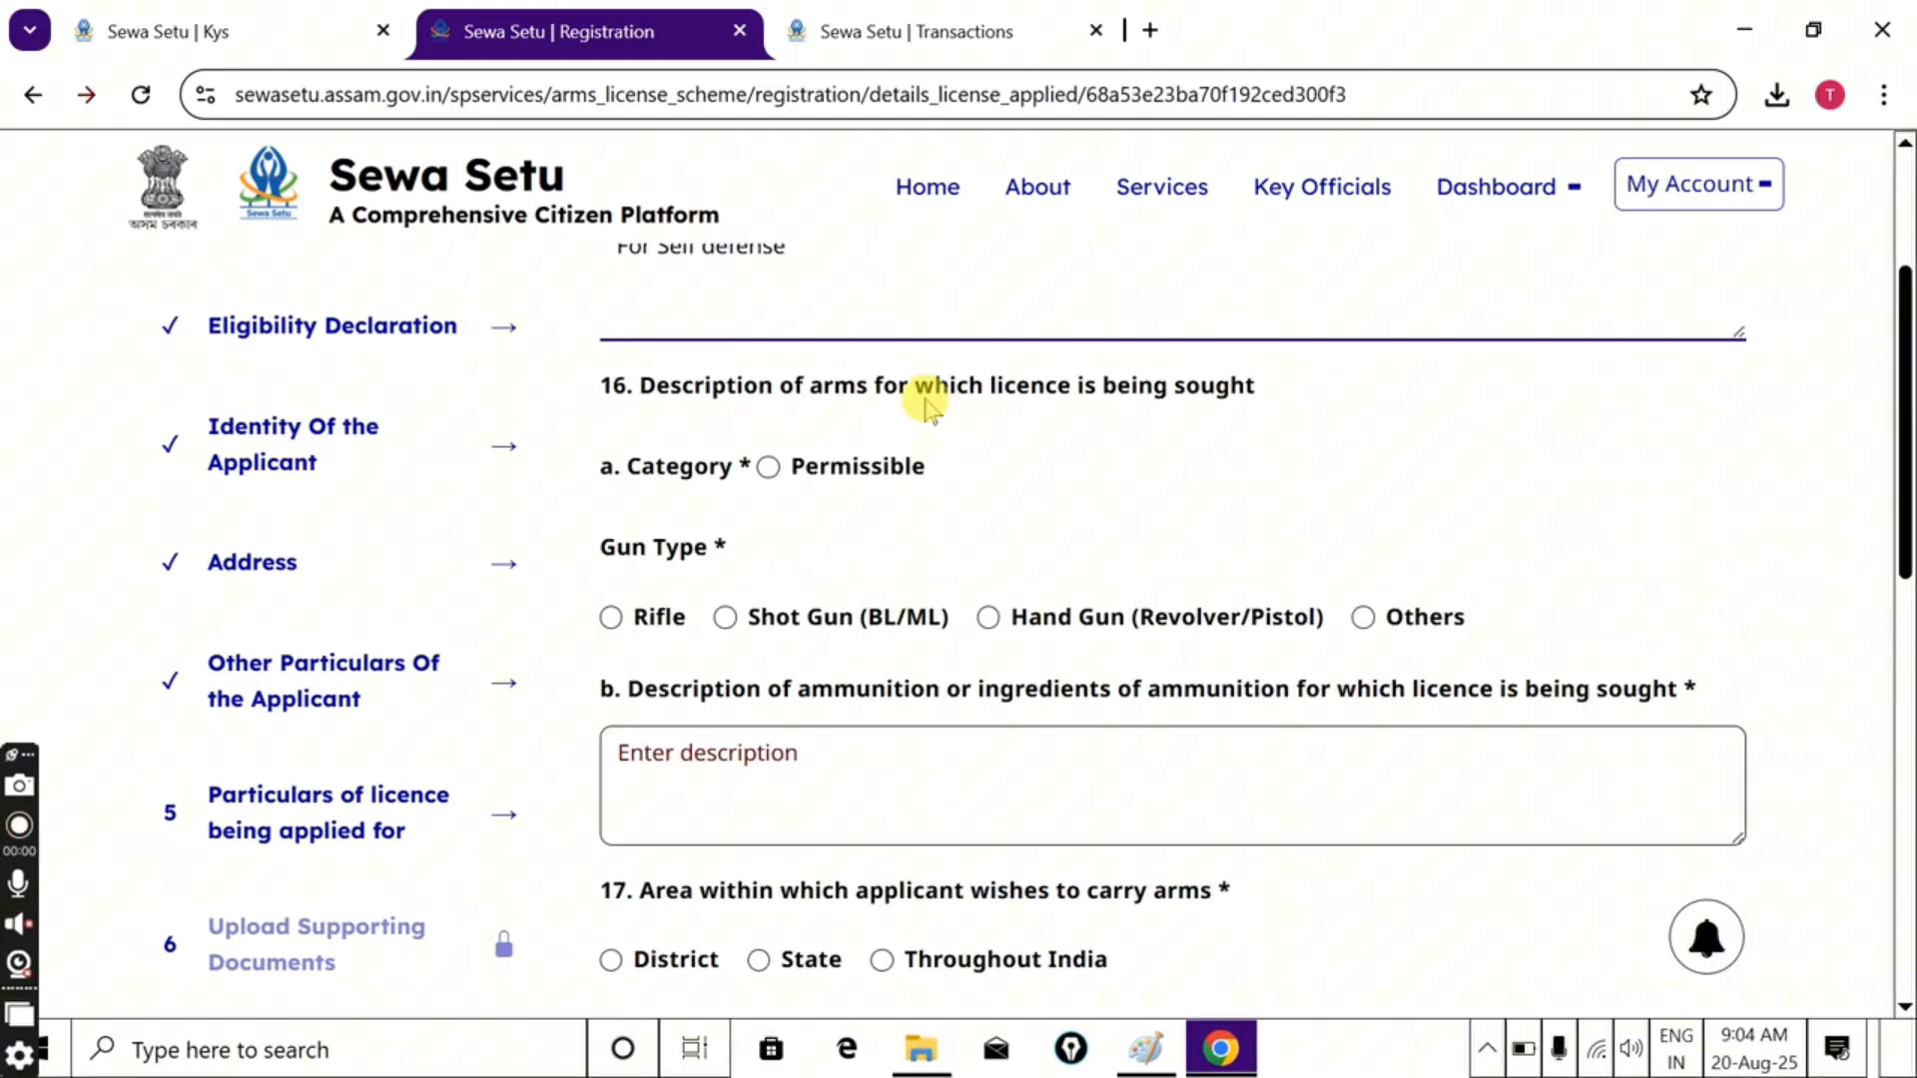
Choose Hand Gun (Revolver/Pistol) as the gun type in the description of arms being sought
{"action": "left_click_drag", "start_coordinate": [1283, 377], "coordinate": [604, 428]}
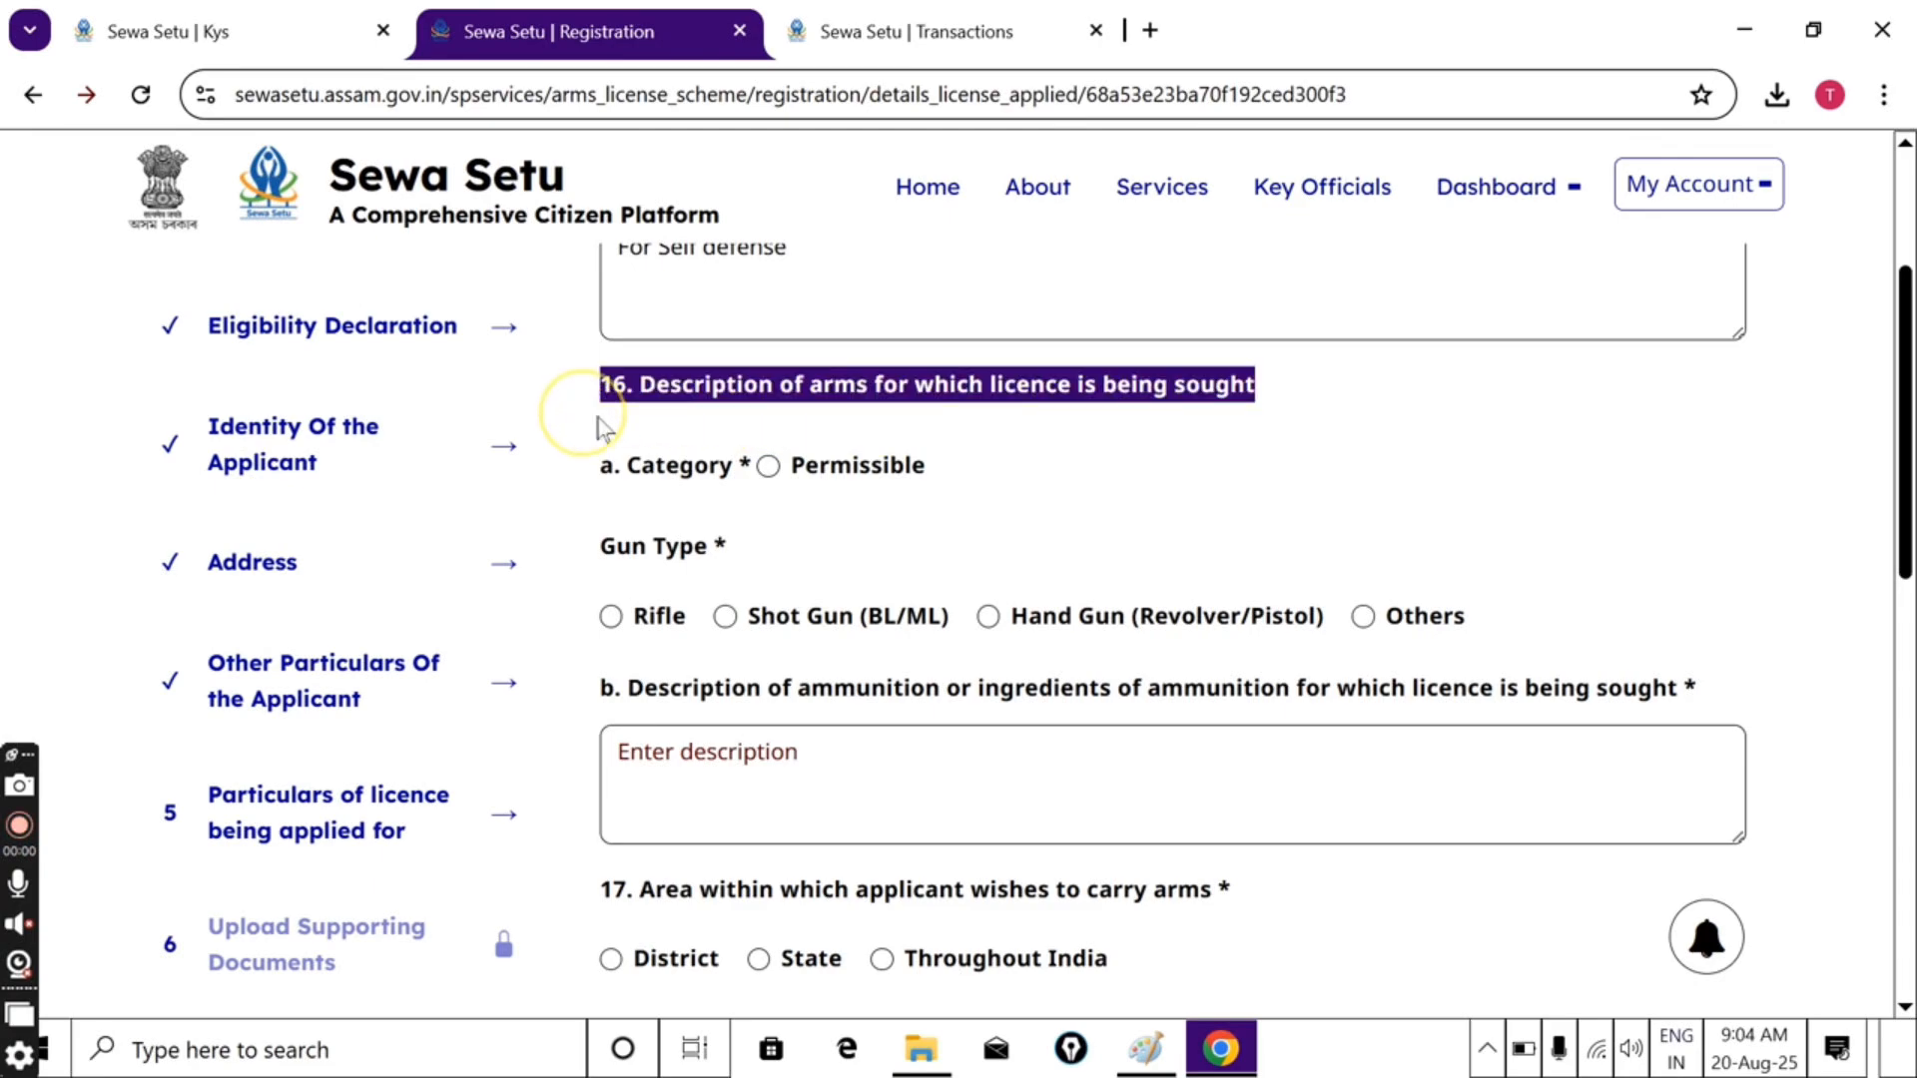
{"action": "left_click", "coordinate": [779, 504]}
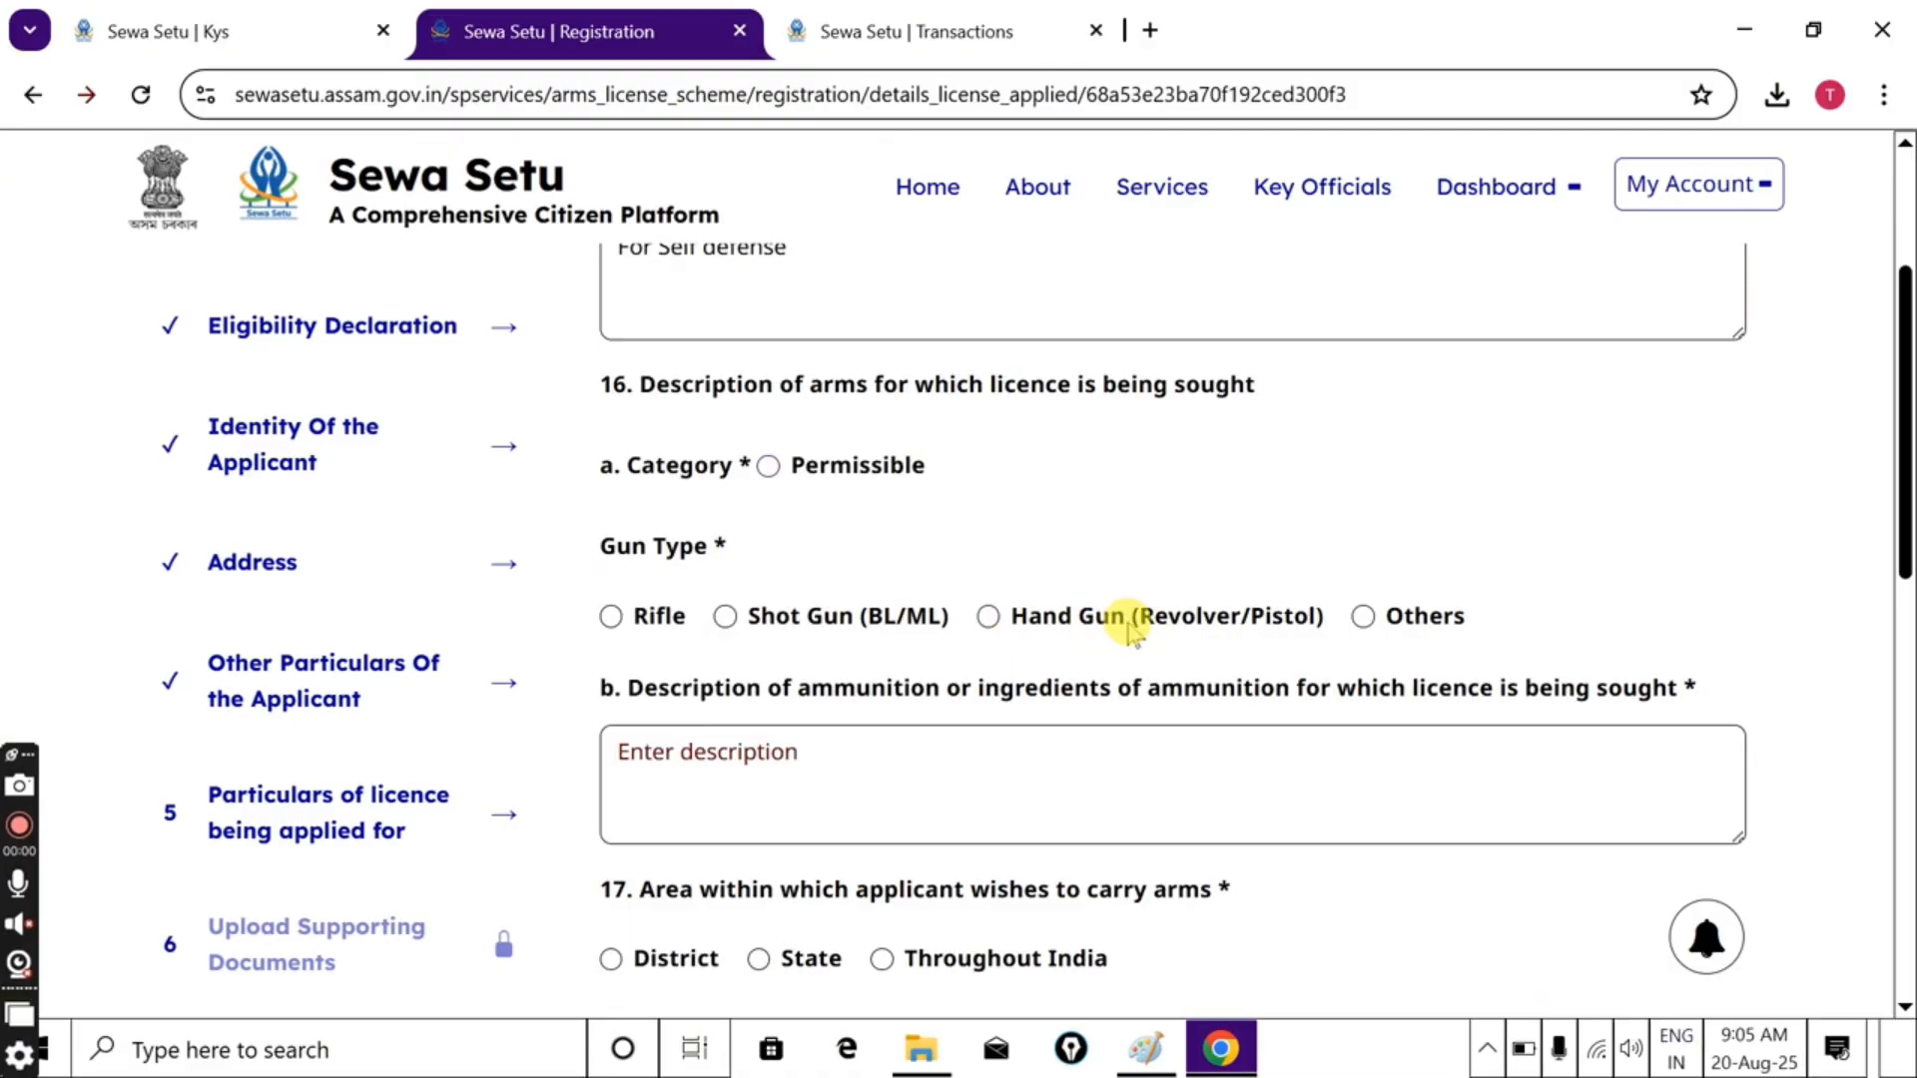
{"action": "left_click", "coordinate": [1289, 618]}
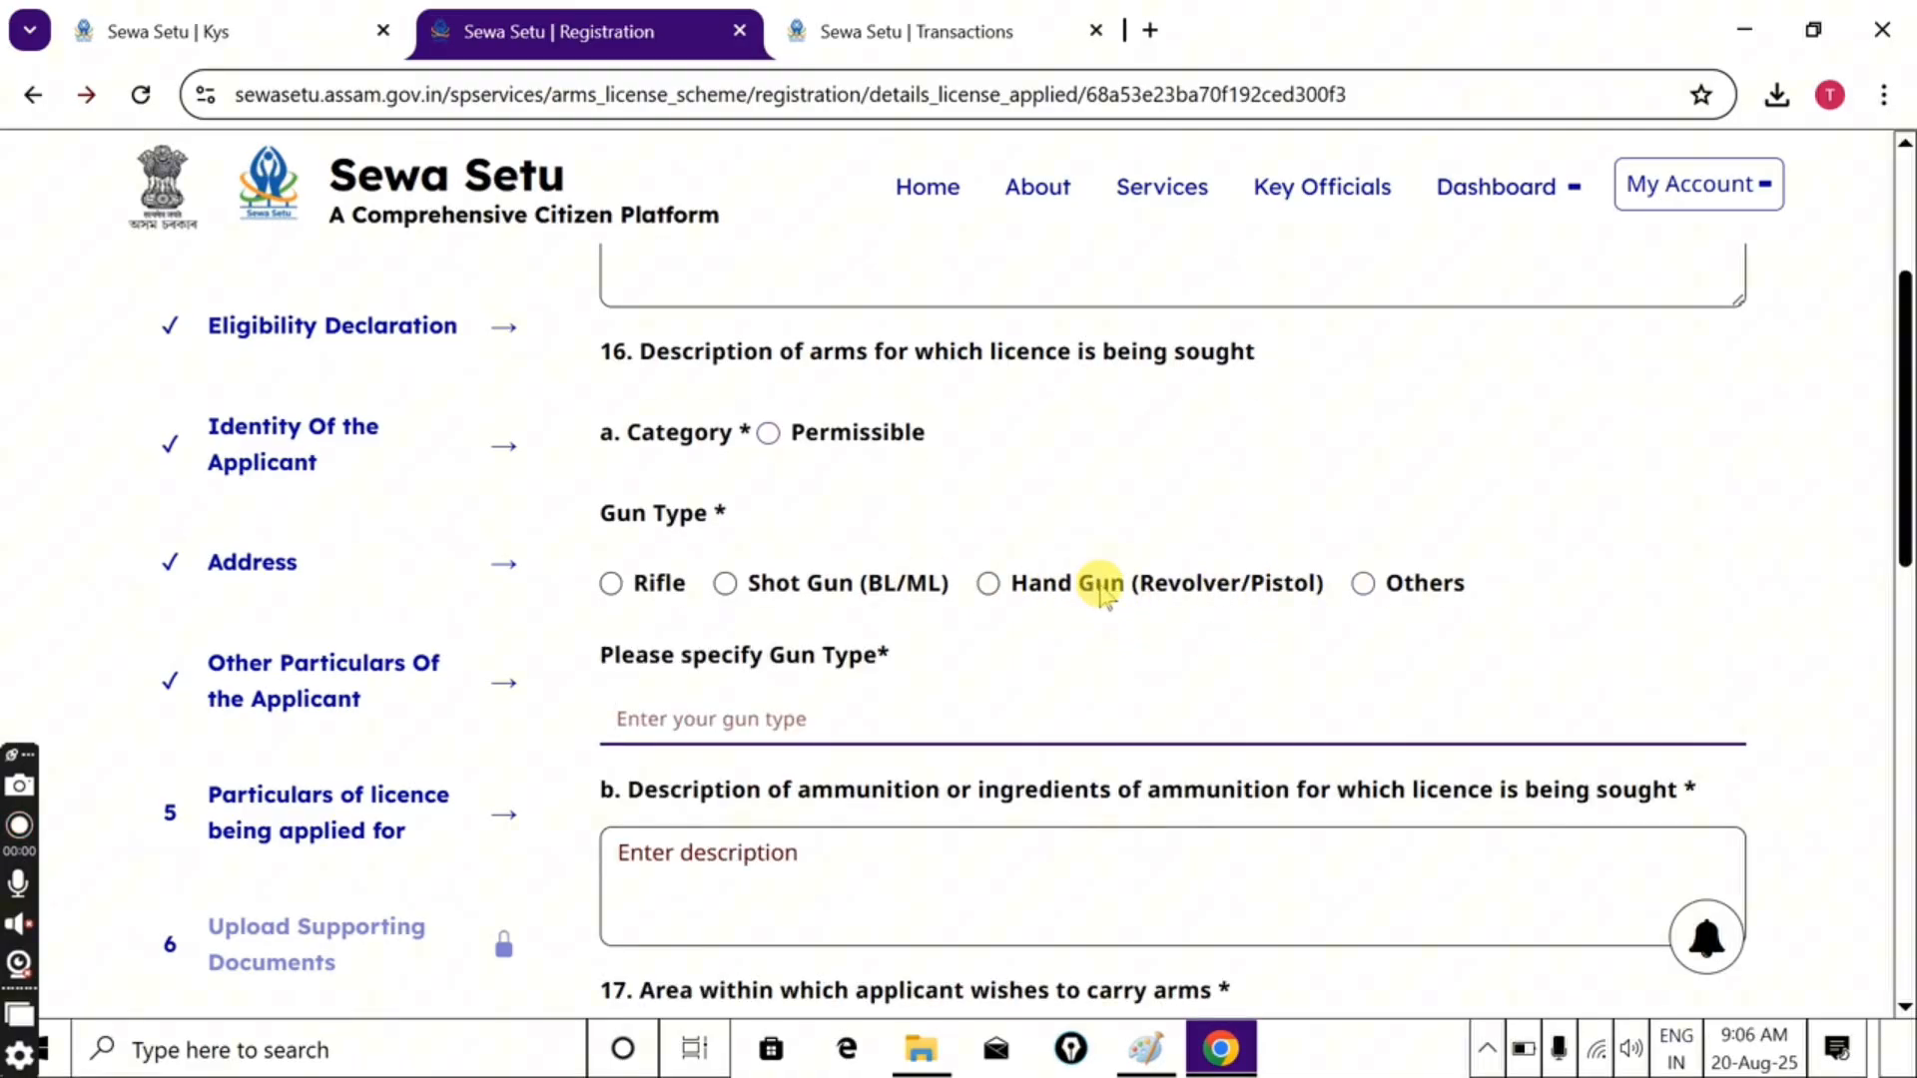
{"action": "left_click", "coordinate": [984, 587]}
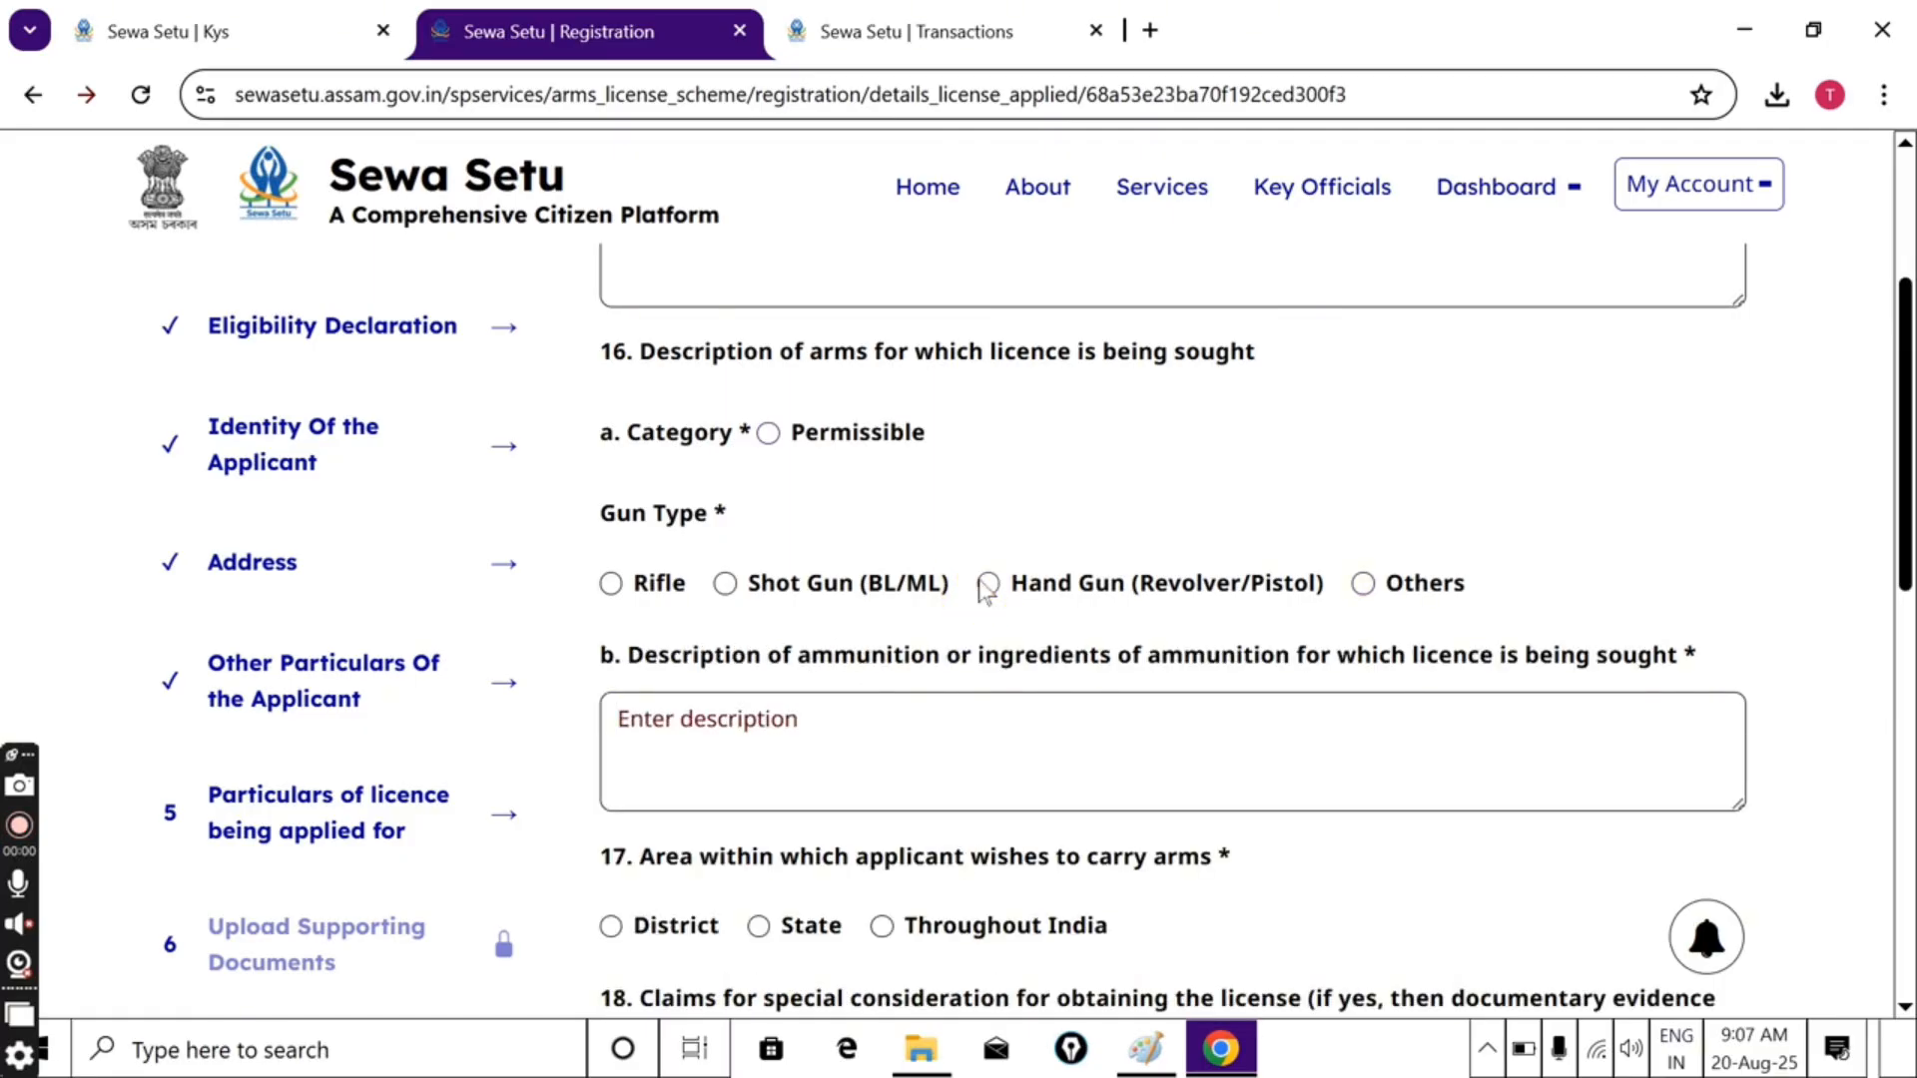
Describe the ammunition being sought as "Self Defense" and save the particulars of the licence to continue
{"action": "left_click", "coordinate": [814, 719]}
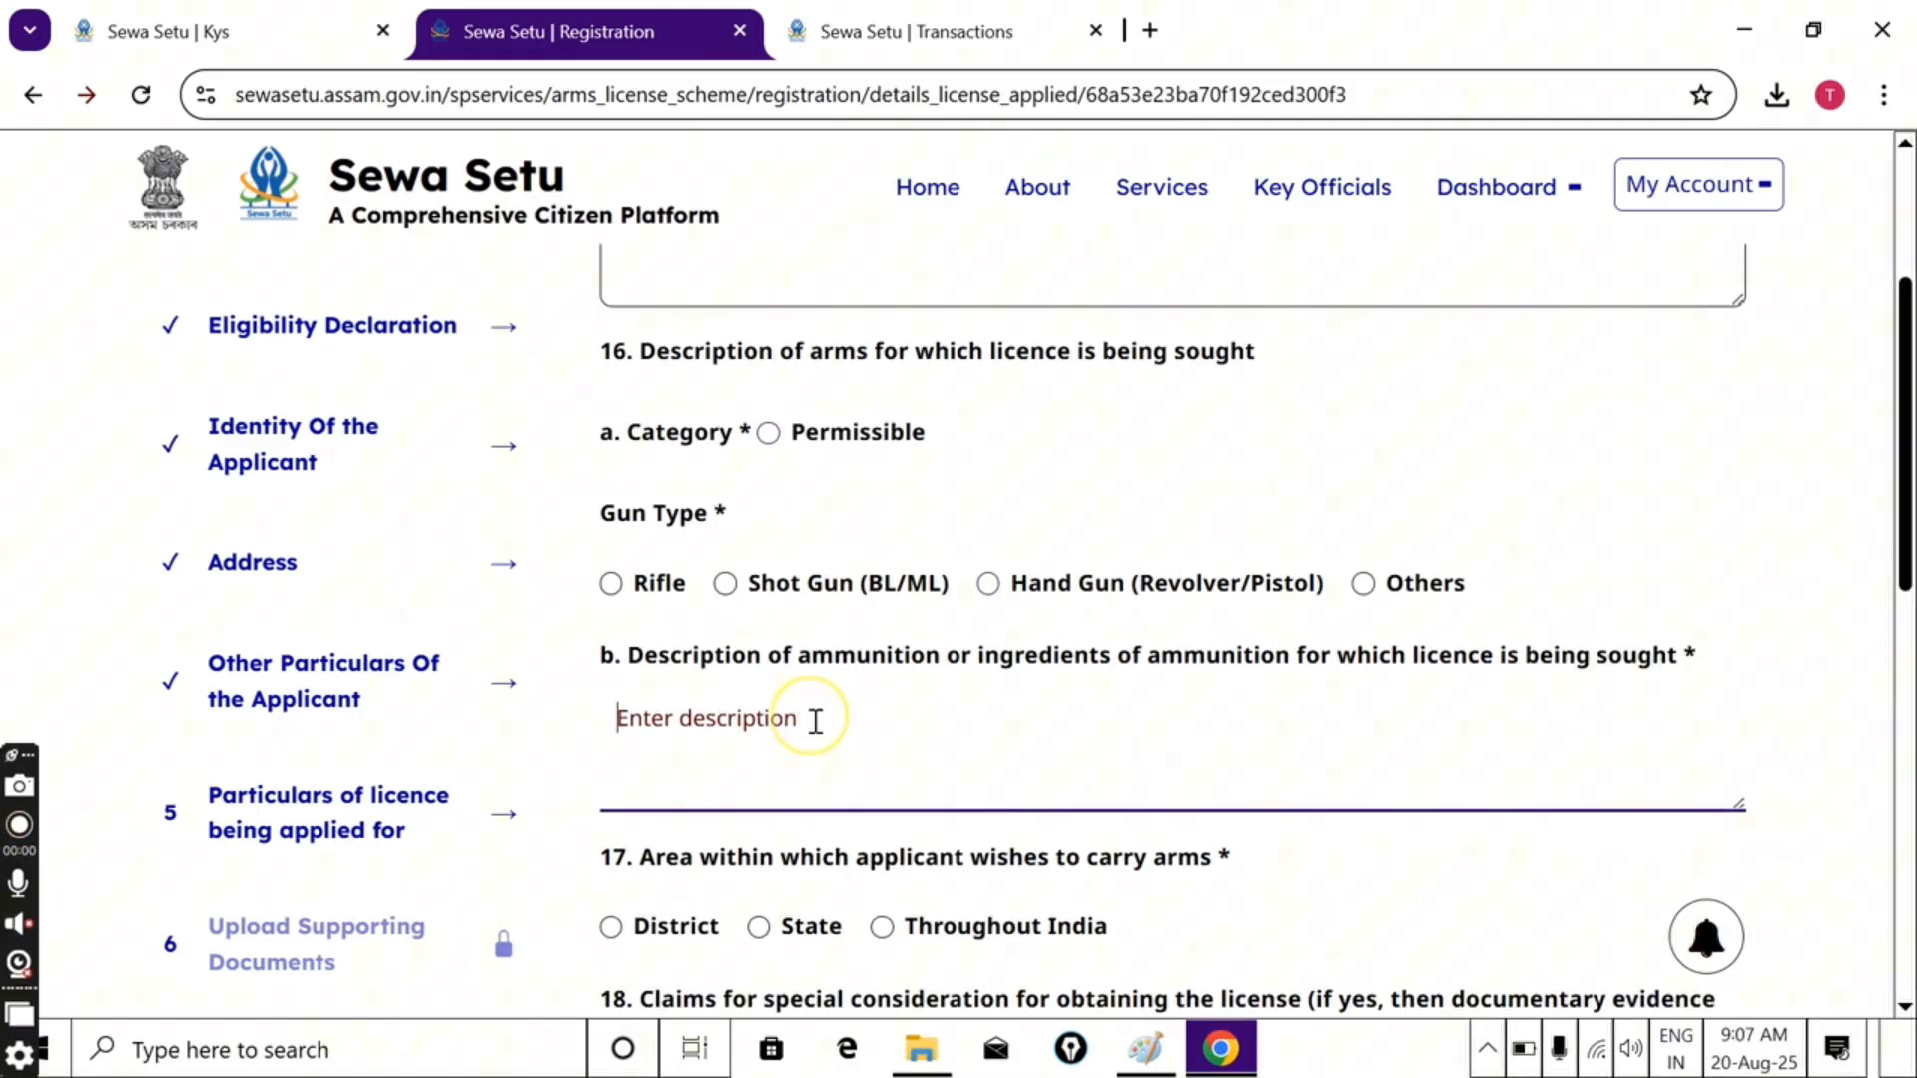
{"action": "type", "text": "S"}
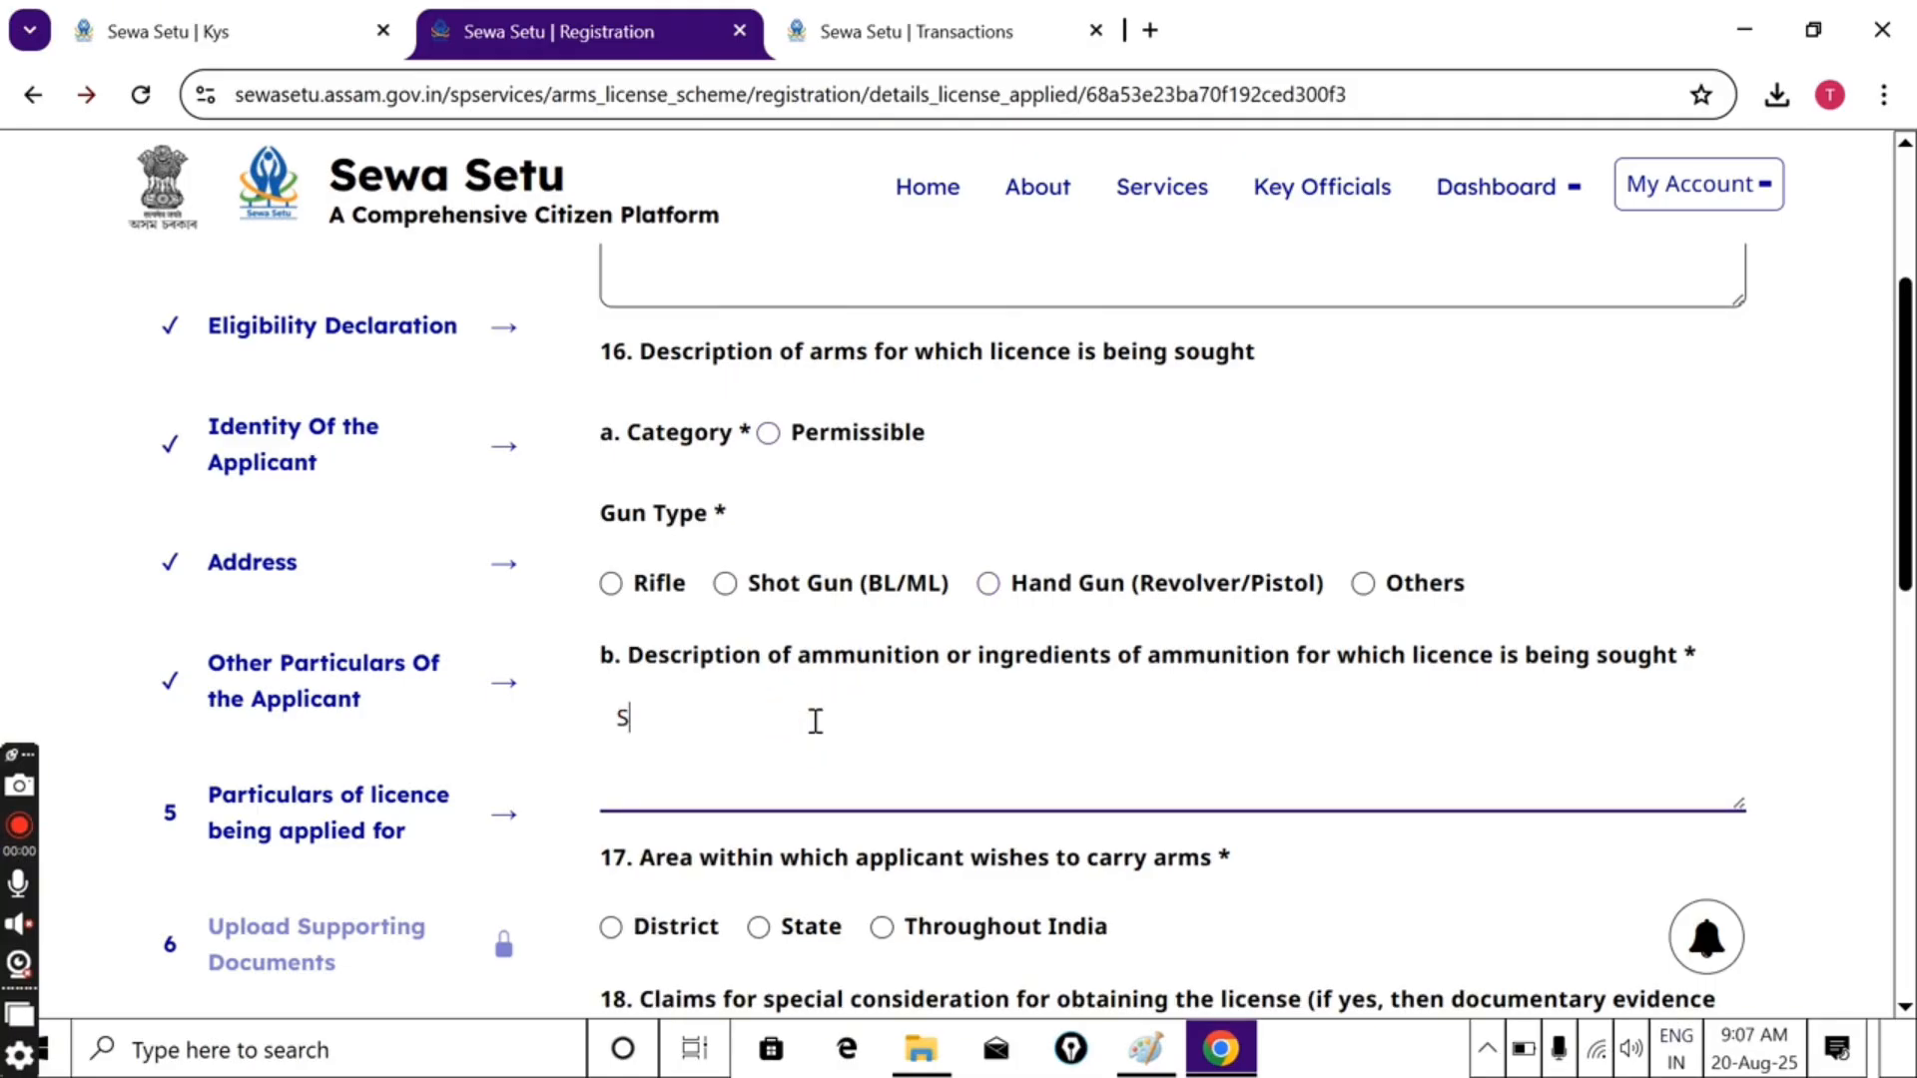
{"action": "type", "text": "elf Defense"}
{"action": "scroll", "coordinate": [789, 659], "scroll_direction": "down", "scroll_amount": 3}
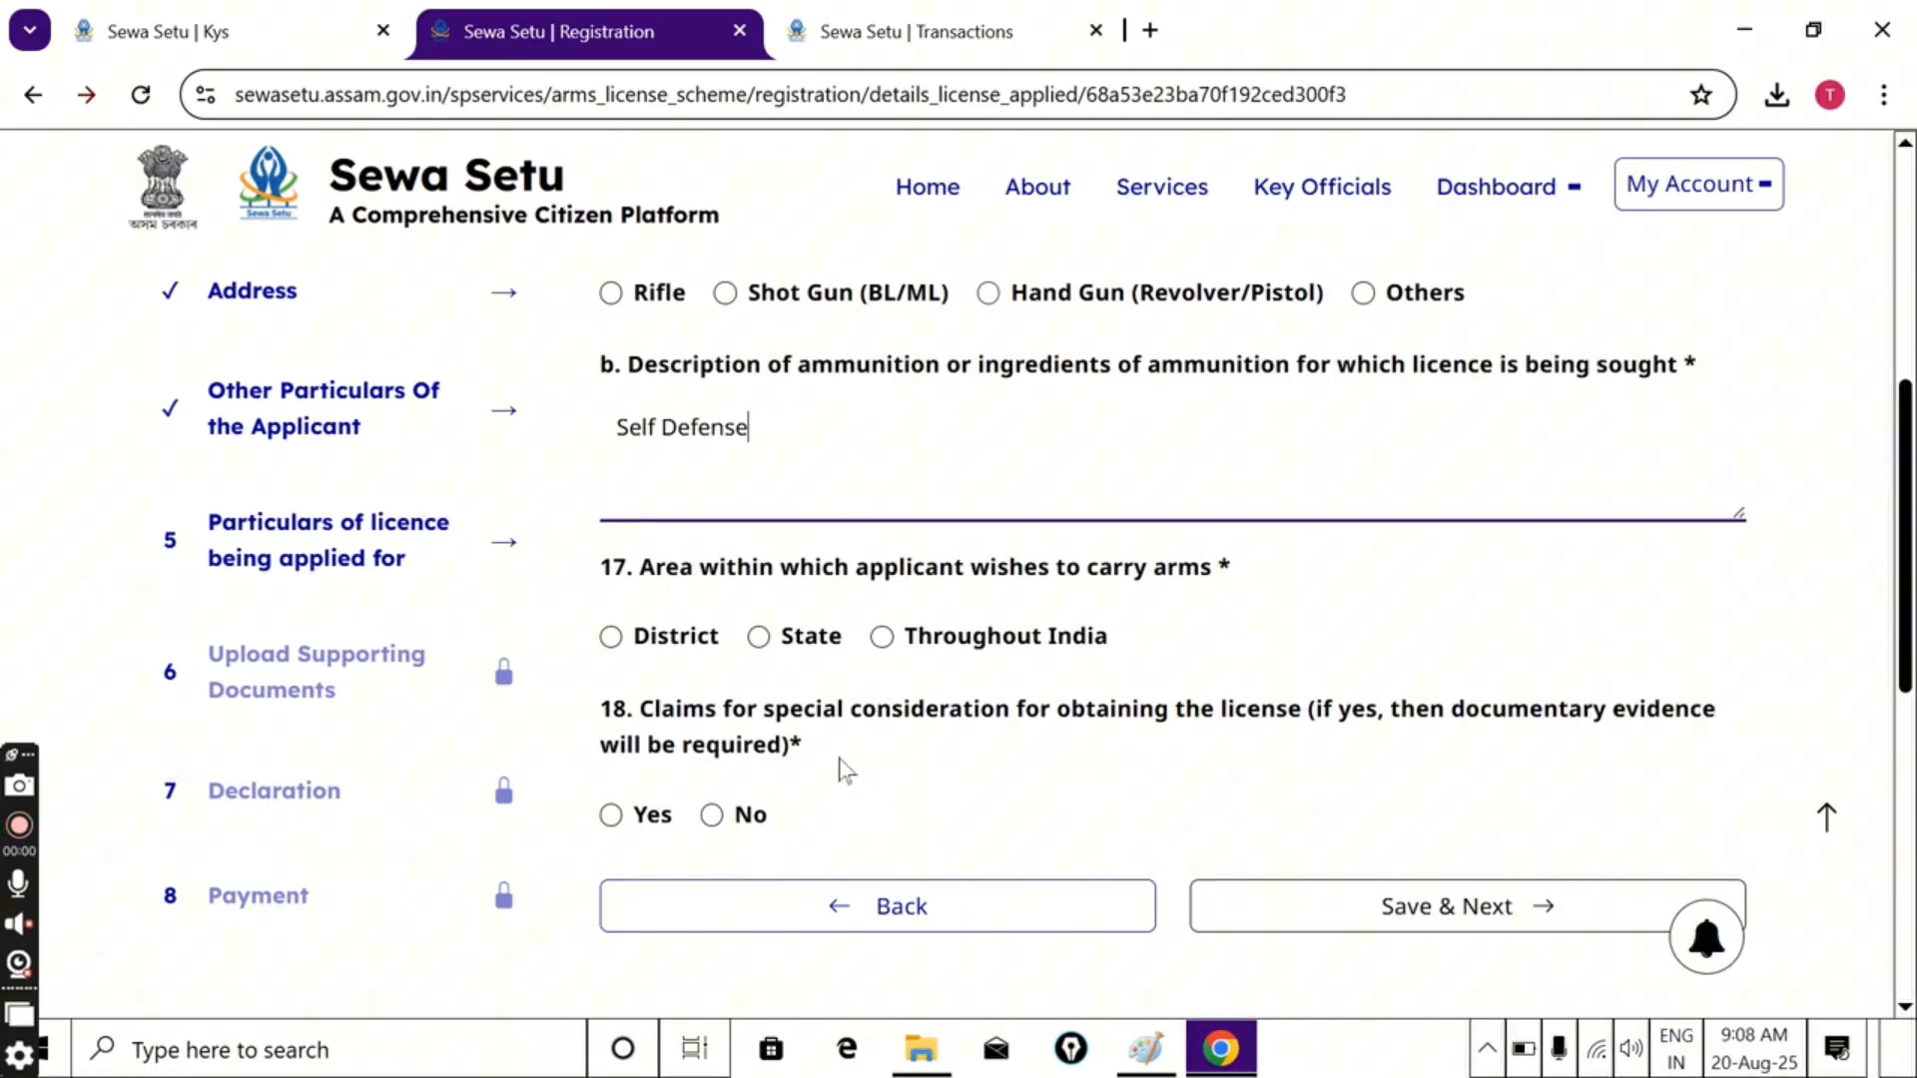
{"action": "left_click", "coordinate": [1554, 865]}
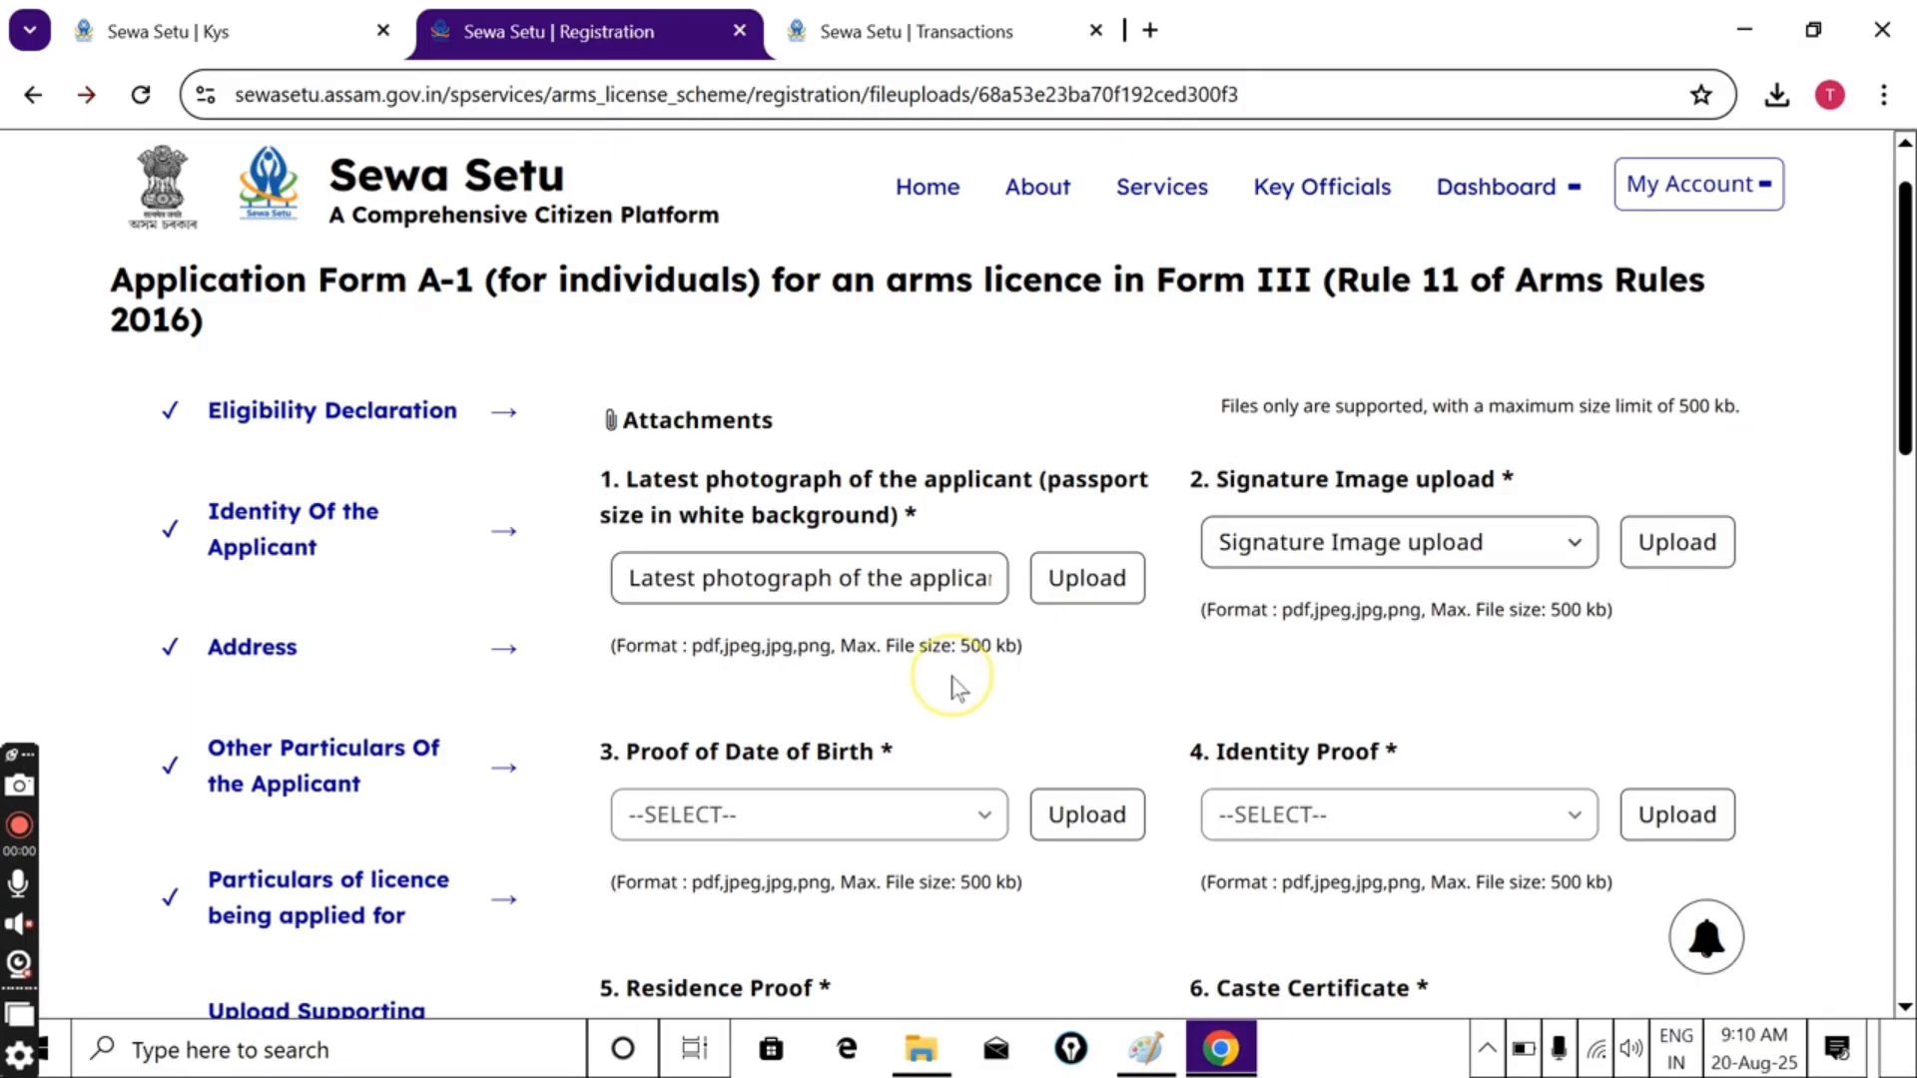
Review the attachment requirements, including accepted date-of-birth and residence proofs, the Form S-1 training certificate and the Form S-3 medical certificates
{"action": "left_click_drag", "start_coordinate": [1904, 320], "coordinate": [1905, 377]}
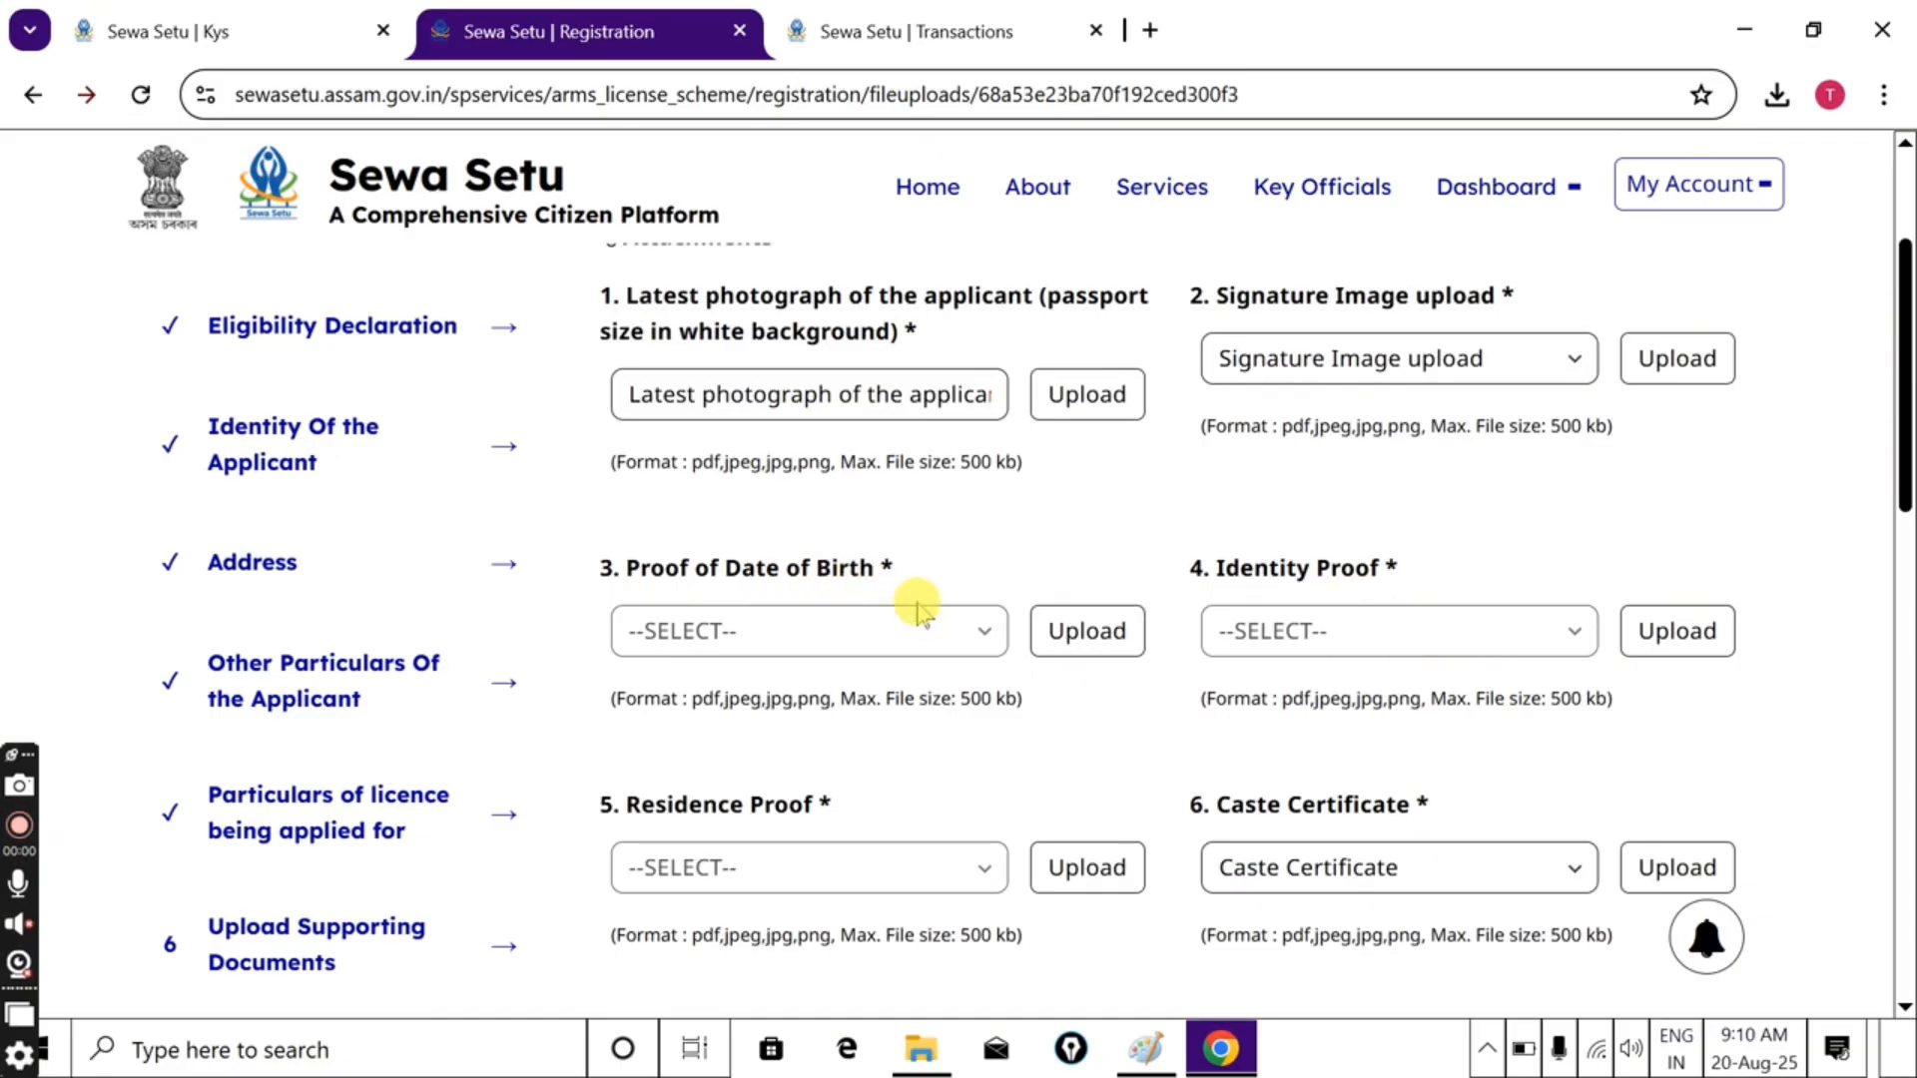
{"action": "left_click", "coordinate": [974, 630]}
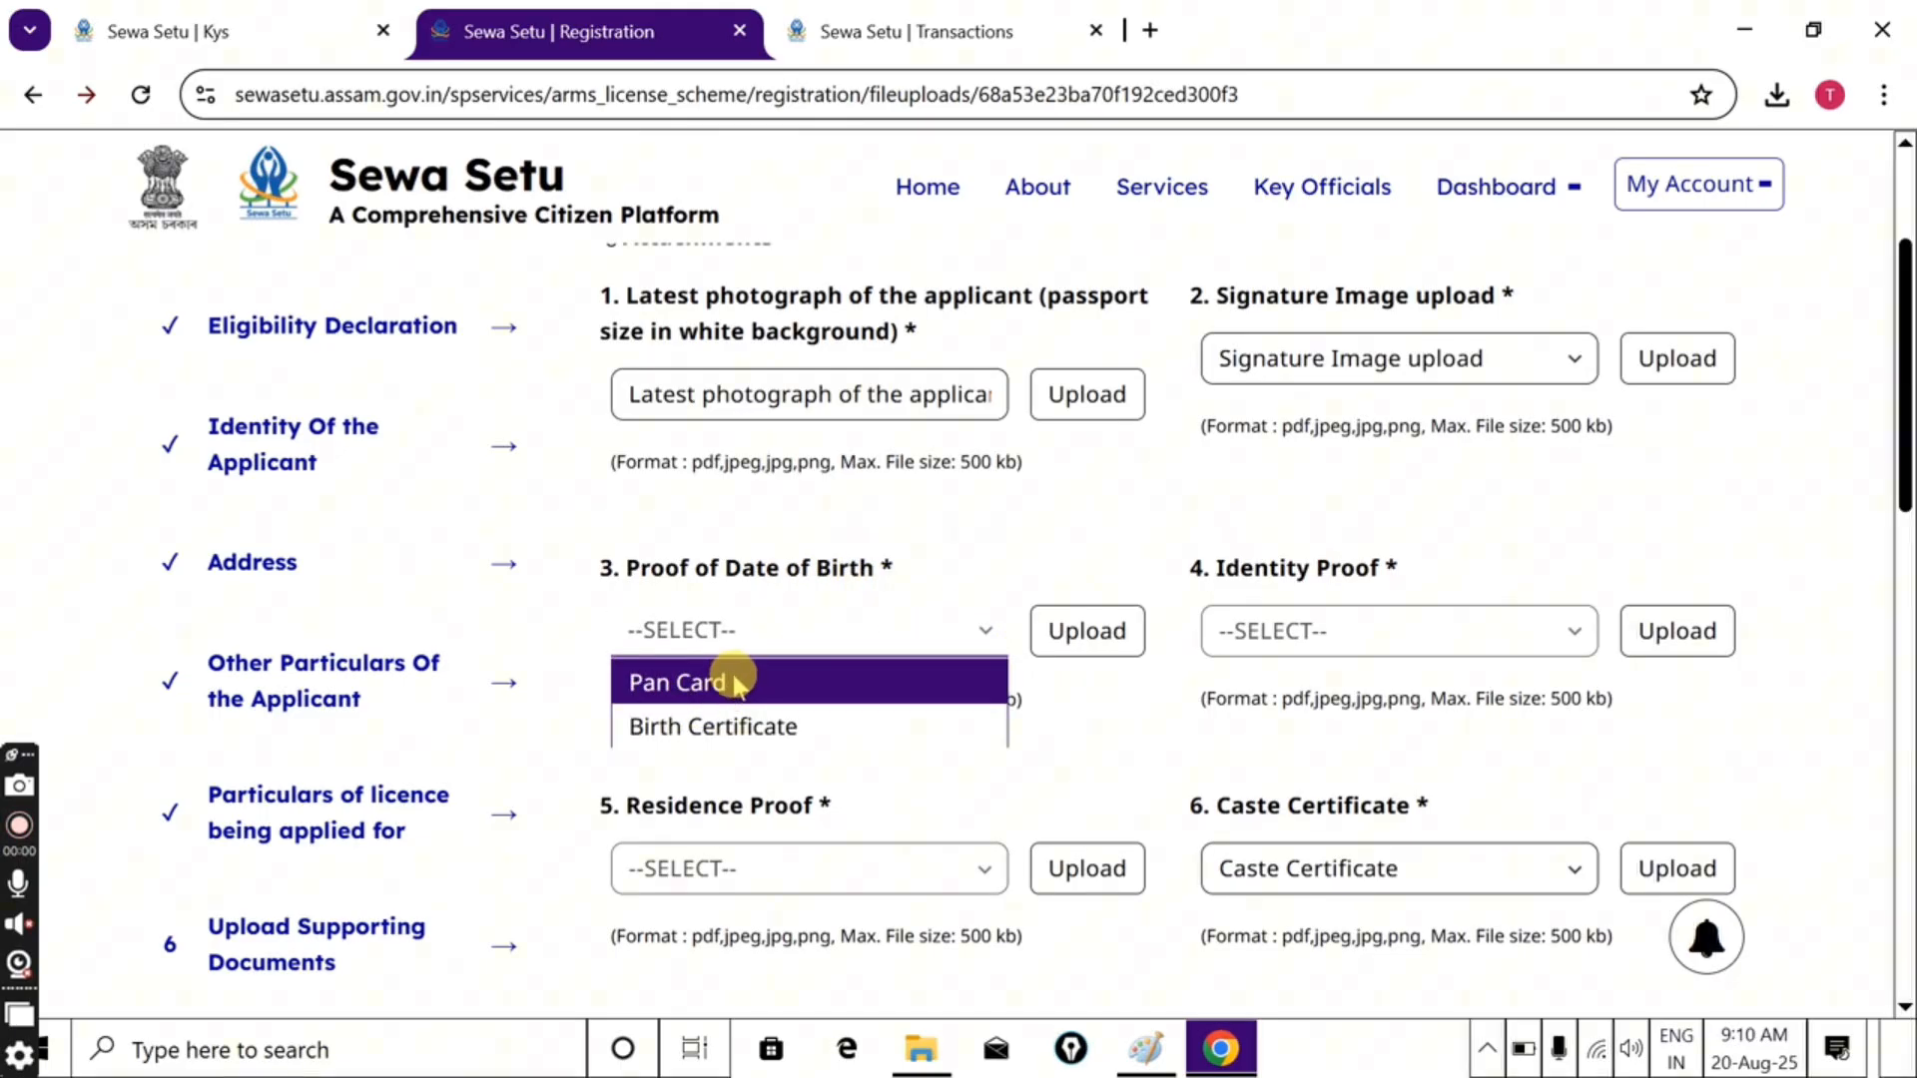
{"action": "left_click", "coordinate": [1903, 360]}
{"action": "scroll", "coordinate": [1904, 360], "scroll_direction": "down", "scroll_amount": 3}
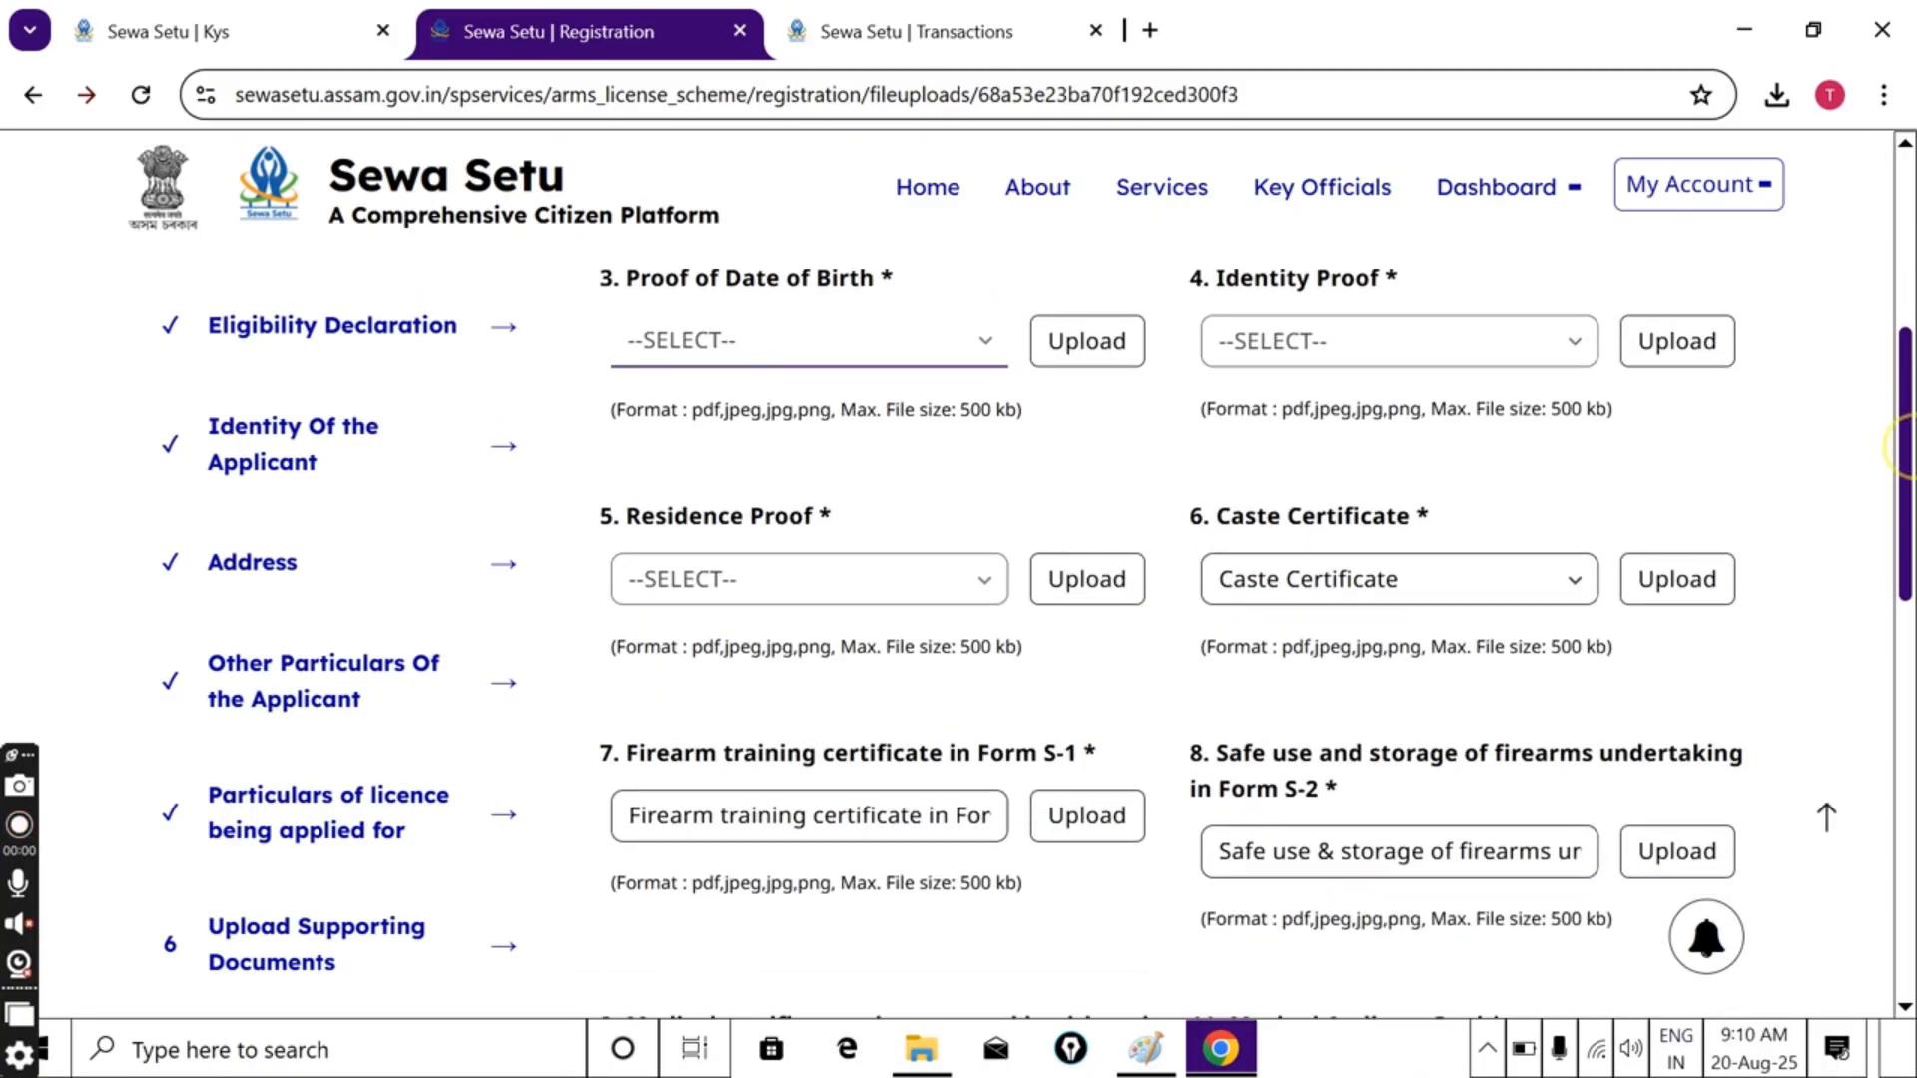
{"action": "left_click", "coordinate": [974, 564]}
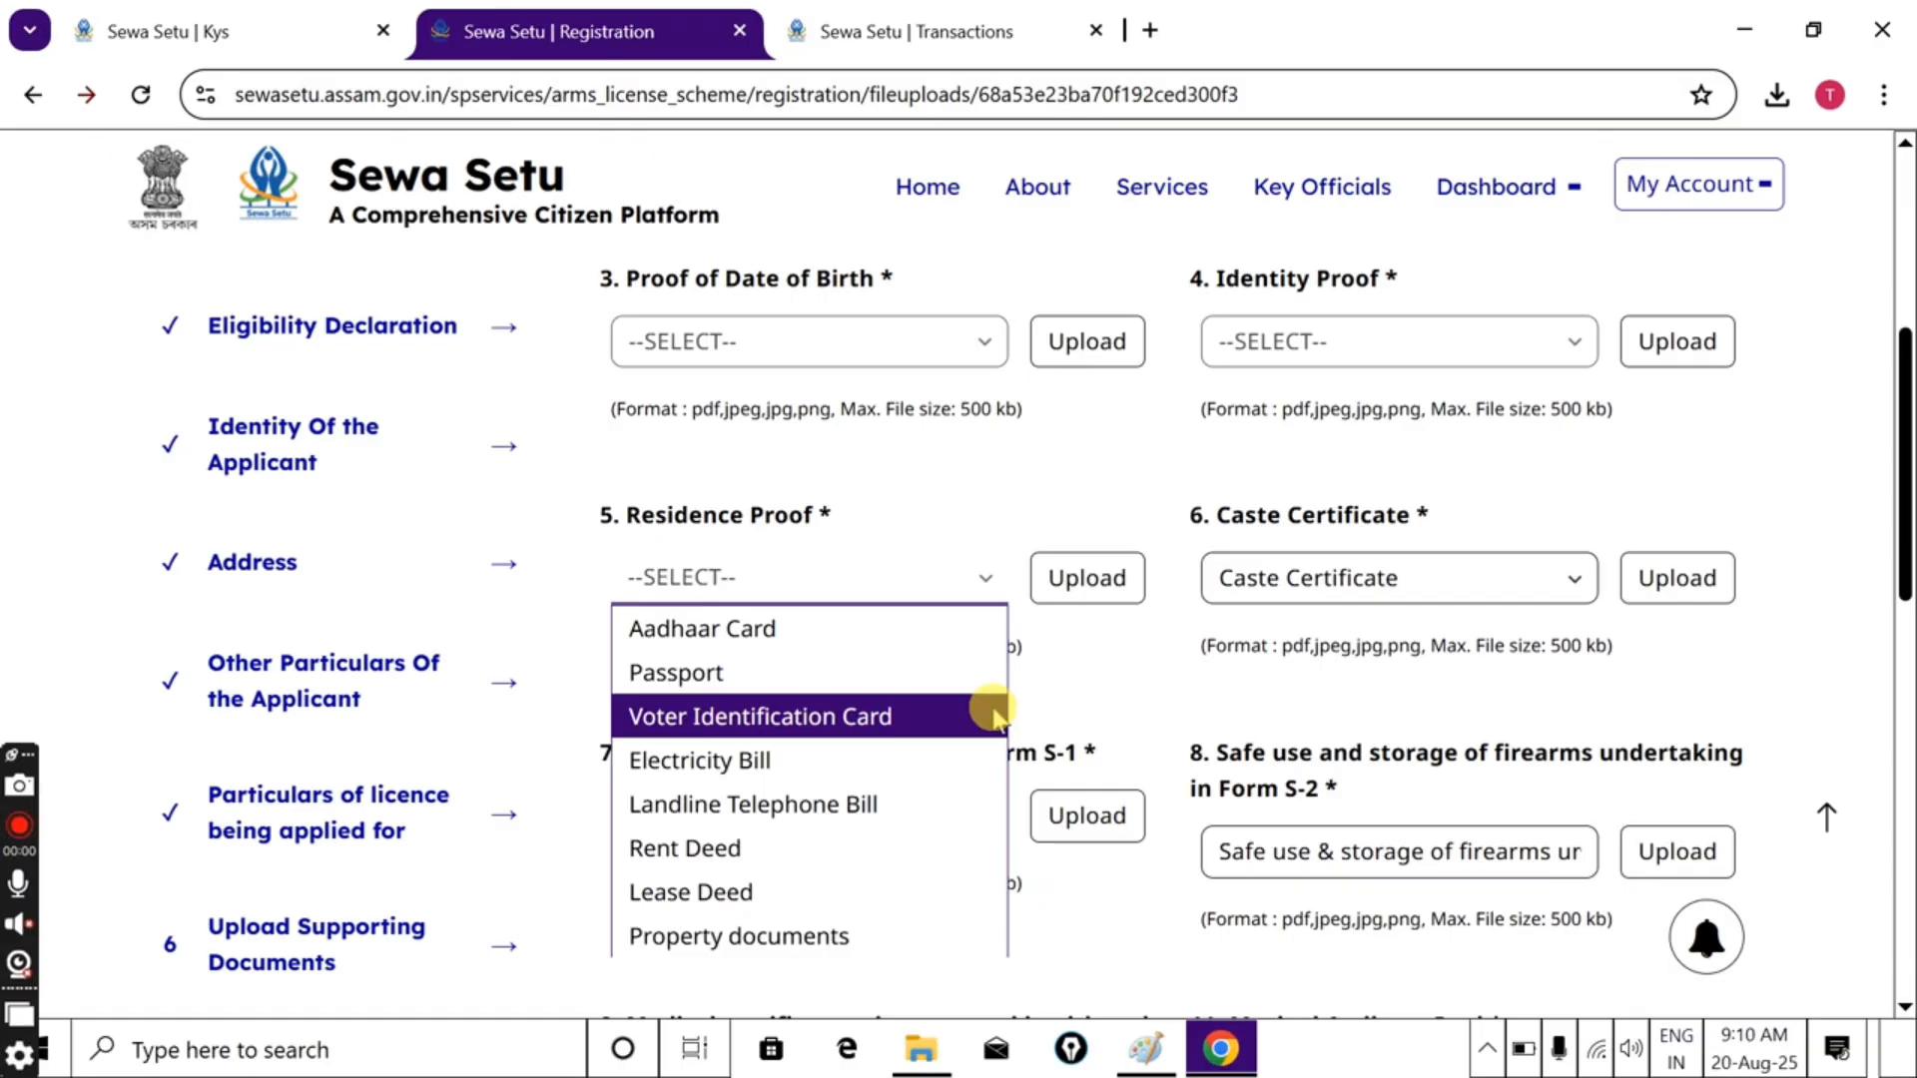
{"action": "left_click", "coordinate": [1904, 523]}
{"action": "scroll", "coordinate": [1898, 559], "scroll_direction": "down", "scroll_amount": 2}
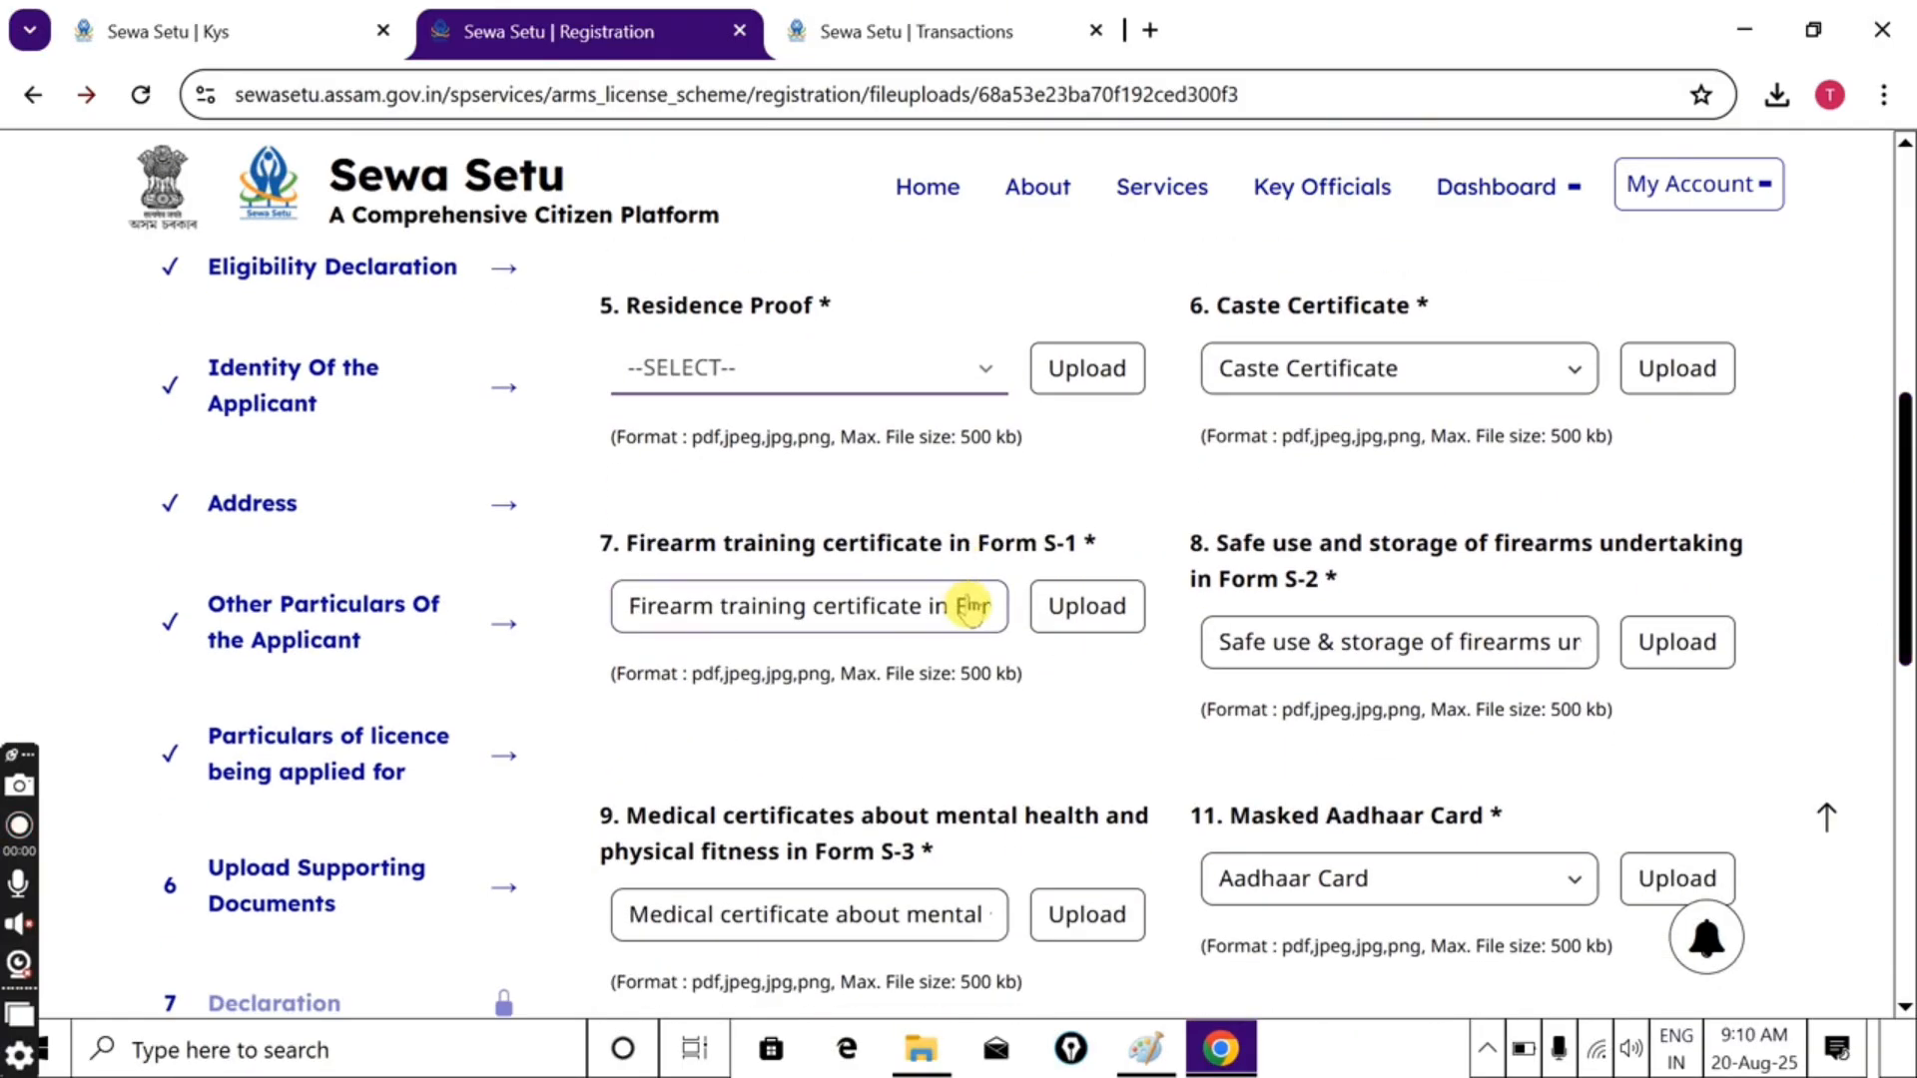
{"action": "left_click", "coordinate": [964, 600]}
{"action": "left_click", "coordinate": [1063, 687]}
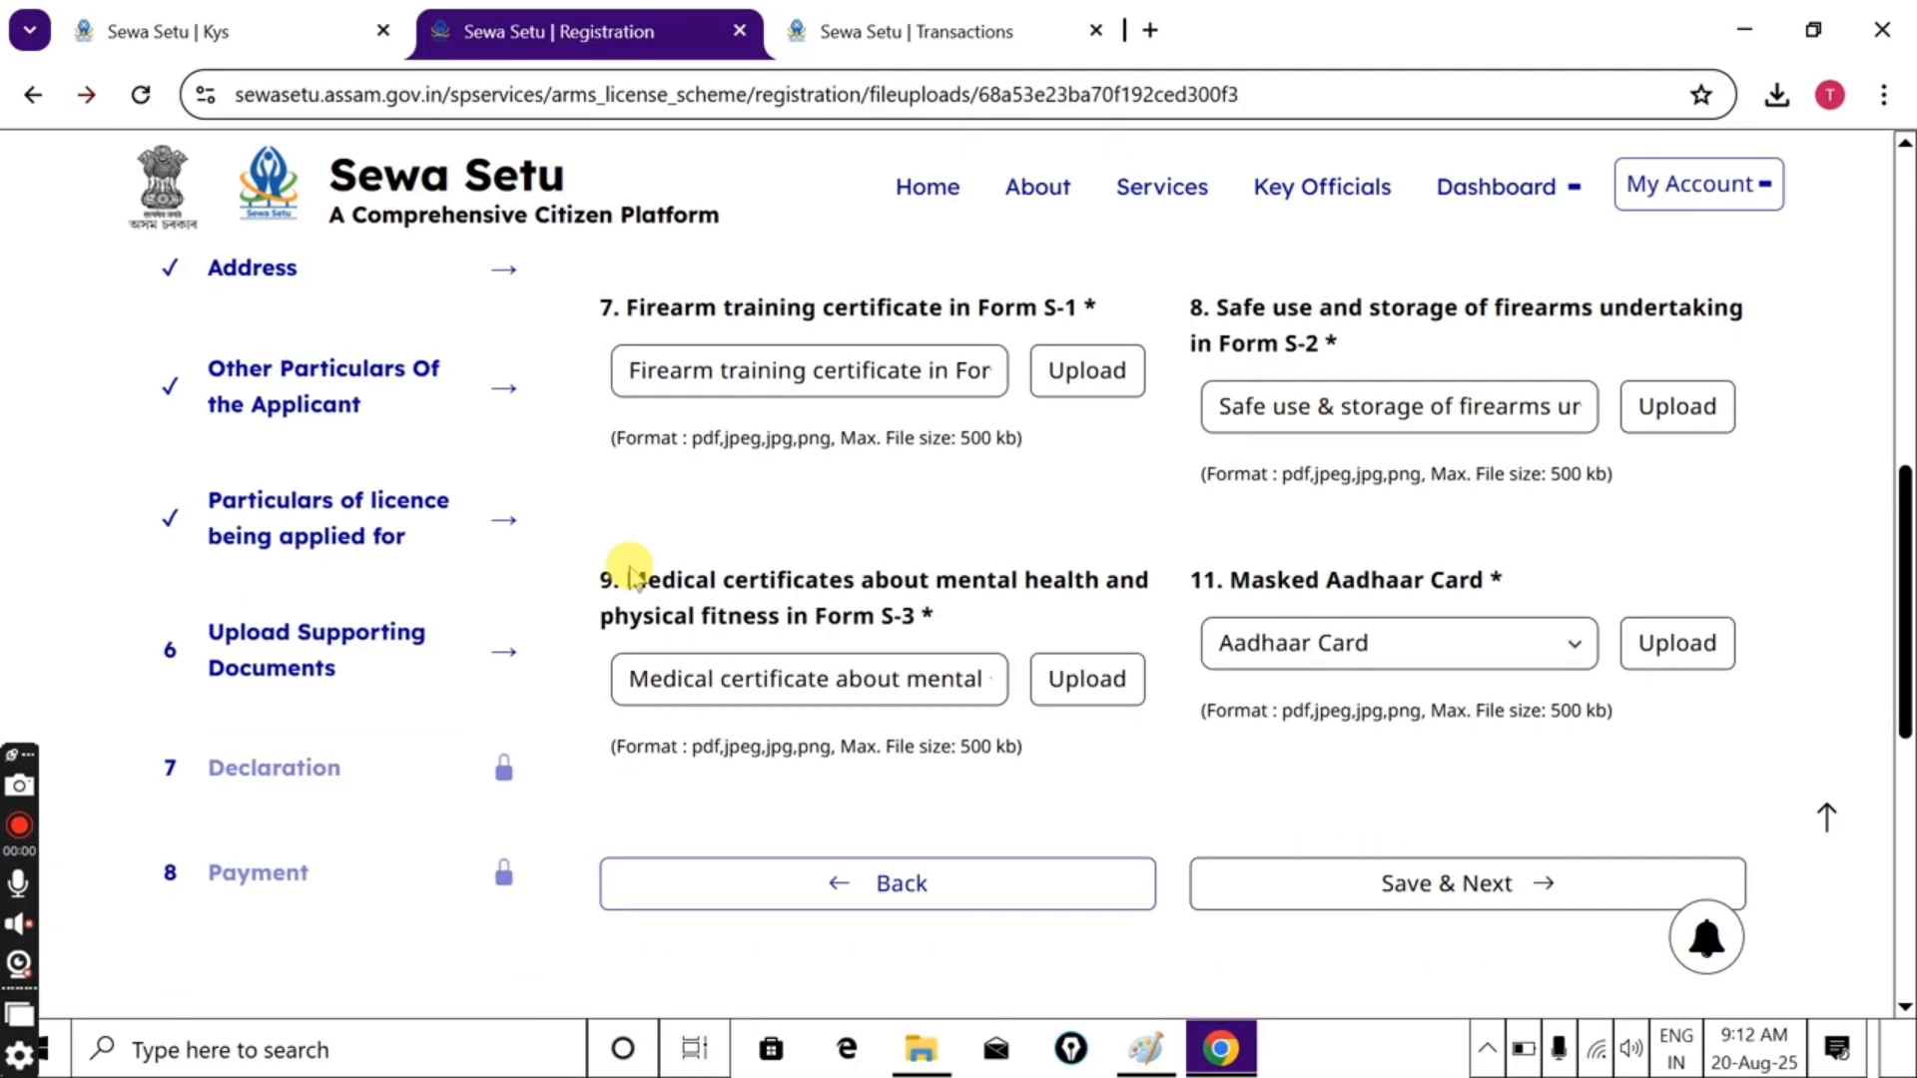
{"action": "mouse_move", "coordinate": [629, 580]}
{"action": "left_mouse_down"}
{"action": "mouse_move", "coordinate": [1138, 574]}
{"action": "mouse_move", "coordinate": [1167, 604]}
{"action": "left_mouse_up"}
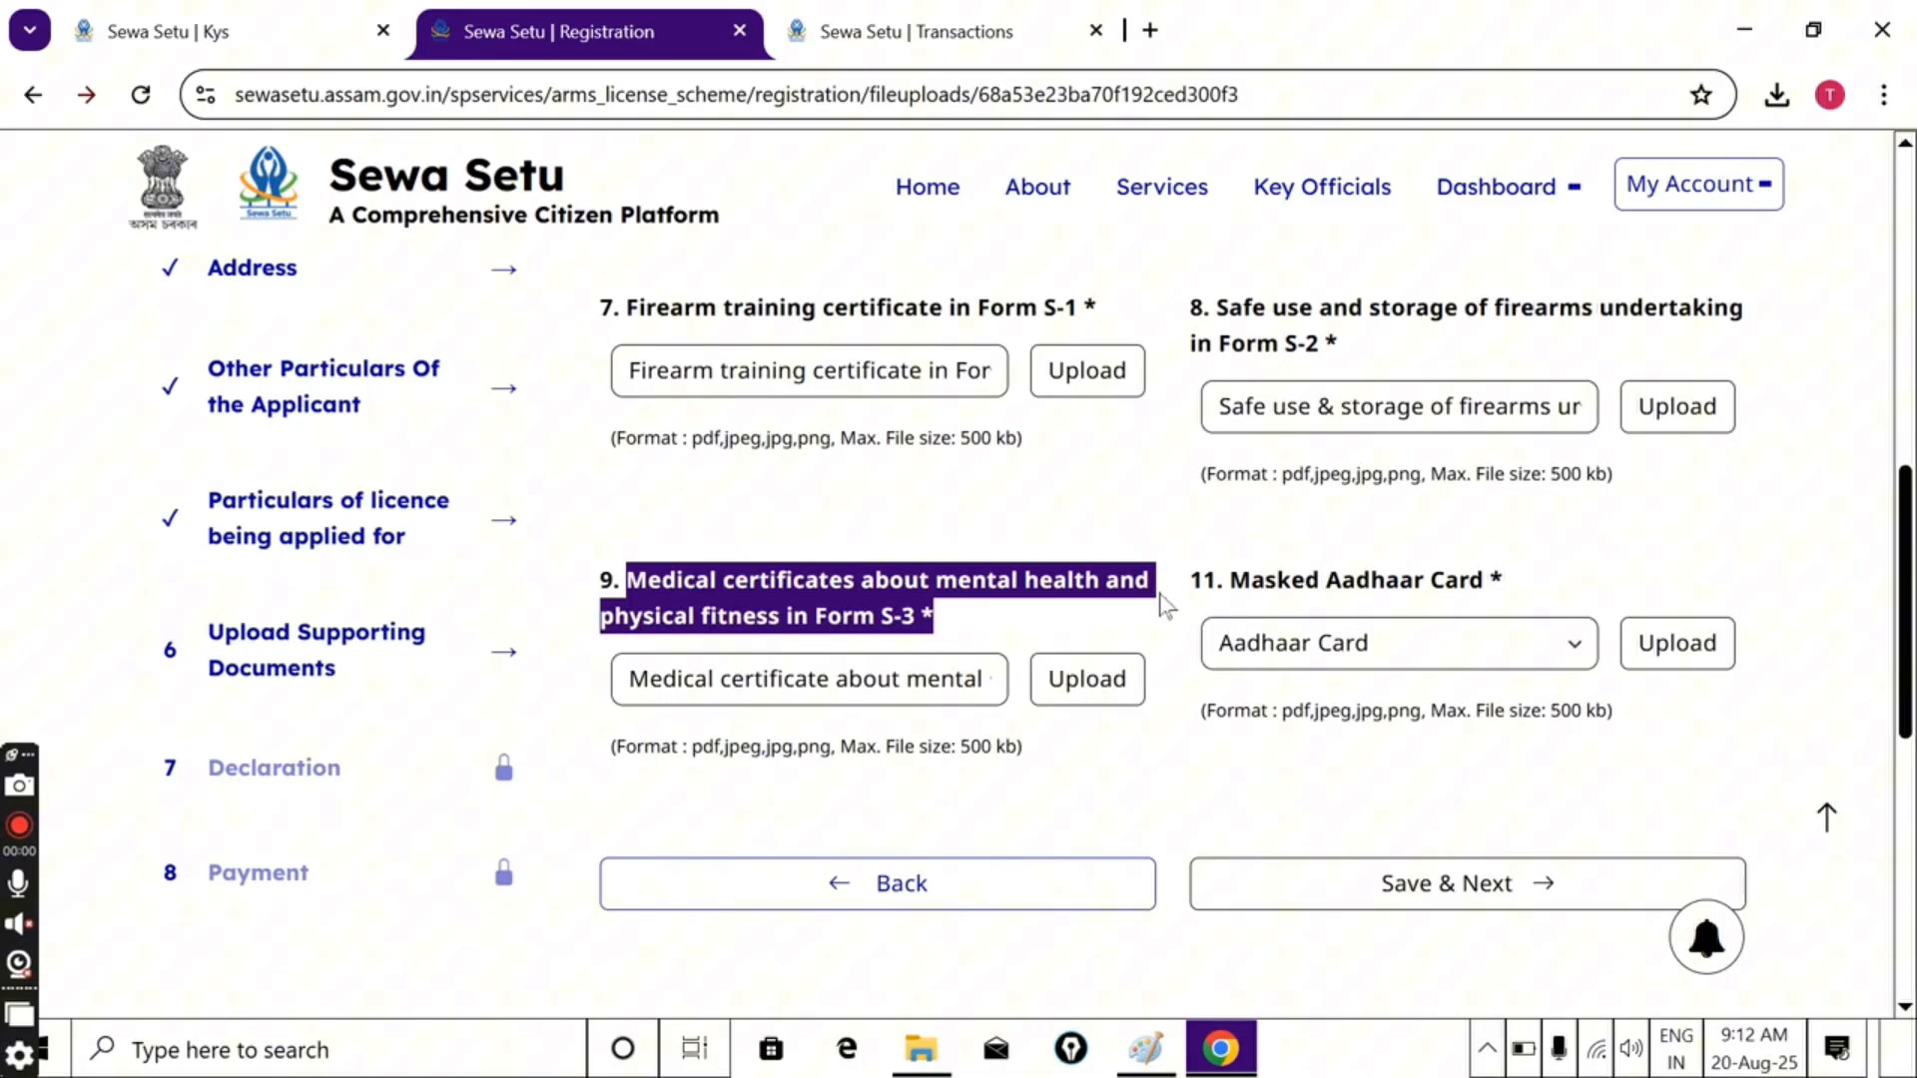
{"action": "left_click", "coordinate": [1038, 611]}
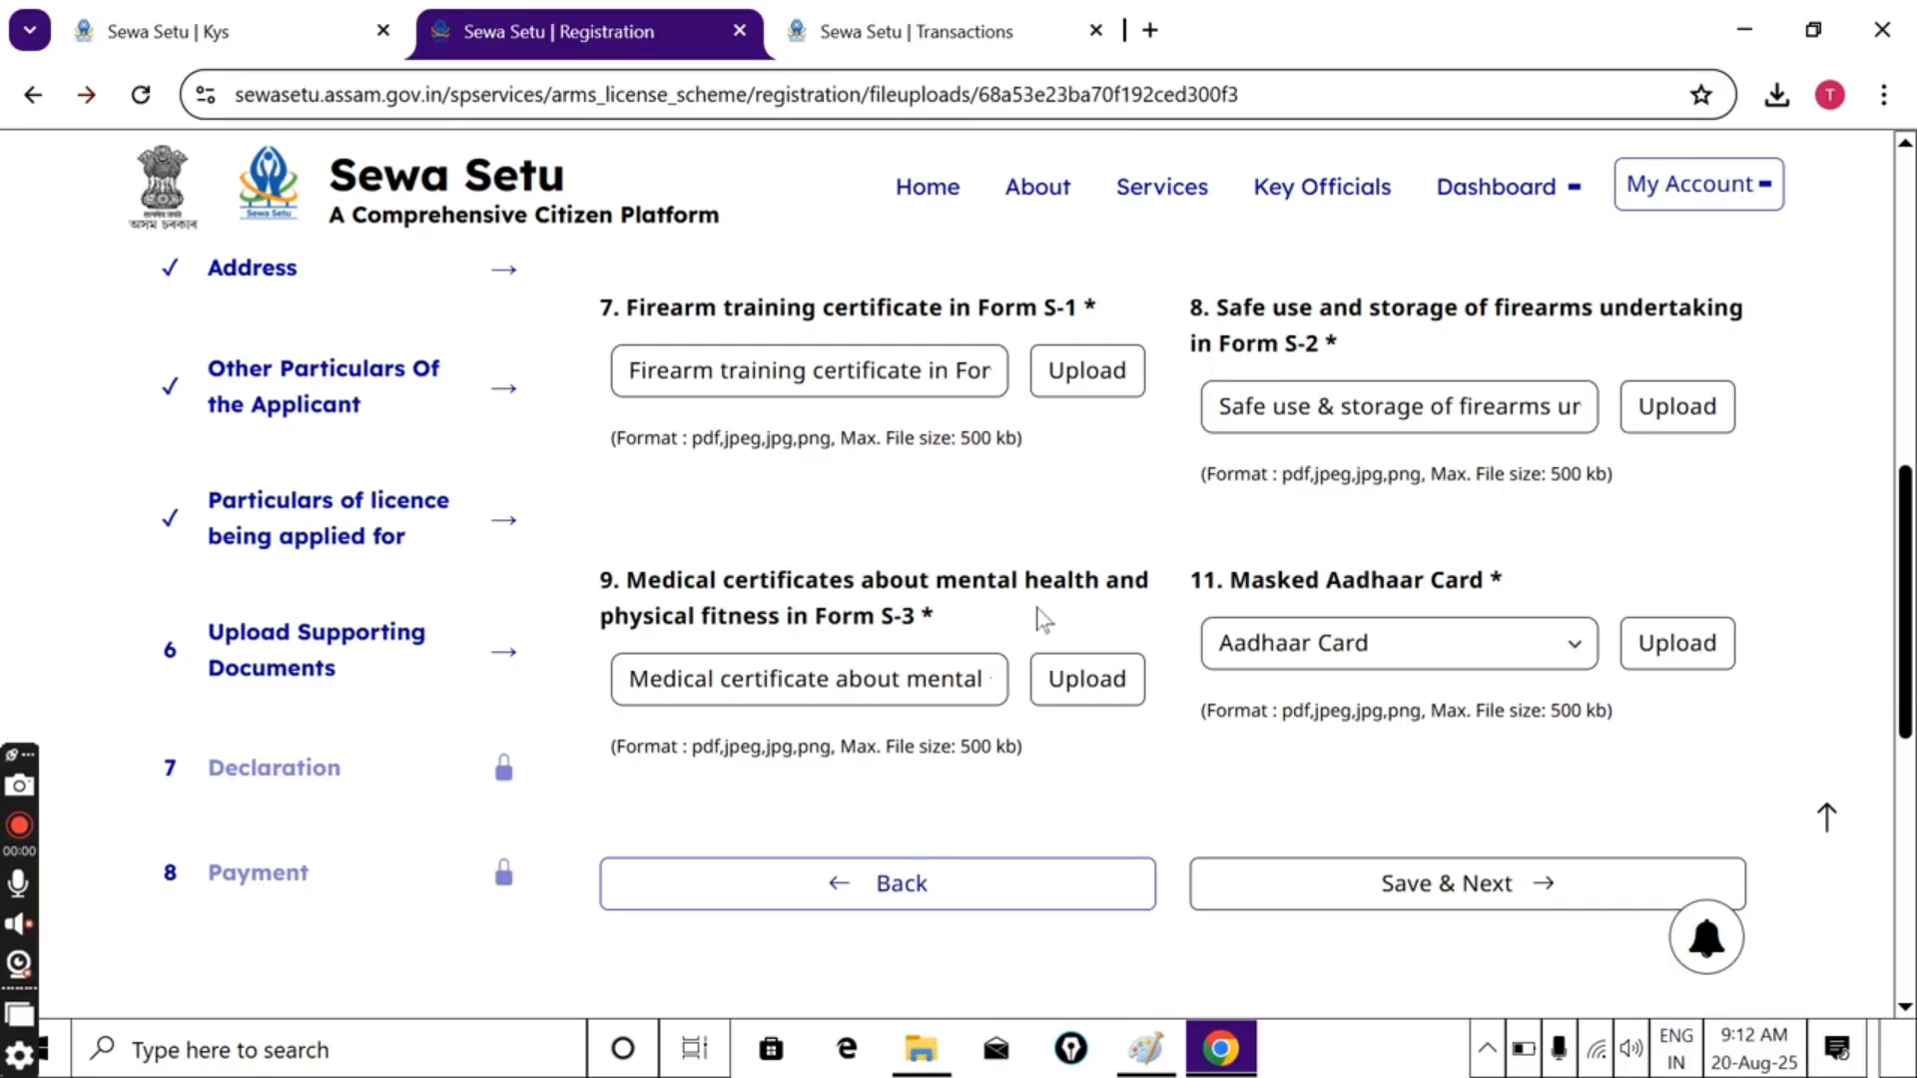
Review the accepted identity proofs, the caste certificate requirement and the Form S-2 undertaking on safe use and storage of firearms
{"action": "scroll", "coordinate": [1038, 617], "scroll_direction": "up", "scroll_amount": 4}
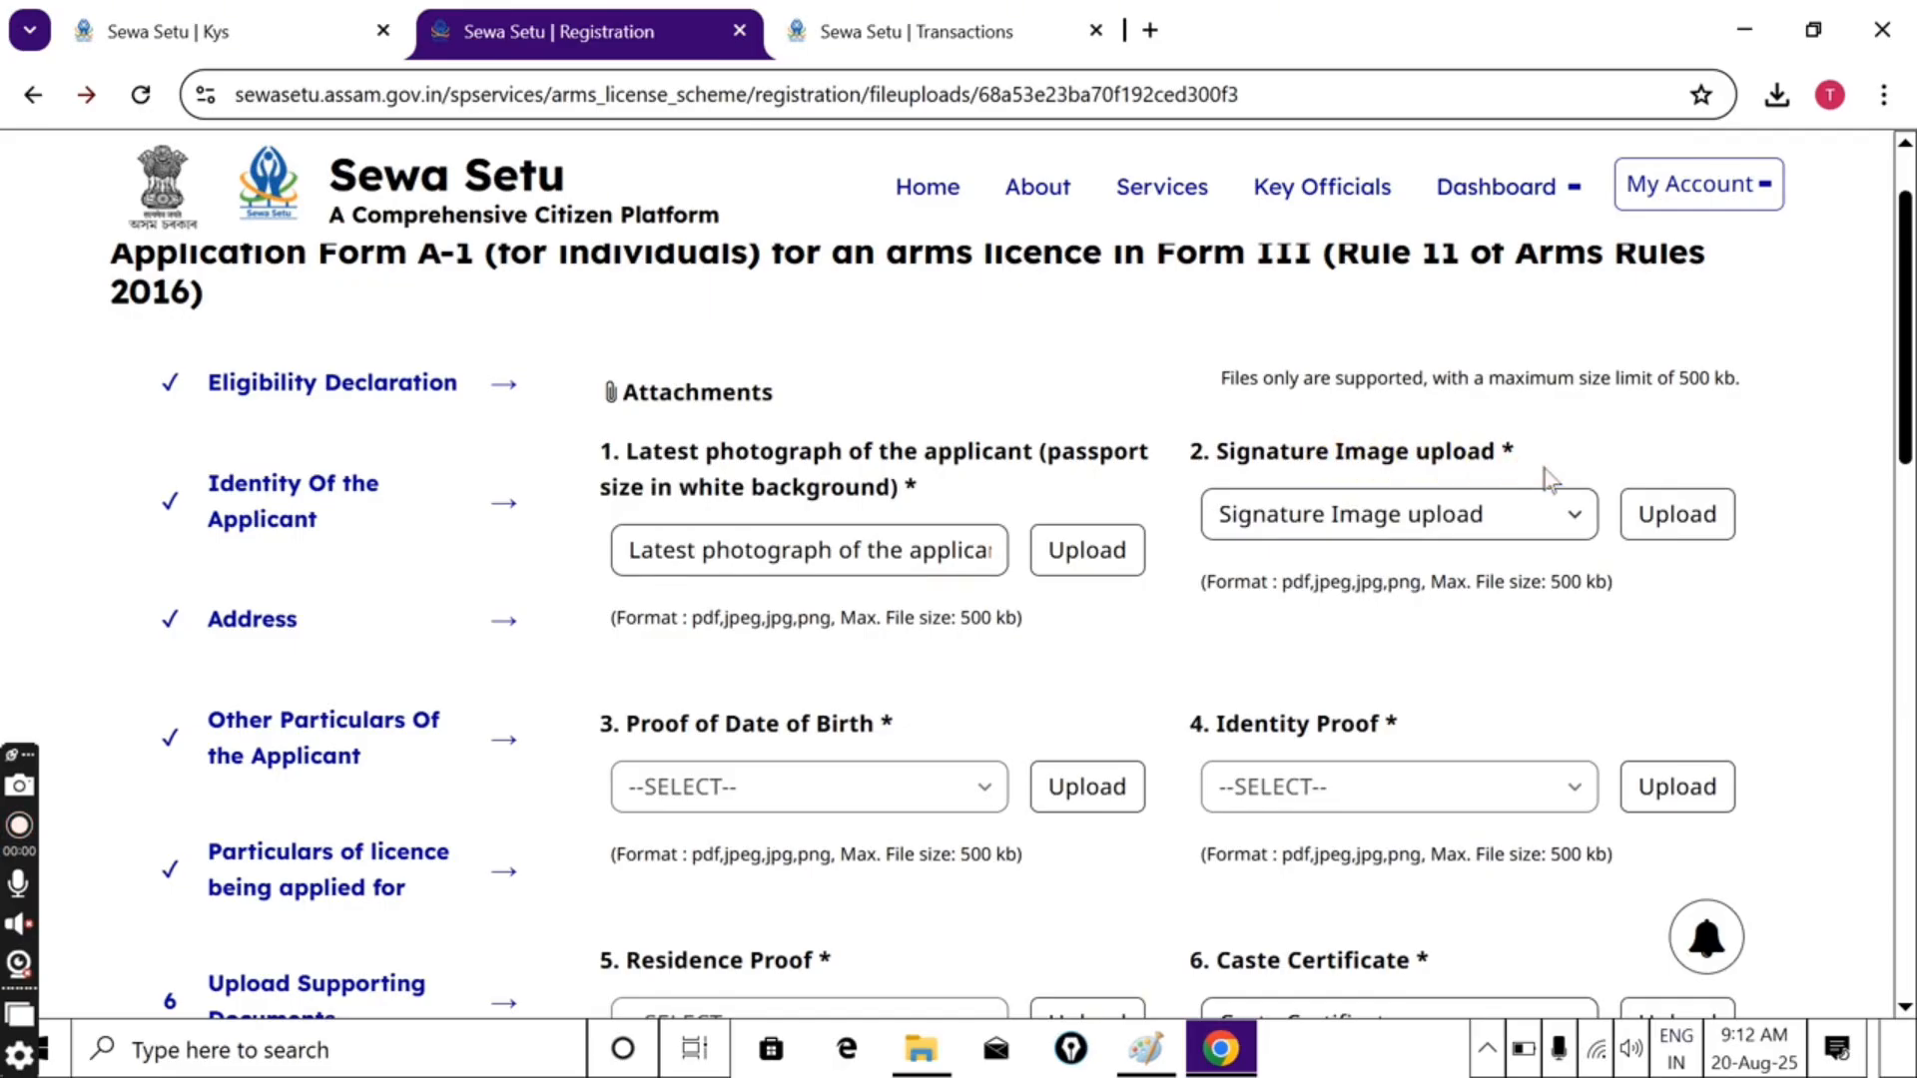
{"action": "scroll", "coordinate": [1902, 319], "scroll_direction": "down", "scroll_amount": 1}
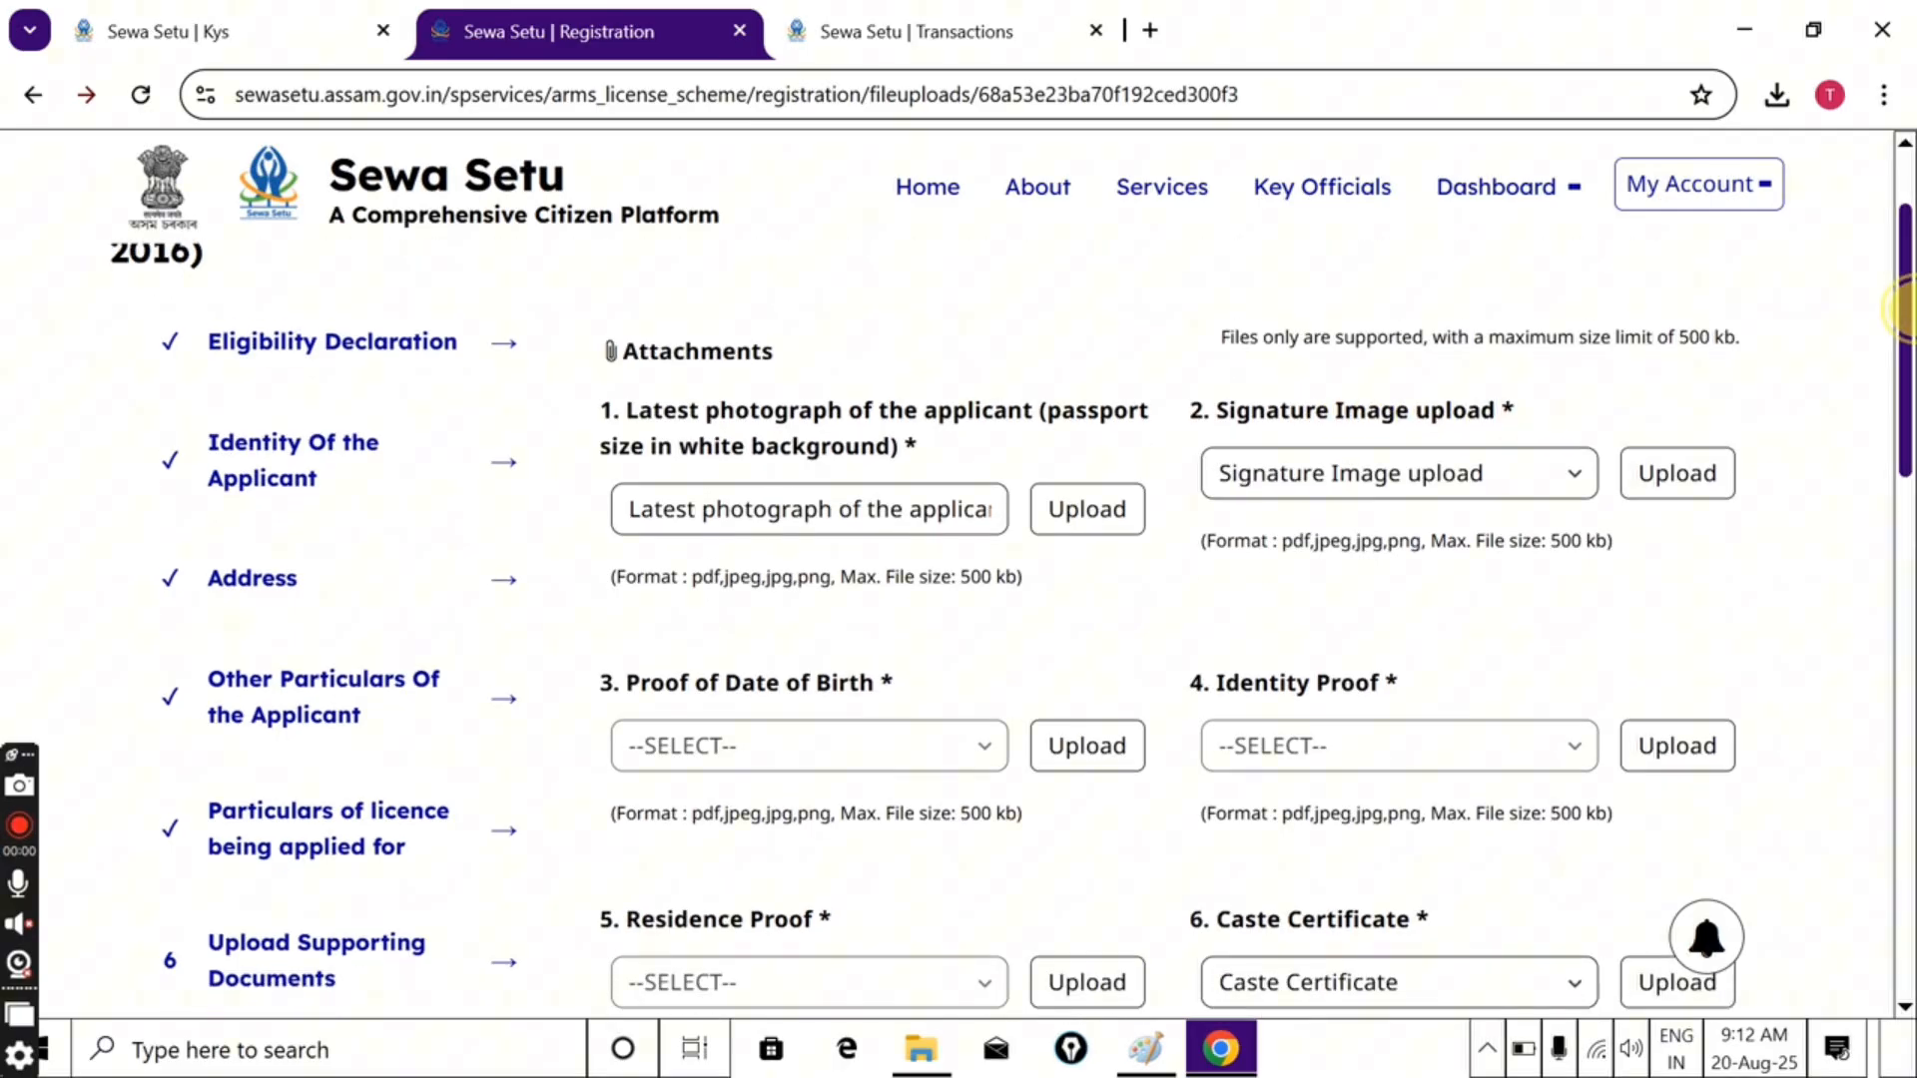
{"action": "scroll", "coordinate": [1903, 320], "scroll_direction": "down", "scroll_amount": 2}
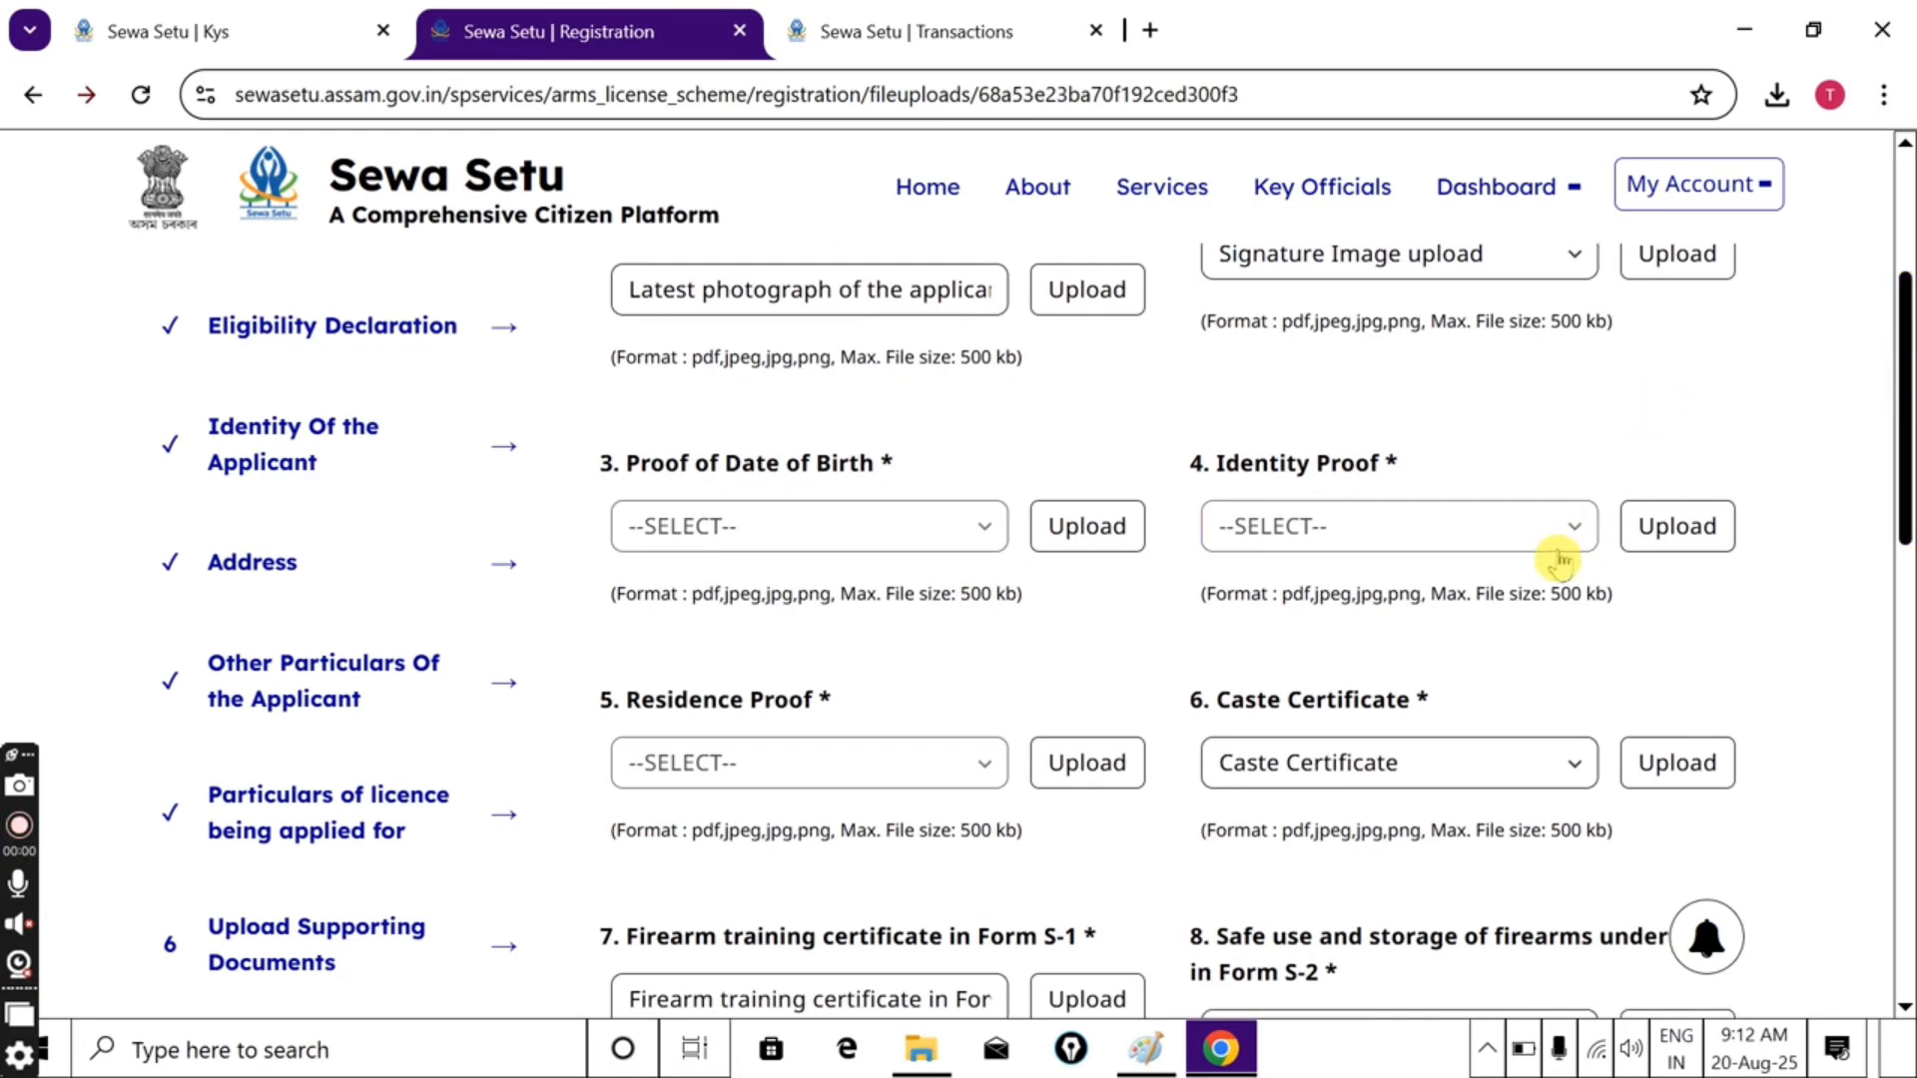
{"action": "left_click", "coordinate": [1554, 547]}
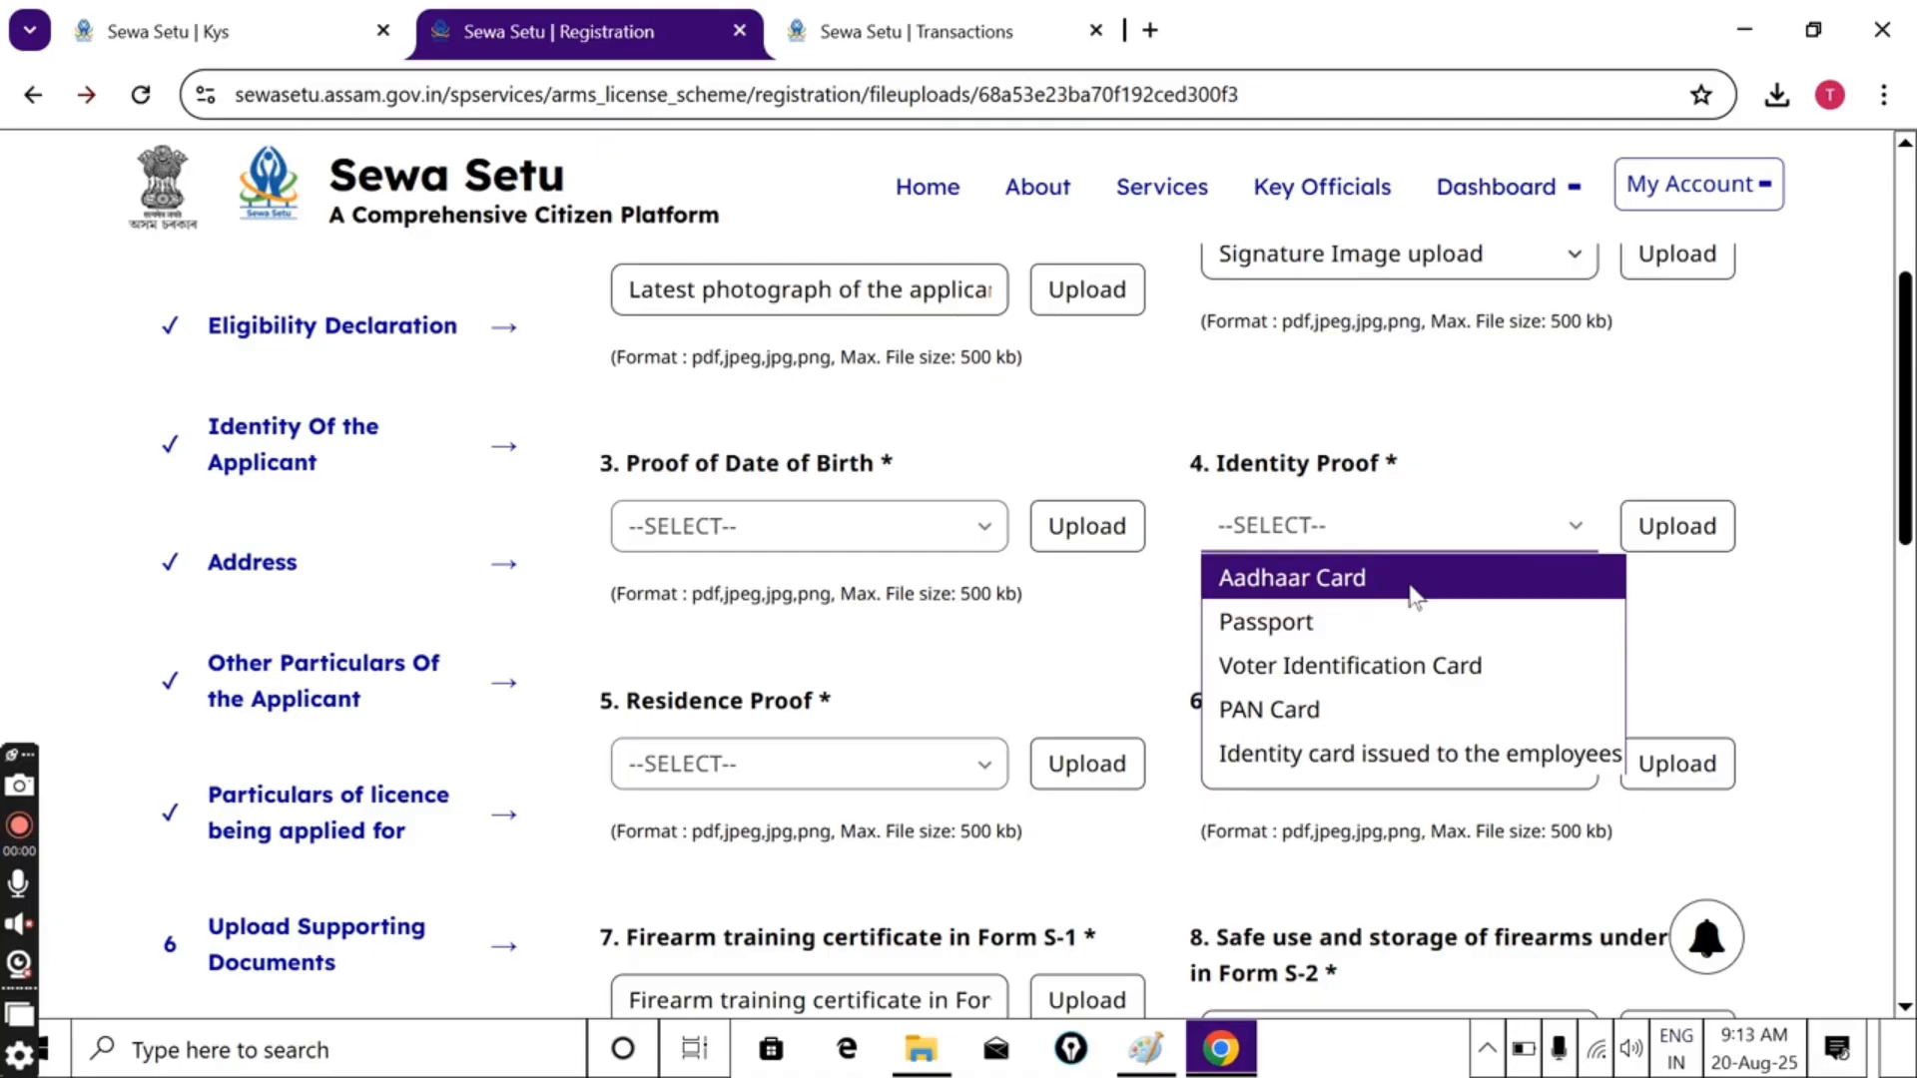
{"action": "left_click", "coordinate": [1399, 619]}
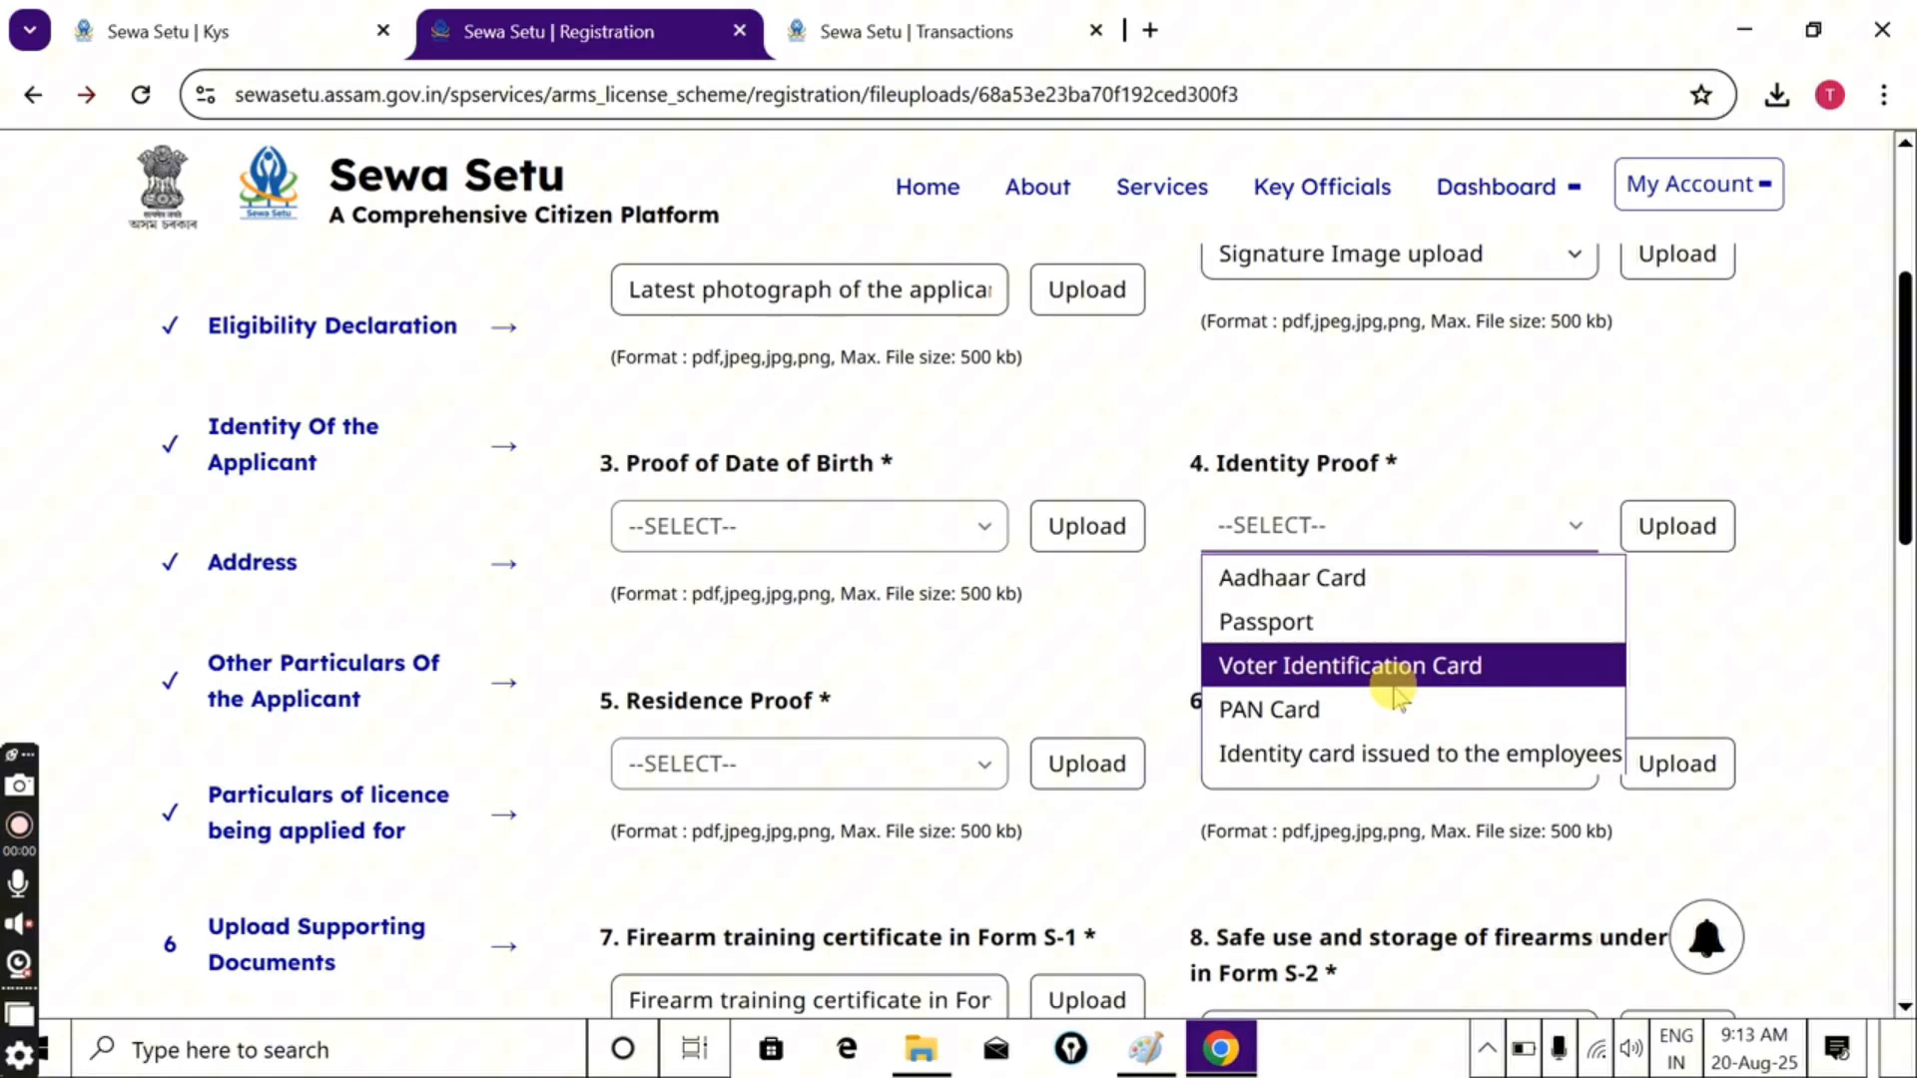
{"action": "left_click", "coordinate": [1890, 387]}
{"action": "left_click_drag", "start_coordinate": [1891, 387], "coordinate": [1909, 462]}
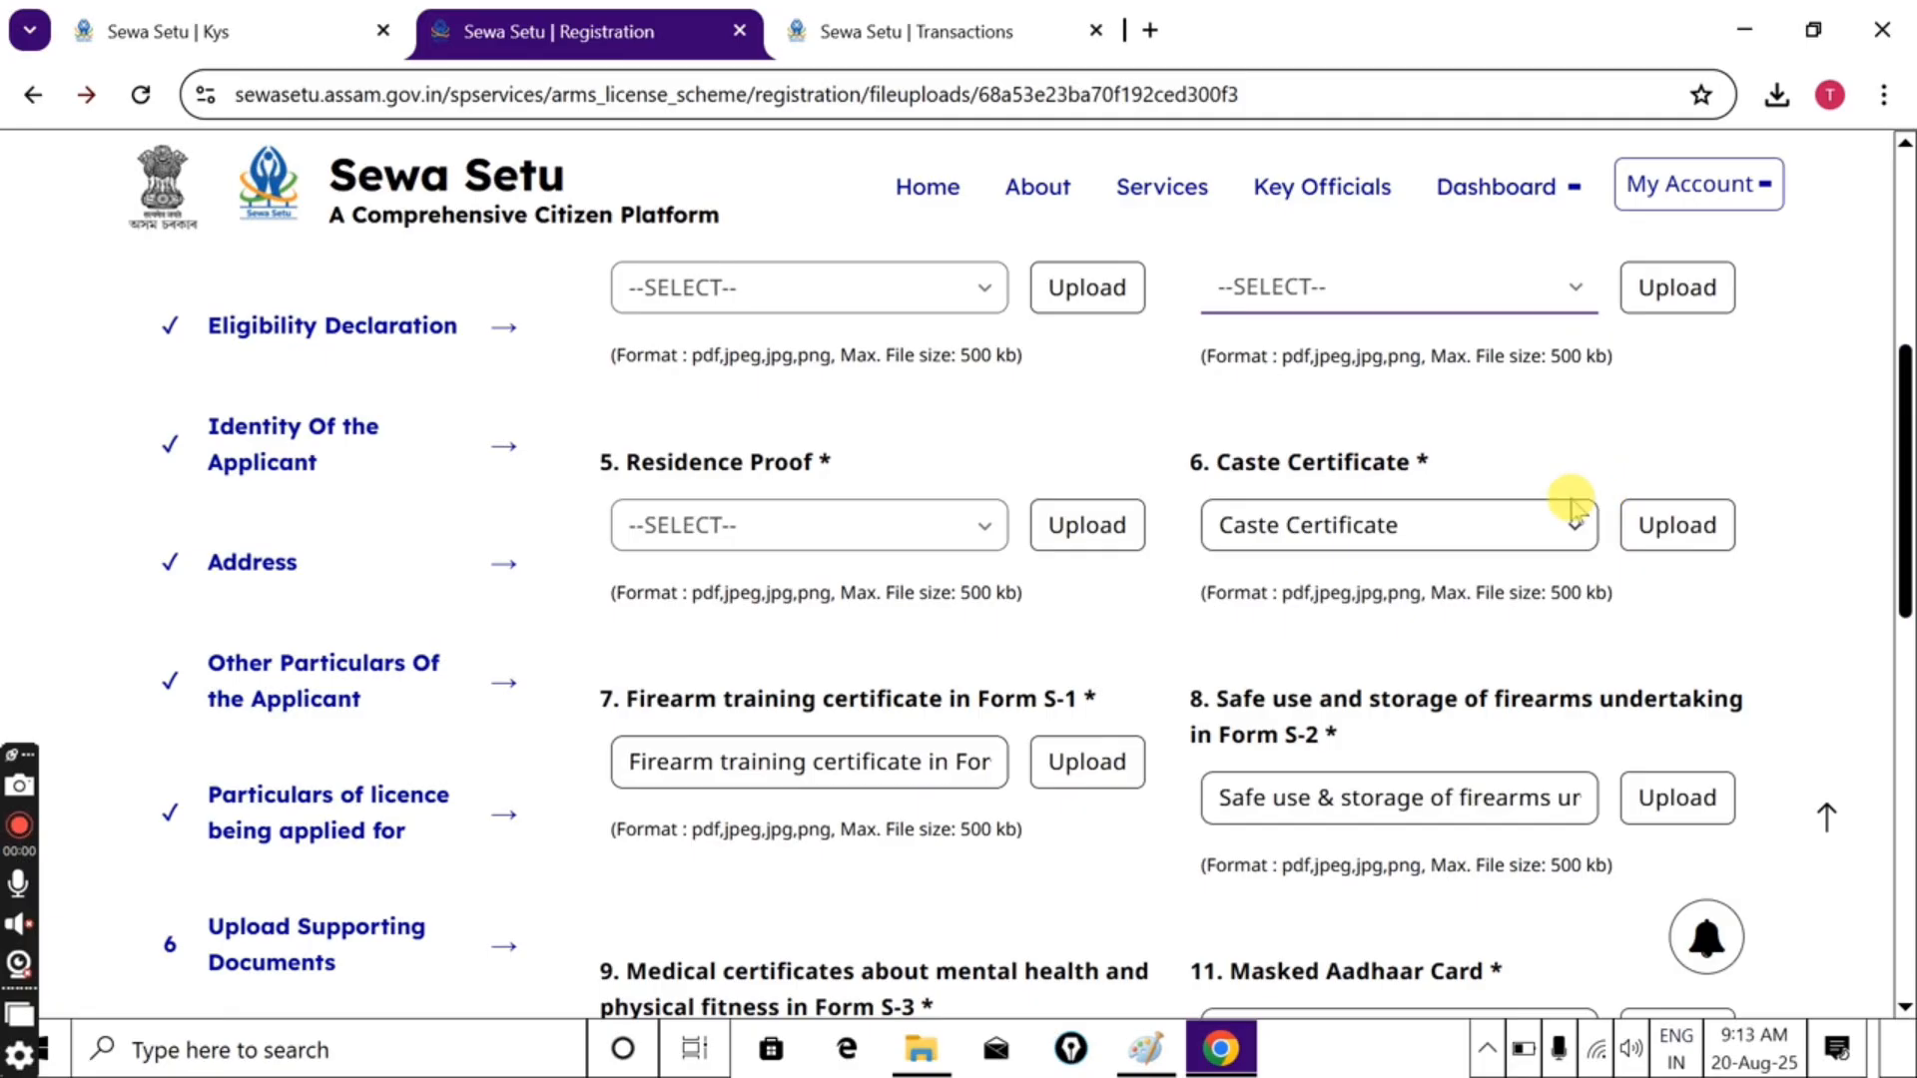
{"action": "left_click", "coordinate": [1553, 521]}
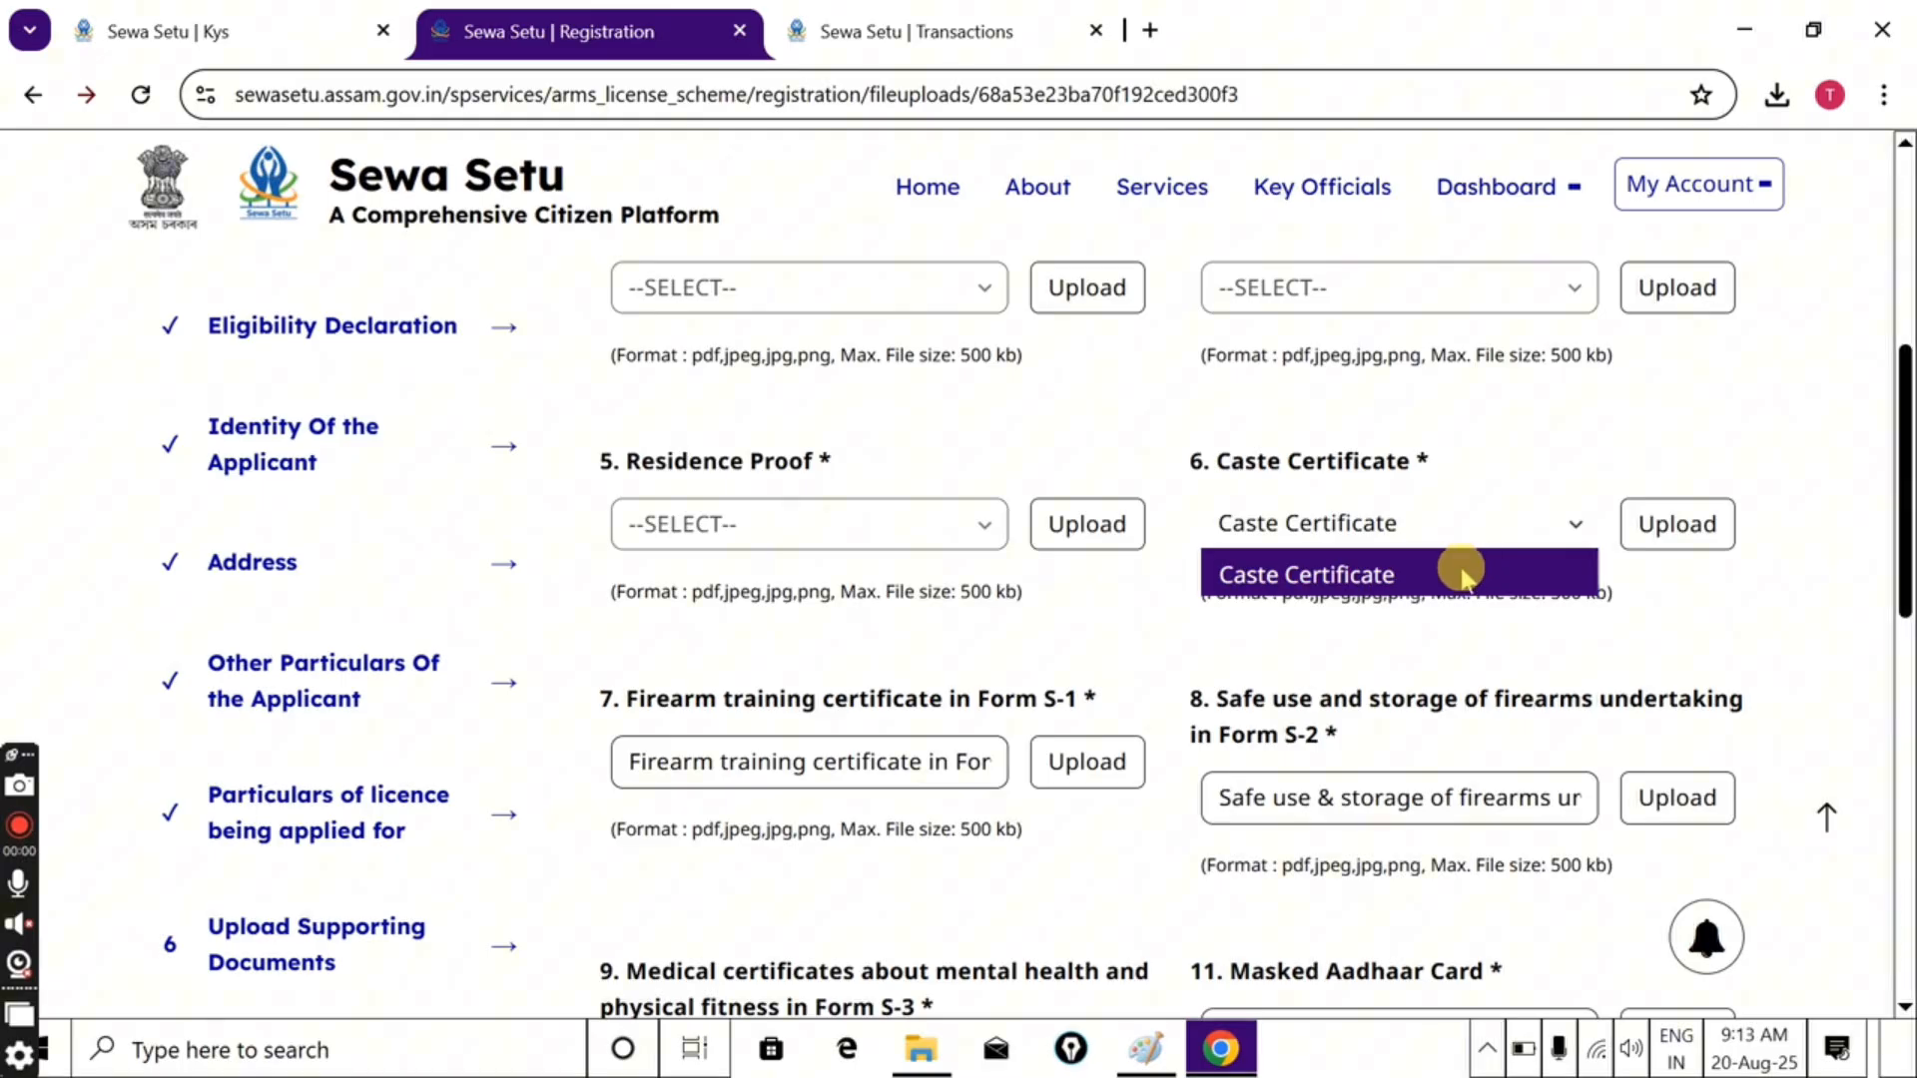
{"action": "left_click", "coordinate": [1885, 489]}
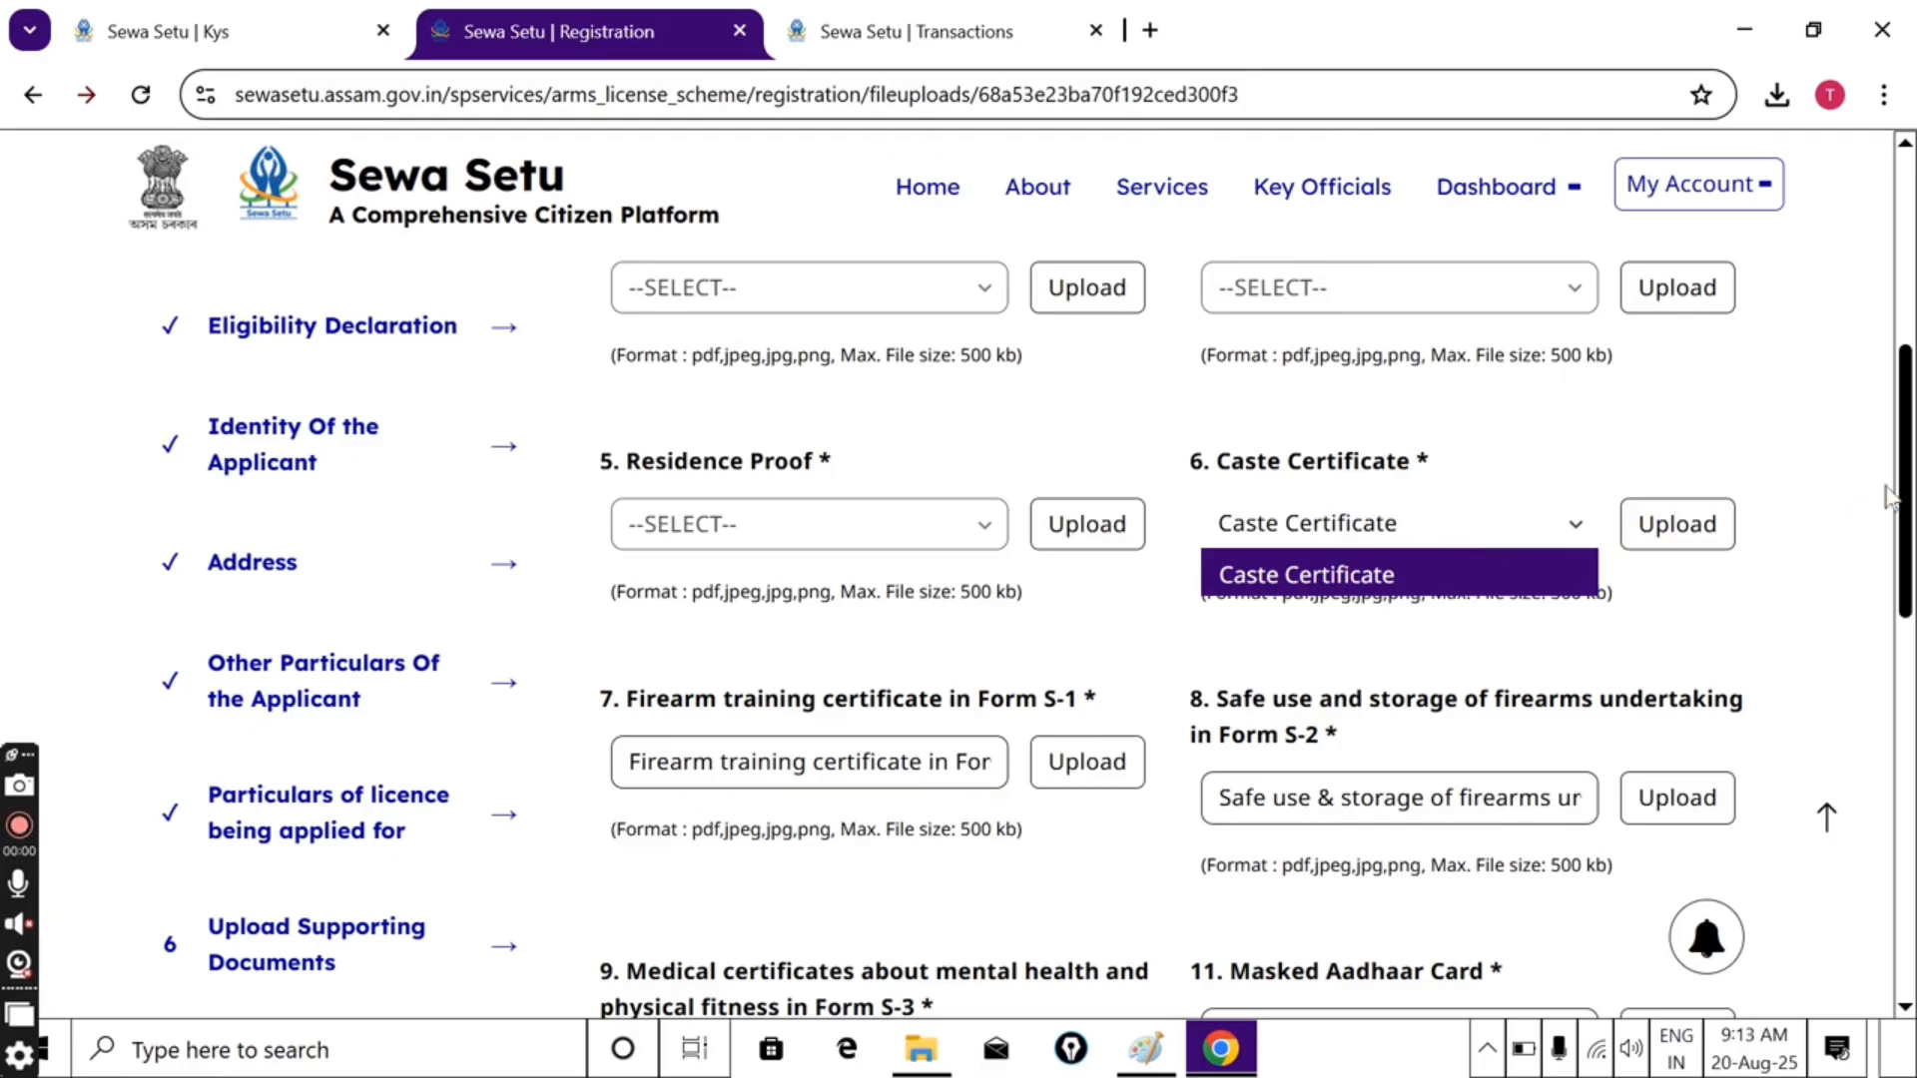
{"action": "left_click_drag", "start_coordinate": [1904, 499], "coordinate": [1905, 544]}
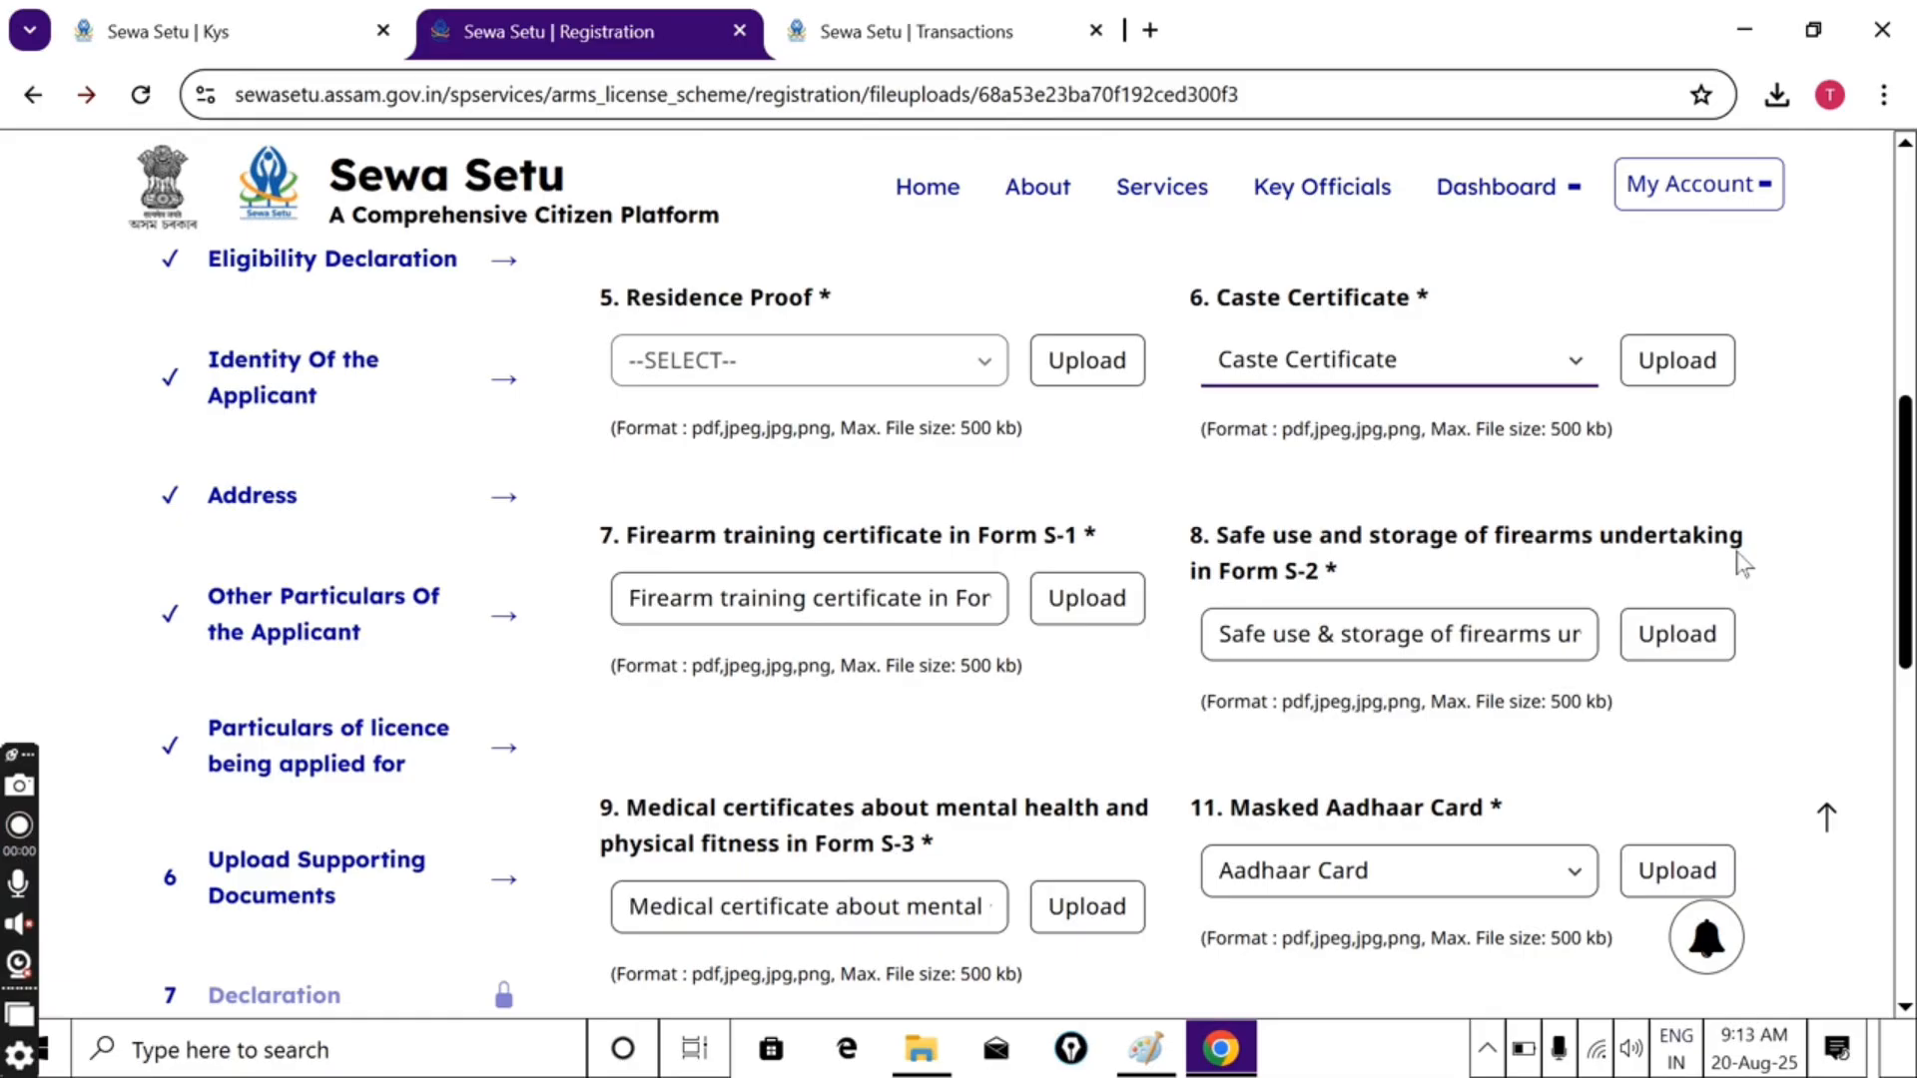
{"action": "left_click_drag", "start_coordinate": [1323, 571], "coordinate": [1281, 587]}
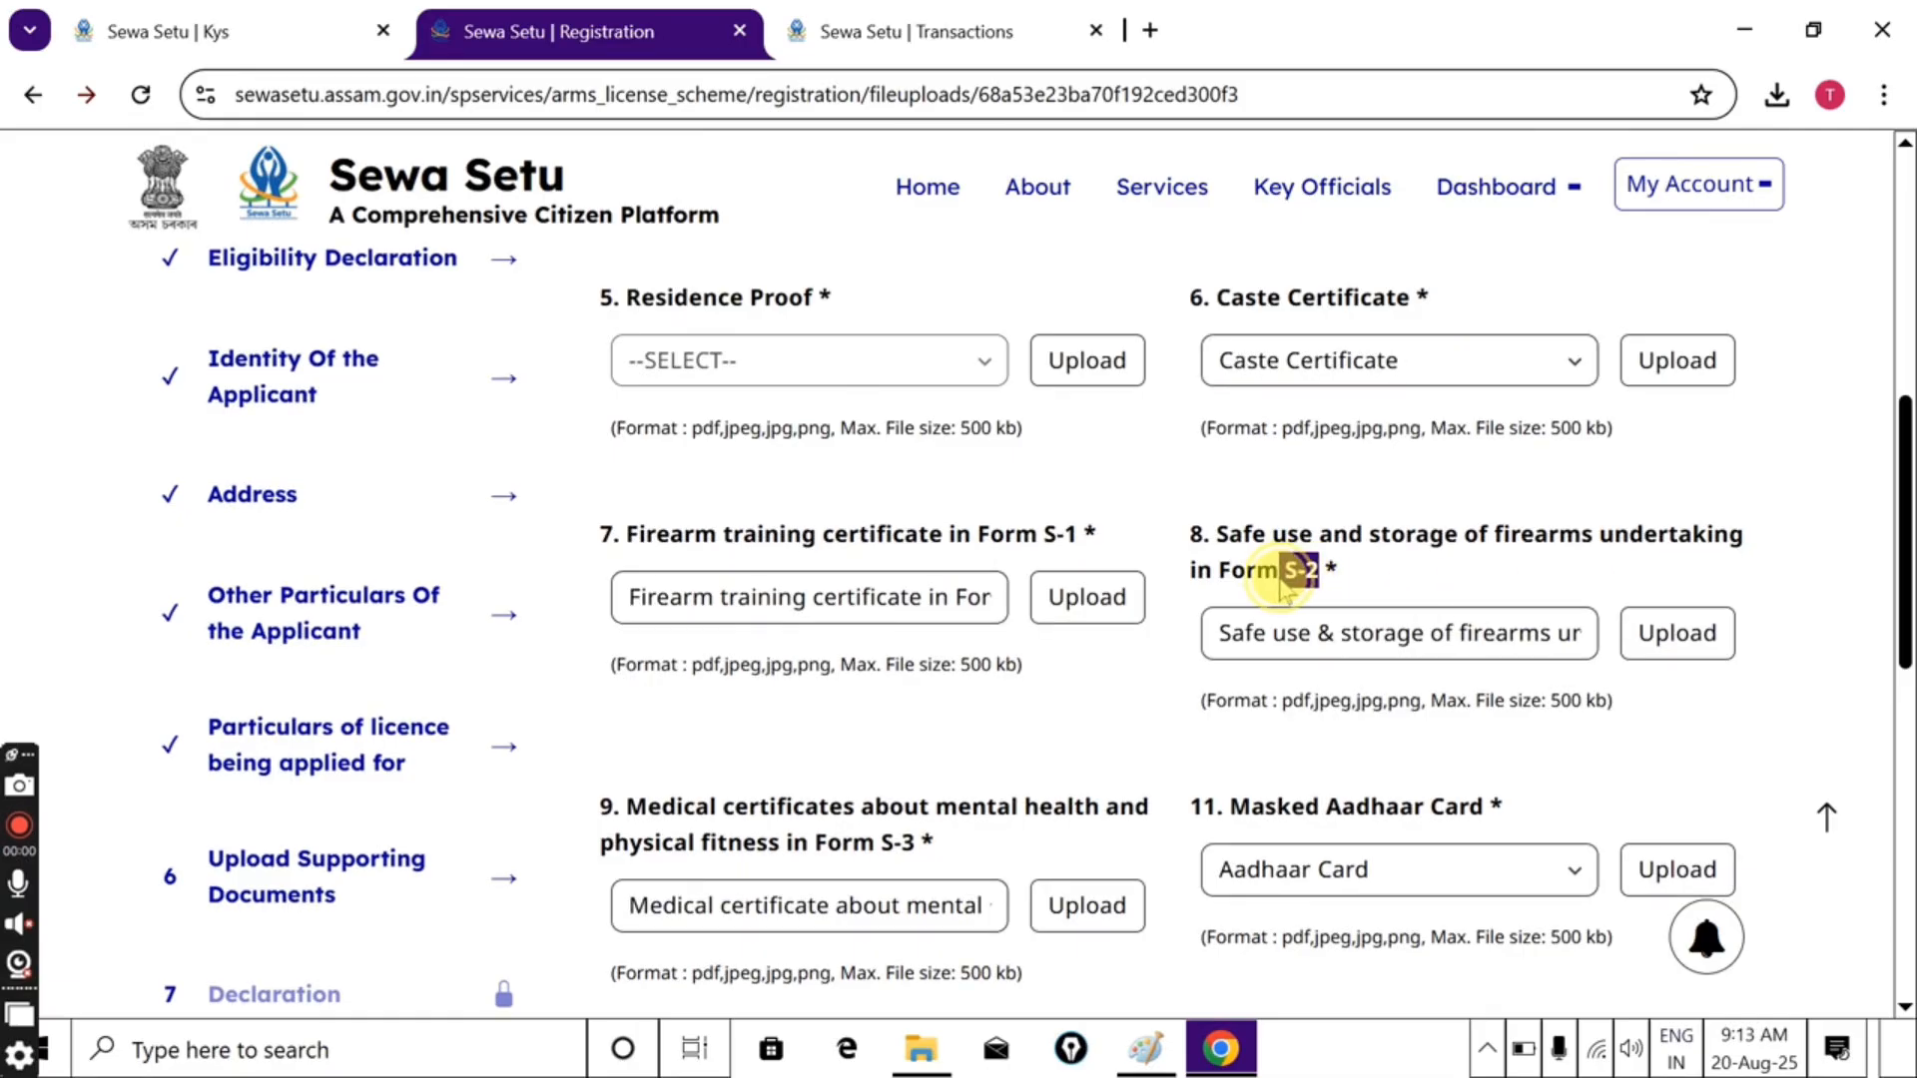
Check the uploaded supporting documents and save them to continue to the declaration
{"action": "scroll", "coordinate": [1286, 584], "scroll_direction": "down", "scroll_amount": 2}
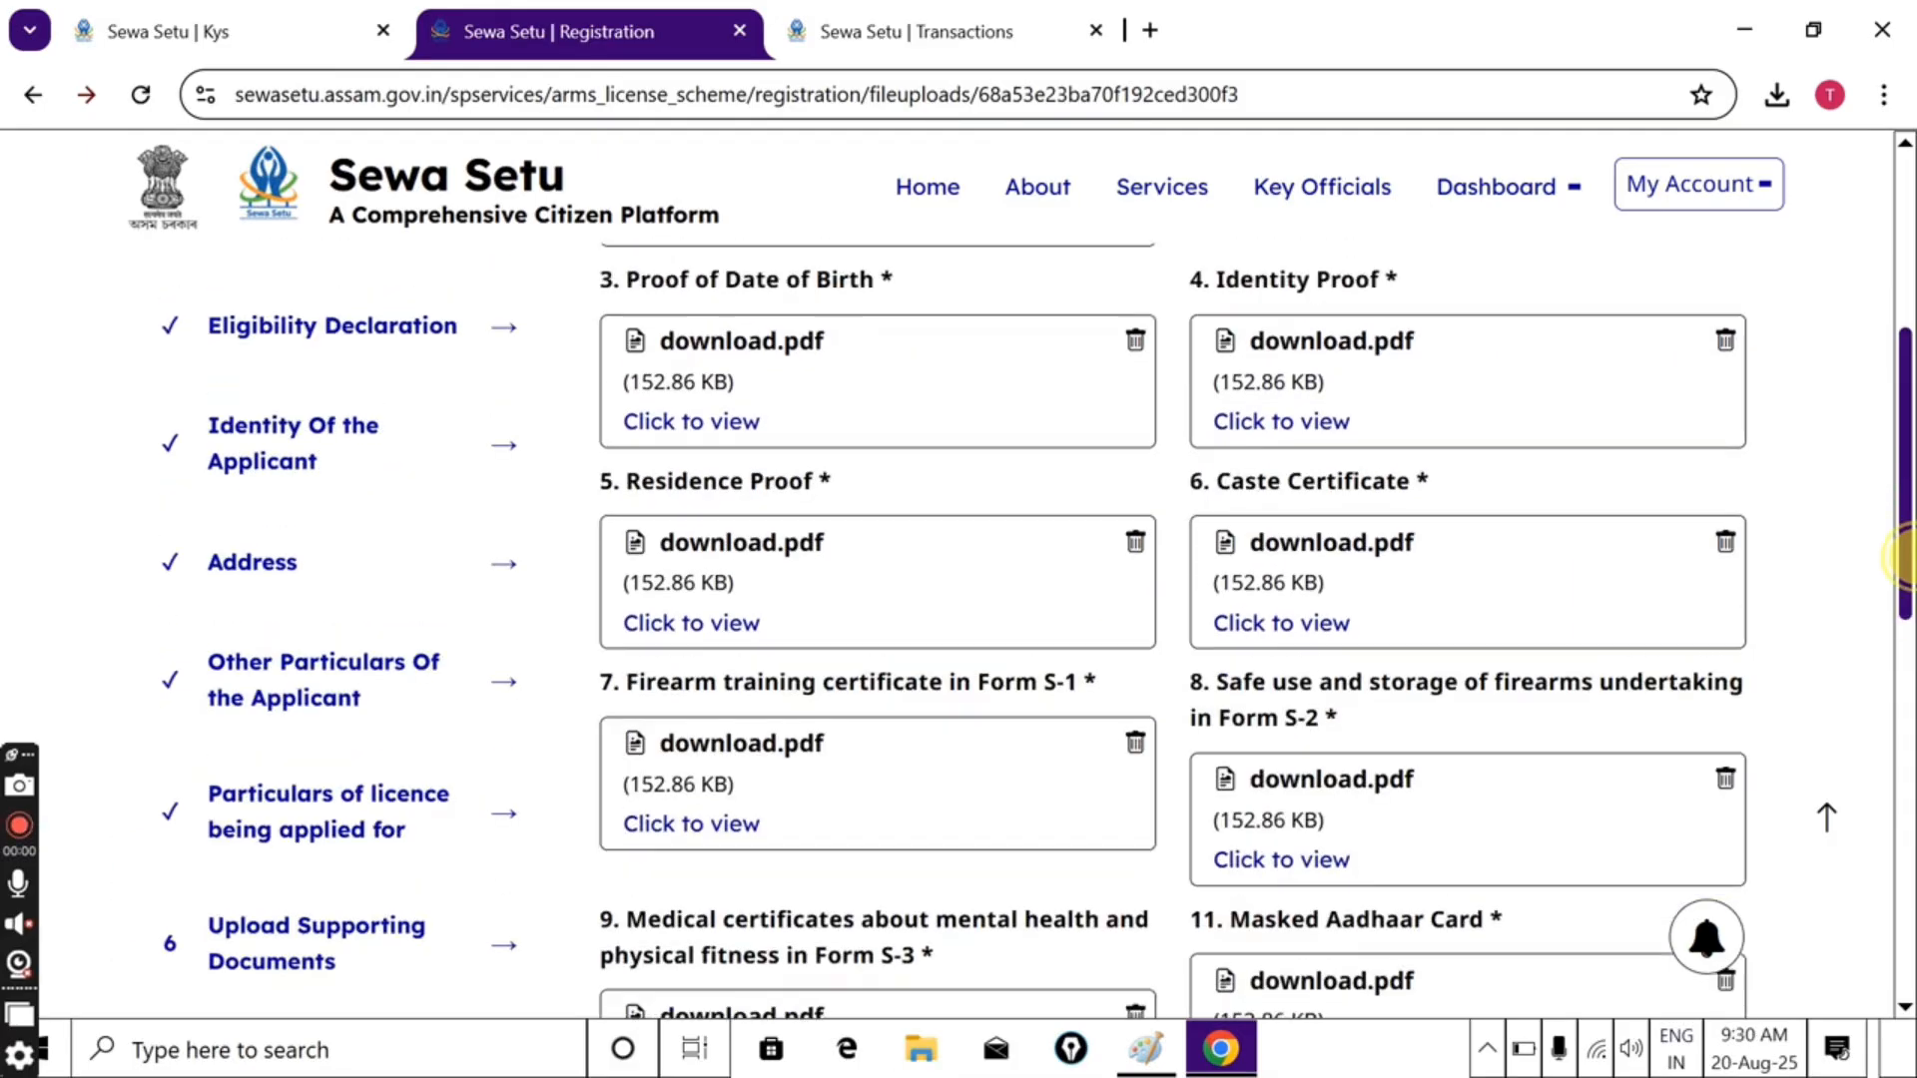
{"action": "left_click_drag", "start_coordinate": [1902, 579], "coordinate": [1905, 729]}
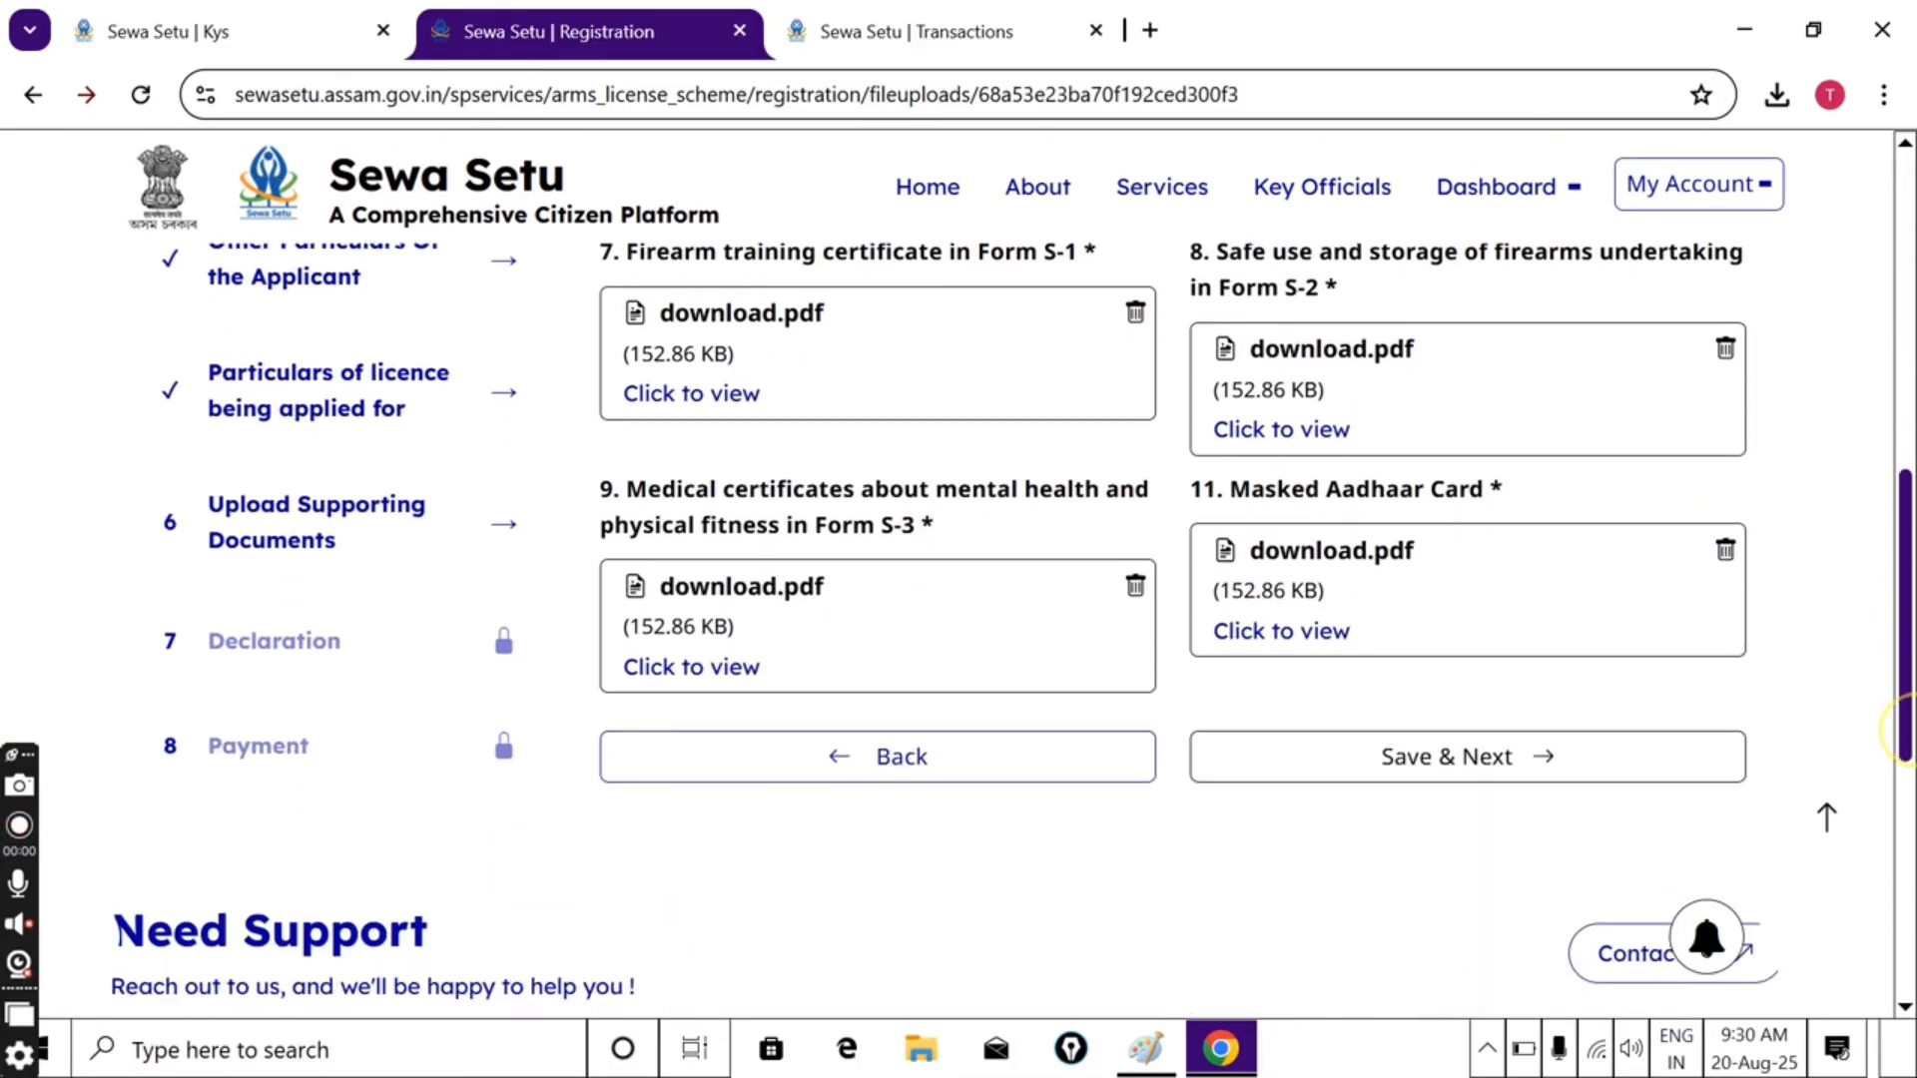
{"action": "left_click", "coordinate": [1479, 781]}
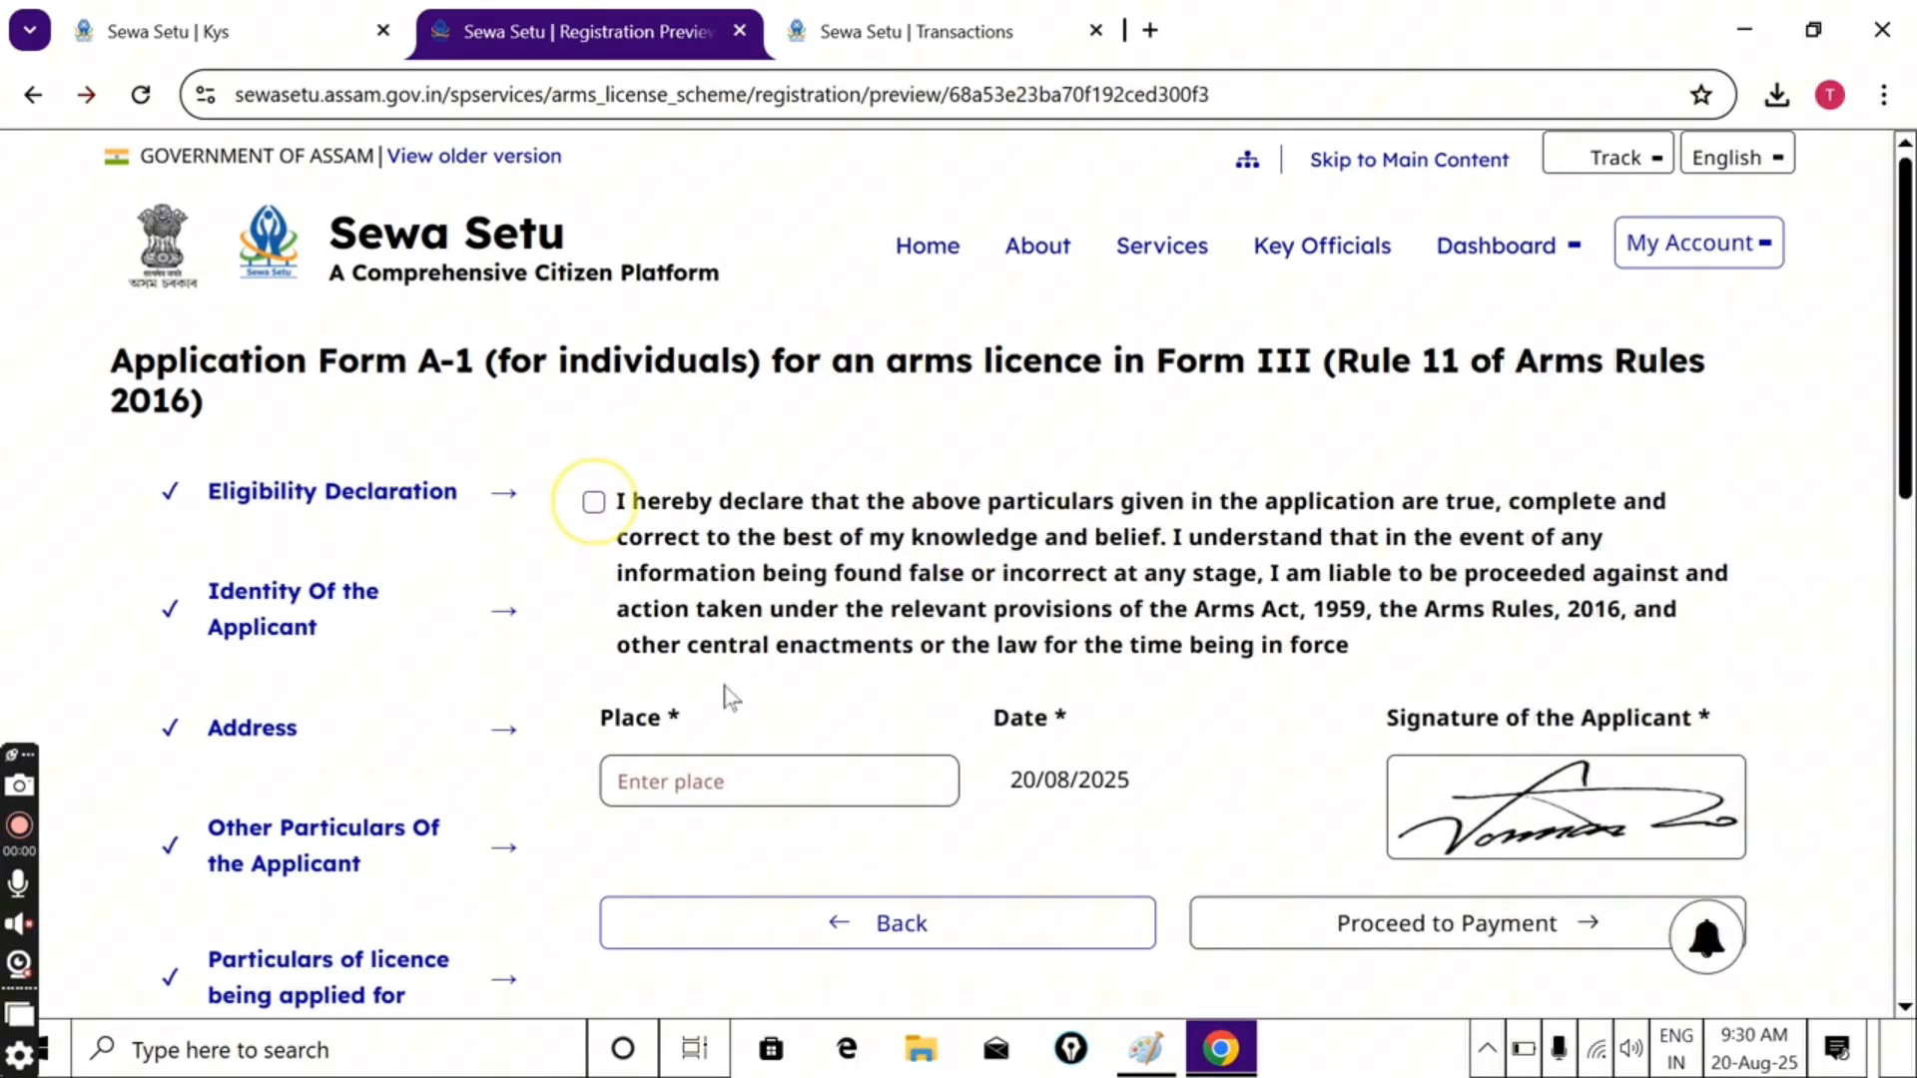
Fill in the applicant's place in the declaration, proceed to payment and confirm the final submission of the form
{"action": "left_click", "coordinate": [710, 767]}
{"action": "type", "text": "Uriamguri"}
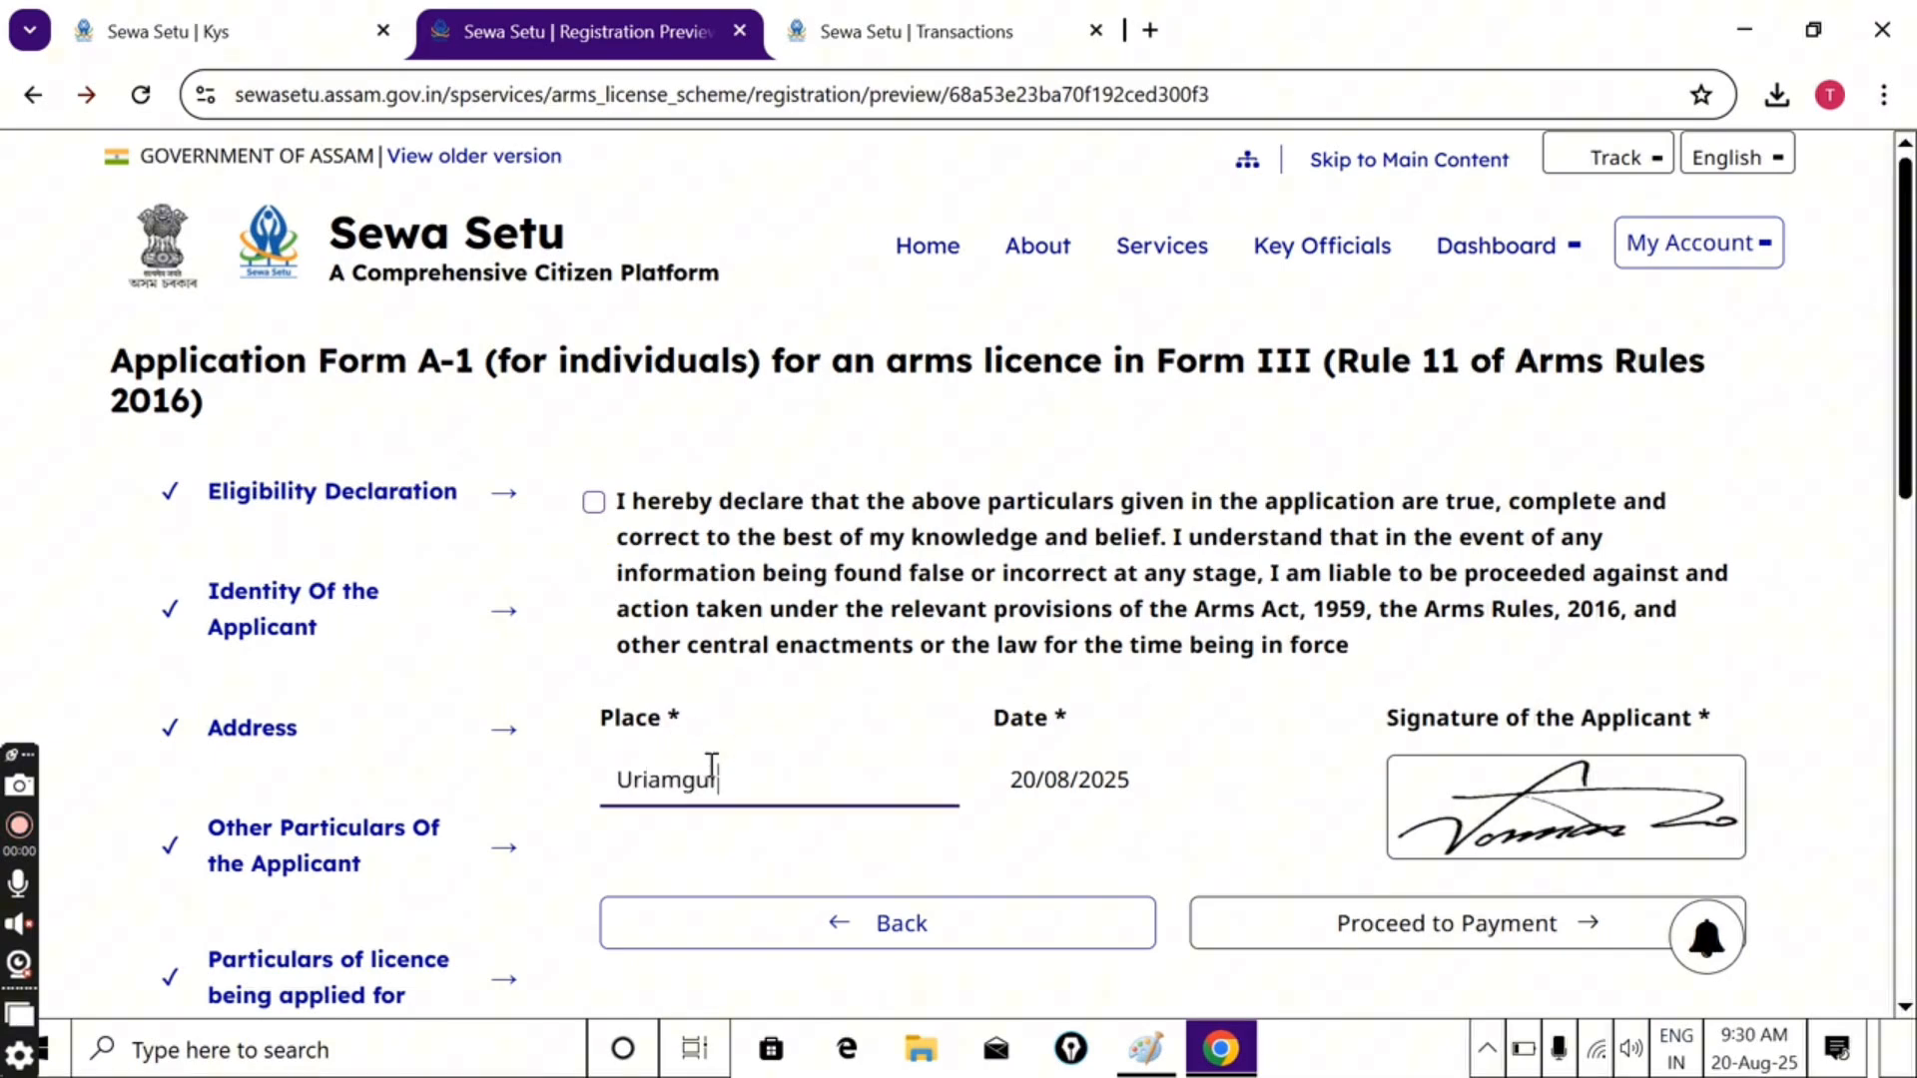
{"action": "scroll", "coordinate": [1907, 472], "scroll_direction": "down", "scroll_amount": 2}
{"action": "left_click", "coordinate": [1450, 660]}
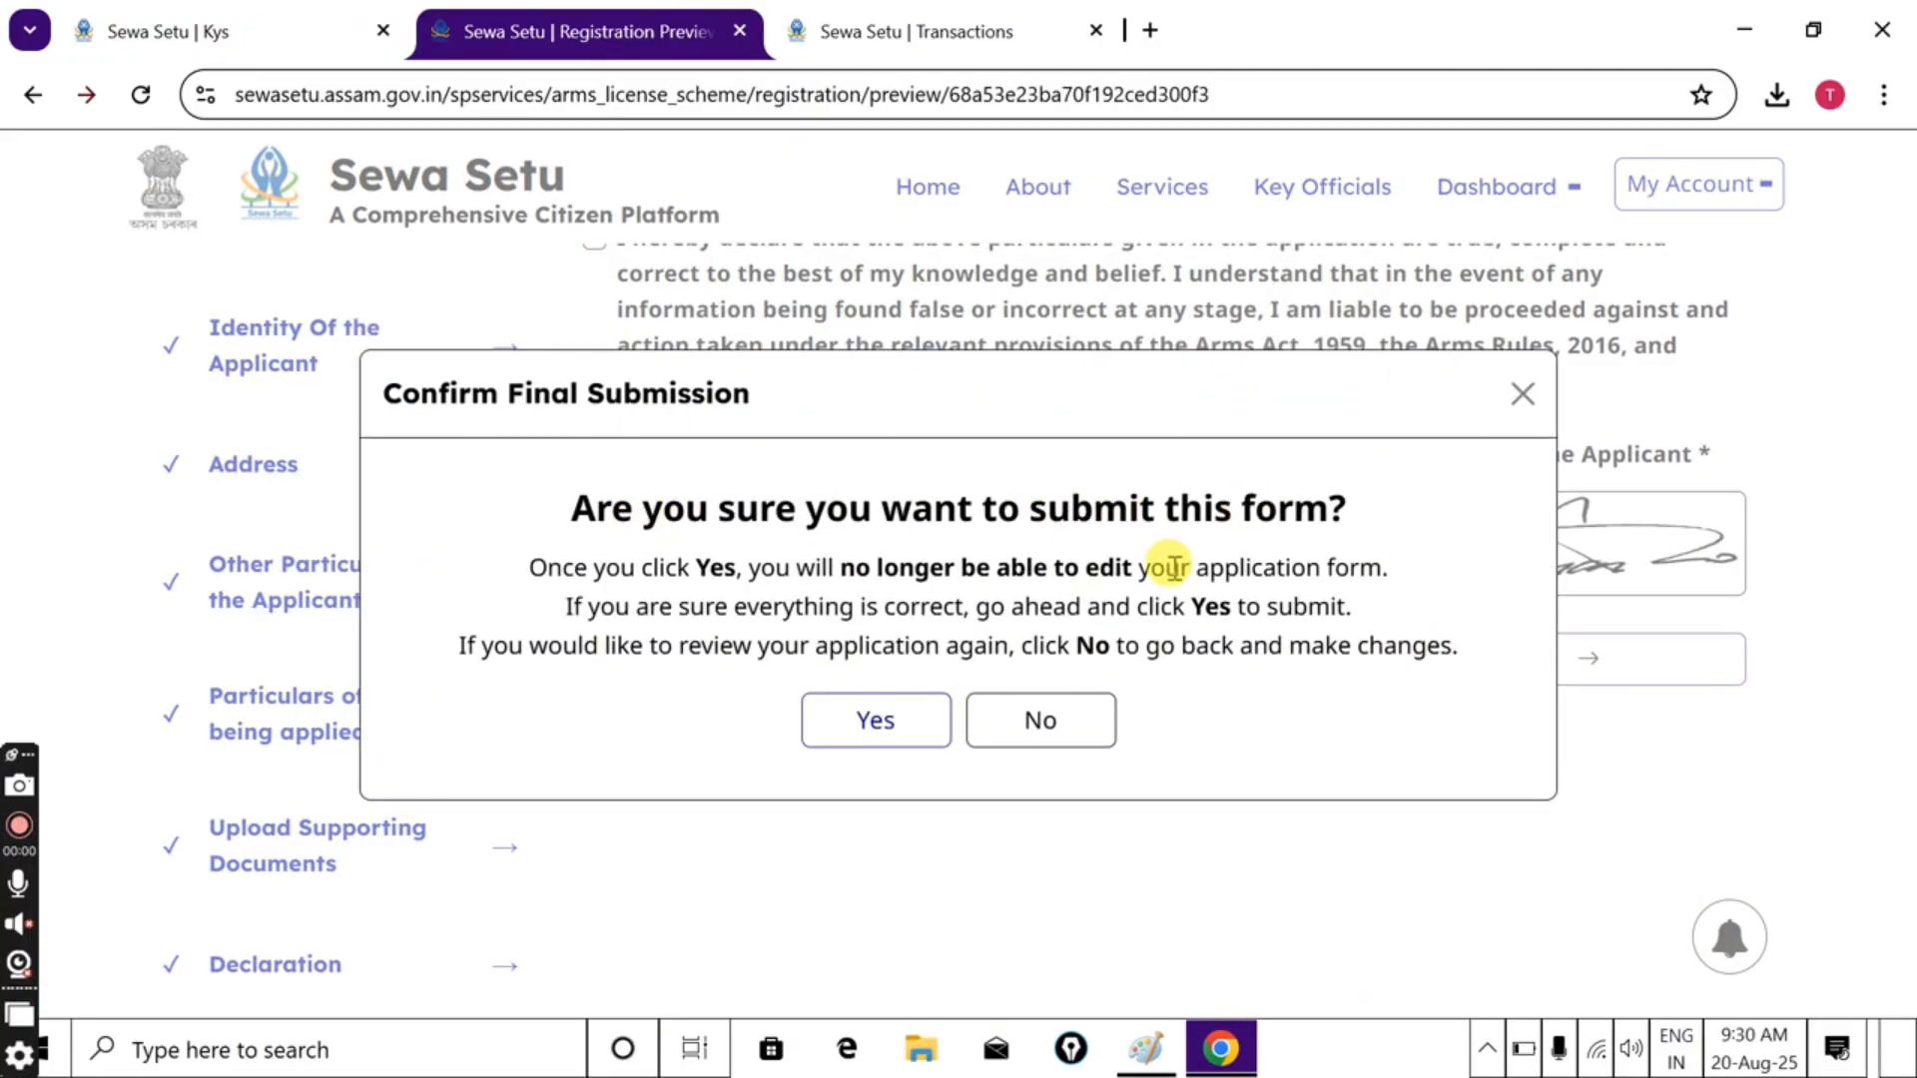
{"action": "left_click", "coordinate": [899, 721]}
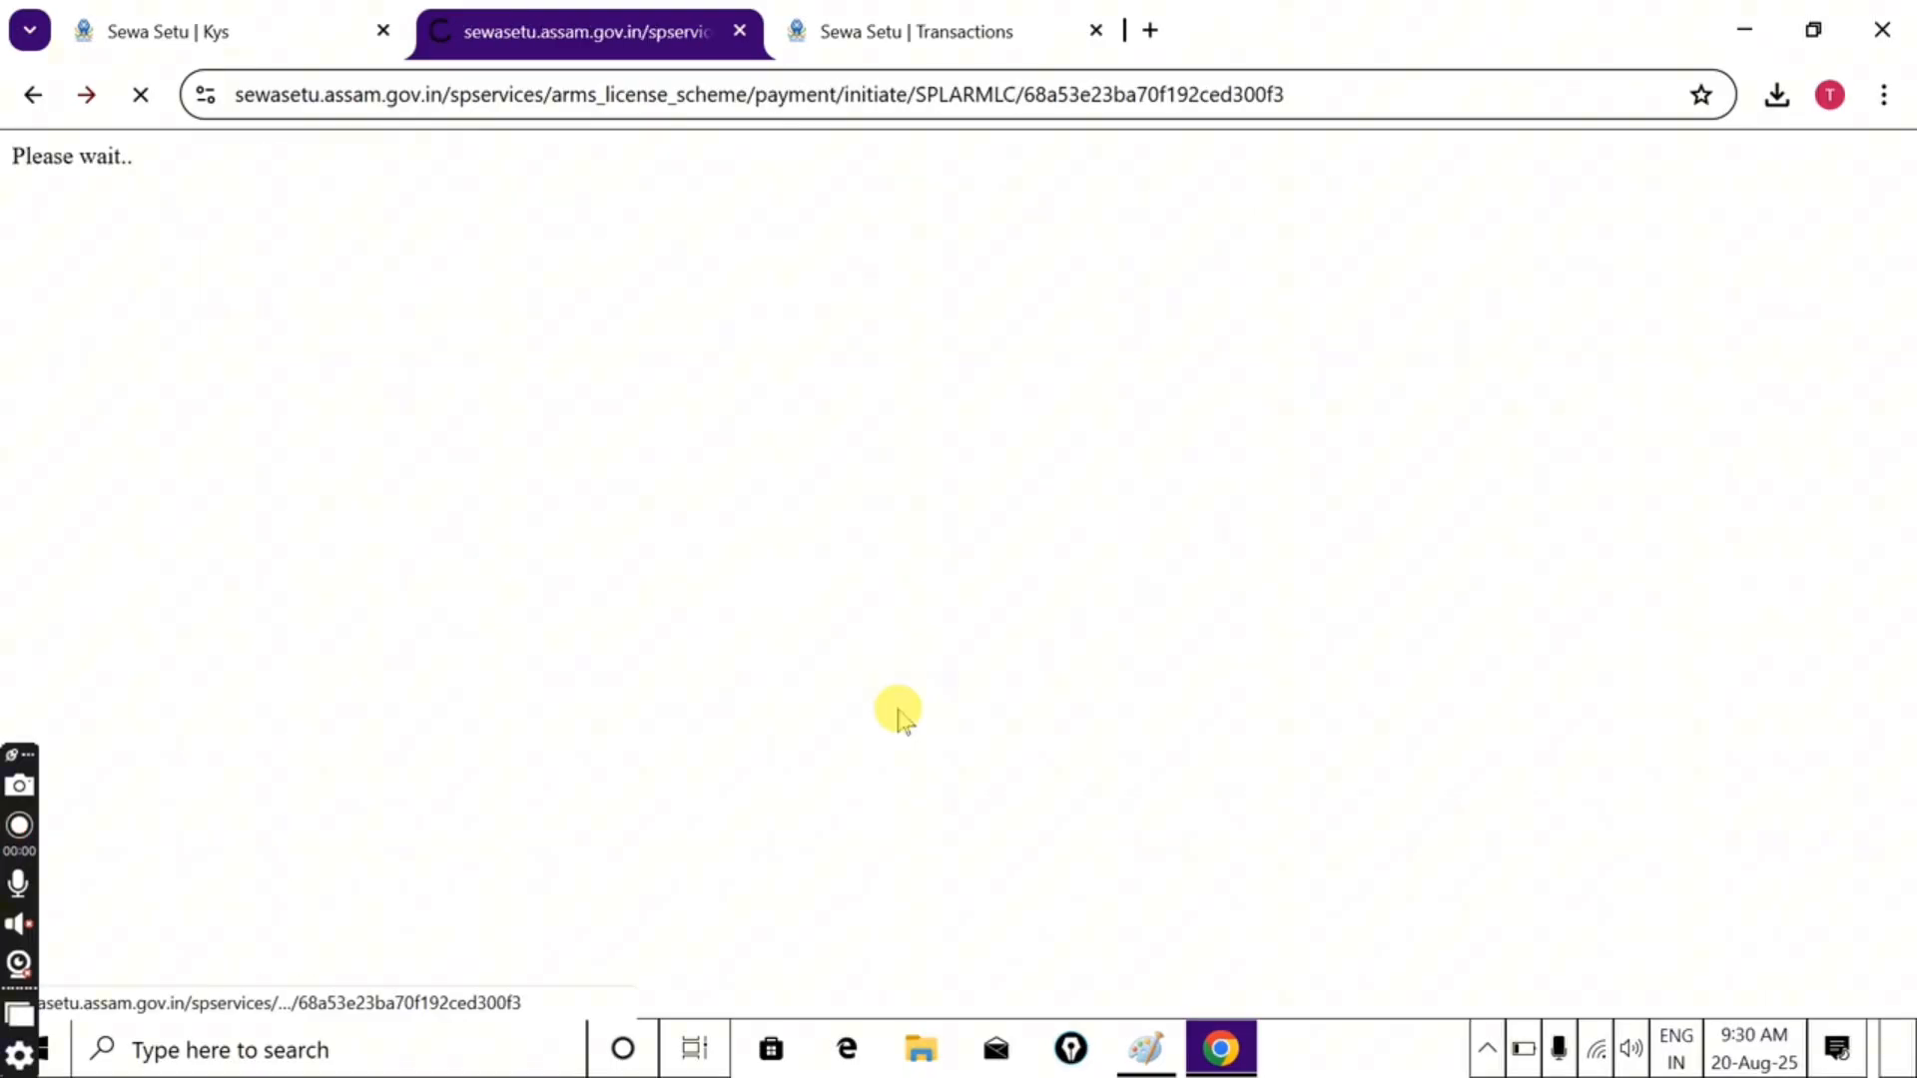